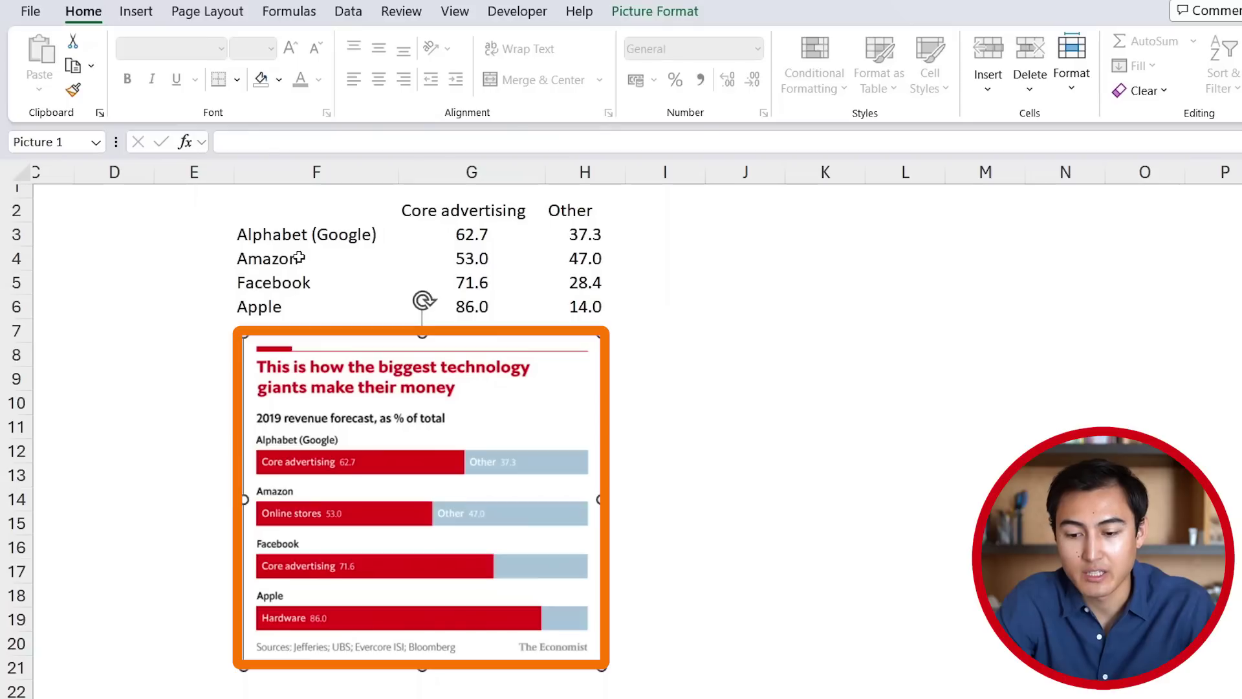
Select the four-company revenue range F2:H6, starting from its top-left corner.
{"action": "left_click", "coordinate": [298, 258]}
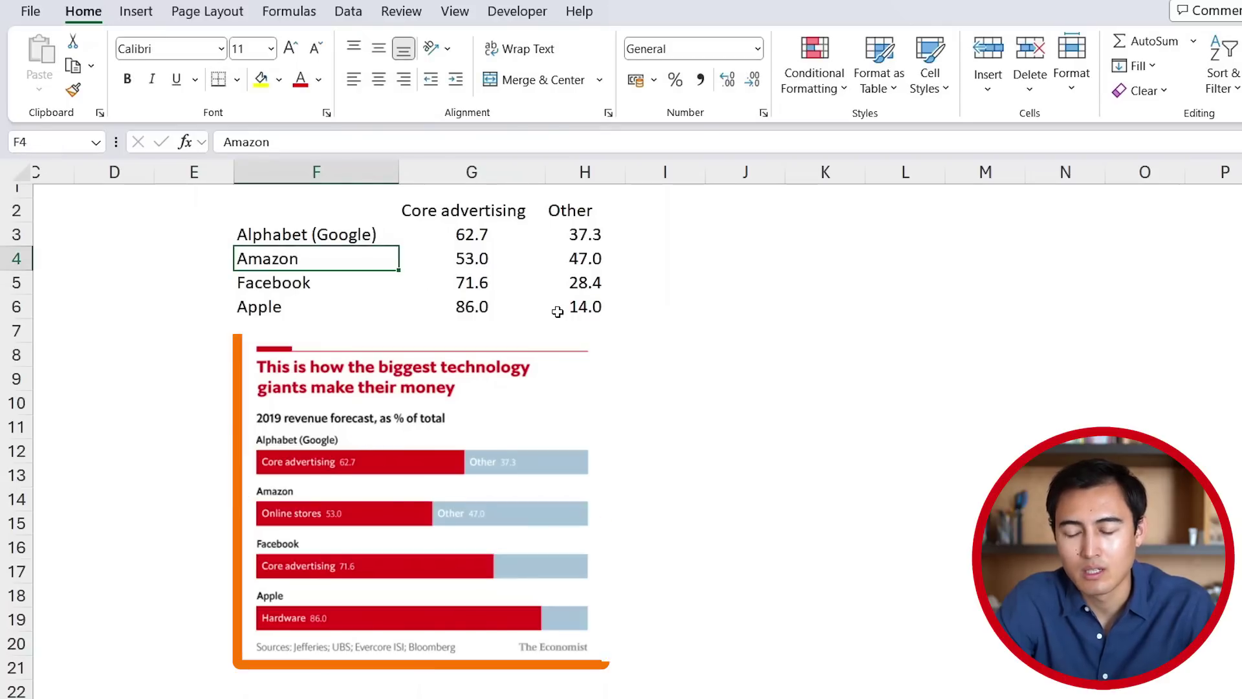
{"action": "key", "text": "Up"}
{"action": "key", "text": "Up"}
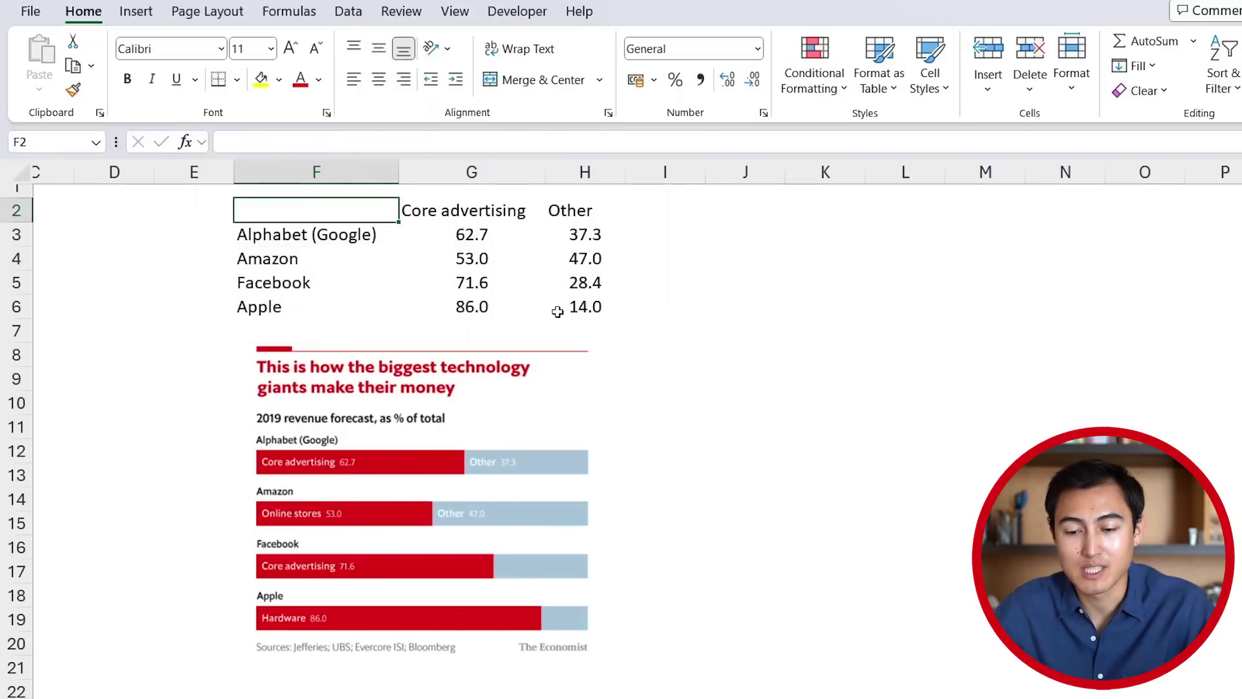
{"action": "key", "text": "ctrl+shift+Down"}
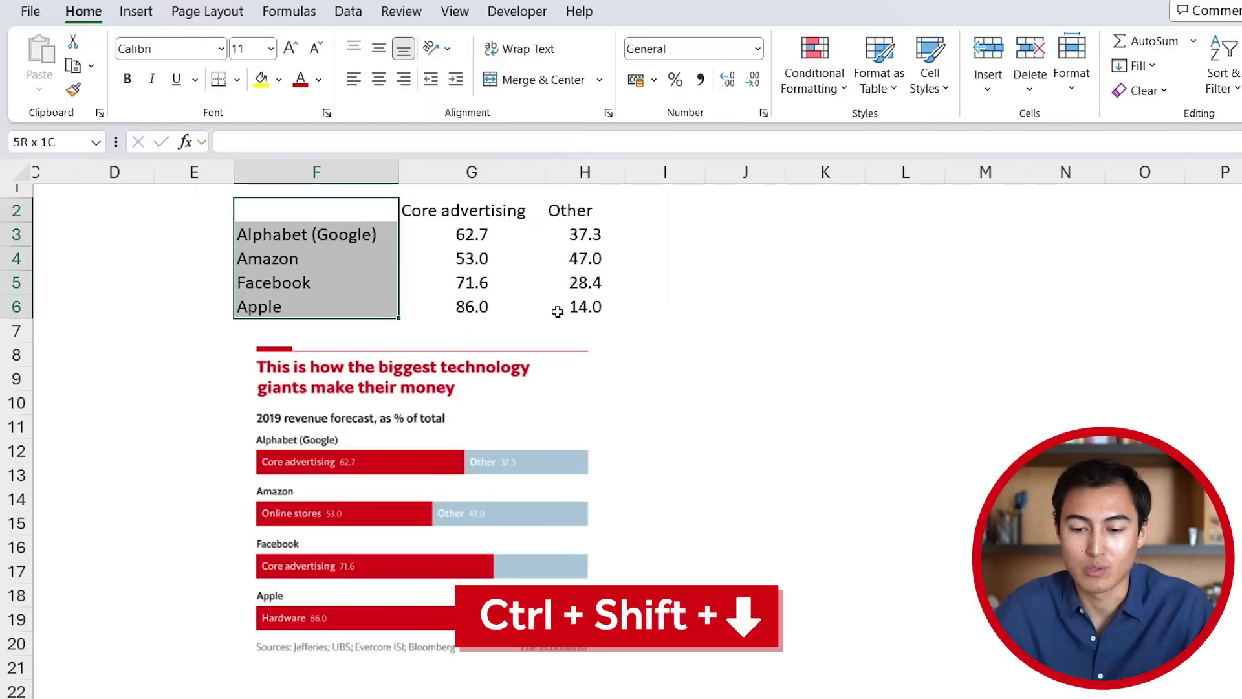
{"action": "key", "text": "ctrl+shift+Right"}
{"action": "key", "text": "ctrl+shift+Right"}
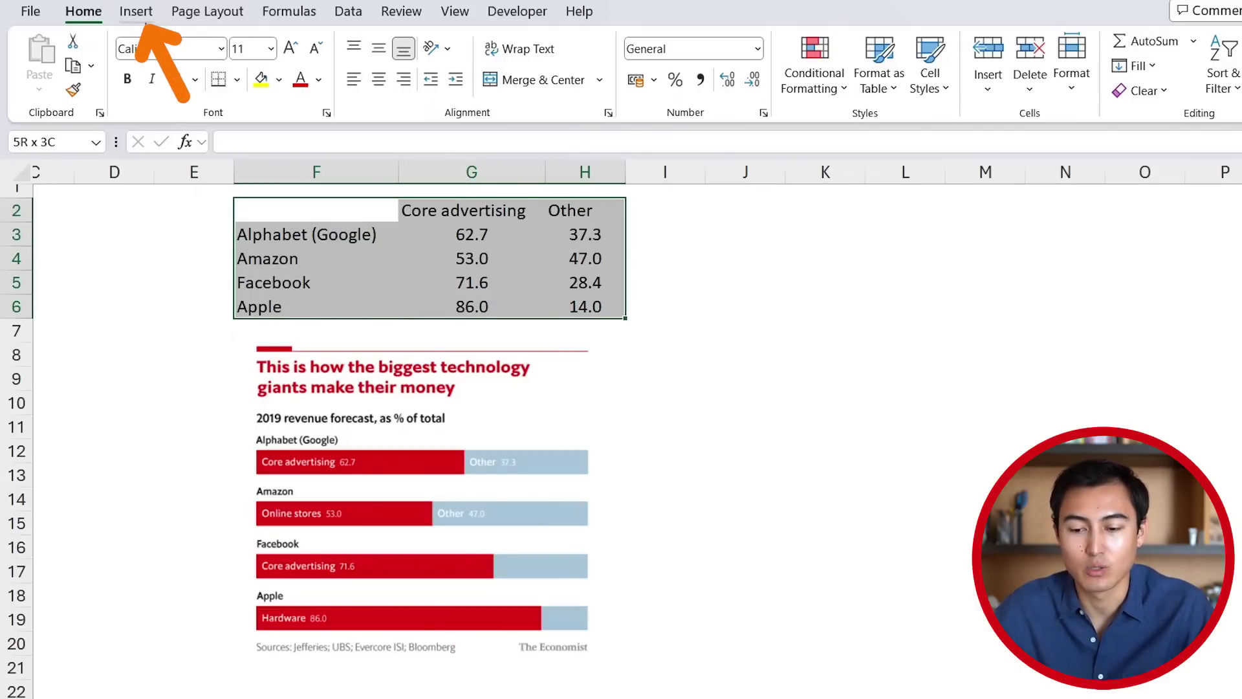
Insert a stacked bar chart of the table and move it to the right of the table.
{"action": "left_click", "coordinate": [136, 11]}
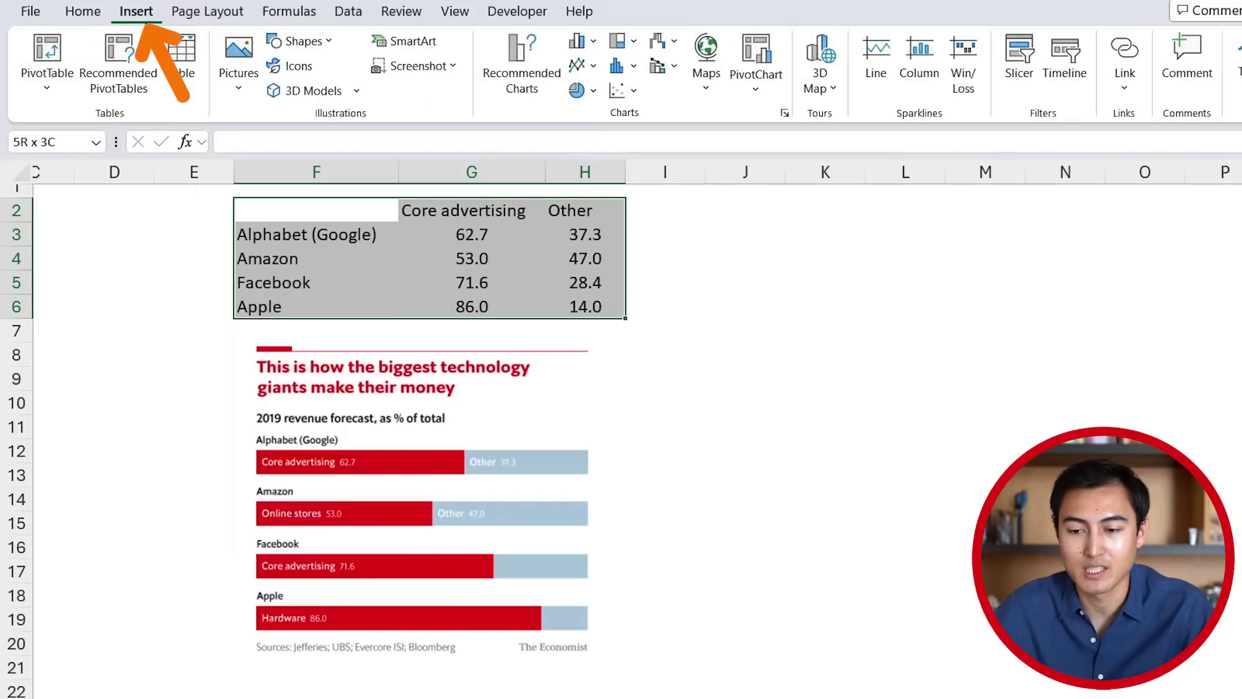
{"action": "left_click", "coordinate": [594, 43]}
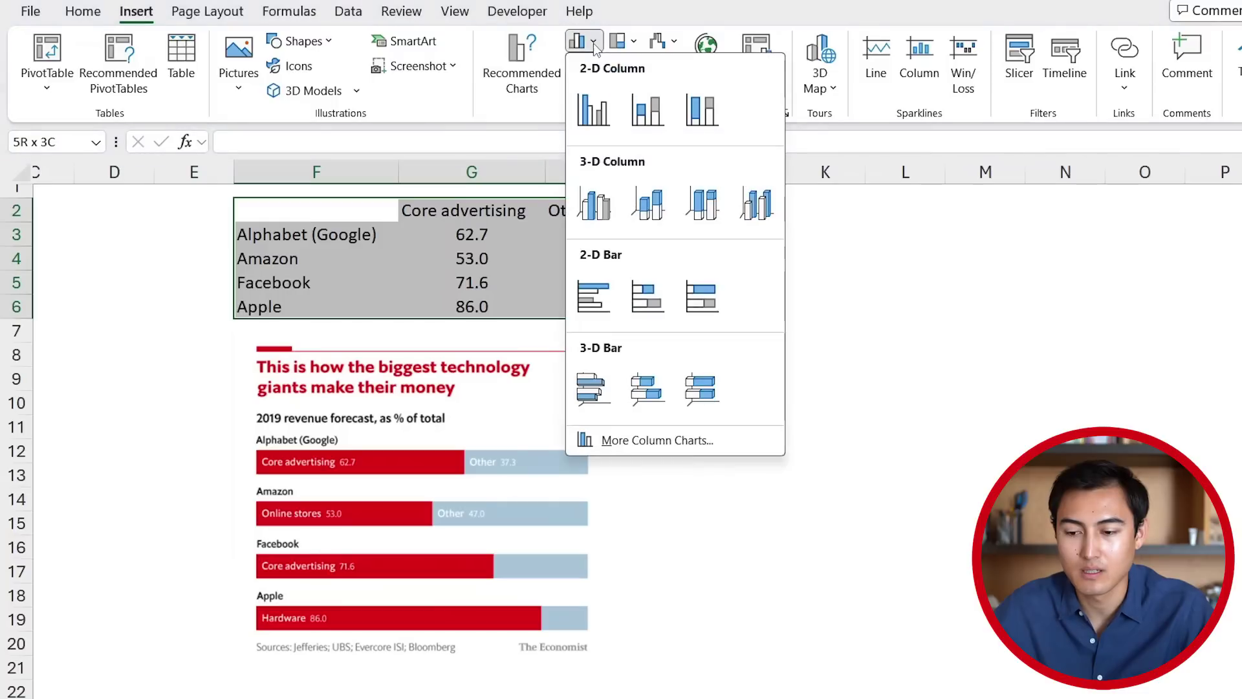
{"action": "left_click", "coordinate": [649, 303]}
{"action": "left_click_drag", "start_coordinate": [493, 310], "coordinate": [697, 322]}
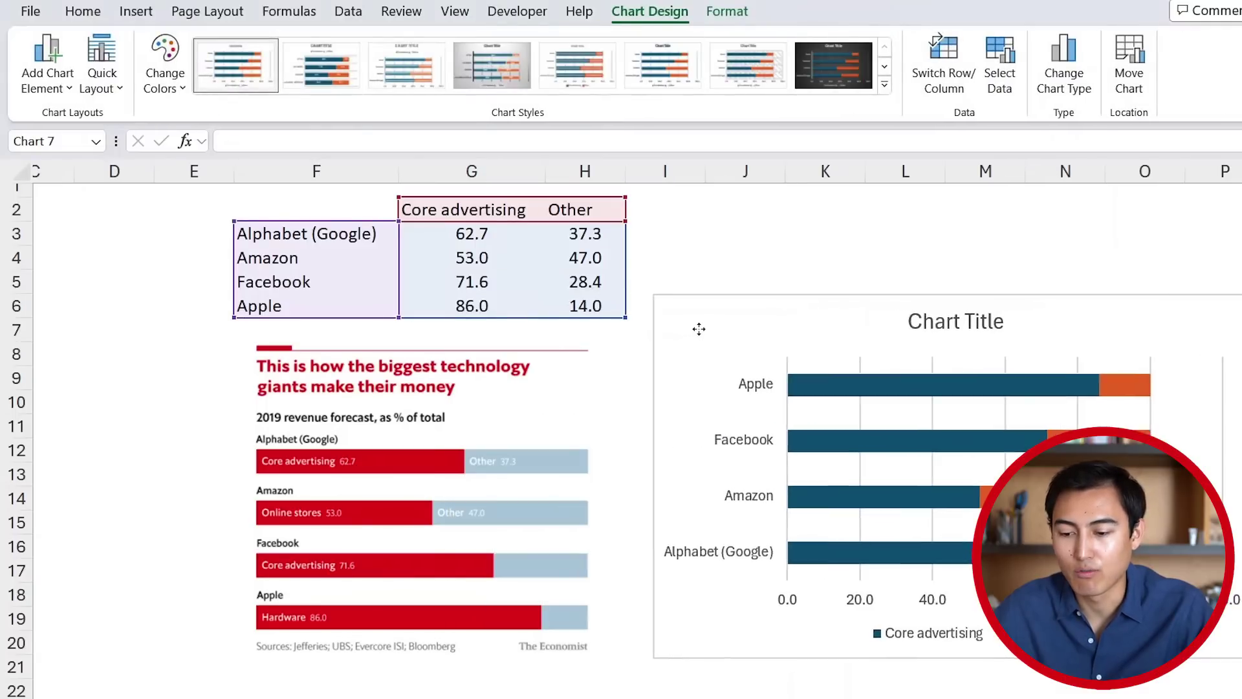
{"action": "scroll", "coordinate": [698, 322], "scroll_direction": "right", "scroll_amount": 2}
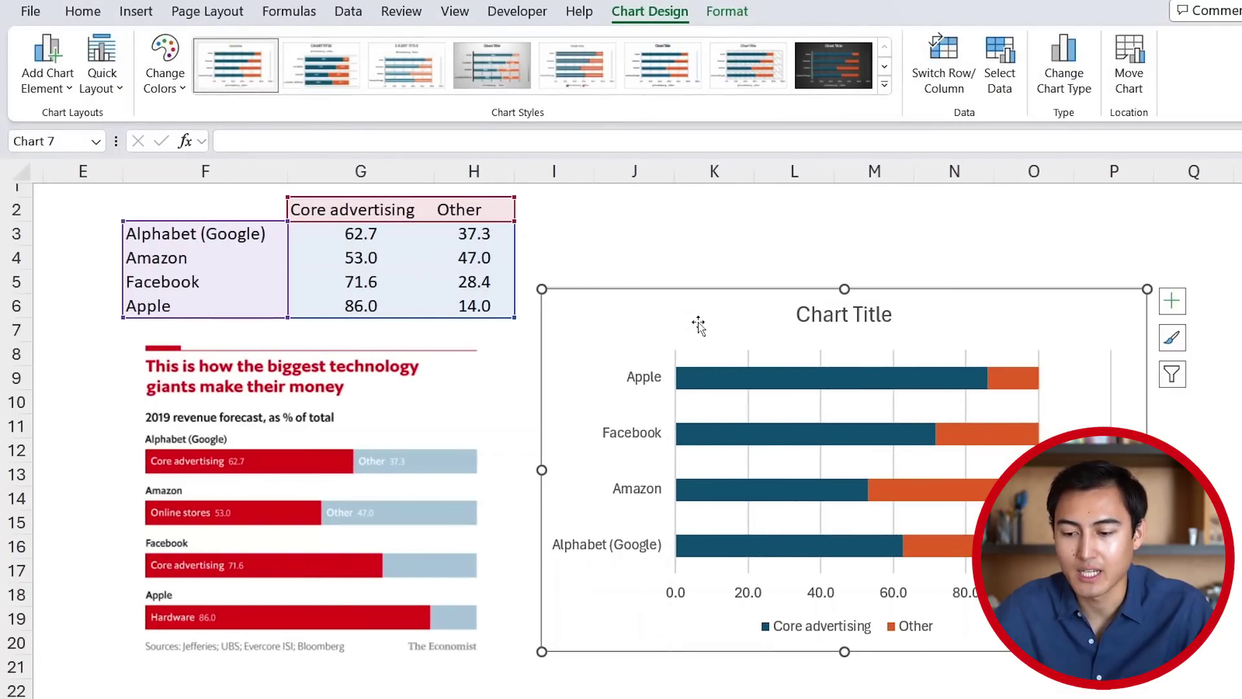
Delete the chart title and the legend.
{"action": "left_click", "coordinate": [828, 314]}
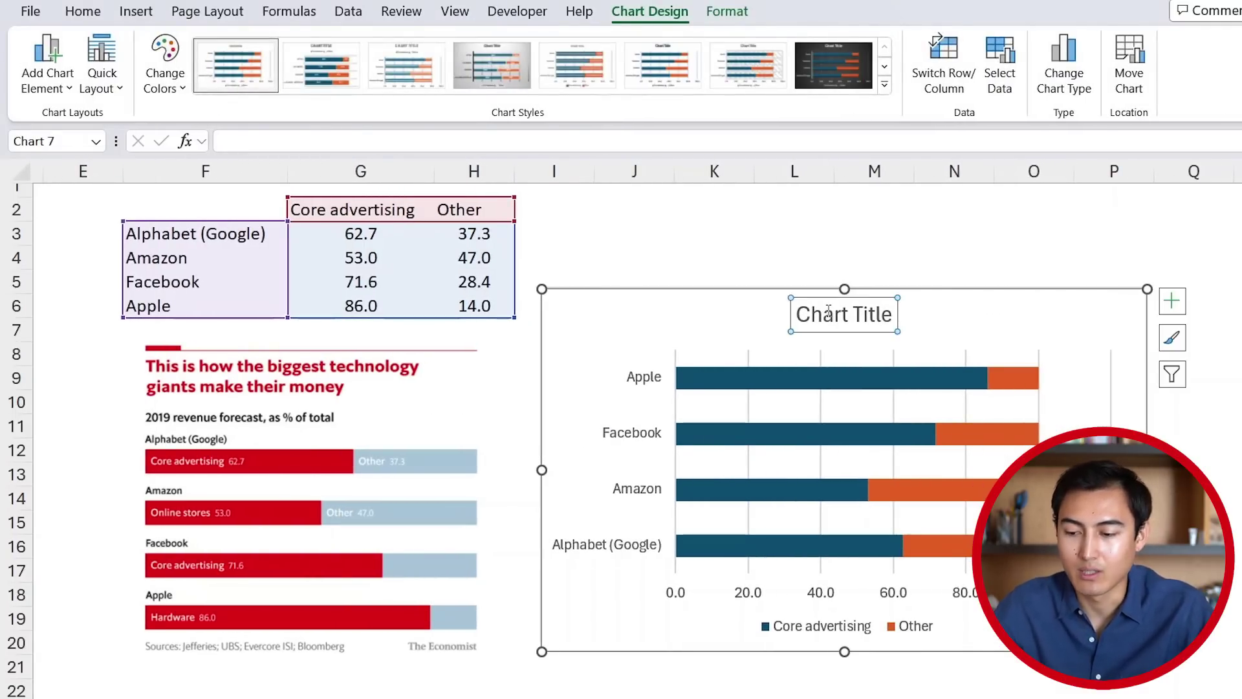
{"action": "key", "text": "Delete"}
{"action": "left_click", "coordinate": [801, 636]}
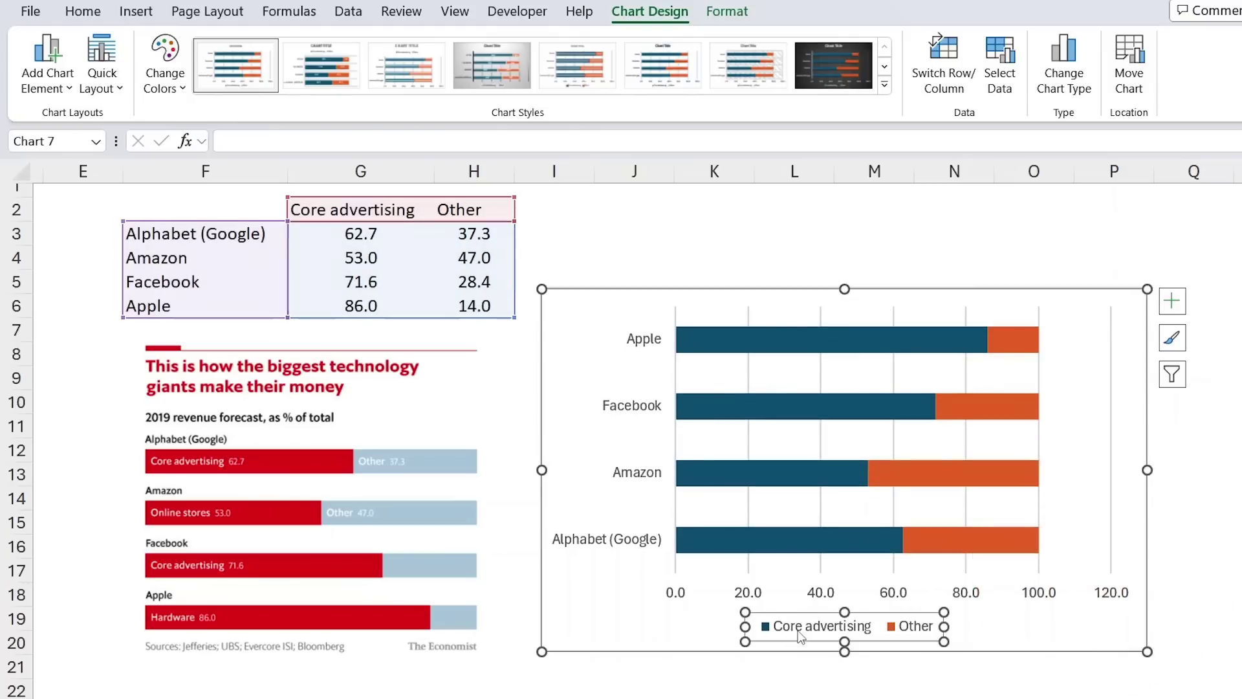
{"action": "key", "text": "Delete"}
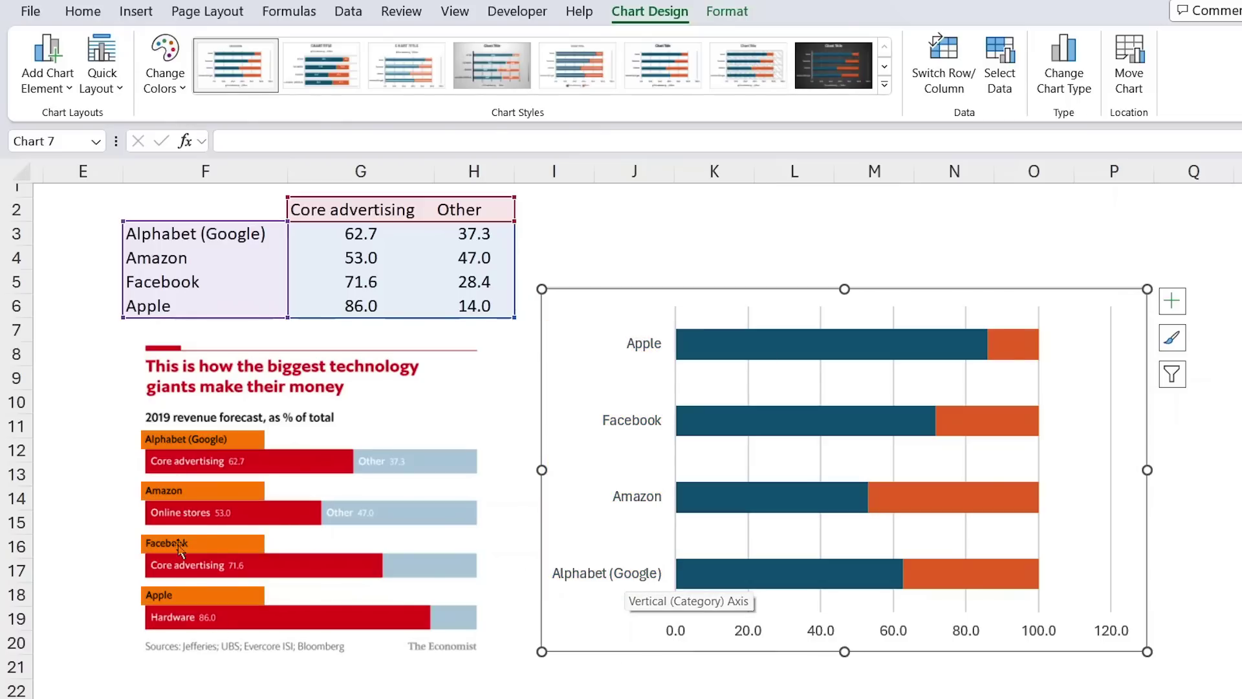
Set the company axis to categories in reverse order so Alphabet comes first.
{"action": "left_click", "coordinate": [627, 429]}
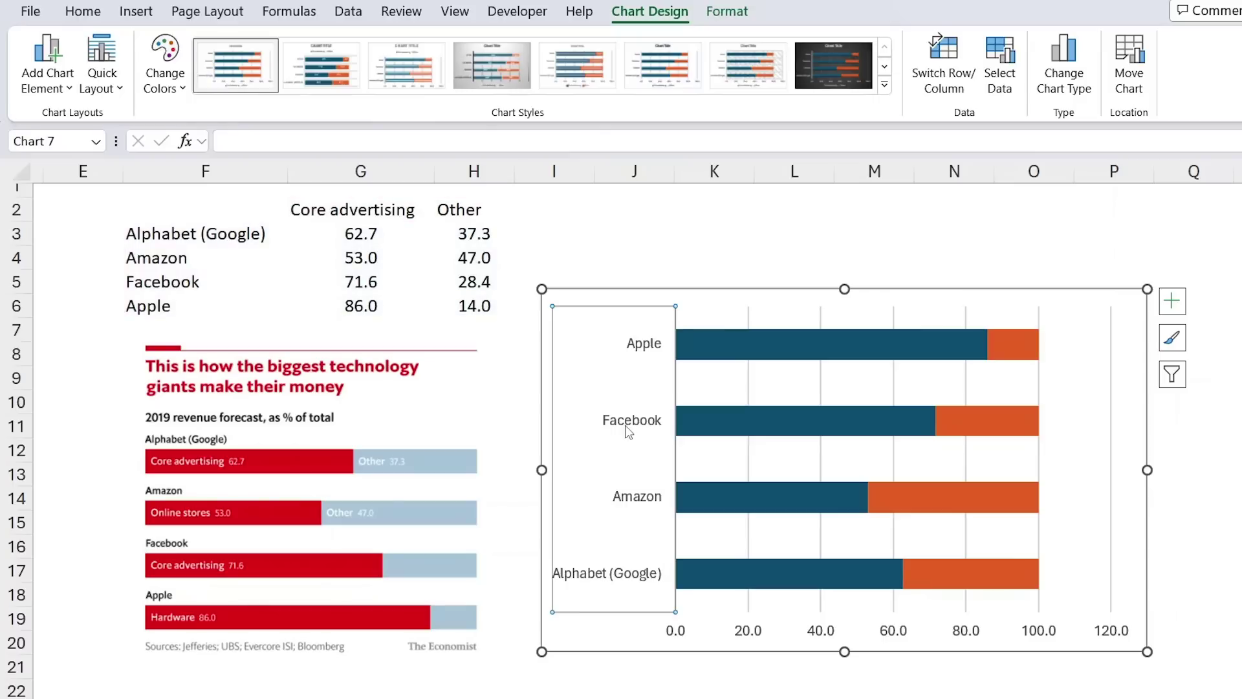
{"action": "right_click", "coordinate": [627, 432]}
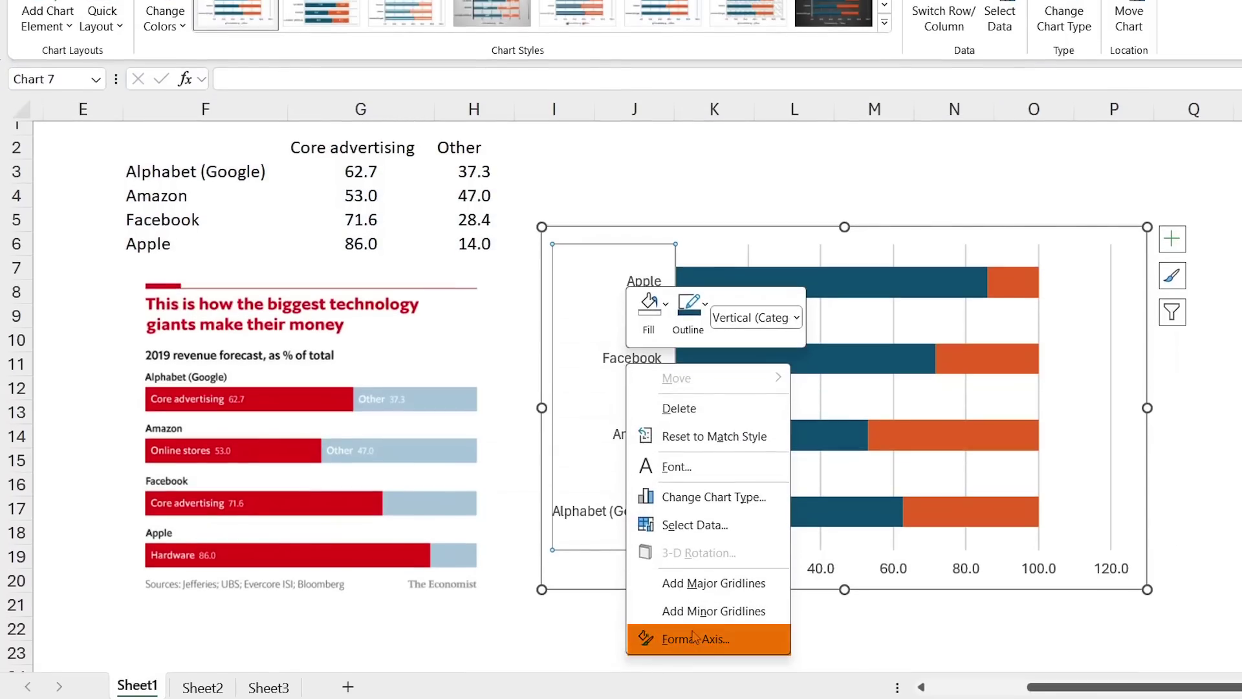
{"action": "left_click", "coordinate": [696, 697]}
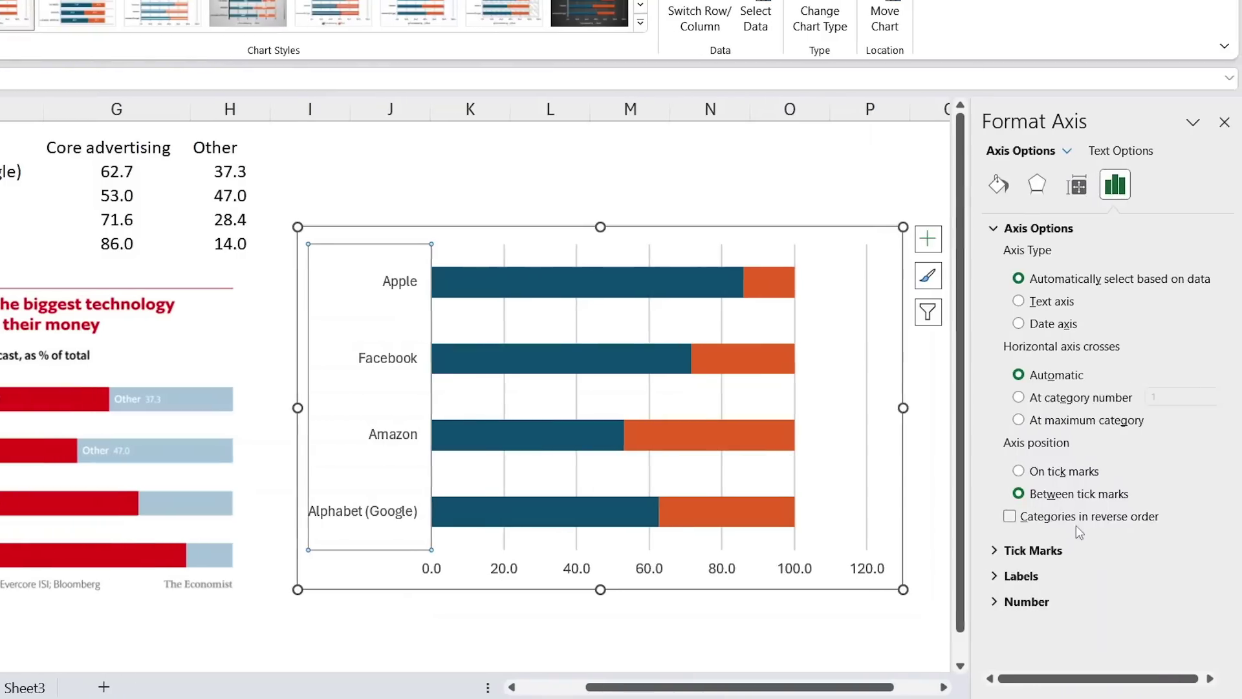
{"action": "left_click", "coordinate": [1055, 521]}
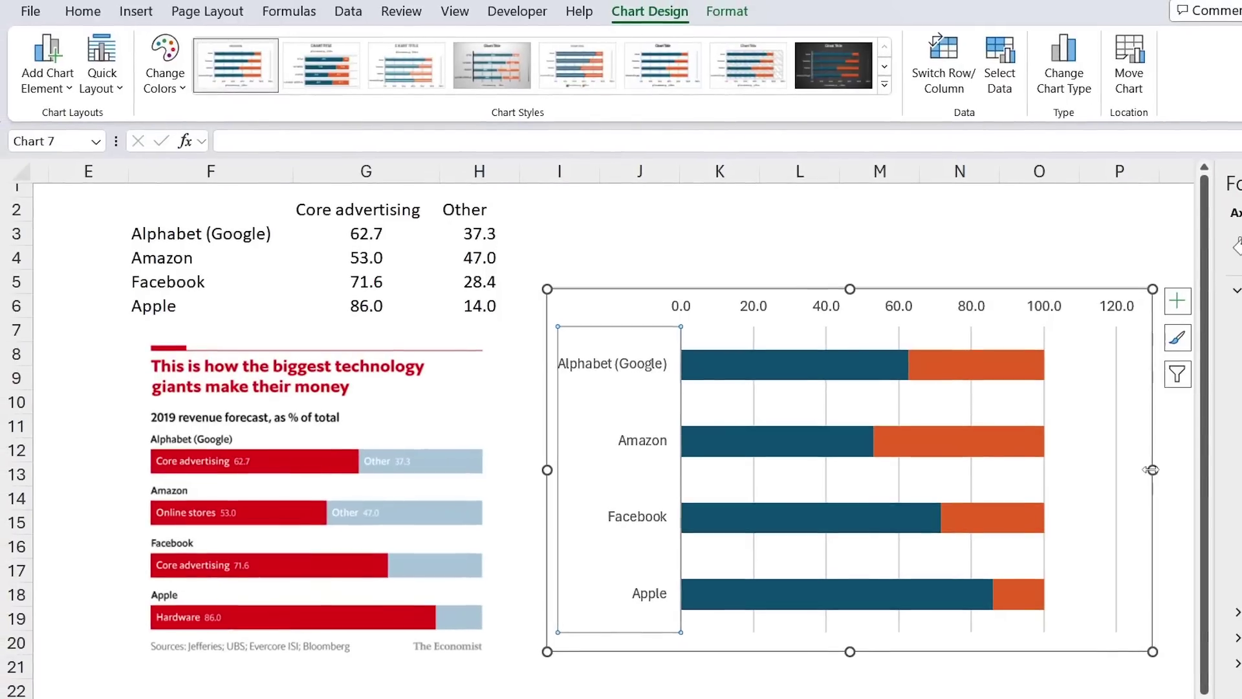
Make the chart narrower and shorter, and shift it slightly left.
{"action": "left_click_drag", "start_coordinate": [1103, 457], "coordinate": [1000, 458]}
{"action": "left_click_drag", "start_coordinate": [799, 288], "coordinate": [799, 398]}
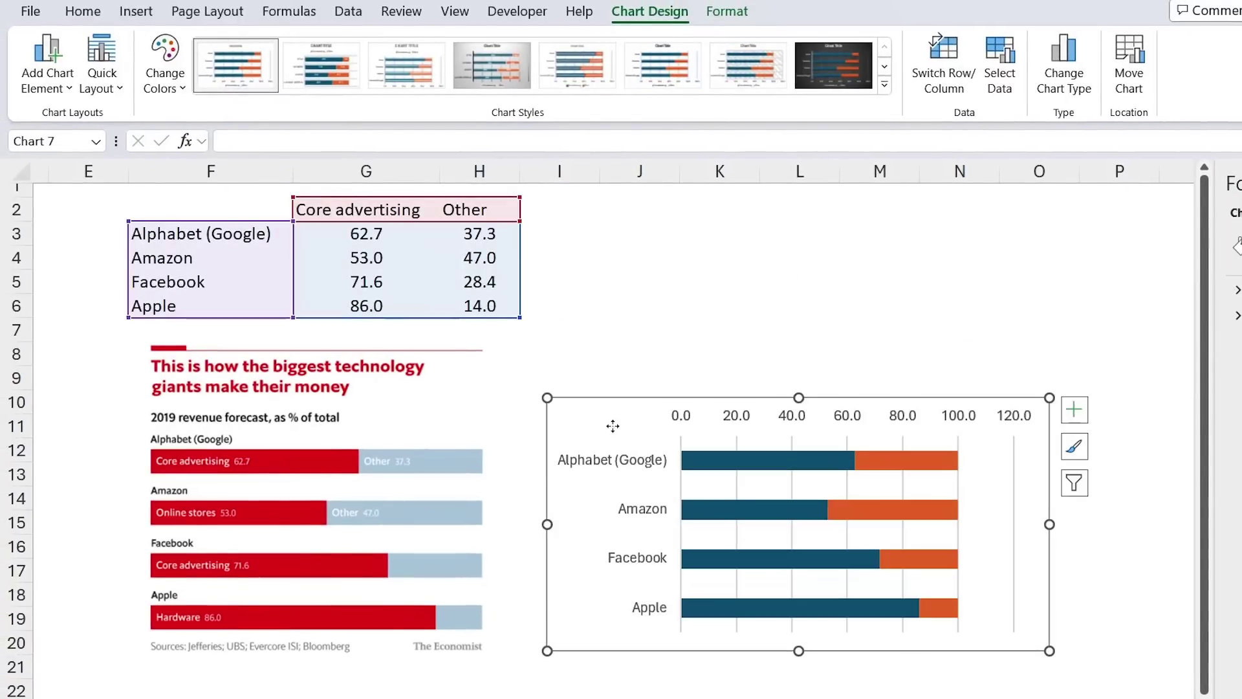
{"action": "left_click_drag", "start_coordinate": [574, 427], "coordinate": [537, 427]}
Give the chart area no fill and no border.
{"action": "double_click", "coordinate": [537, 428]}
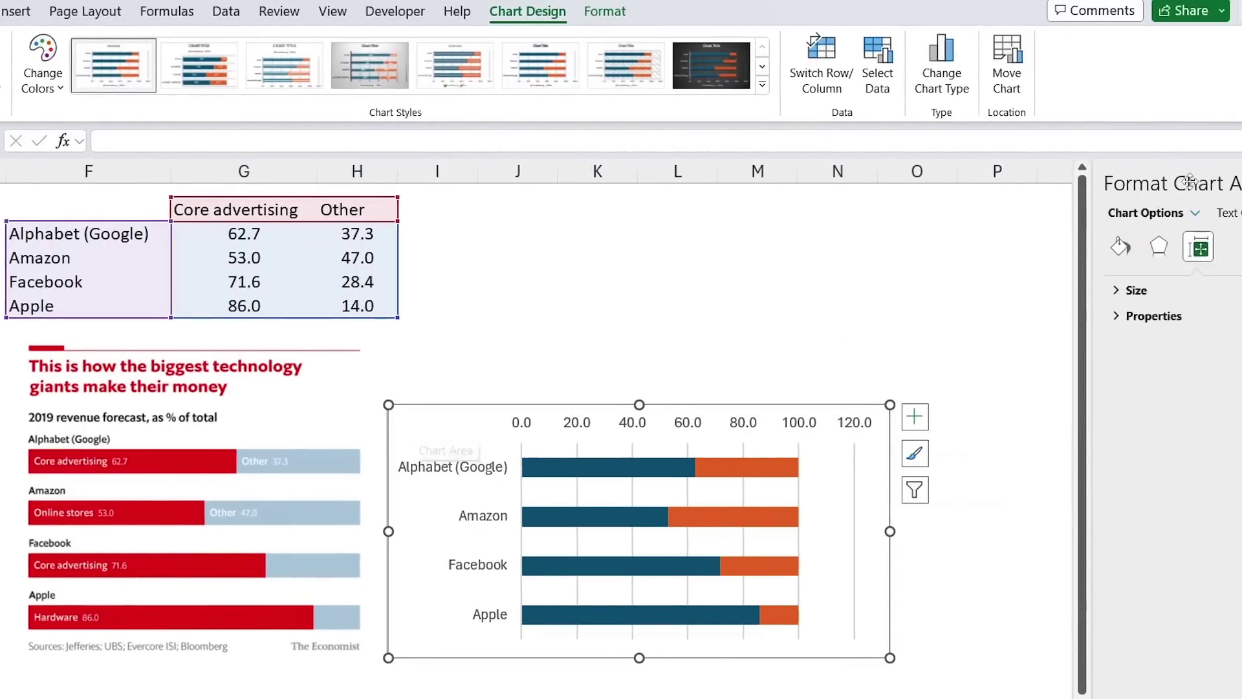
{"action": "left_click", "coordinate": [996, 246]}
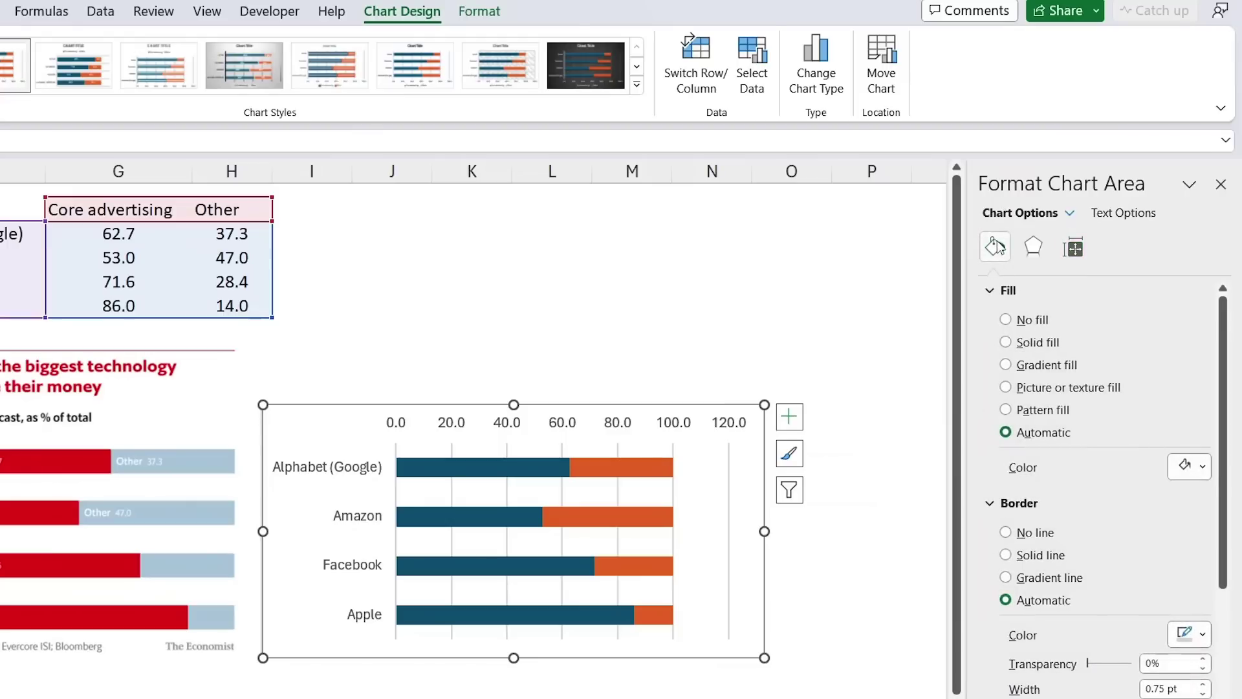
{"action": "left_click", "coordinate": [1034, 320]}
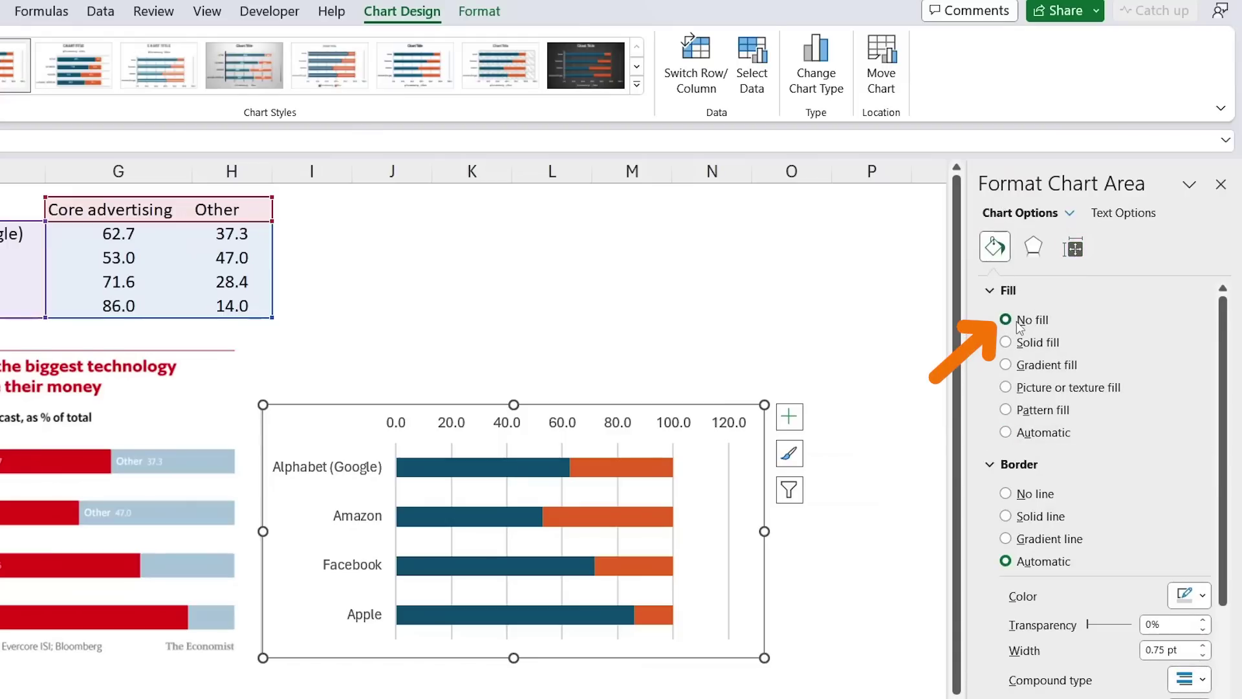
{"action": "left_click", "coordinate": [1035, 494]}
Delete the gridlines, value axis and company name labels, then nudge the chart down-left.
{"action": "left_click", "coordinate": [727, 485]}
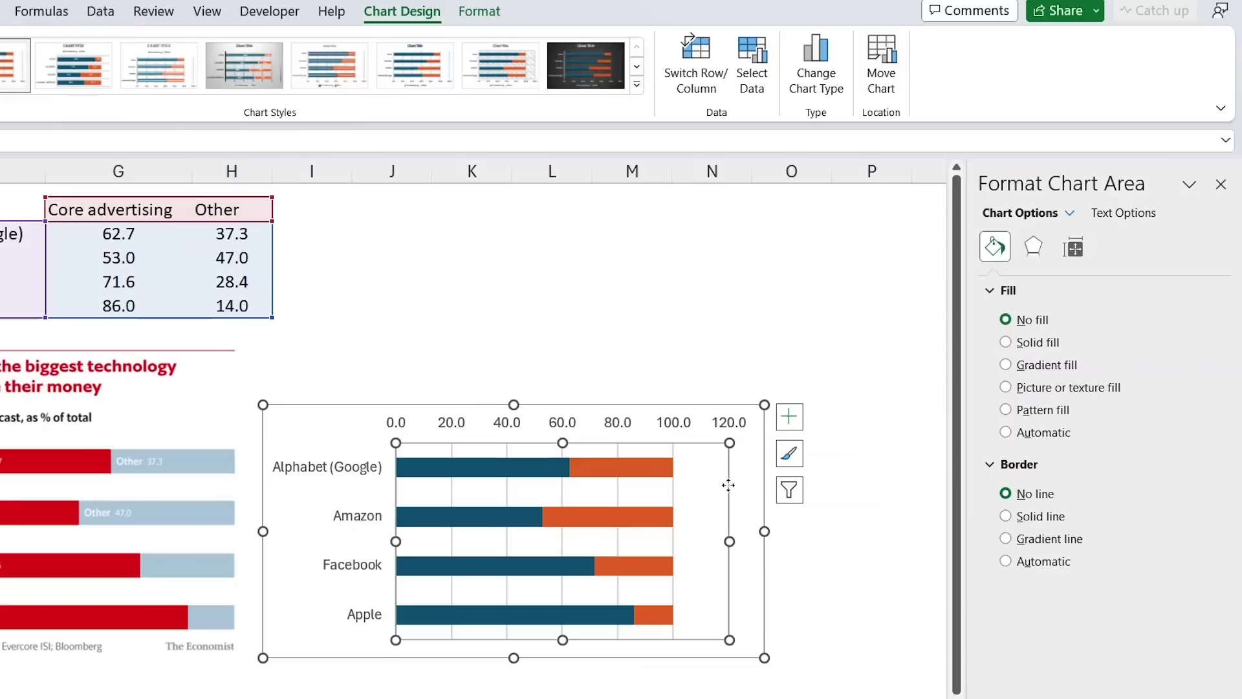
{"action": "left_click", "coordinate": [673, 498]}
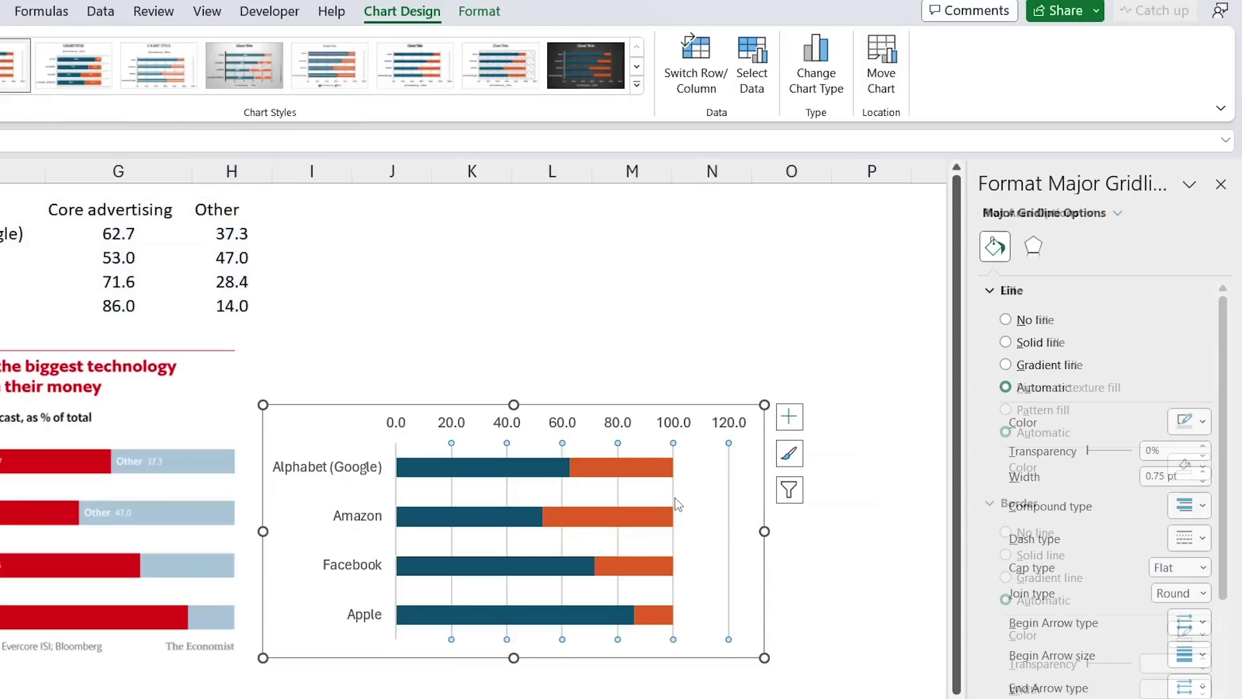
{"action": "key", "text": "Delete"}
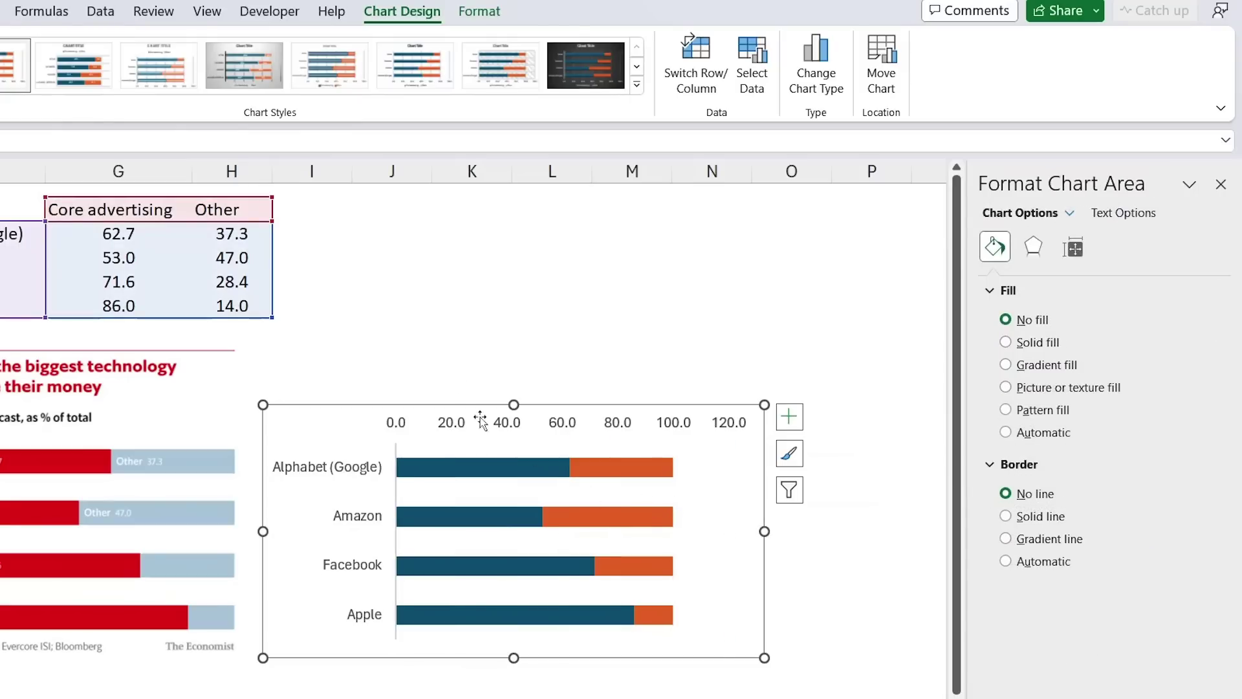
{"action": "left_click", "coordinate": [582, 432]}
{"action": "left_click", "coordinate": [572, 432]}
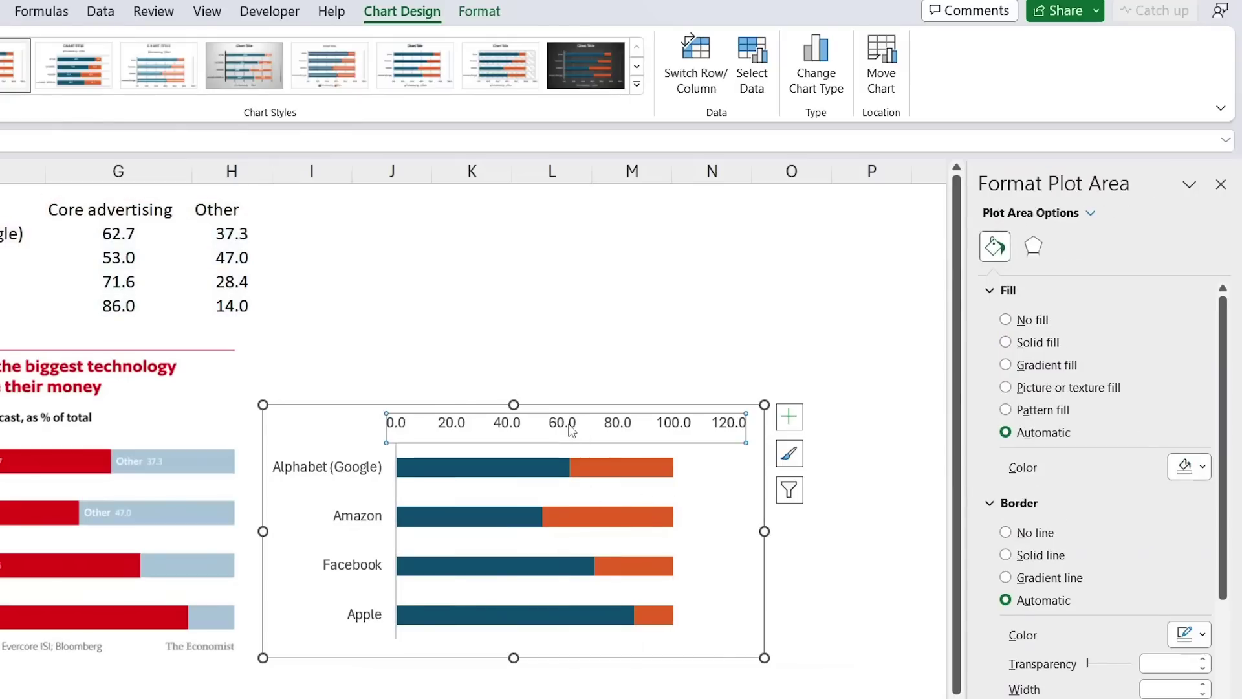
{"action": "key", "text": "Delete"}
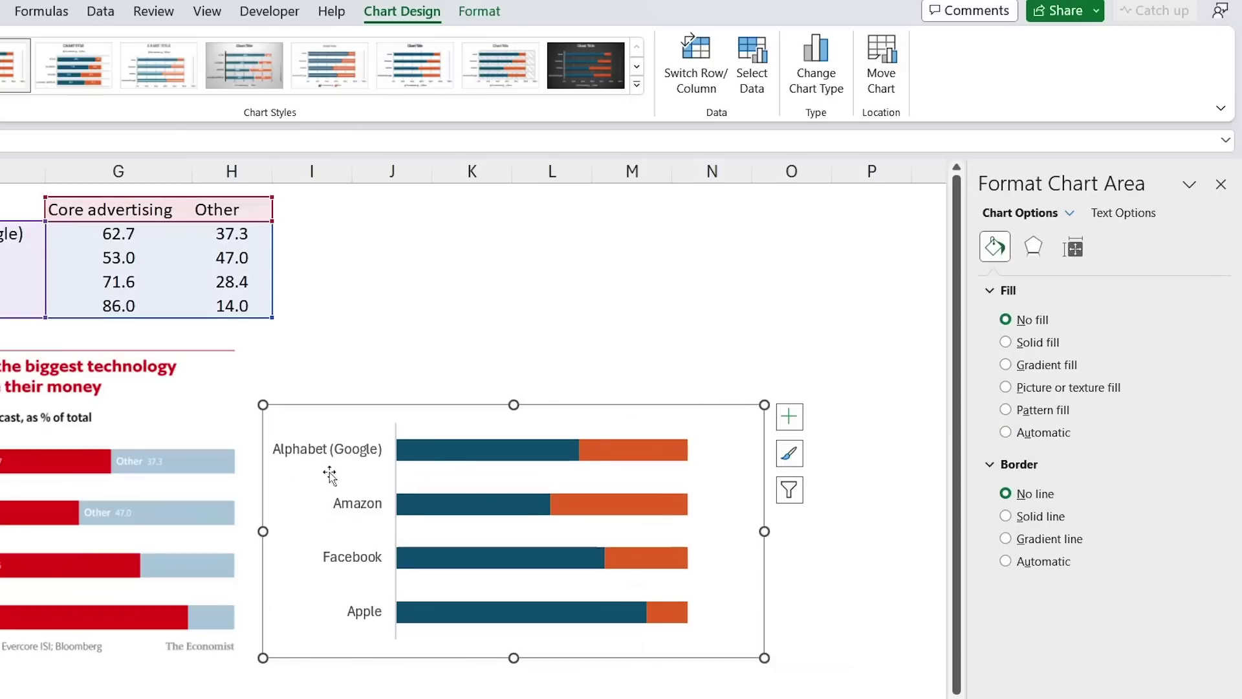
{"action": "left_click", "coordinate": [326, 454]}
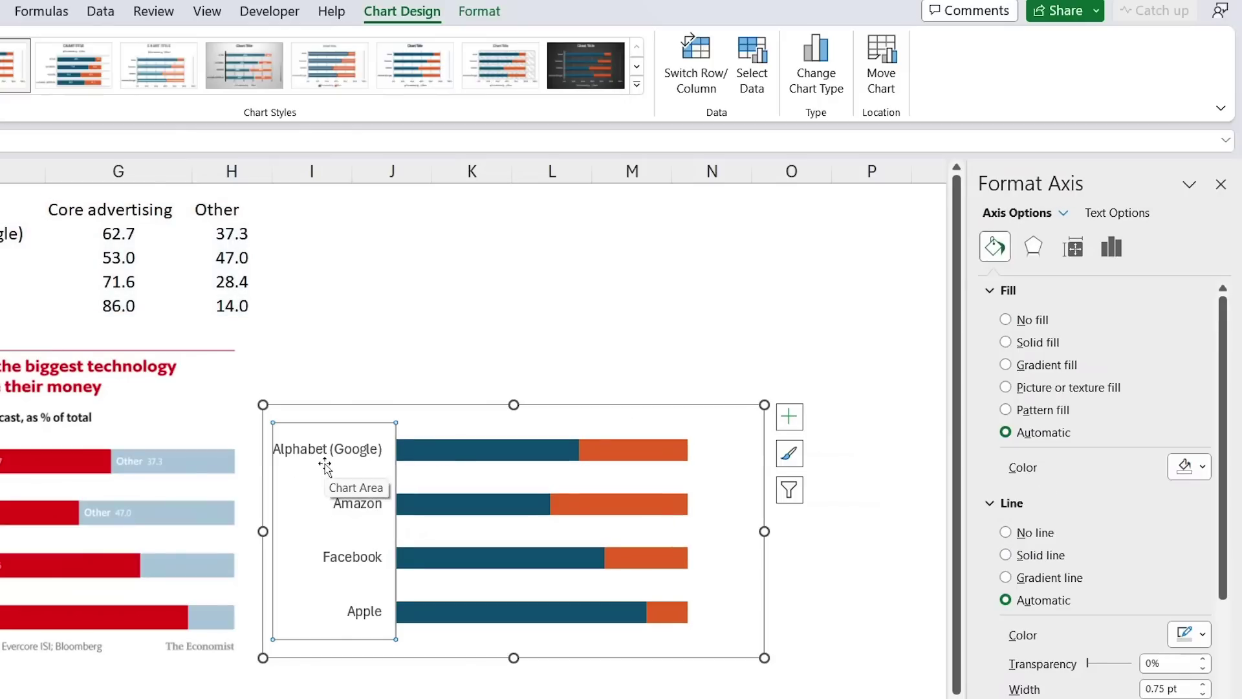
{"action": "key", "text": "Delete"}
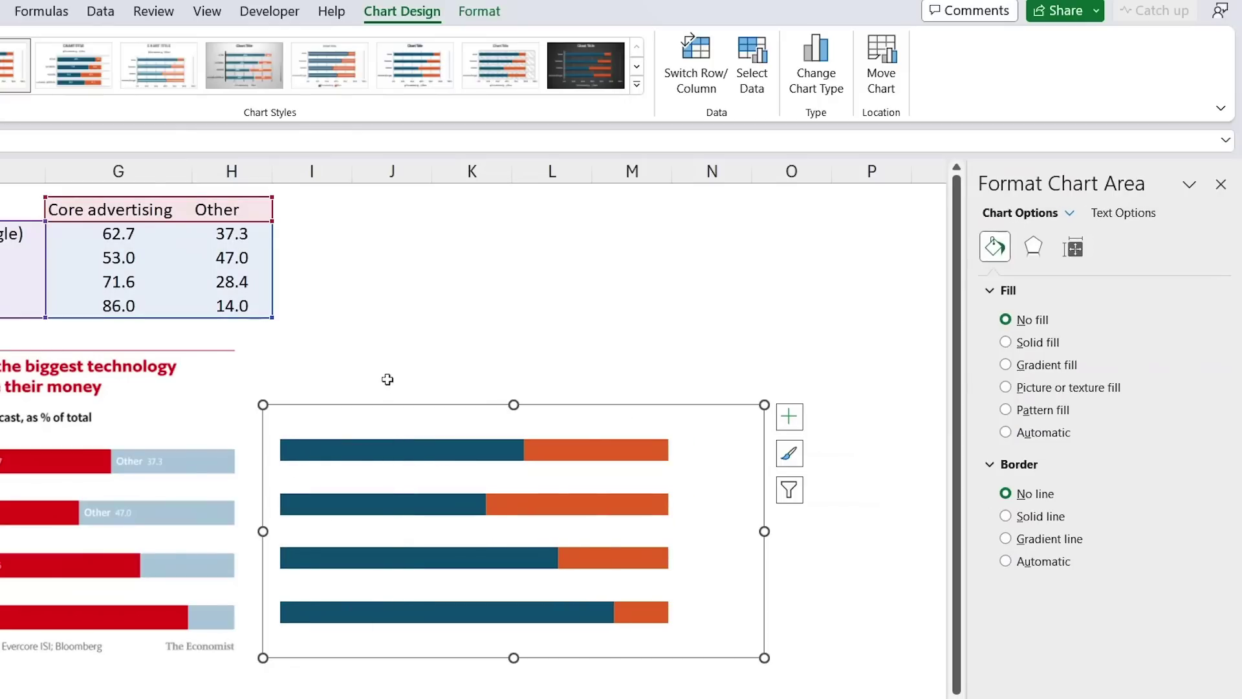
{"action": "left_click_drag", "start_coordinate": [394, 406], "coordinate": [387, 419]}
Fill the Core advertising bars red and the Other bars light blue.
{"action": "left_click", "coordinate": [370, 472]}
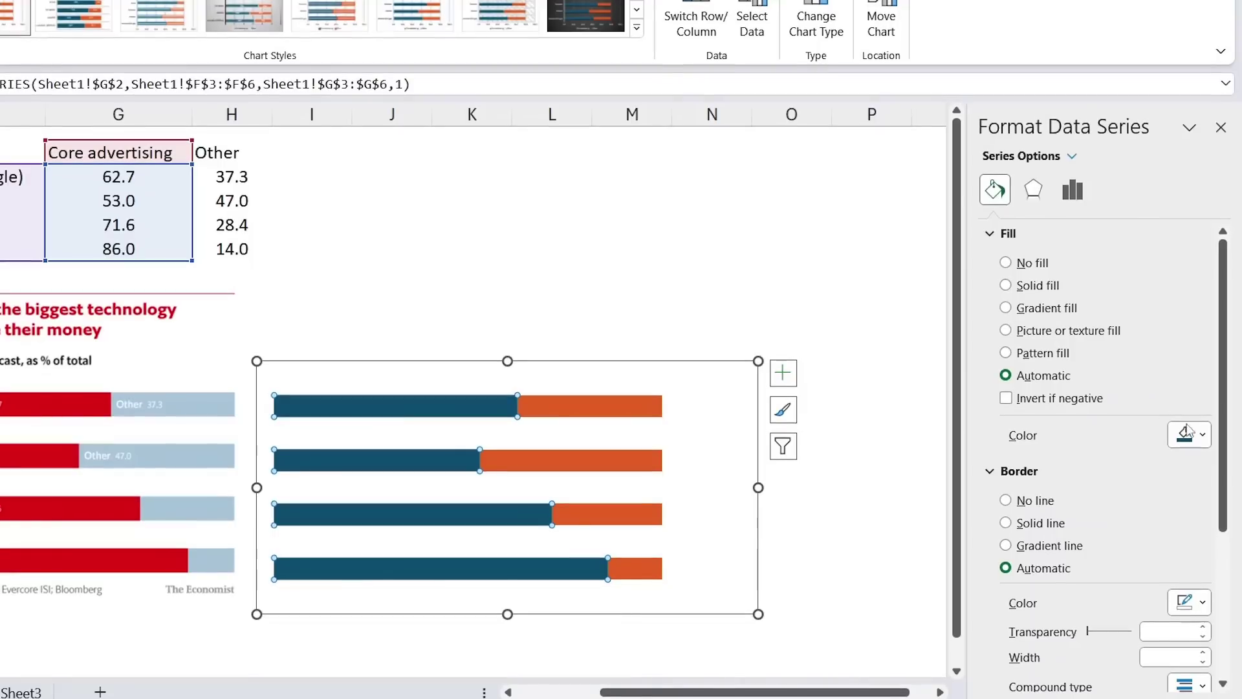
{"action": "left_click", "coordinate": [1199, 437]}
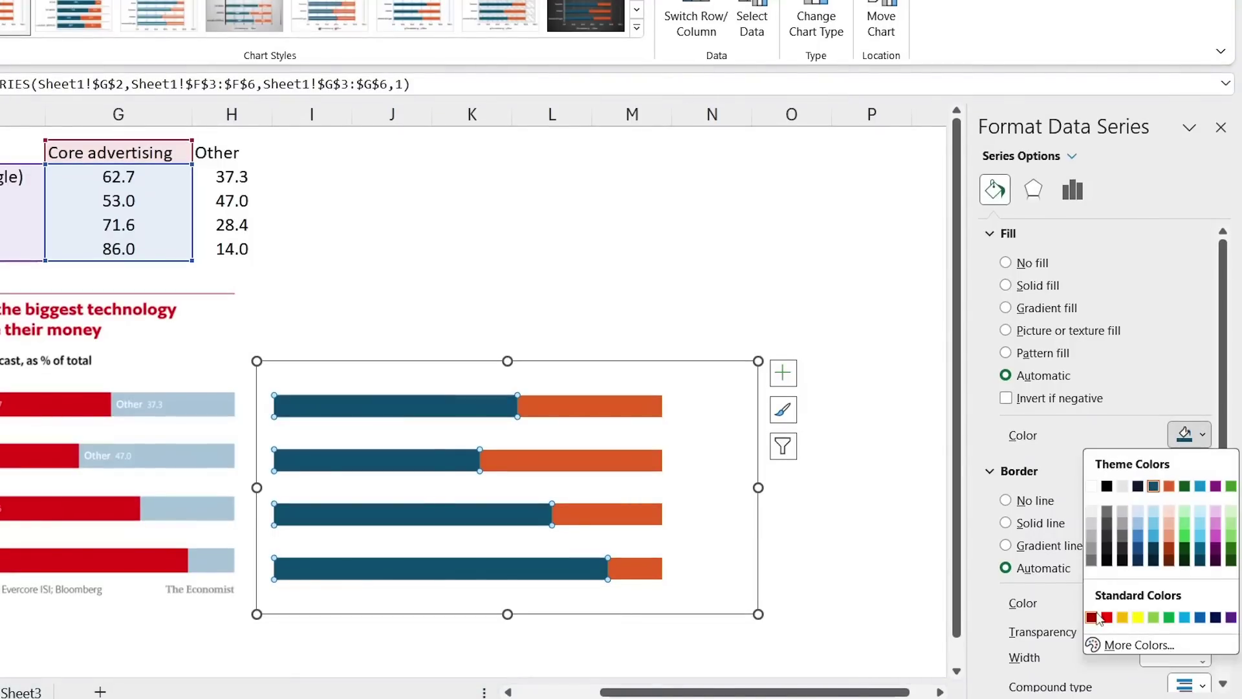
{"action": "left_click", "coordinate": [1107, 618]}
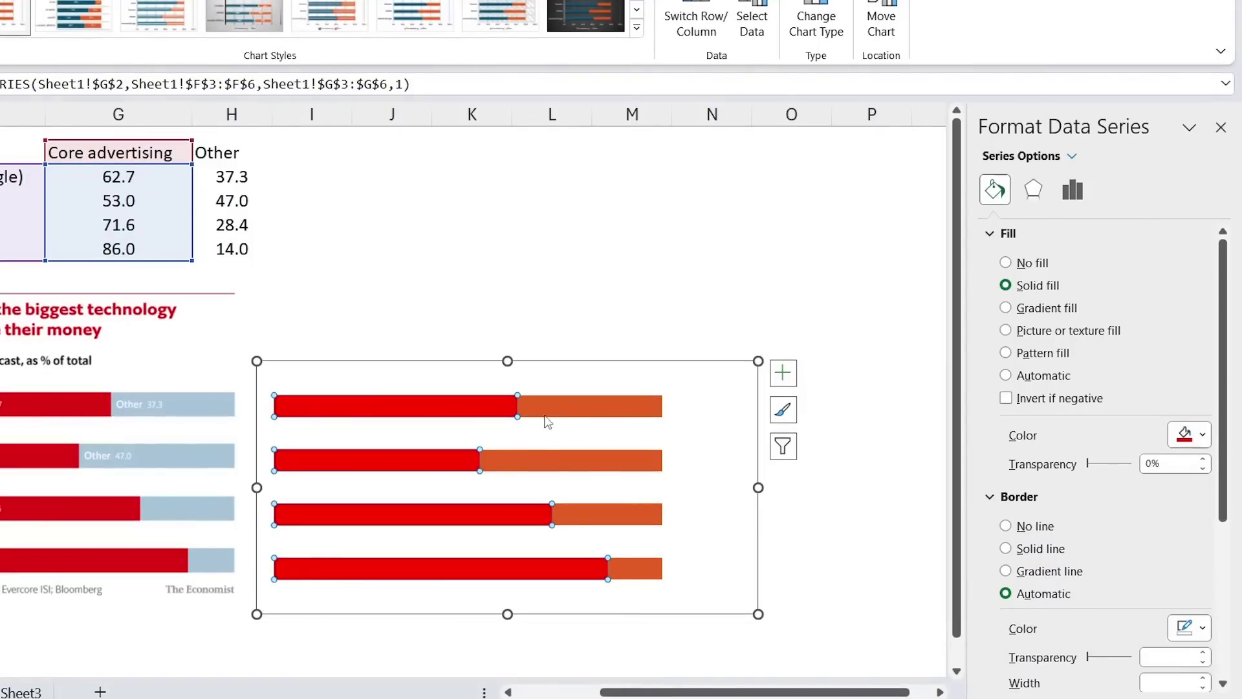
{"action": "left_click", "coordinate": [574, 412]}
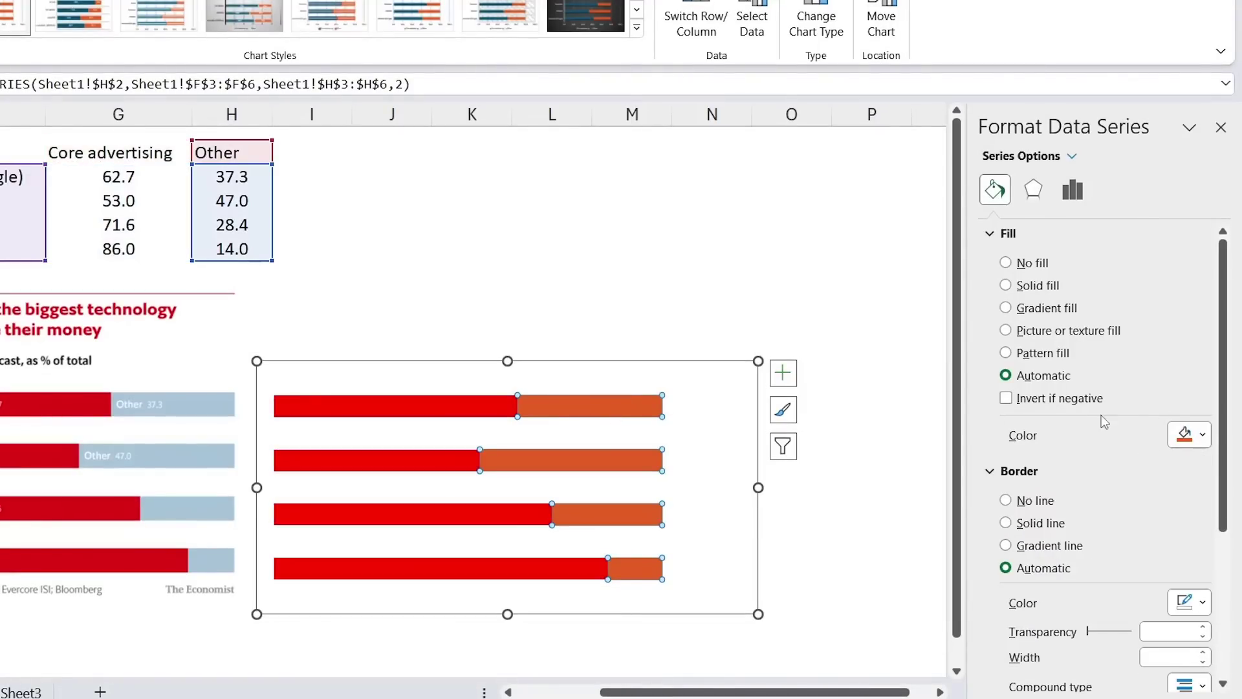
{"action": "left_click", "coordinate": [1201, 439]}
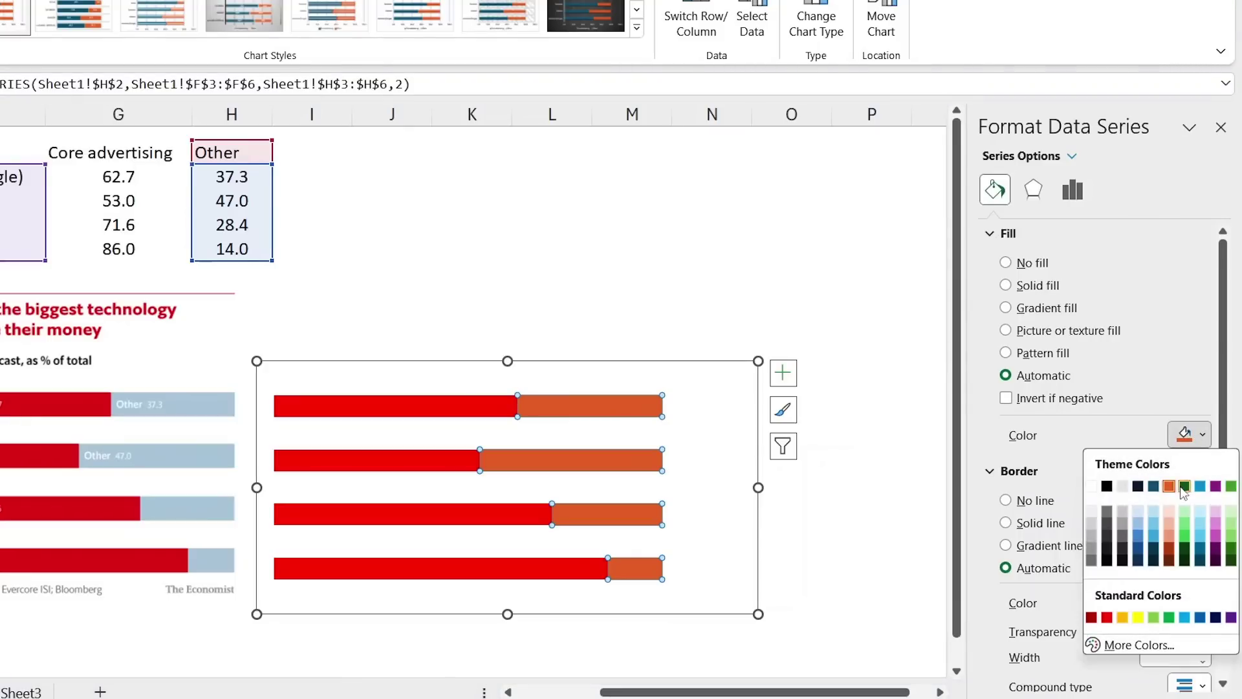
{"action": "left_click", "coordinate": [1137, 520]}
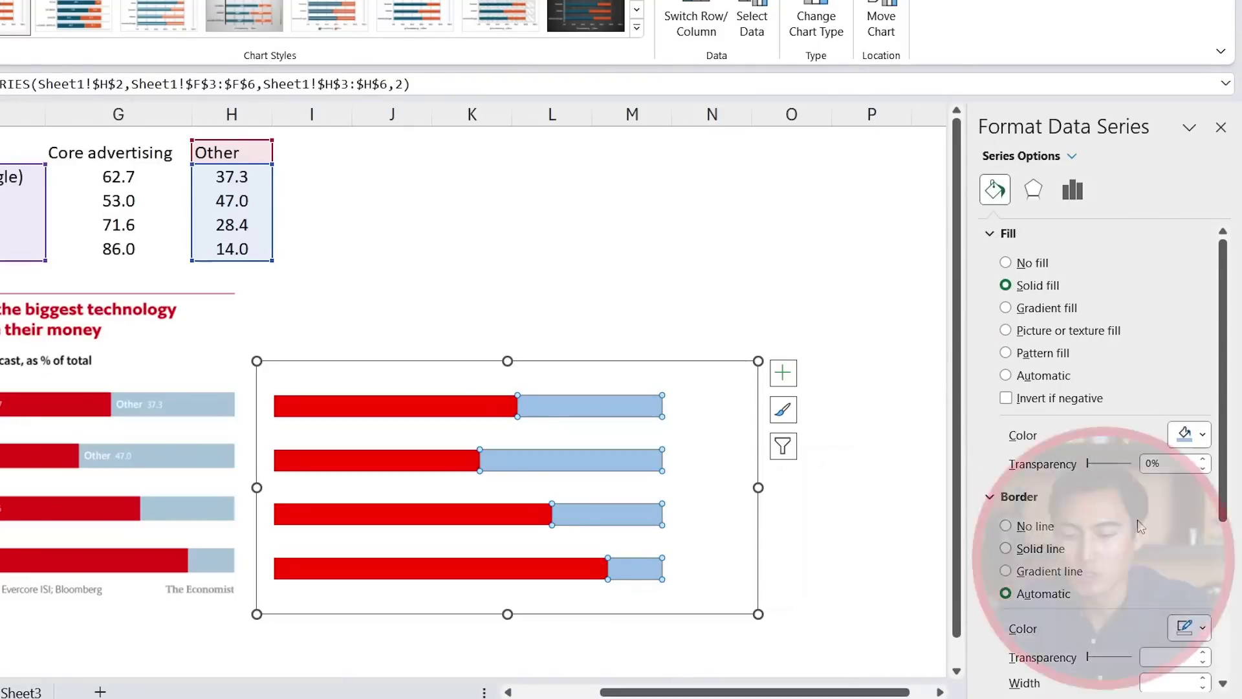
{"action": "left_click", "coordinate": [552, 321]}
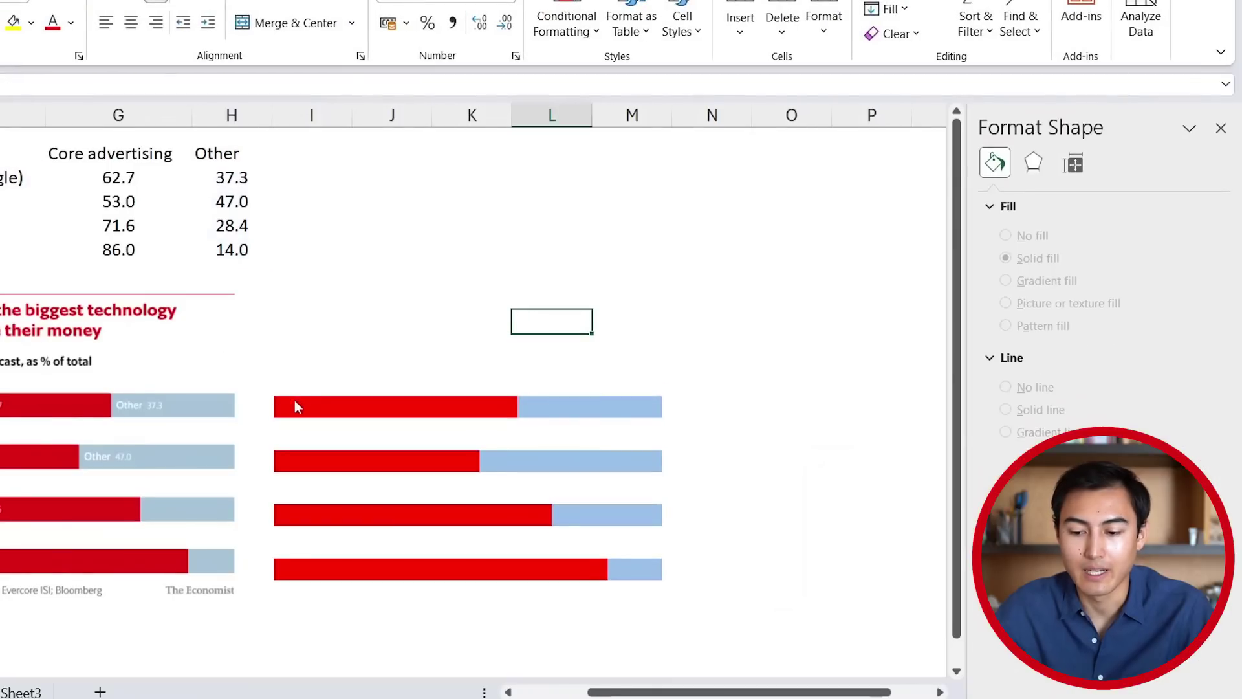
Add data labels to the red bars showing series name and value at Inside Base.
{"action": "left_click", "coordinate": [300, 401]}
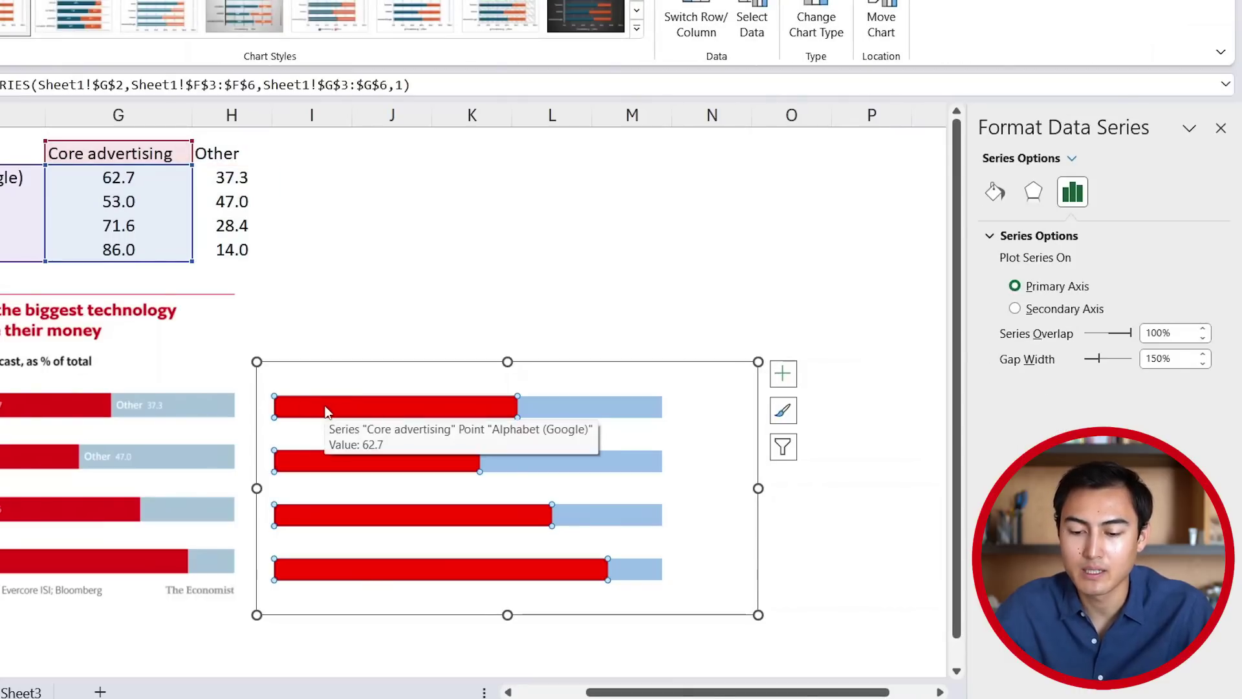
{"action": "right_click", "coordinate": [325, 407]}
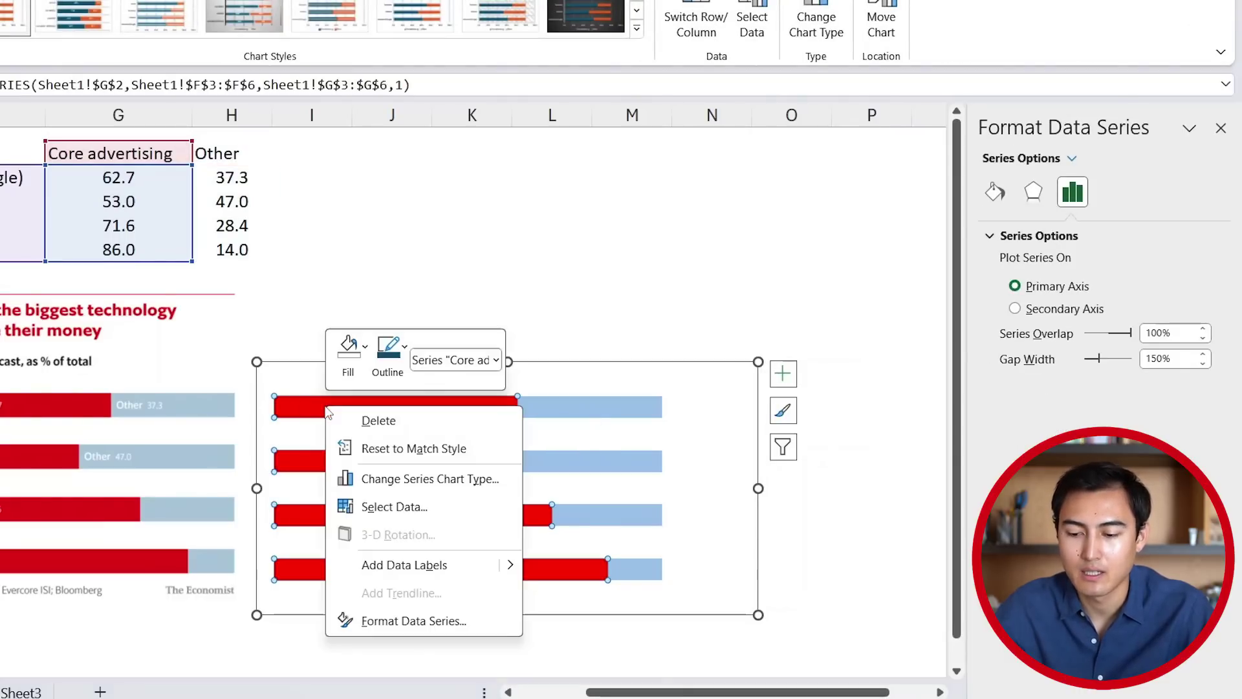
{"action": "left_click", "coordinate": [402, 565]}
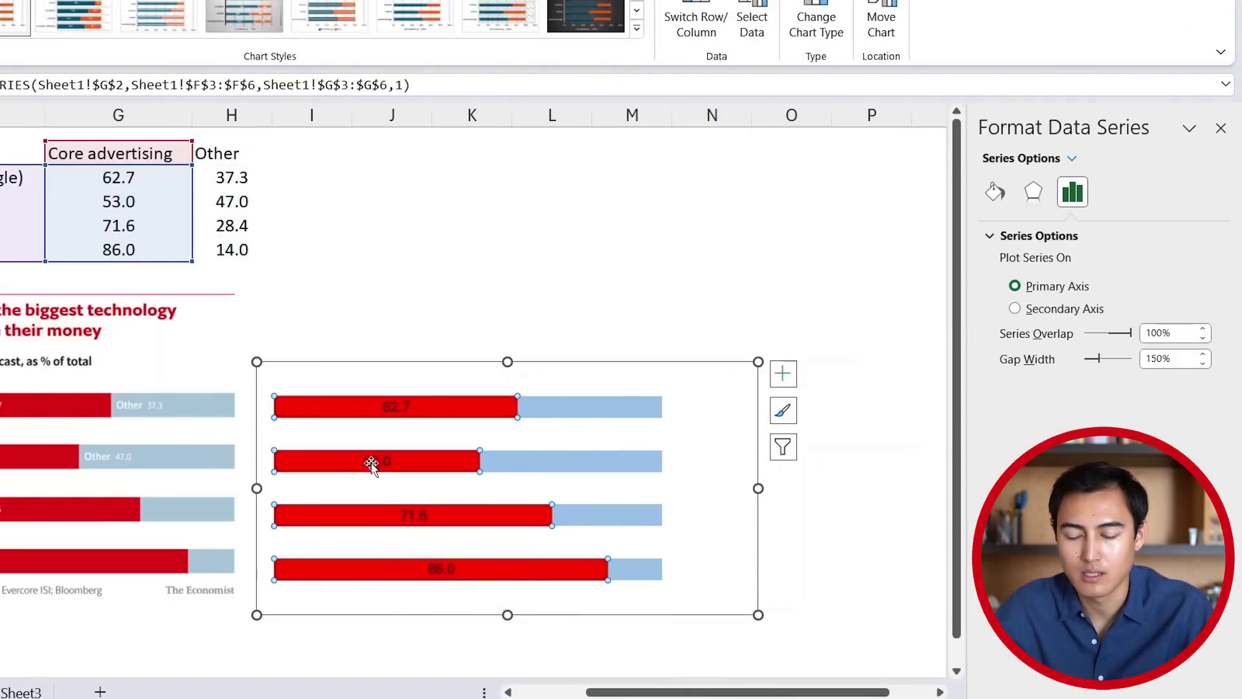
{"action": "left_click", "coordinate": [397, 411]}
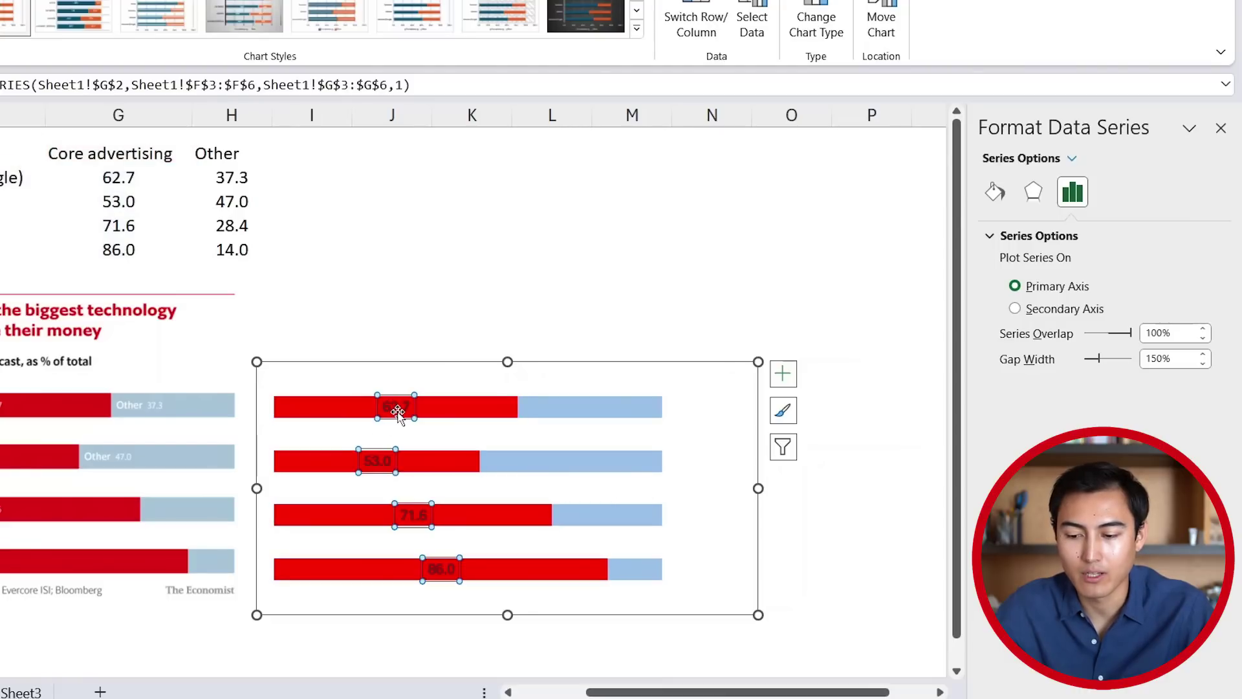
{"action": "right_click", "coordinate": [398, 414]}
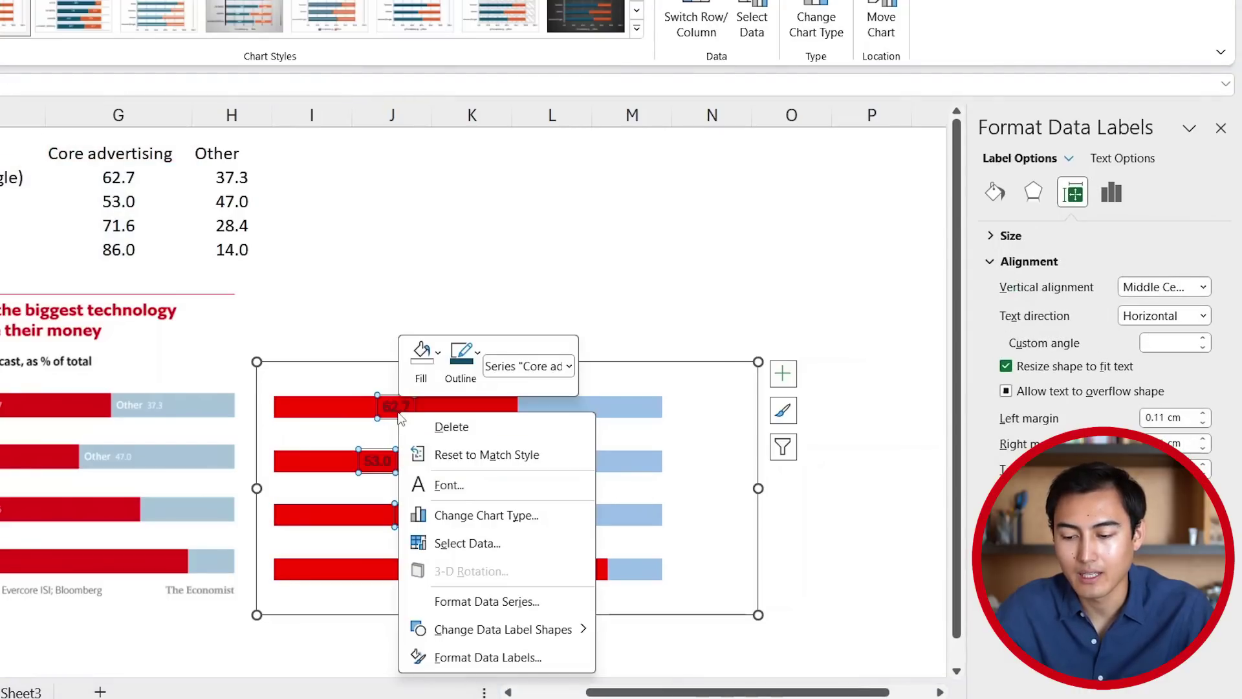
{"action": "left_click", "coordinate": [465, 658]}
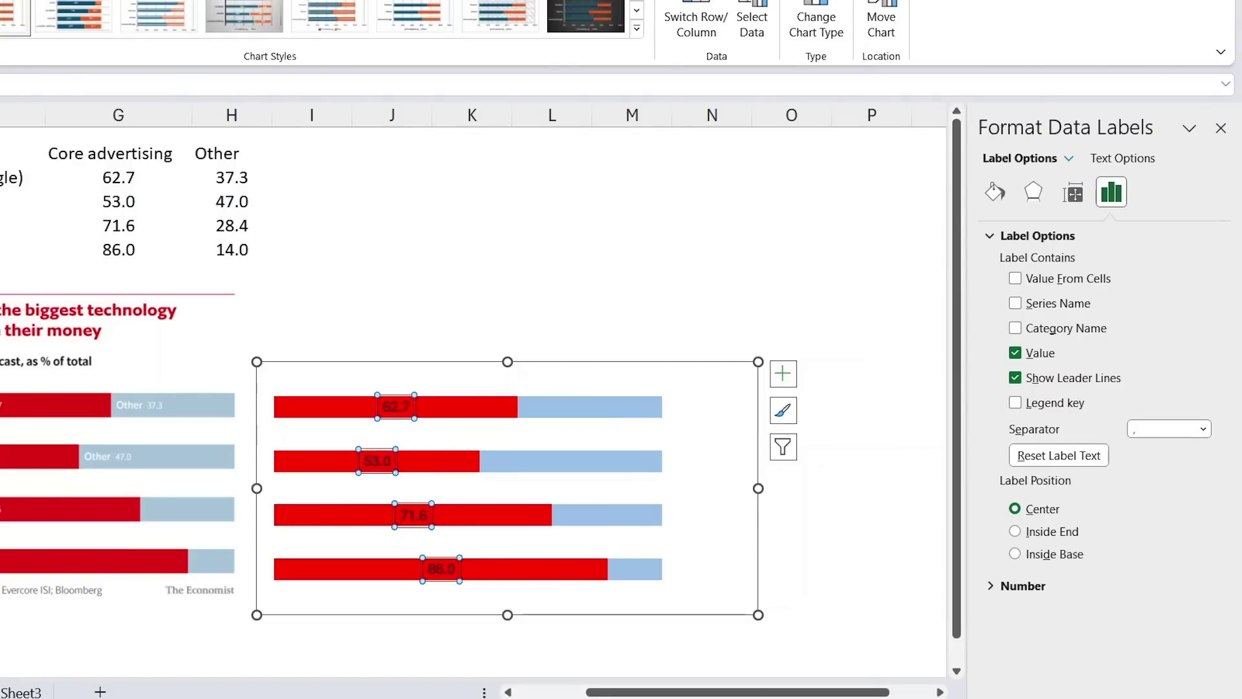
{"action": "left_click", "coordinate": [1015, 304]}
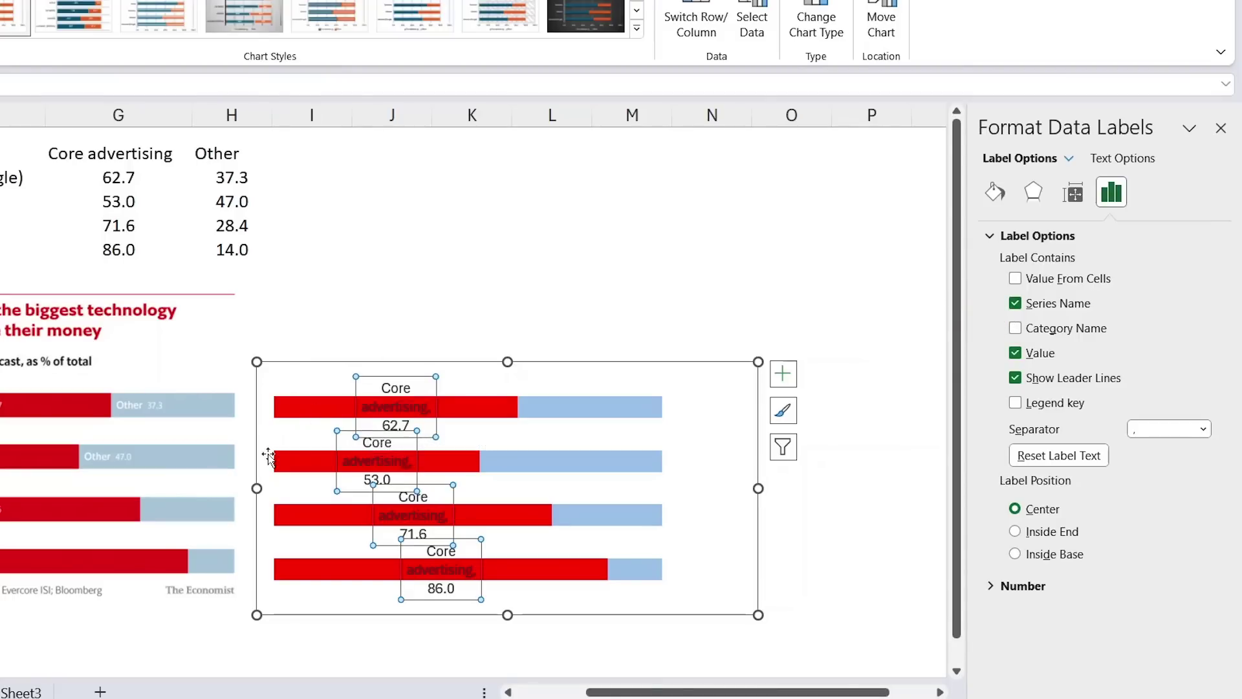
{"action": "left_click", "coordinate": [1044, 559]}
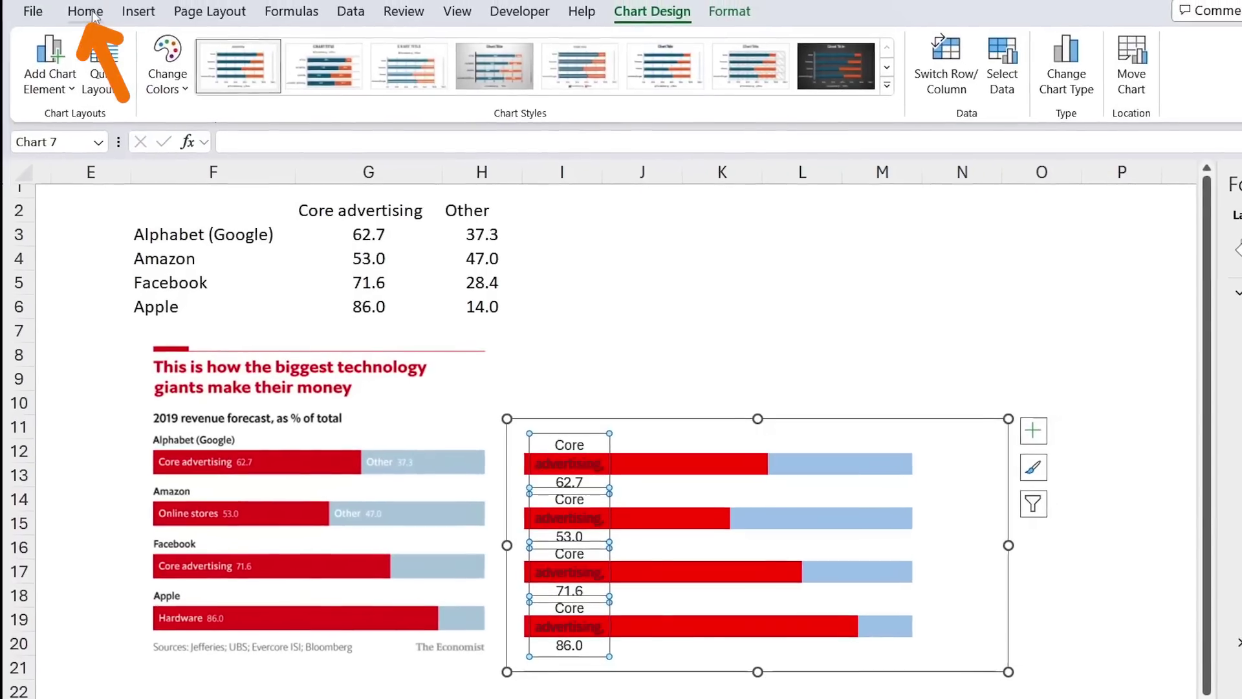
Format the red bars' labels as 8-point white text, left-aligned.
{"action": "left_click", "coordinate": [90, 15]}
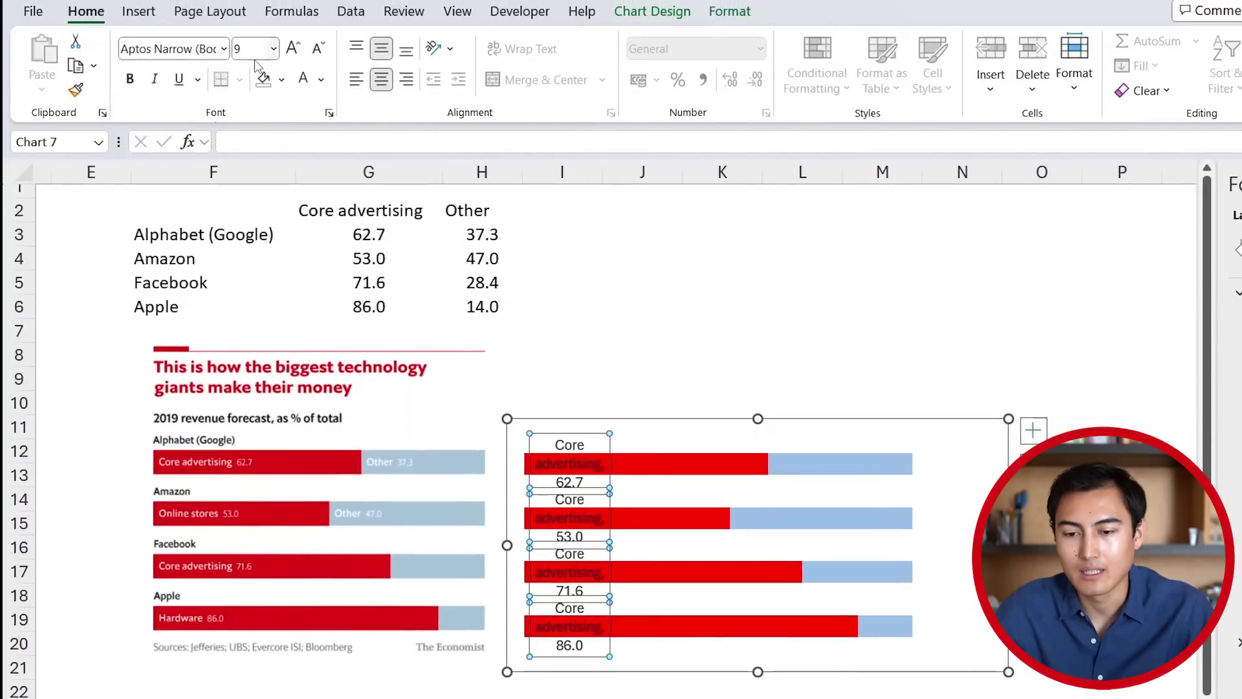
{"action": "left_click", "coordinate": [321, 53]}
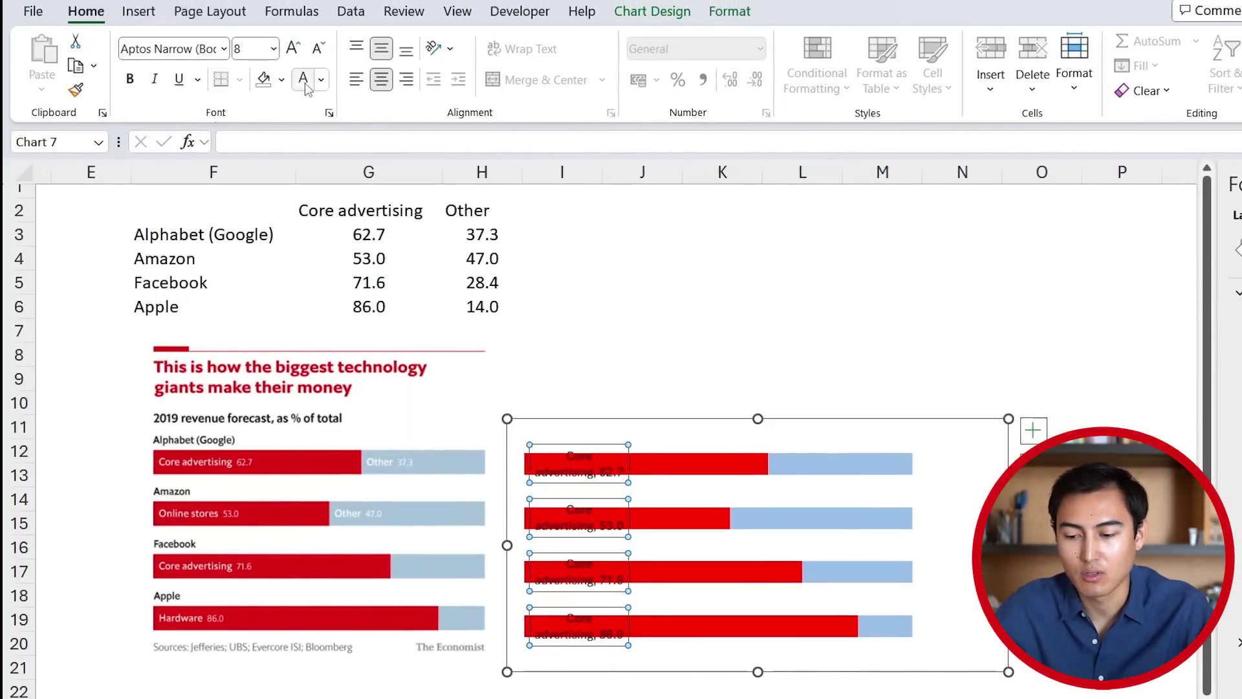
{"action": "left_click", "coordinate": [303, 79]}
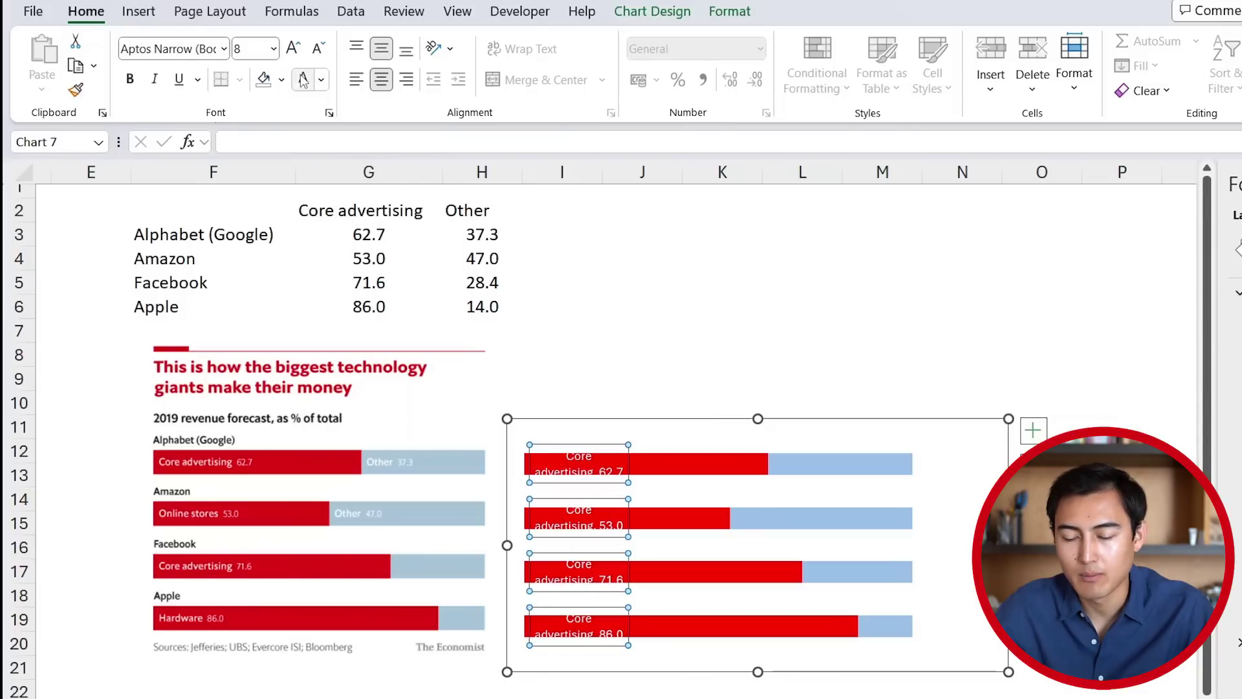
{"action": "left_click", "coordinate": [358, 81]}
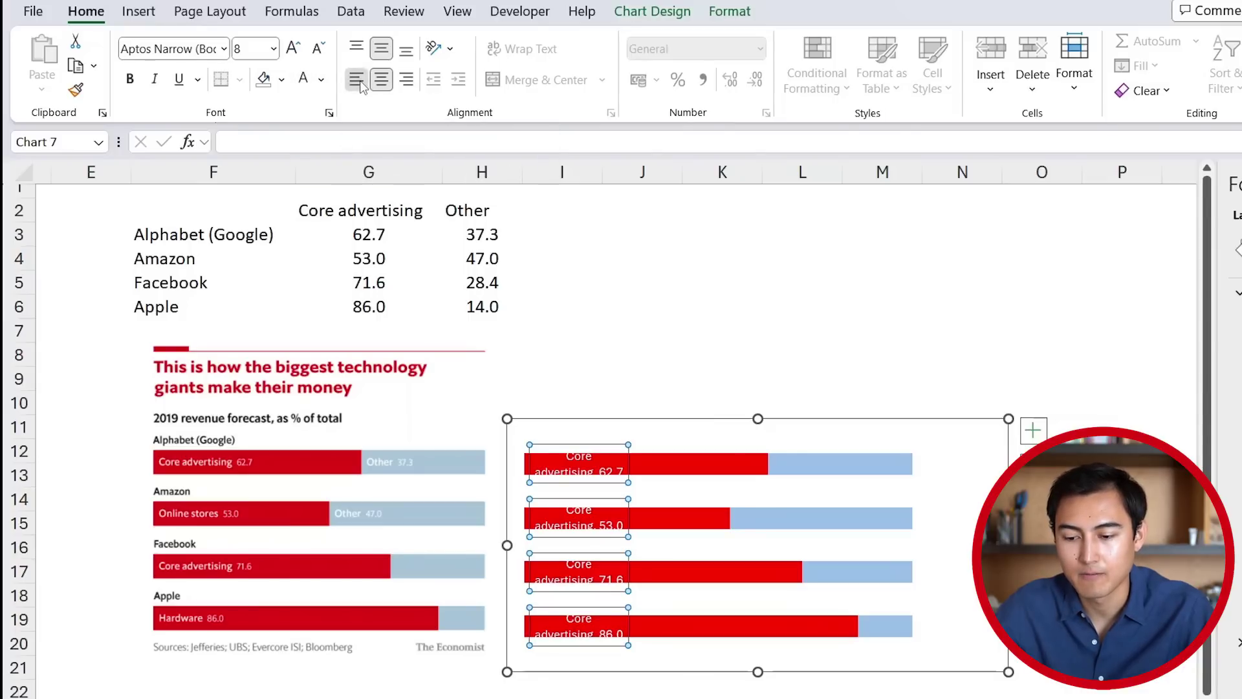
{"action": "left_click", "coordinate": [597, 466]}
Widen the Alphabet and Amazon labels onto one line and rename Amazon's to Online Stores.
{"action": "left_click_drag", "start_coordinate": [627, 464], "coordinate": [709, 463]}
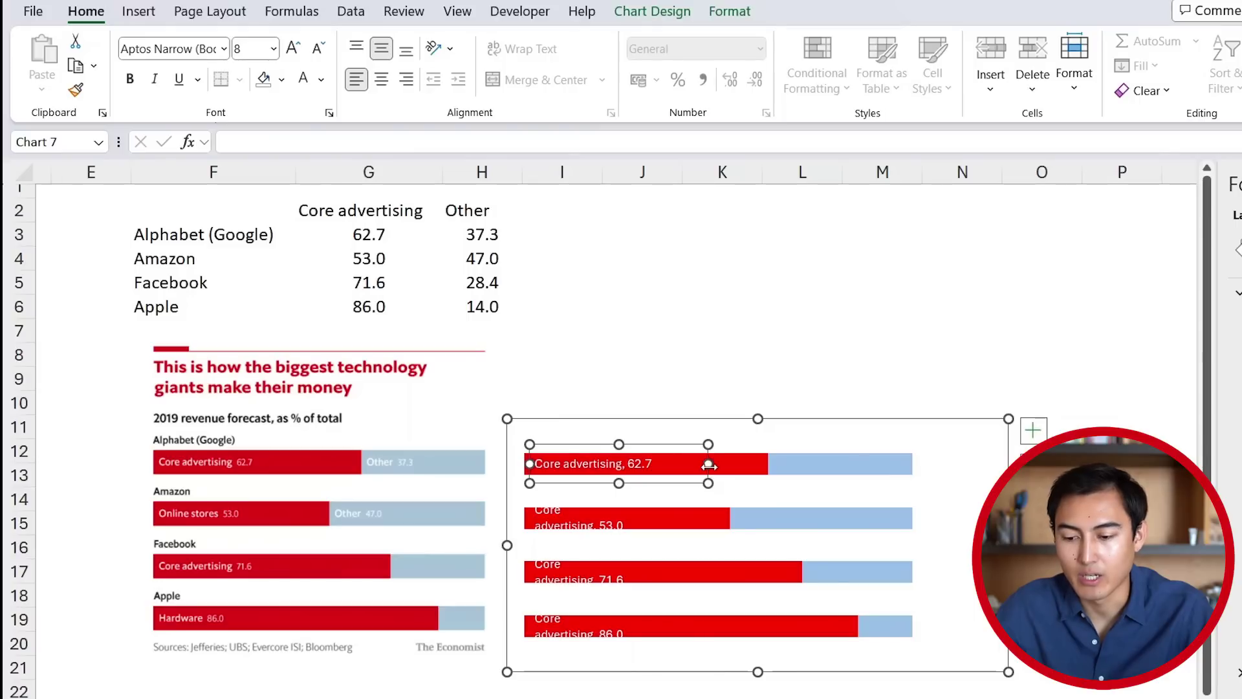
{"action": "left_click", "coordinate": [565, 531]}
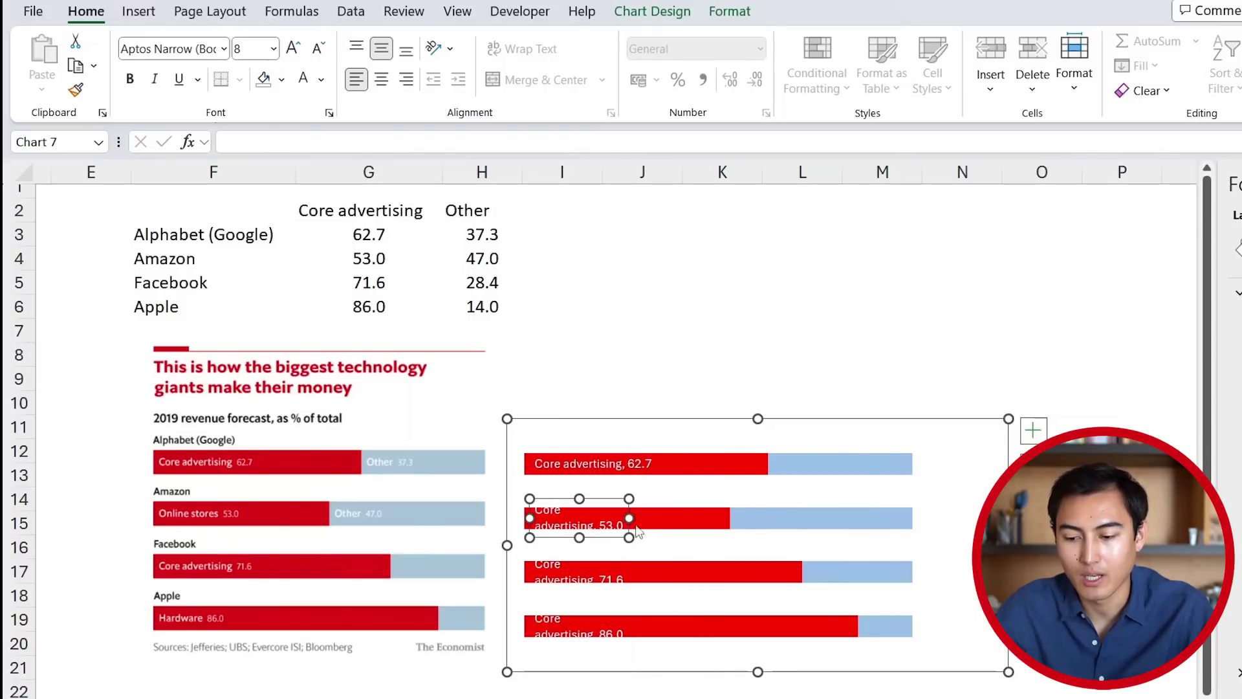
{"action": "left_click_drag", "start_coordinate": [631, 516], "coordinate": [689, 517]}
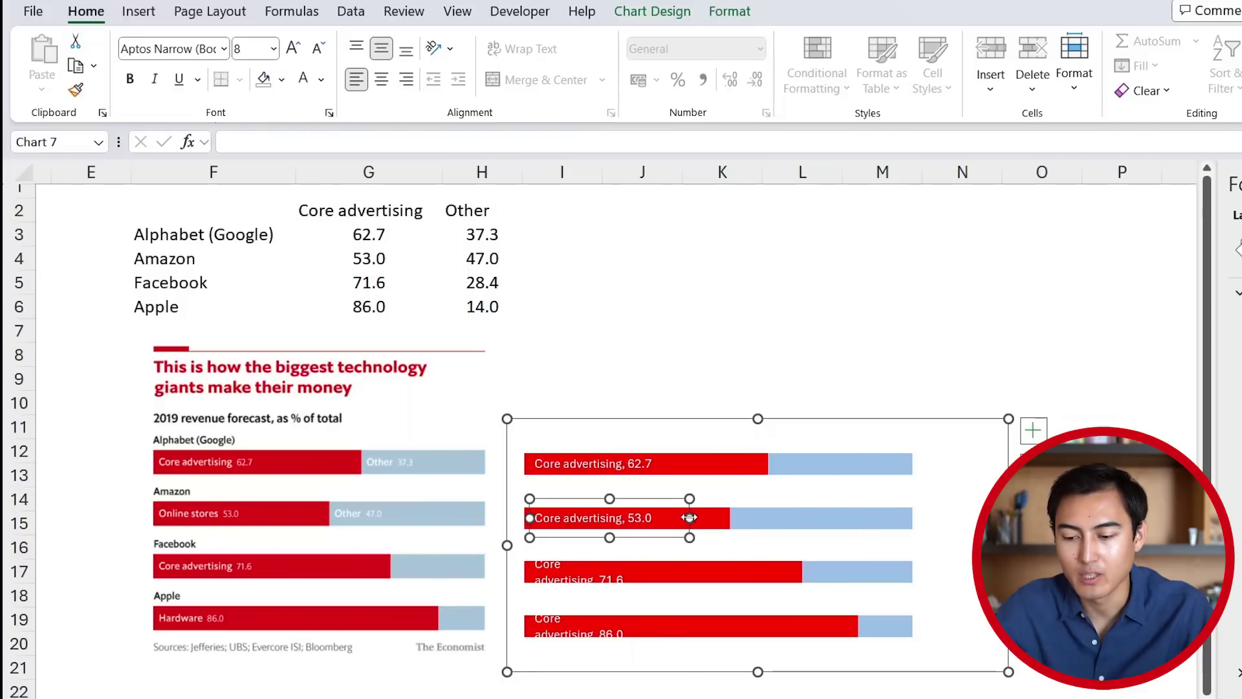
{"action": "left_click", "coordinate": [543, 525]}
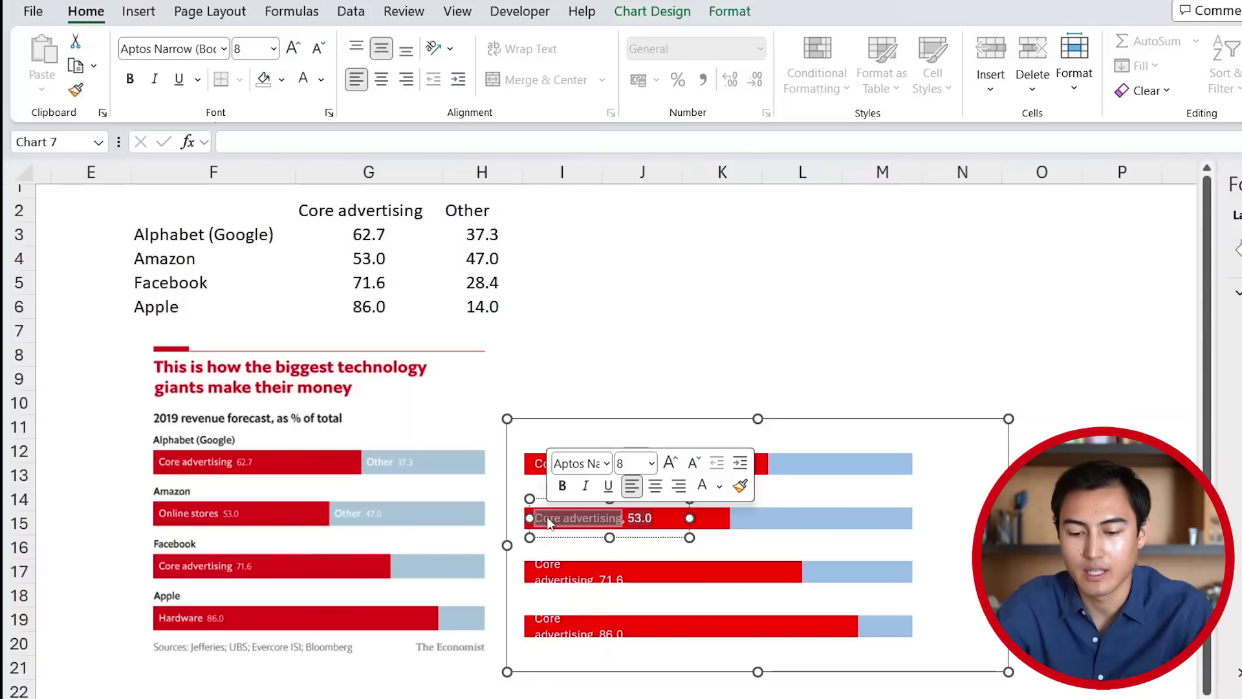
{"action": "type", "text": "Online Stores"}
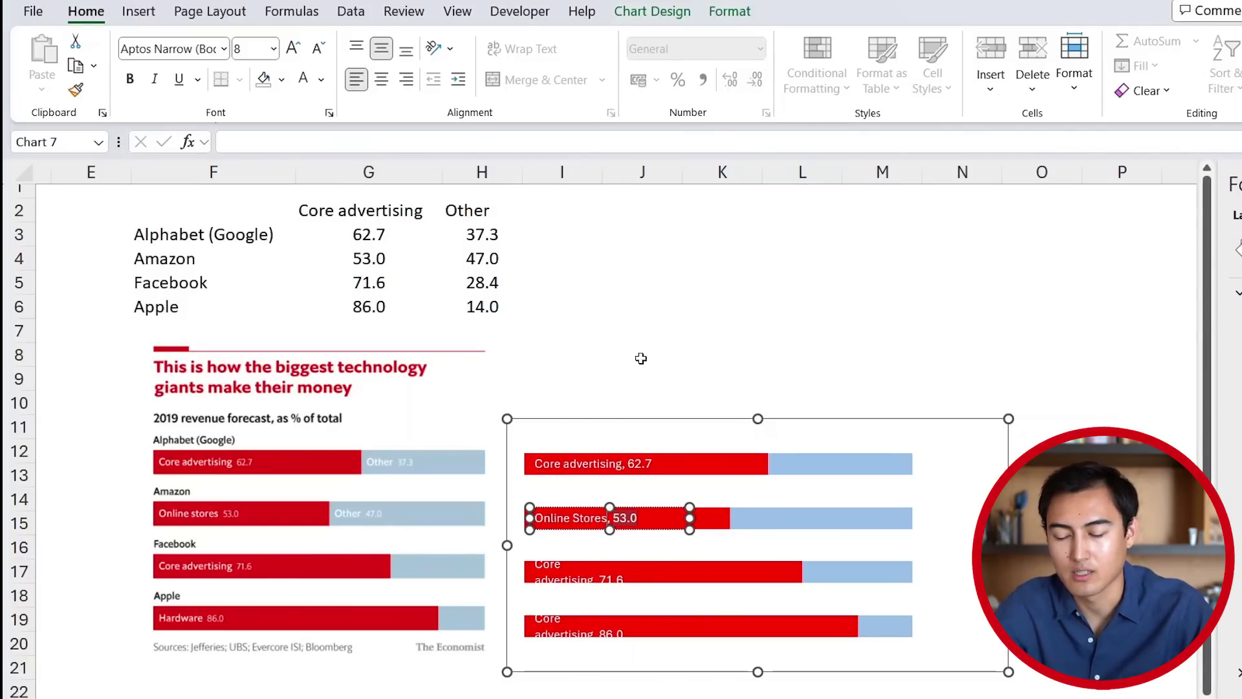
{"action": "left_click", "coordinate": [640, 359]}
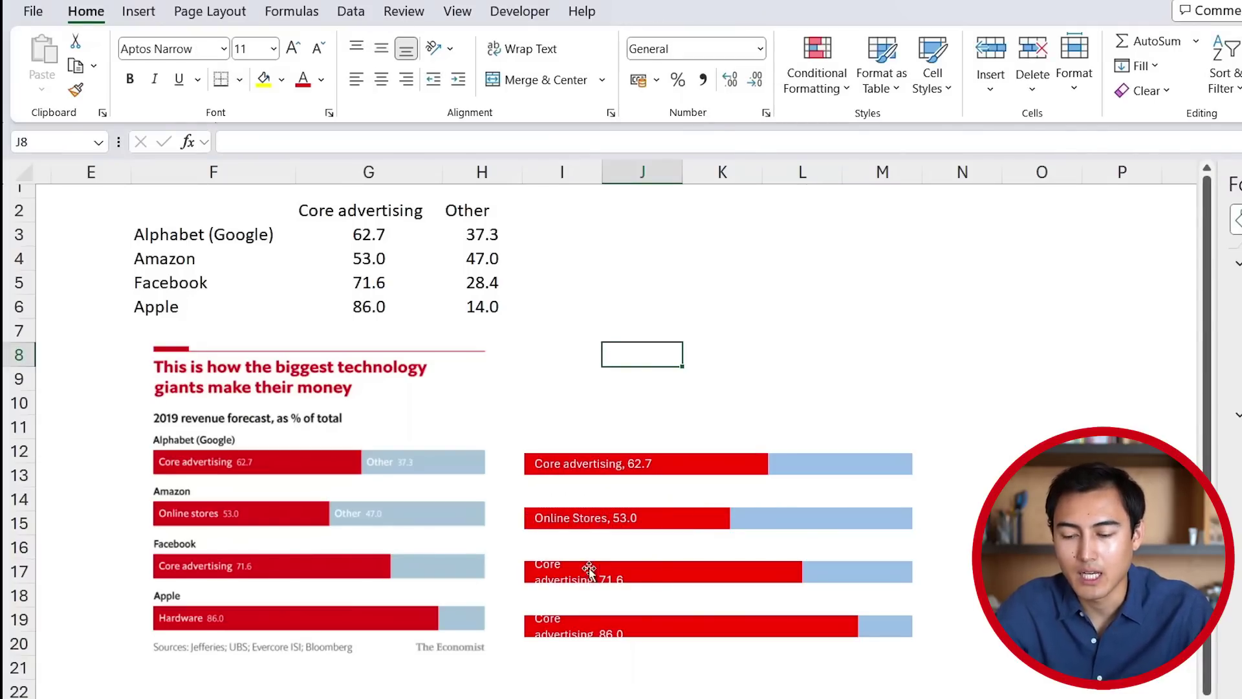
Widen the Facebook label and rename Apple's label to Hardware.
{"action": "left_click", "coordinate": [560, 585]}
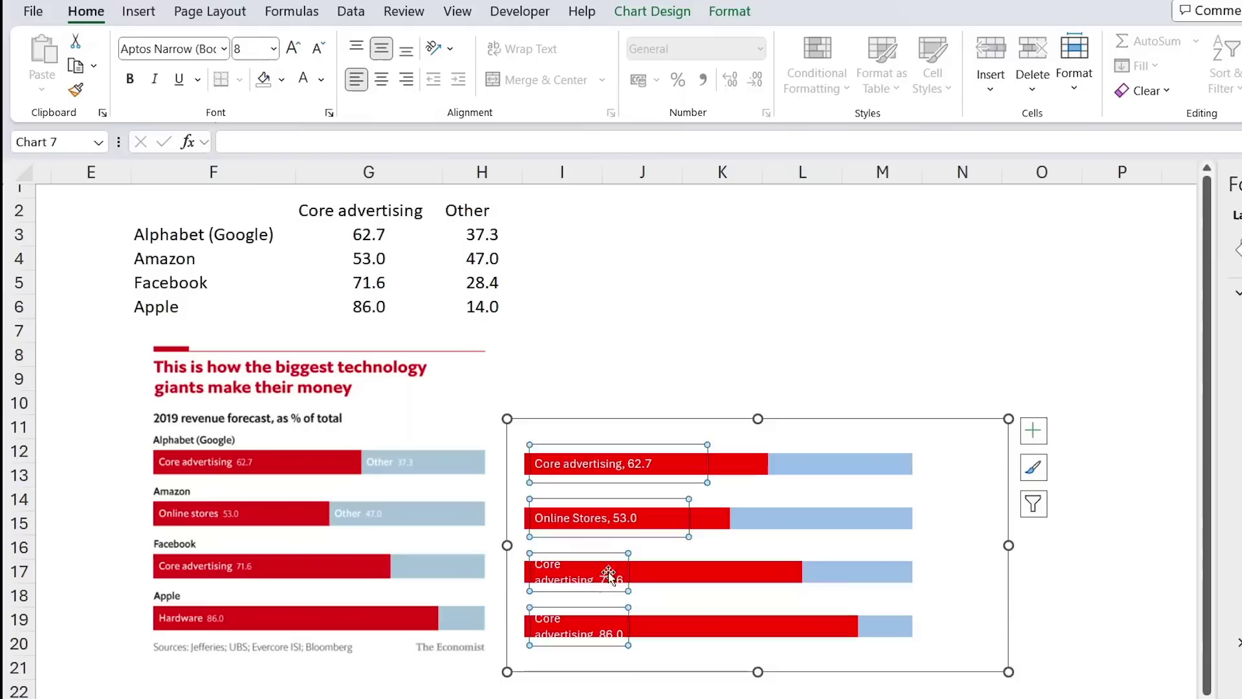
{"action": "left_click", "coordinate": [554, 626]}
{"action": "type", "text": "Hardware"}
{"action": "left_click", "coordinate": [631, 304]}
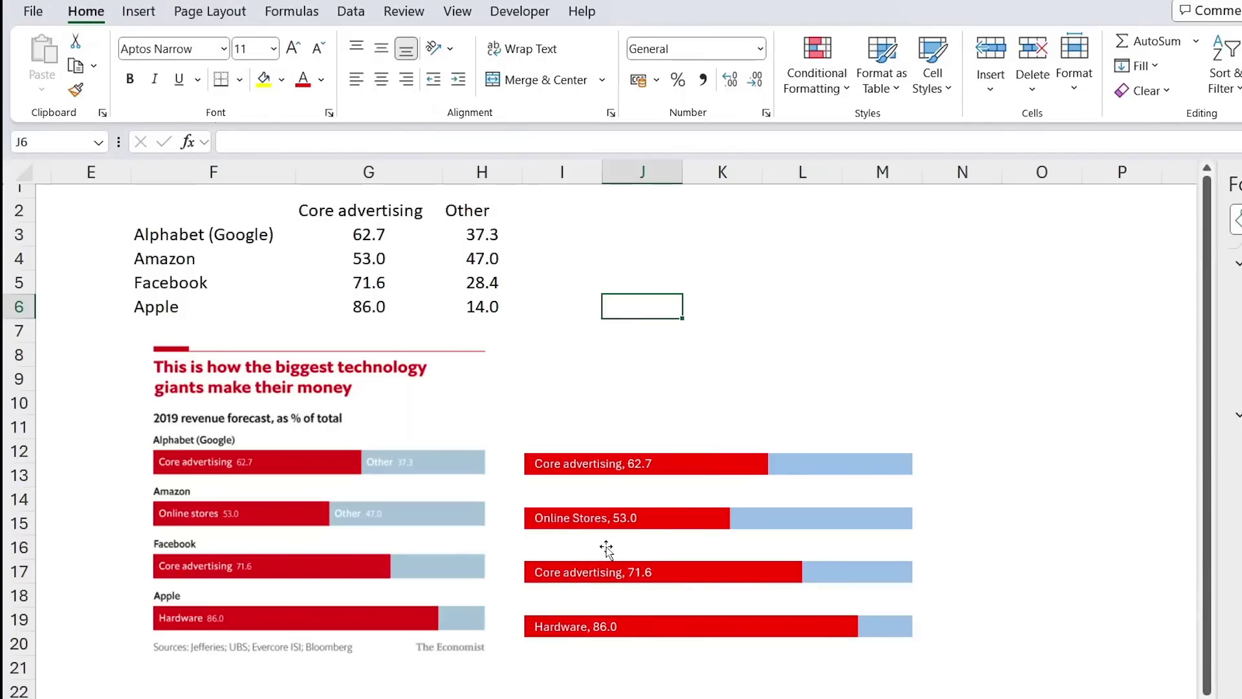
{"action": "left_click", "coordinate": [799, 462]}
Add series-name data labels to the Other bars, showing 'Other, 37.3' and 'Other, 47.0'.
{"action": "right_click", "coordinate": [799, 462]}
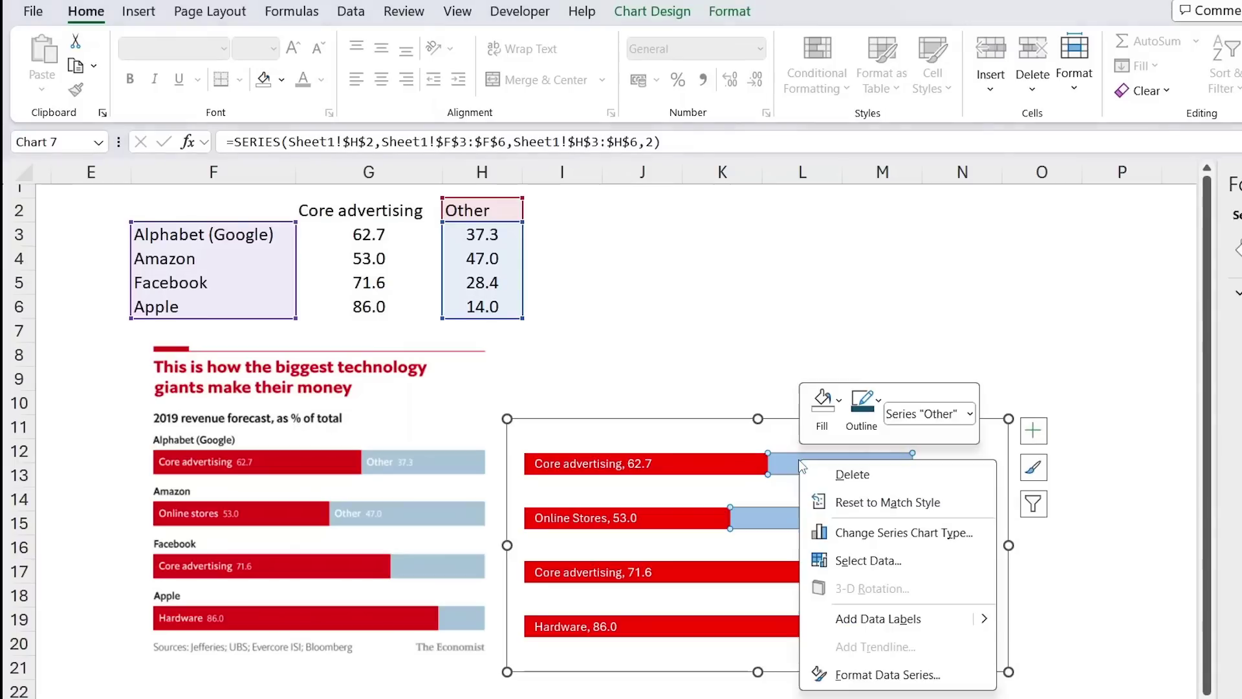
{"action": "left_click", "coordinate": [862, 616]}
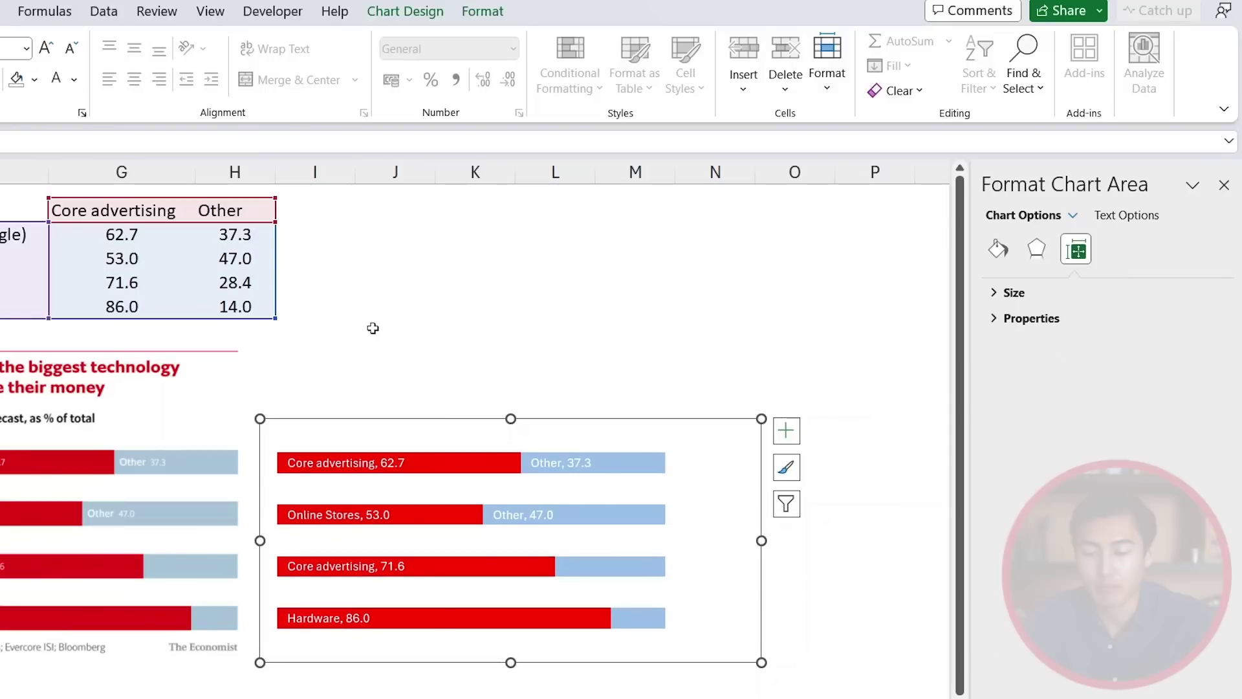
{"action": "left_click", "coordinate": [620, 329]}
{"action": "left_click", "coordinate": [373, 328]}
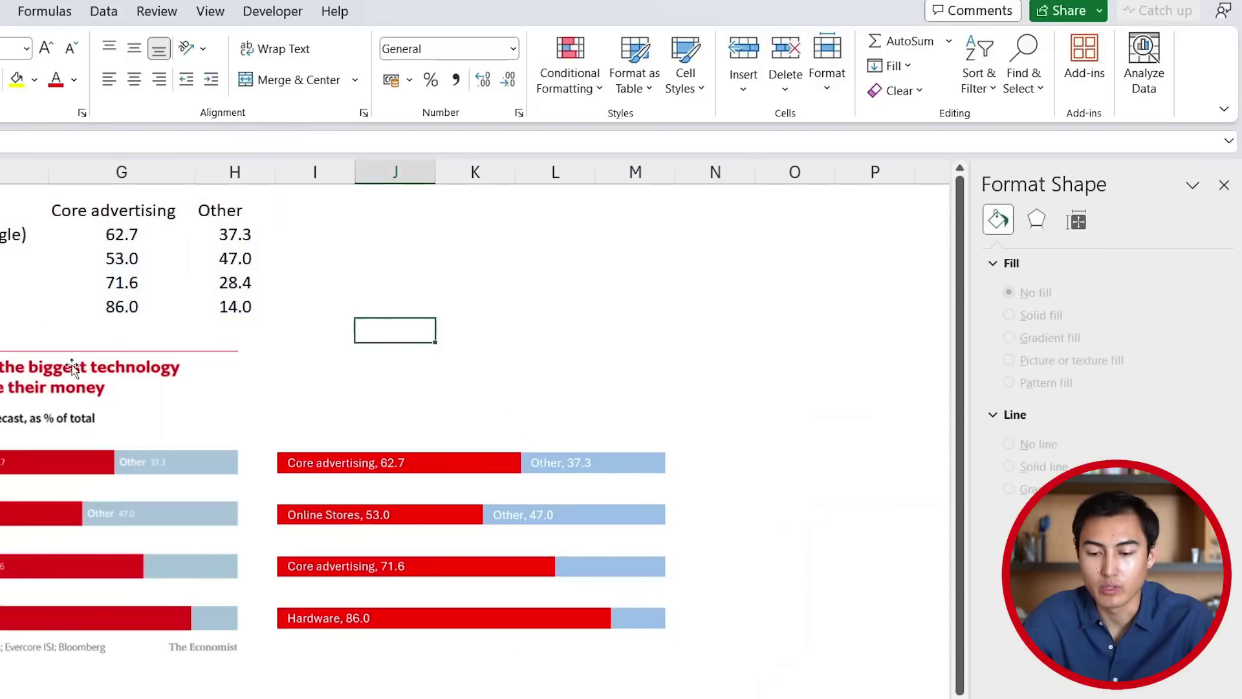
{"action": "left_click", "coordinate": [444, 464]}
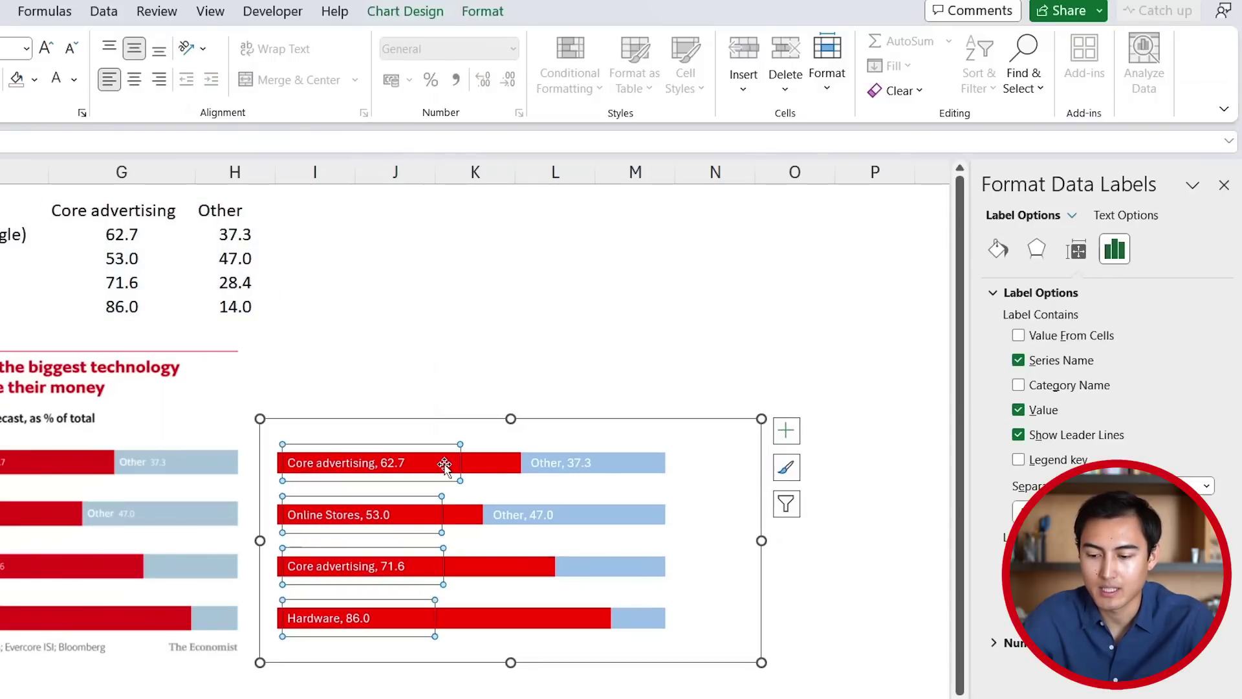
{"action": "left_click", "coordinate": [474, 468]}
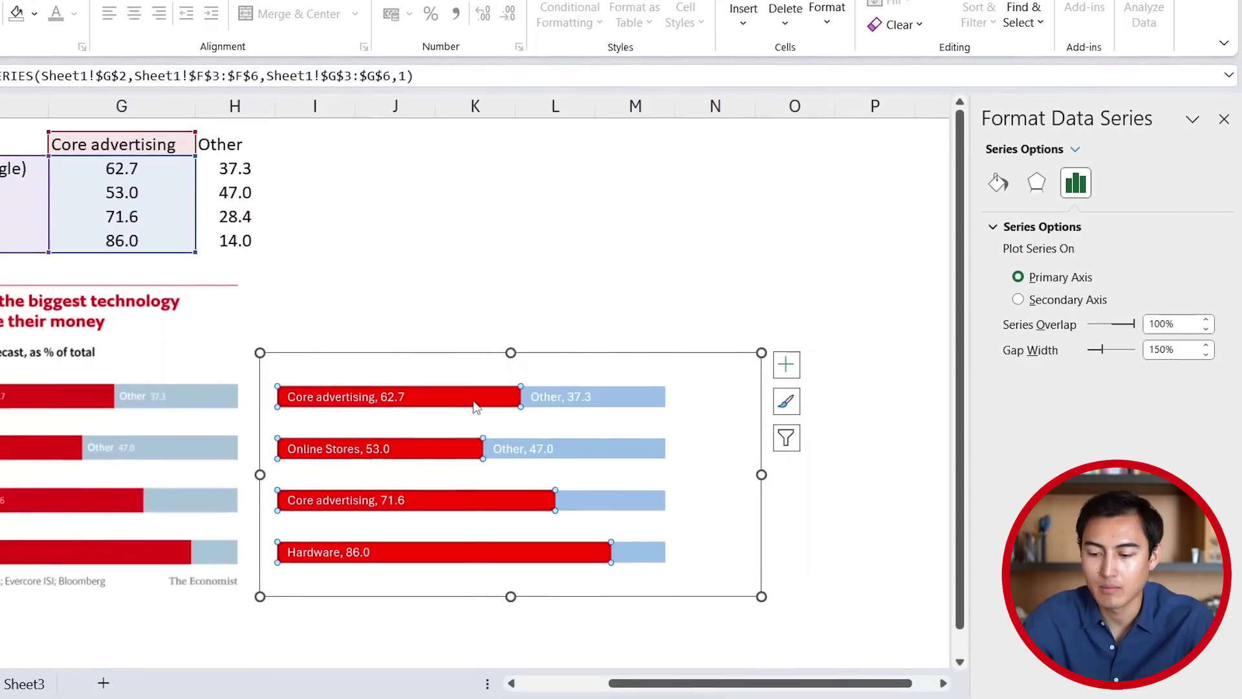
Change the bar series gap width from 150% to 100%.
{"action": "right_click", "coordinate": [475, 468]}
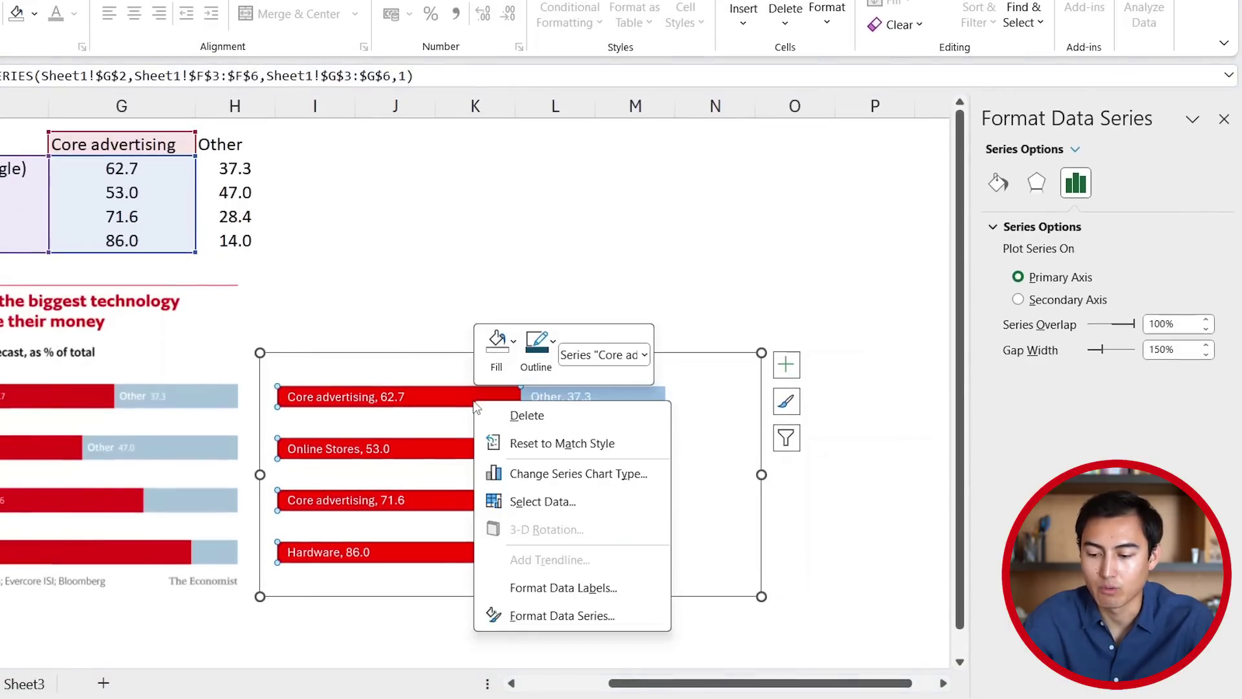
{"action": "left_click", "coordinate": [584, 619]}
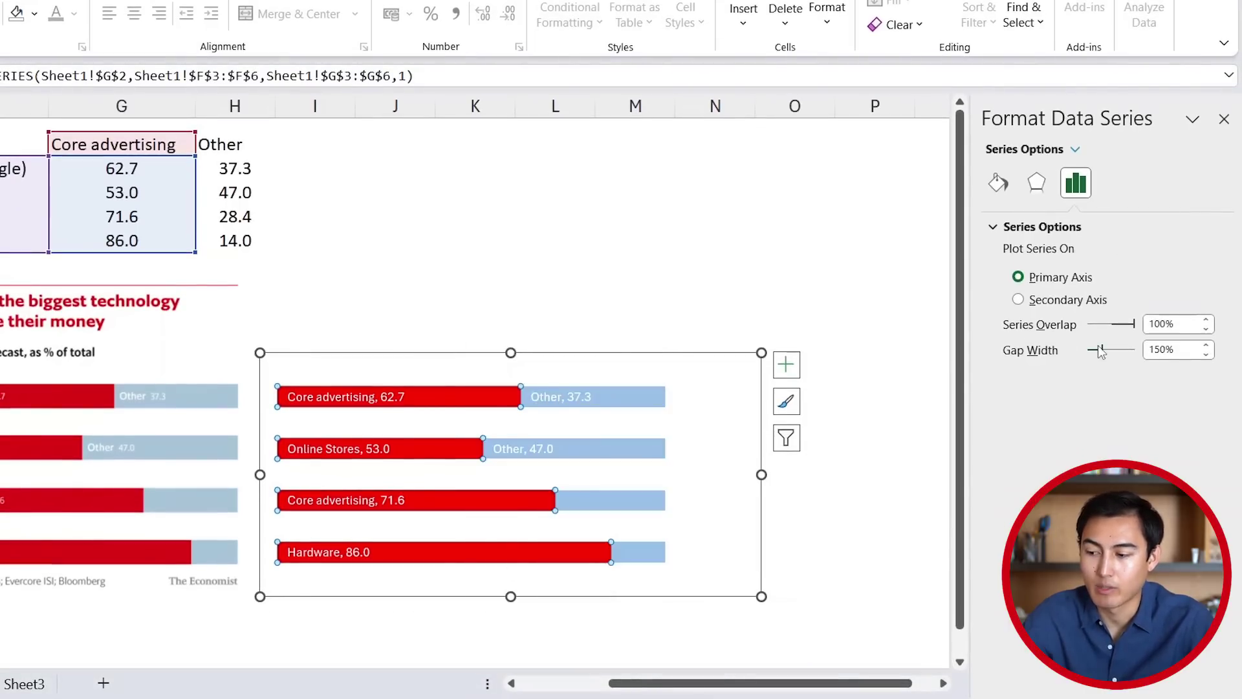
{"action": "left_click", "coordinate": [1164, 349]}
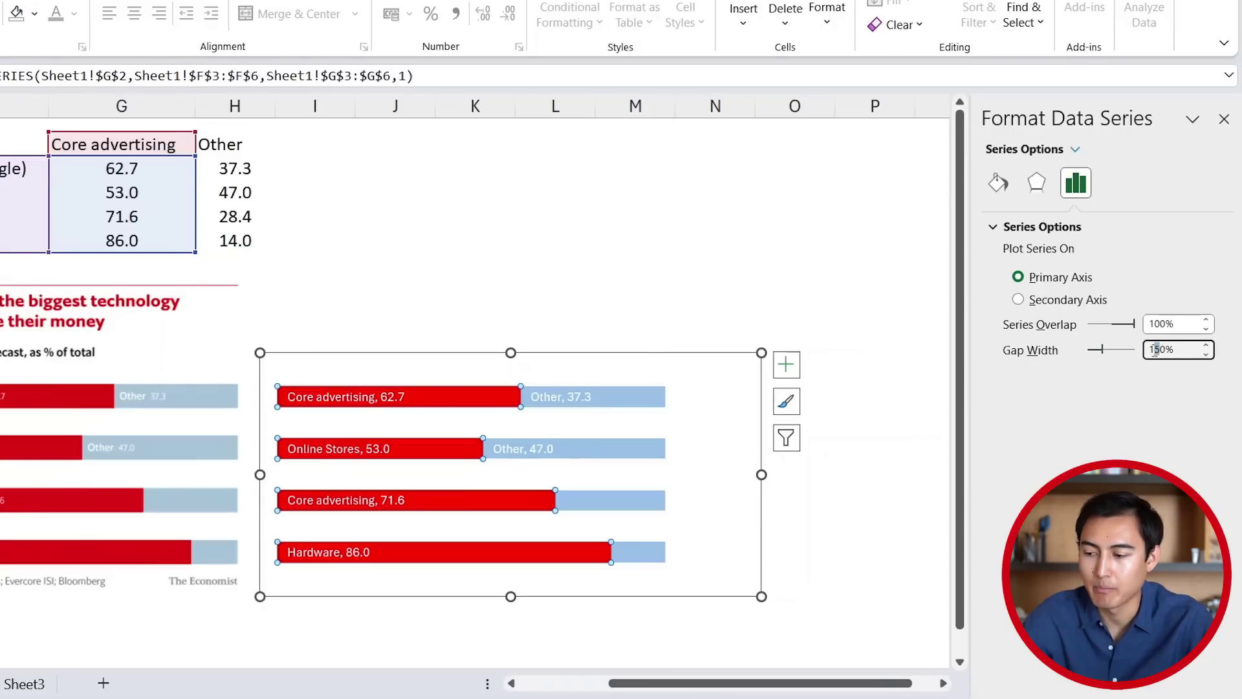
{"action": "type", "text": "0"}
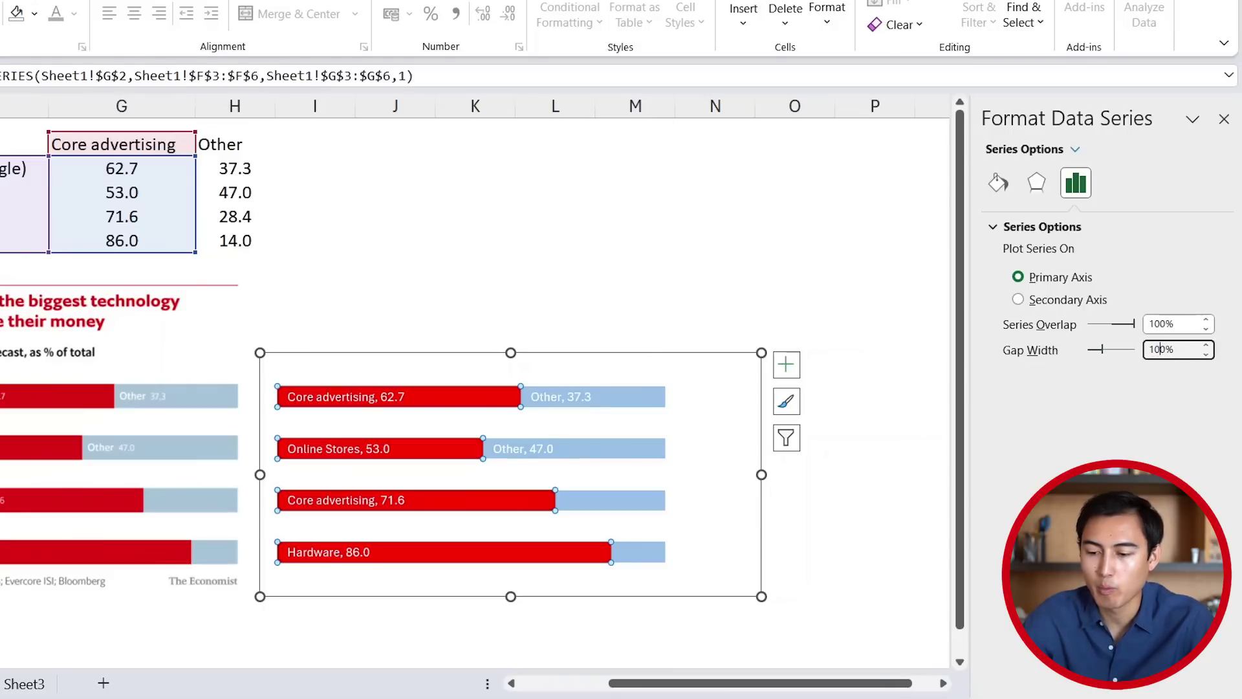
{"action": "key", "text": "Return"}
{"action": "left_click", "coordinate": [429, 292]}
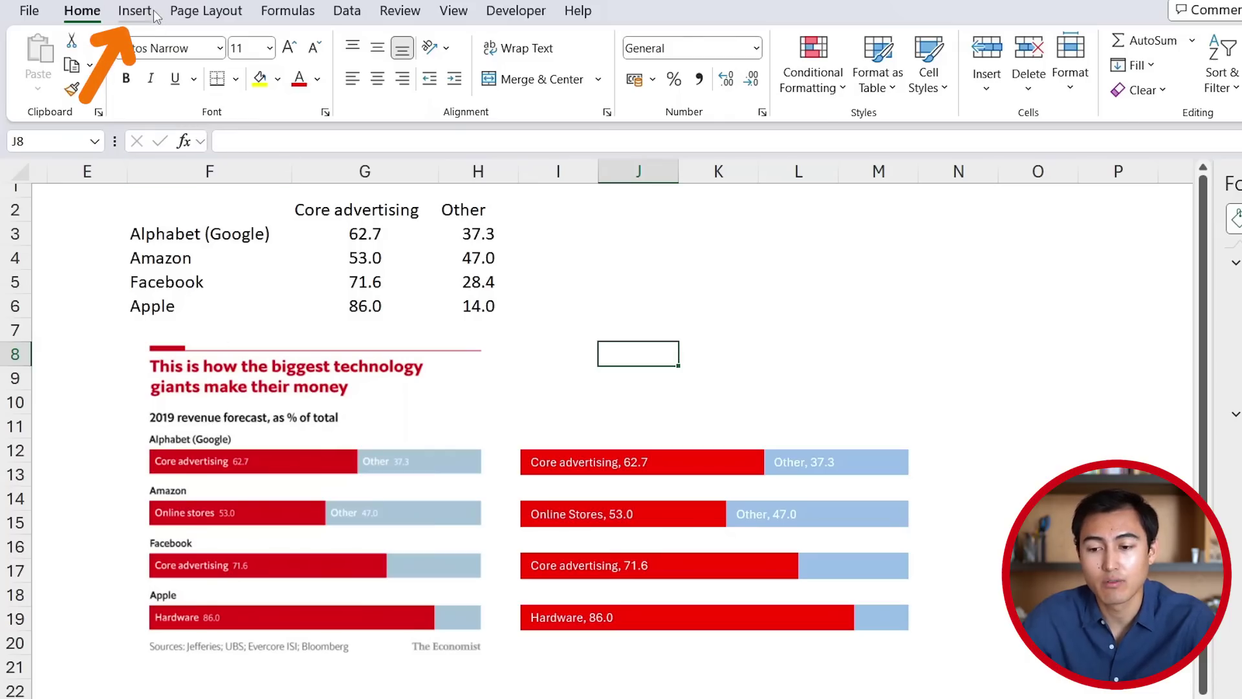
Draw a text box above the first bar reading 'Alphabet (Google)'.
{"action": "left_click", "coordinate": [150, 12]}
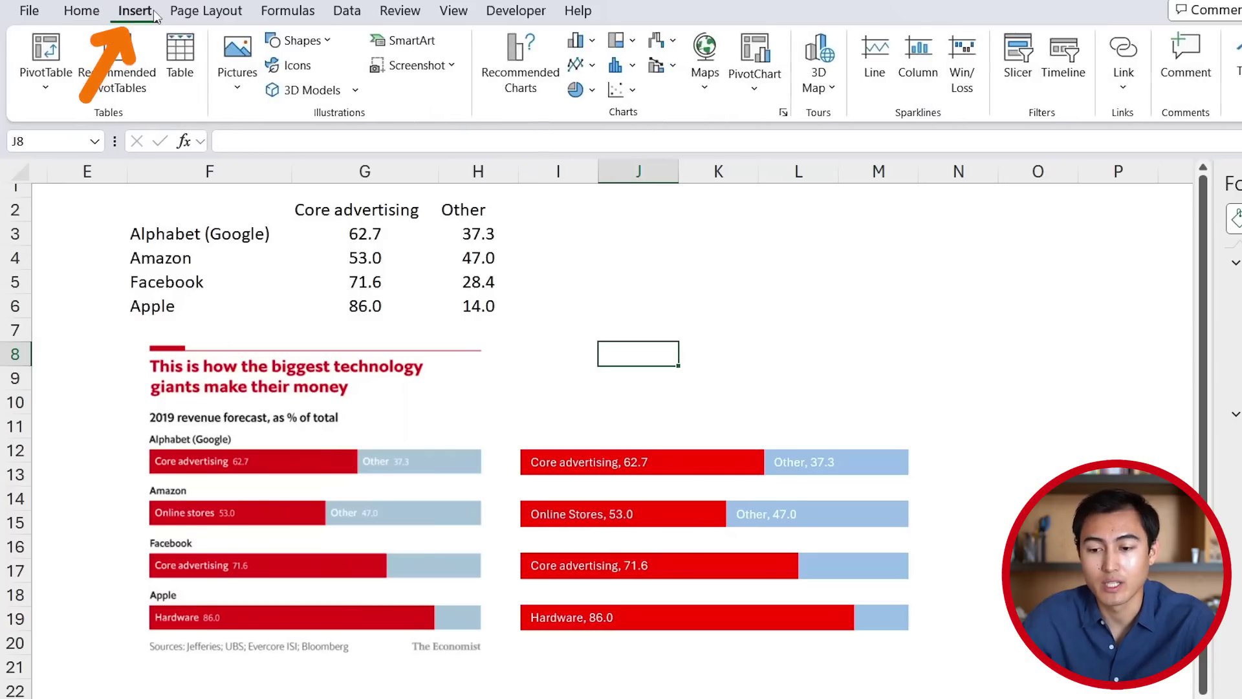
{"action": "left_click", "coordinate": [317, 44]}
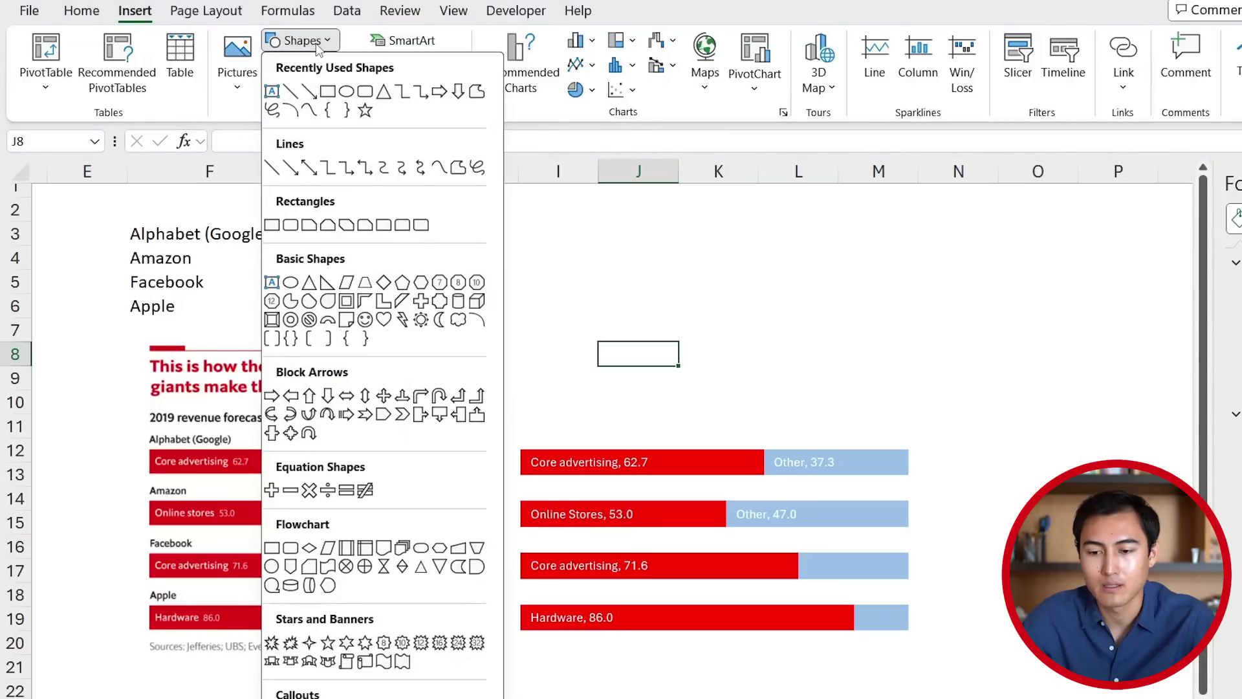
{"action": "left_click", "coordinate": [273, 93]}
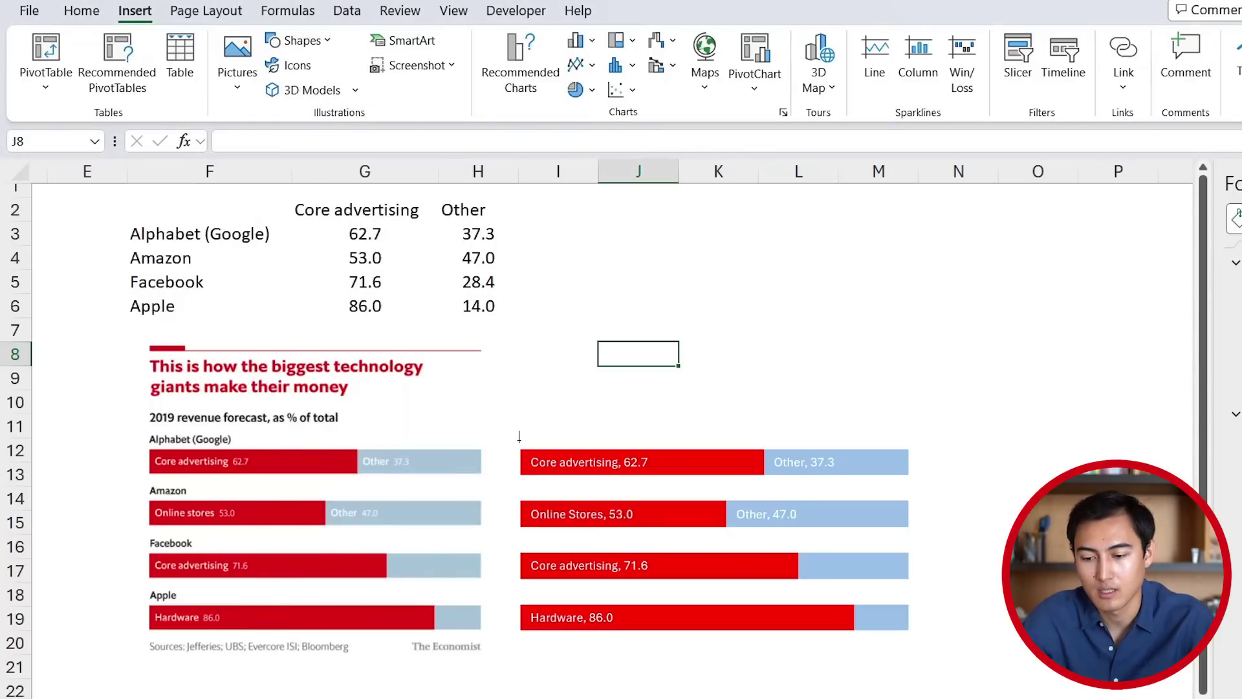
{"action": "left_click_drag", "start_coordinate": [520, 414], "coordinate": [690, 443]}
{"action": "type", "text": "A"}
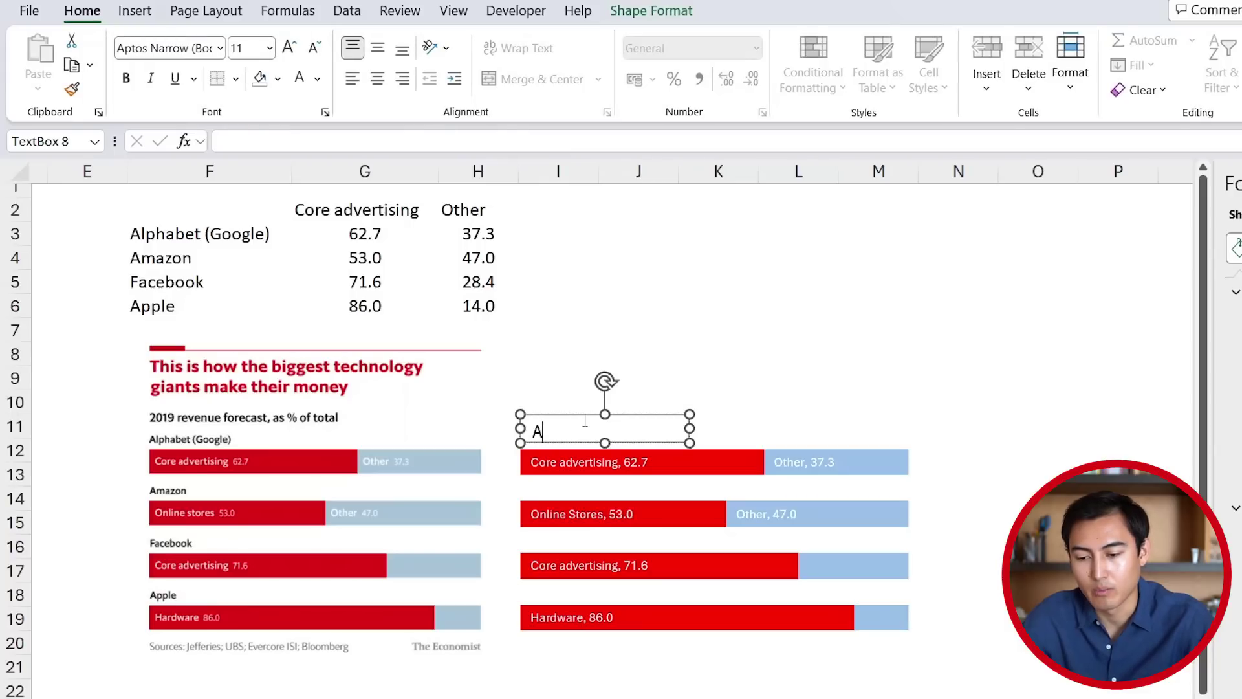
{"action": "type", "text": "lphabet (Go"}
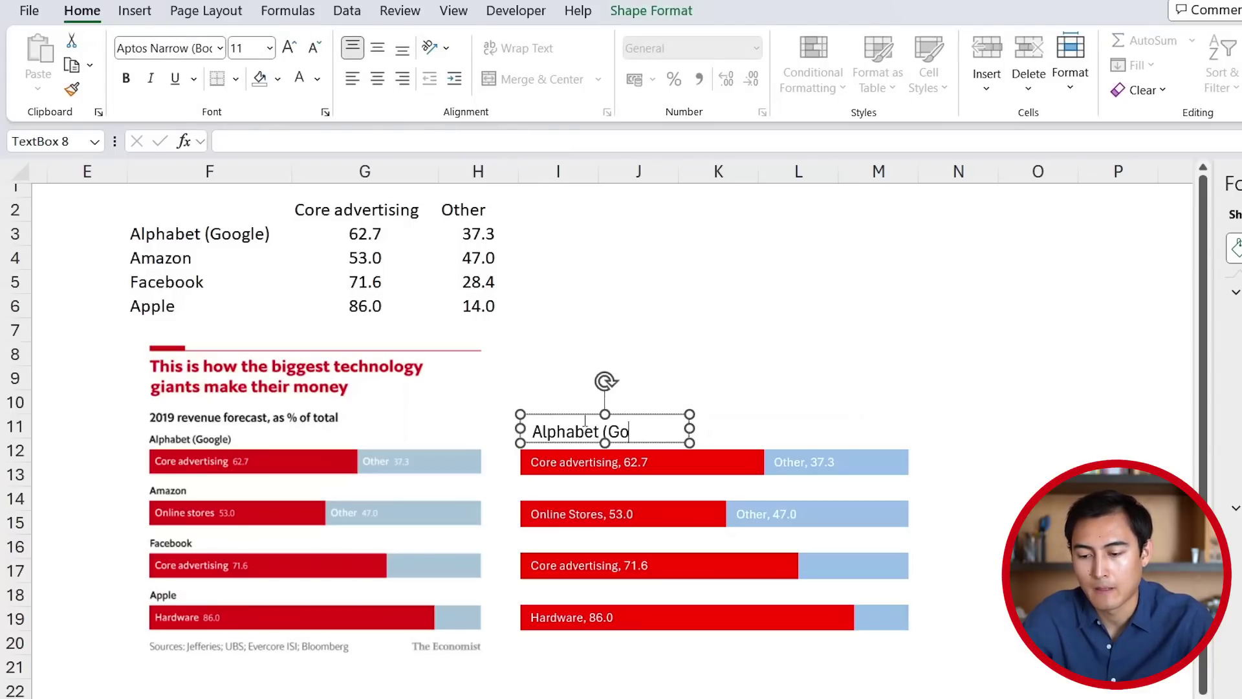
{"action": "type", "text": "ogle)"}
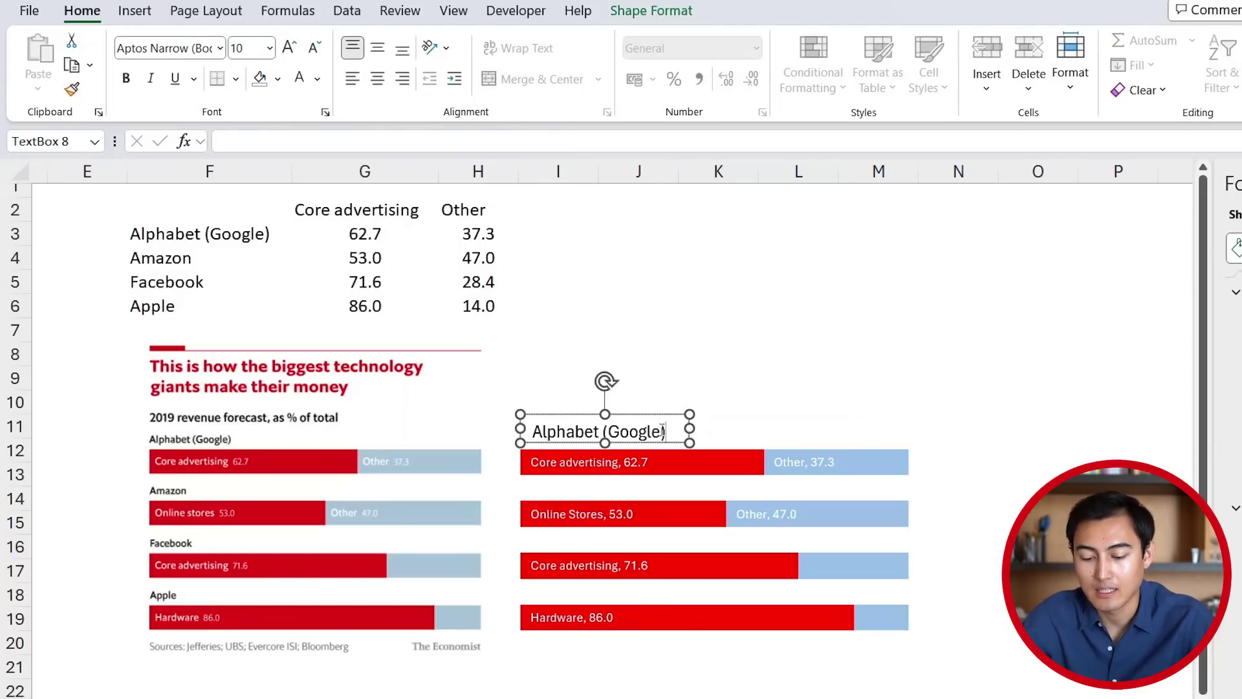
Make the 'Alphabet (Google)' text 8-point bold.
{"action": "key", "text": "ctrl+a"}
{"action": "left_click", "coordinate": [316, 49]}
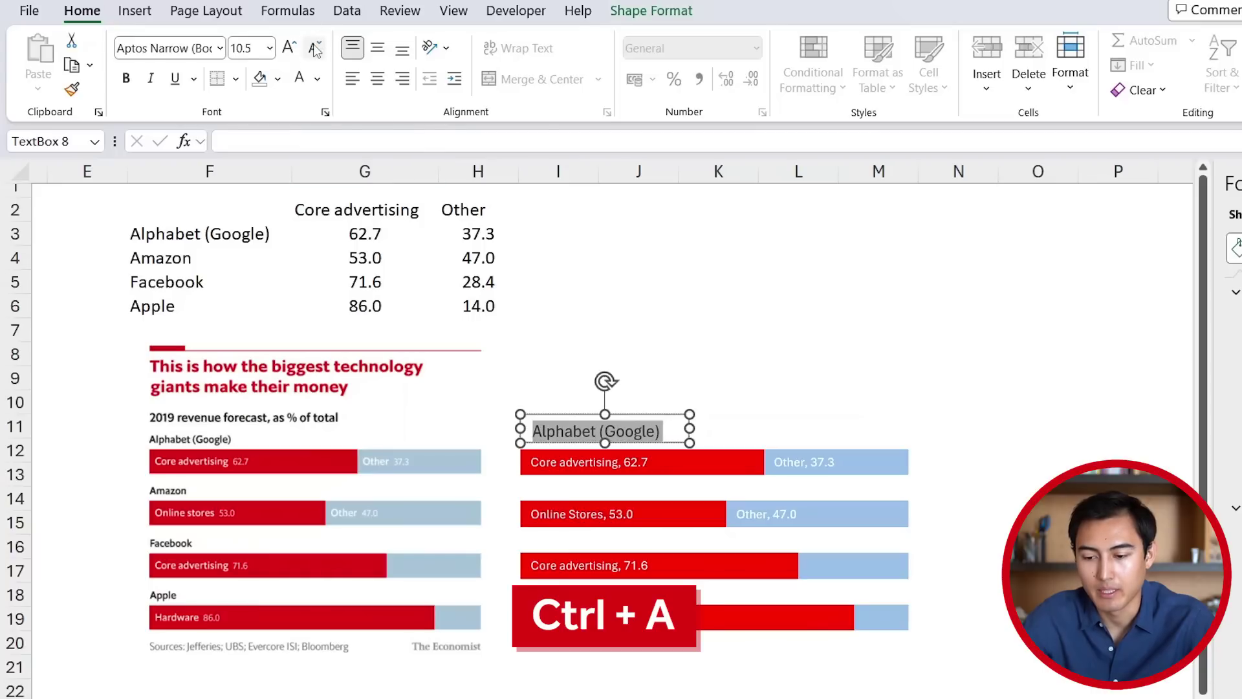
{"action": "left_click", "coordinate": [315, 50]}
{"action": "left_click", "coordinate": [315, 49]}
{"action": "left_click", "coordinate": [316, 49]}
{"action": "key", "text": "ctrl+b"}
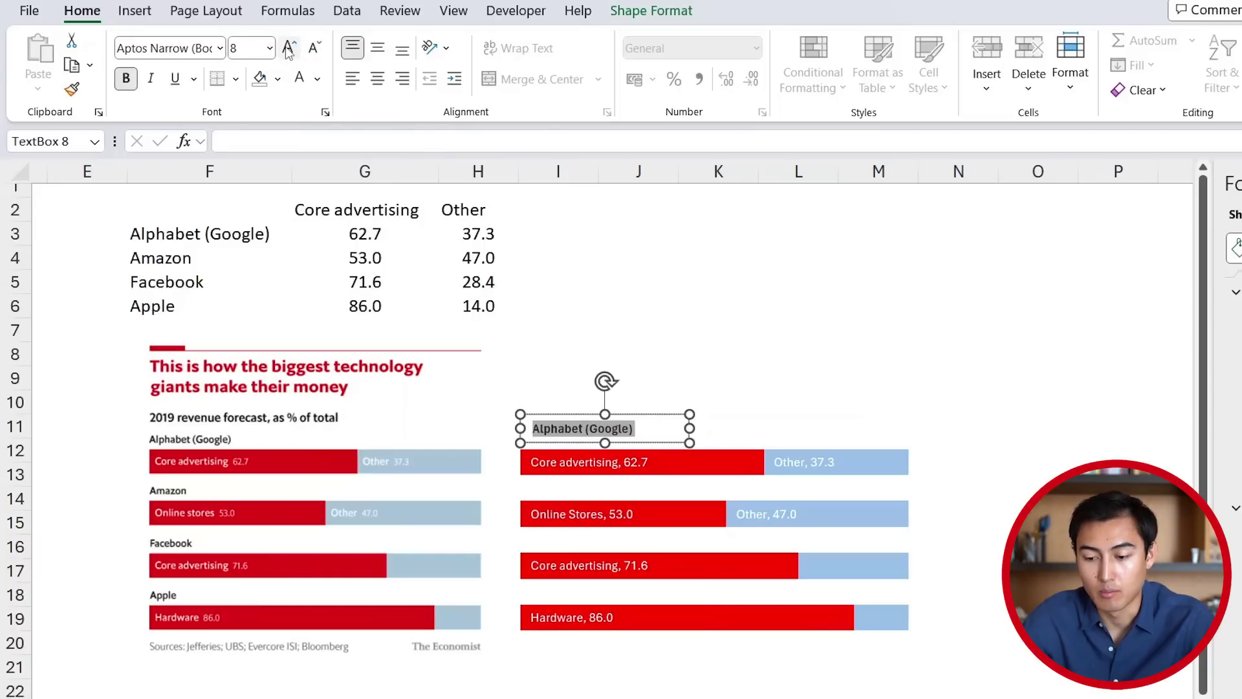
{"action": "left_click", "coordinate": [581, 435]}
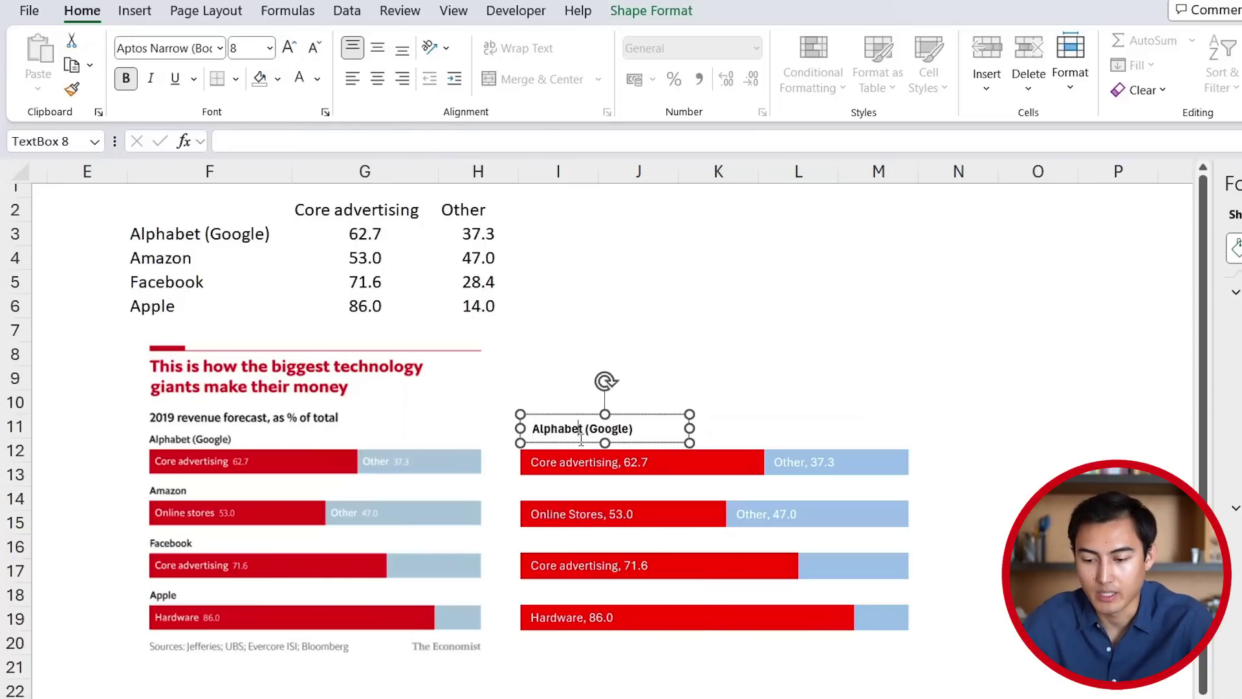
{"action": "left_click", "coordinate": [558, 376]}
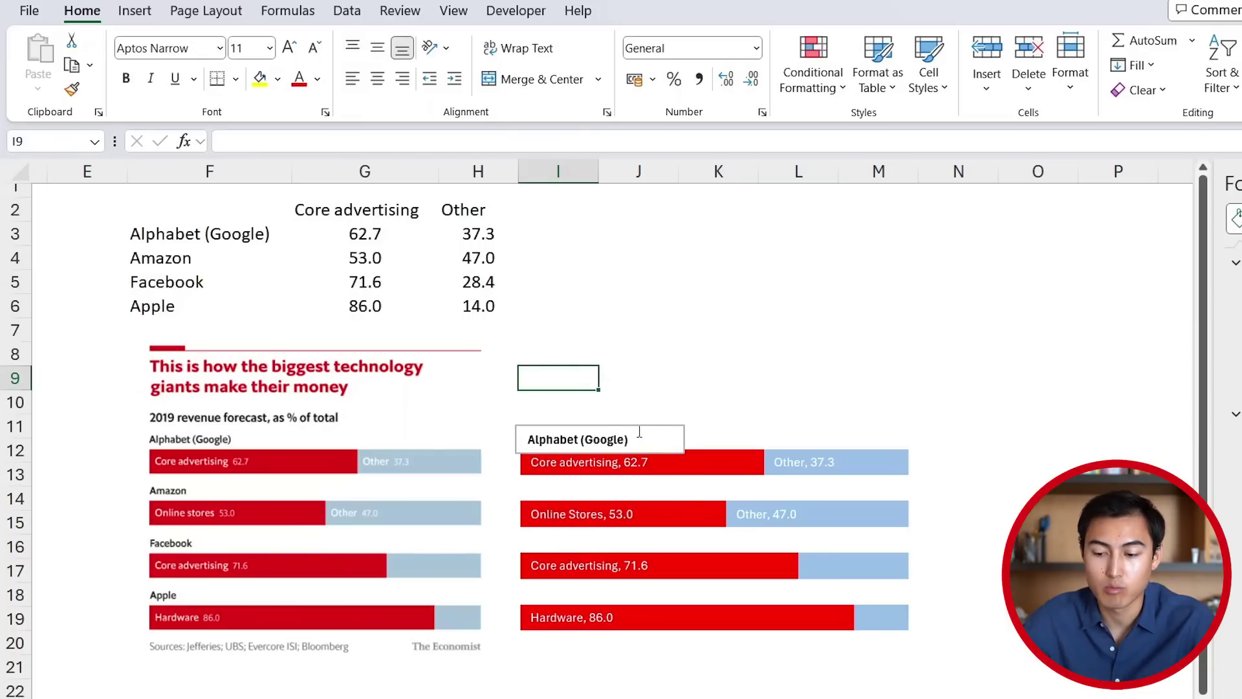
Give the text box no fill and no outline.
{"action": "left_click", "coordinate": [601, 427]}
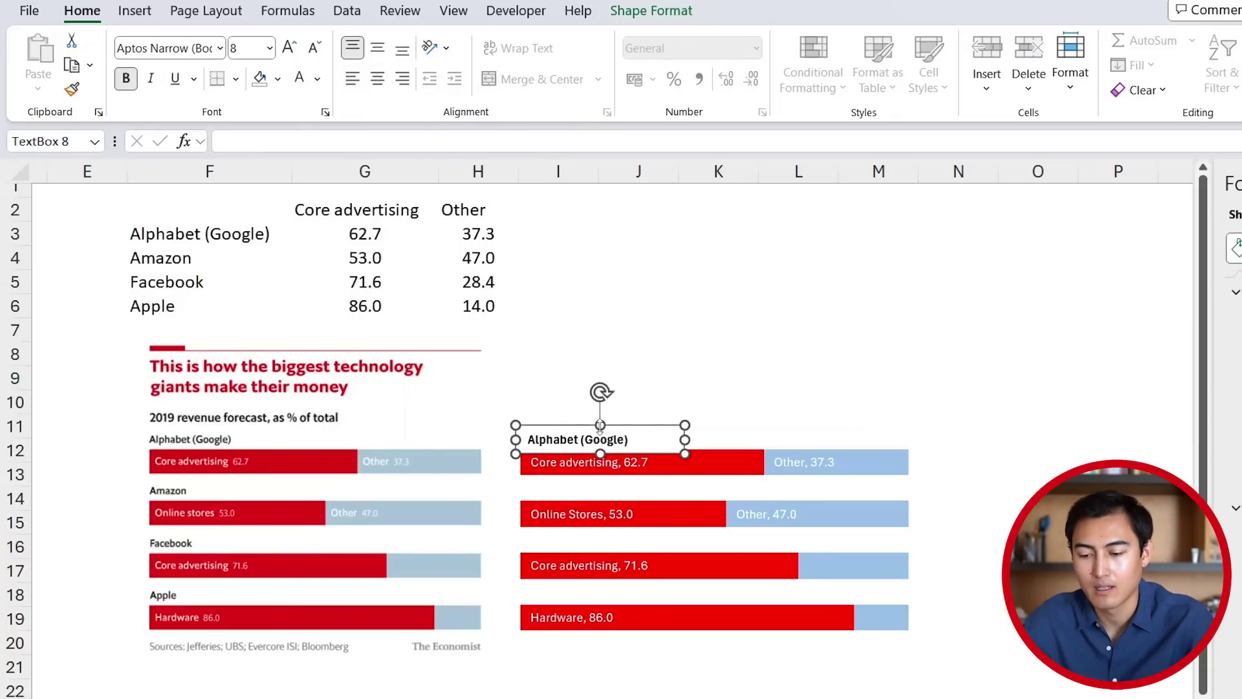
{"action": "key", "text": "ctrl+1"}
{"action": "left_click", "coordinate": [1039, 262]}
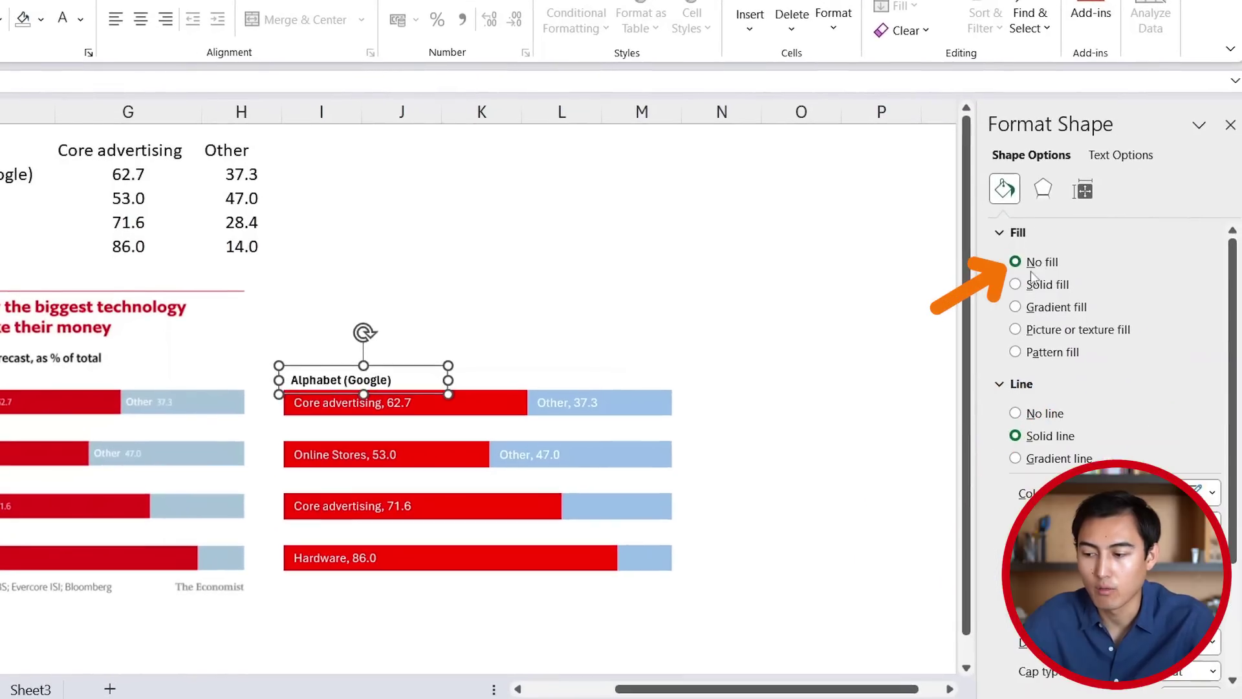
{"action": "left_click", "coordinate": [1037, 417]}
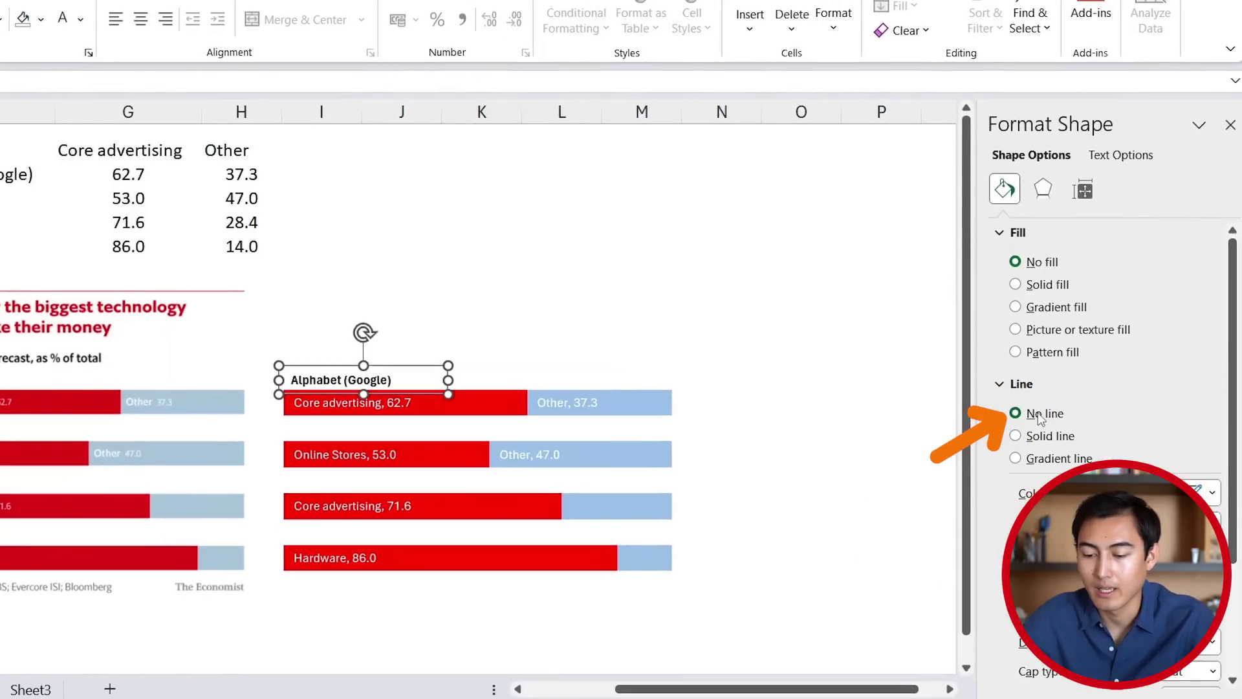
{"action": "left_click", "coordinate": [422, 282]}
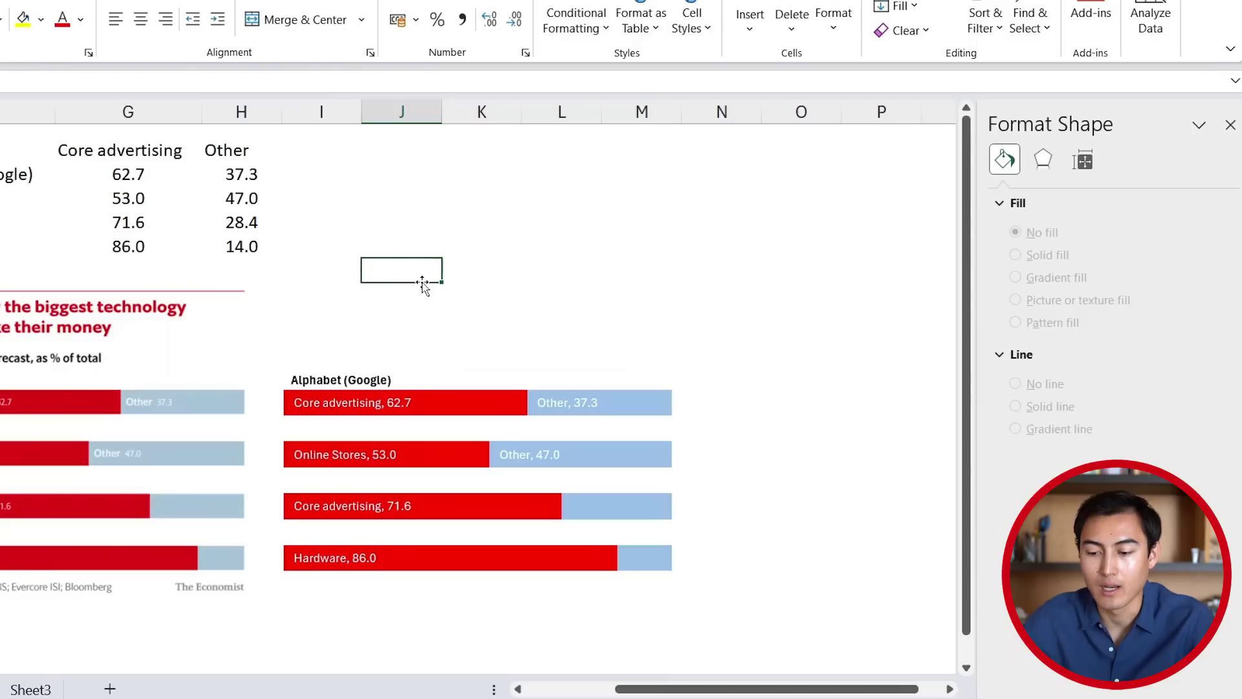
Copy the Alphabet (Google) label above the remaining bars as Amazon, Facebook and Apple headings.
{"action": "left_click", "coordinate": [312, 376]}
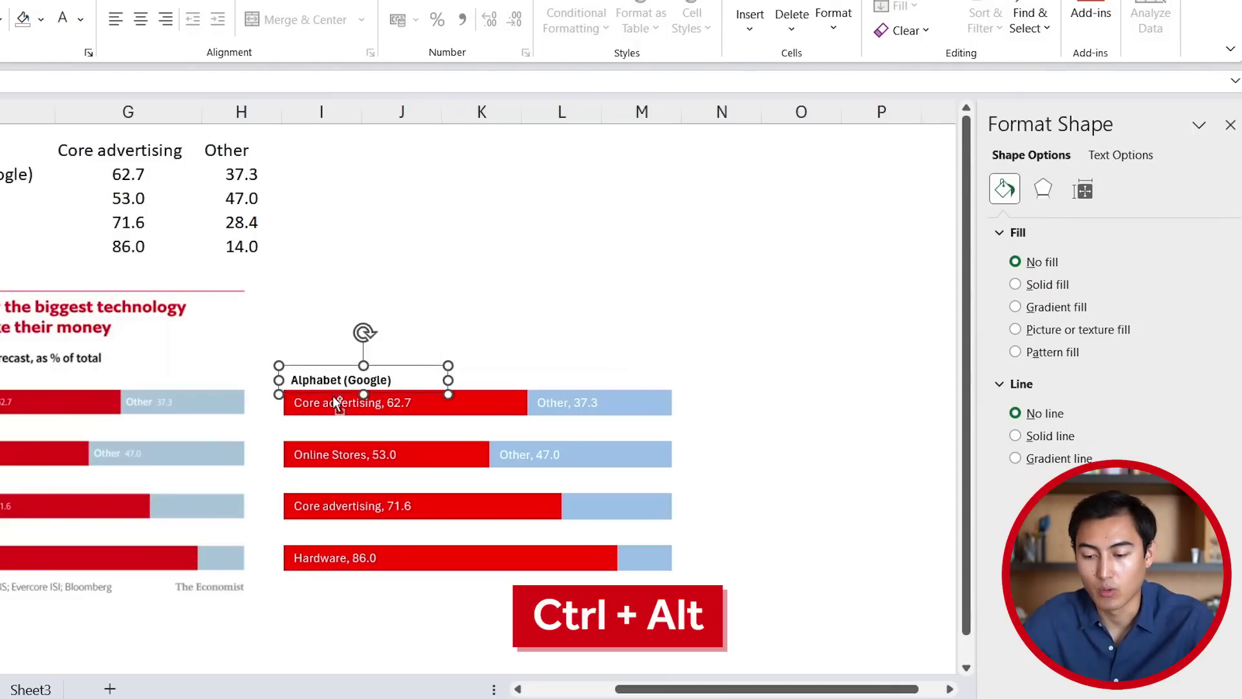
{"action": "left_click_drag", "start_coordinate": [333, 396], "coordinate": [341, 494]}
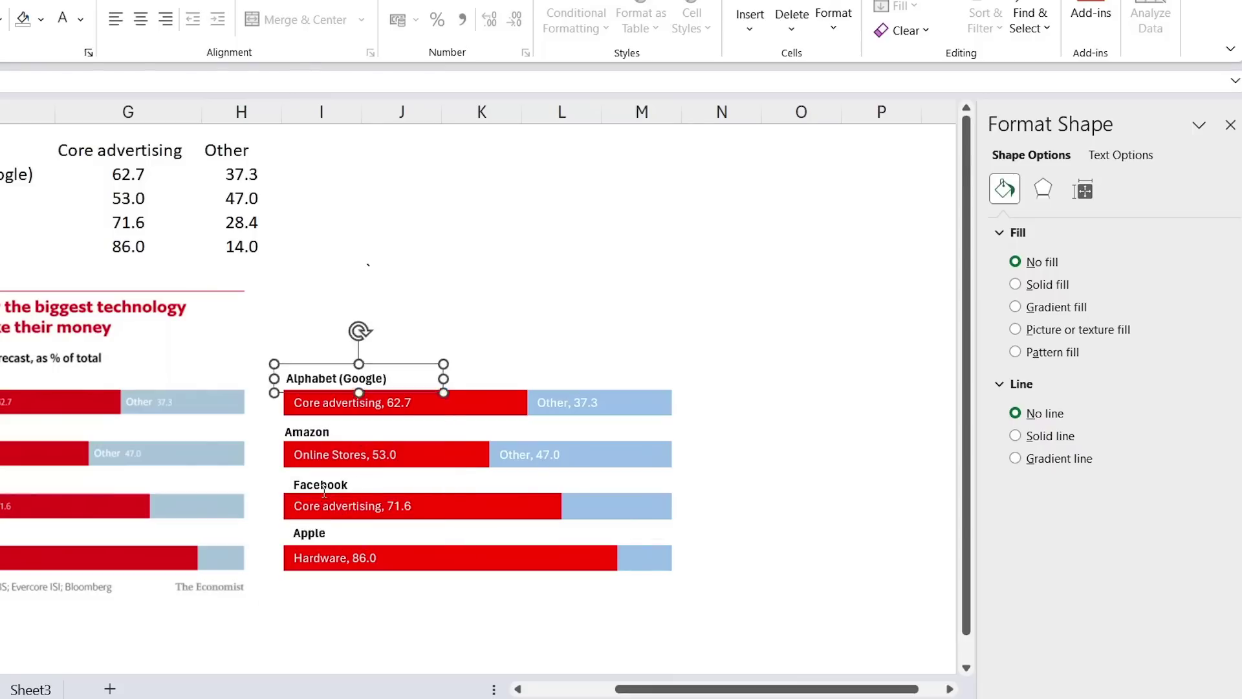
{"action": "left_click", "coordinate": [376, 625]}
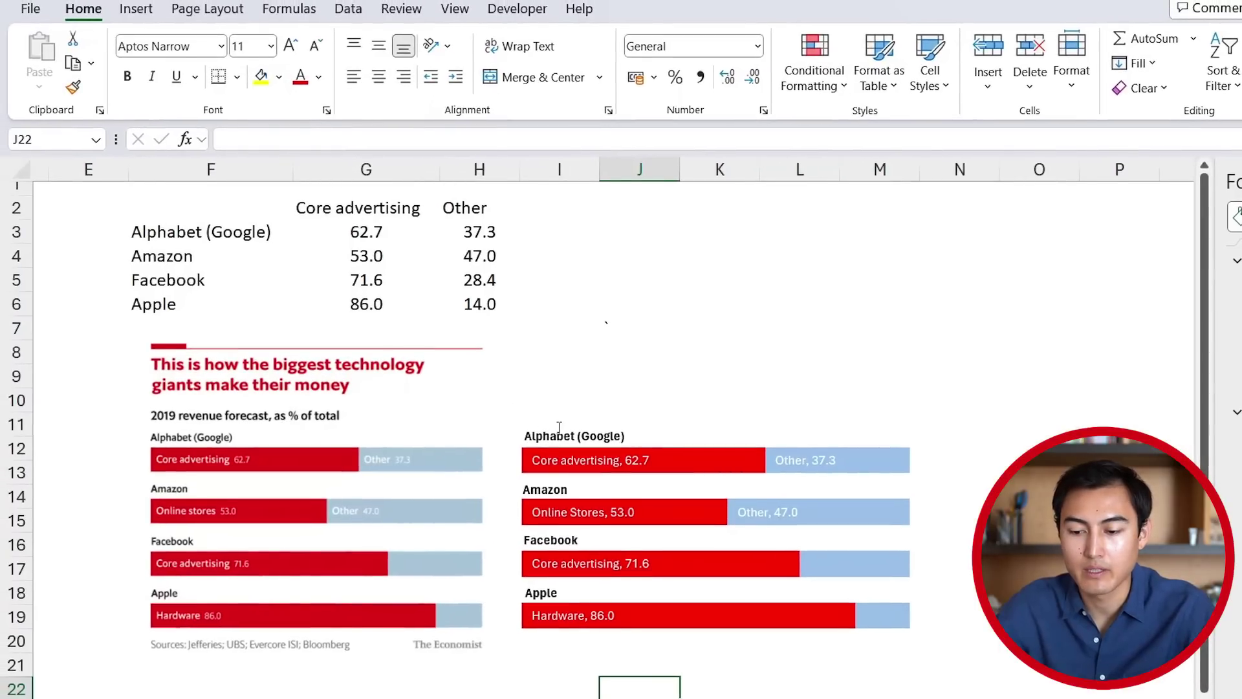
Duplicate the Alphabet (Google) label above the company labels and size the copy to 9 pt.
{"action": "left_click", "coordinate": [559, 427]}
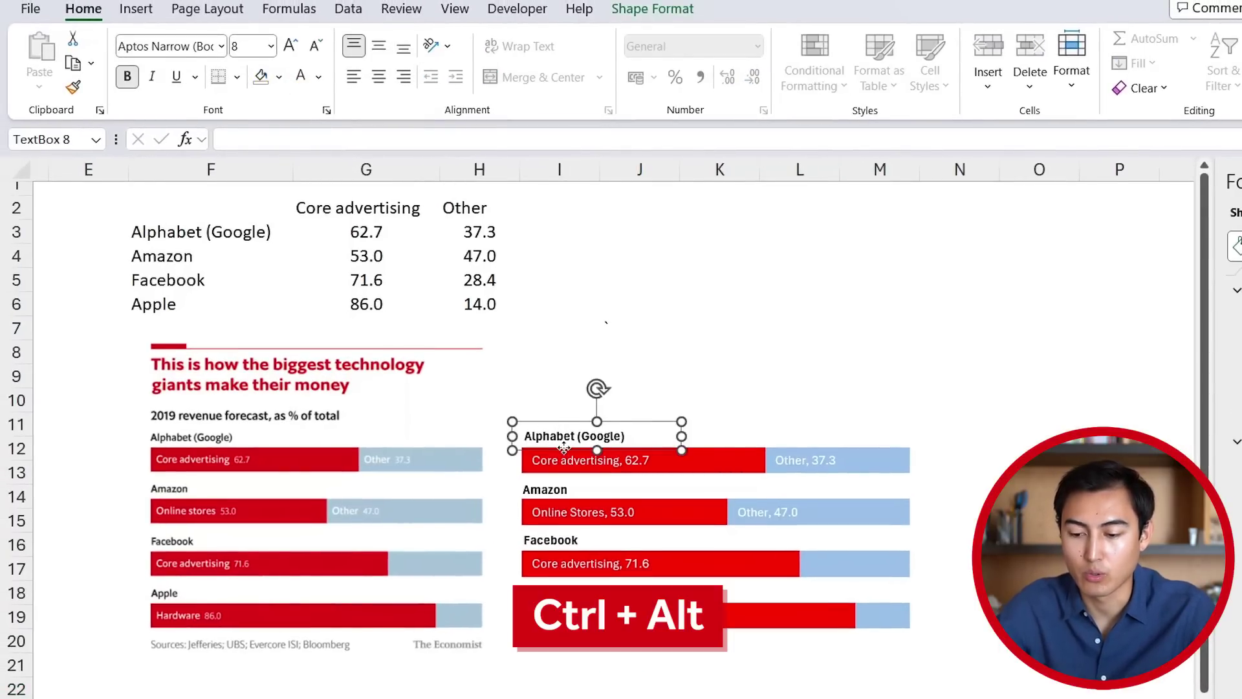
{"action": "left_click_drag", "start_coordinate": [563, 447], "coordinate": [565, 417]}
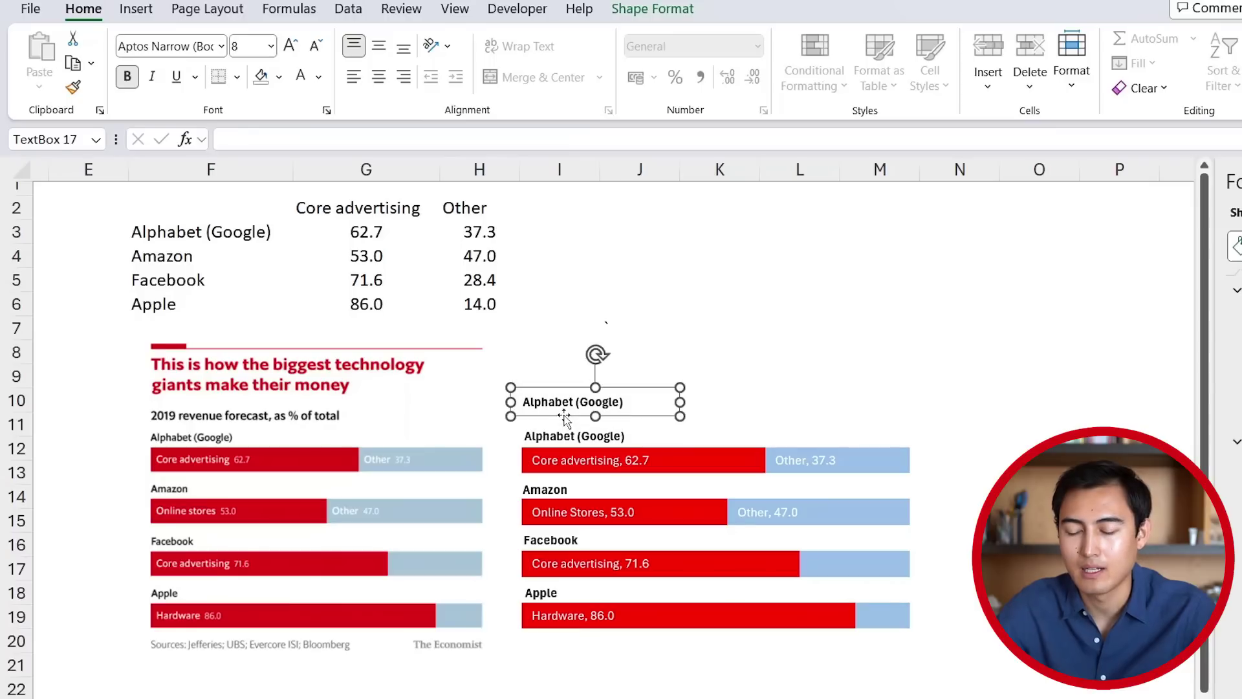
{"action": "left_click", "coordinate": [298, 40]}
{"action": "left_click", "coordinate": [299, 40]}
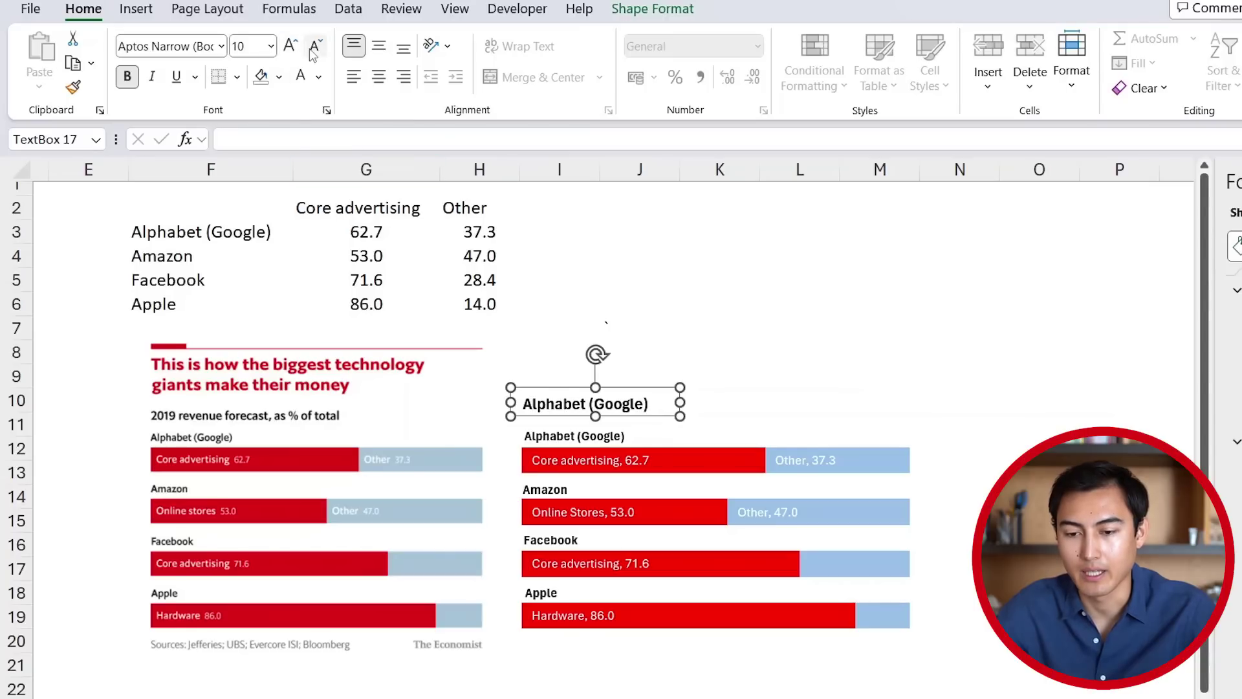
{"action": "left_click", "coordinate": [315, 49]}
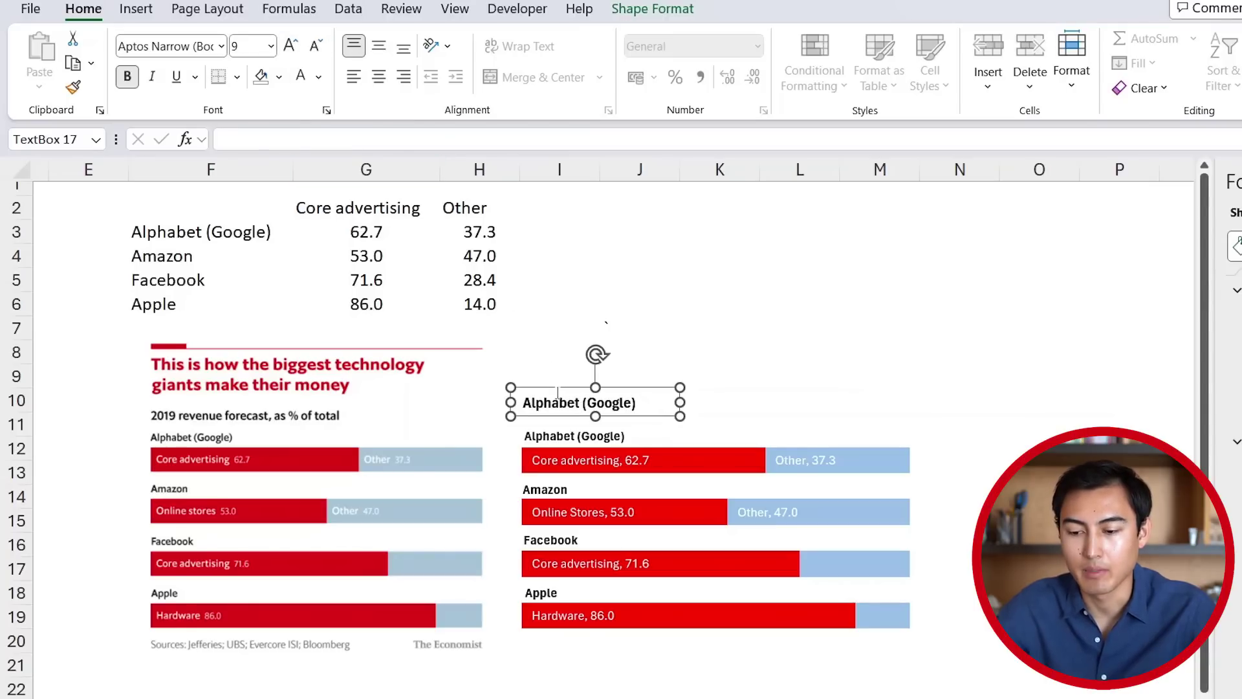
Replace the copy's text with '2019 revenue forecast, as % of total' and nudge it down.
{"action": "triple_click", "coordinate": [558, 403]}
{"action": "type", "text": "2019 revenue forecast, as % of total"}
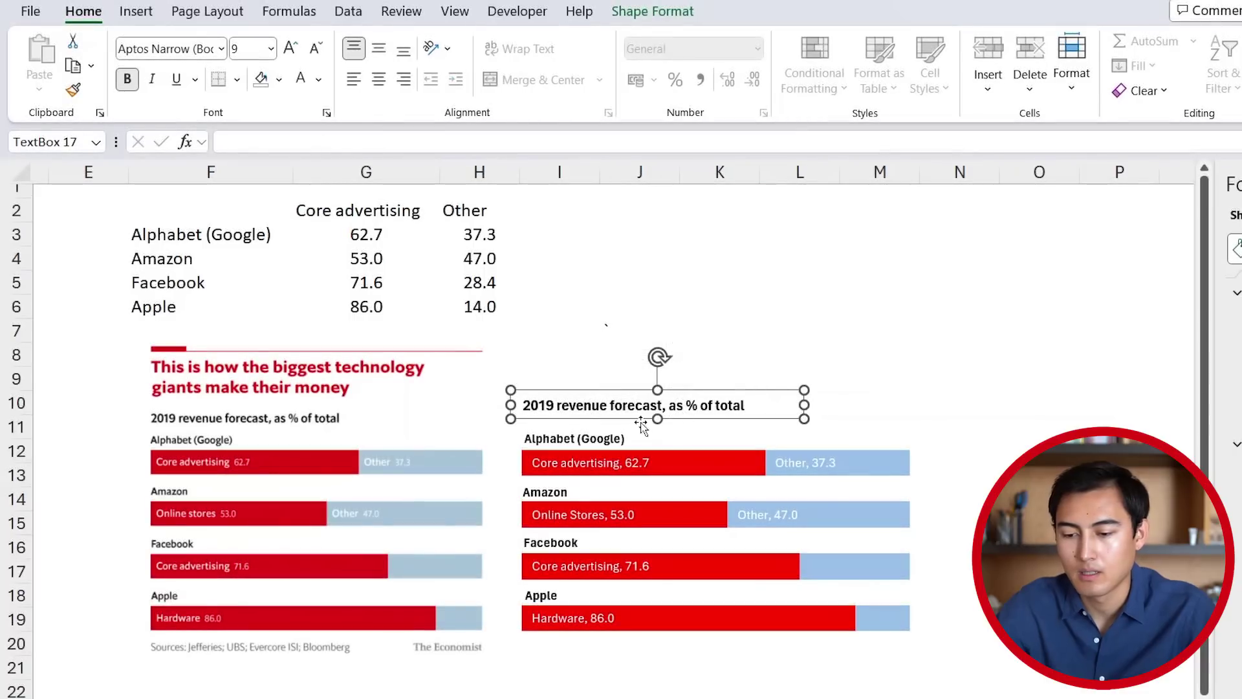
{"action": "key", "text": "Down"}
{"action": "key", "text": "Down"}
{"action": "key", "text": "Down"}
{"action": "key", "text": "Down"}
{"action": "key", "text": "Down"}
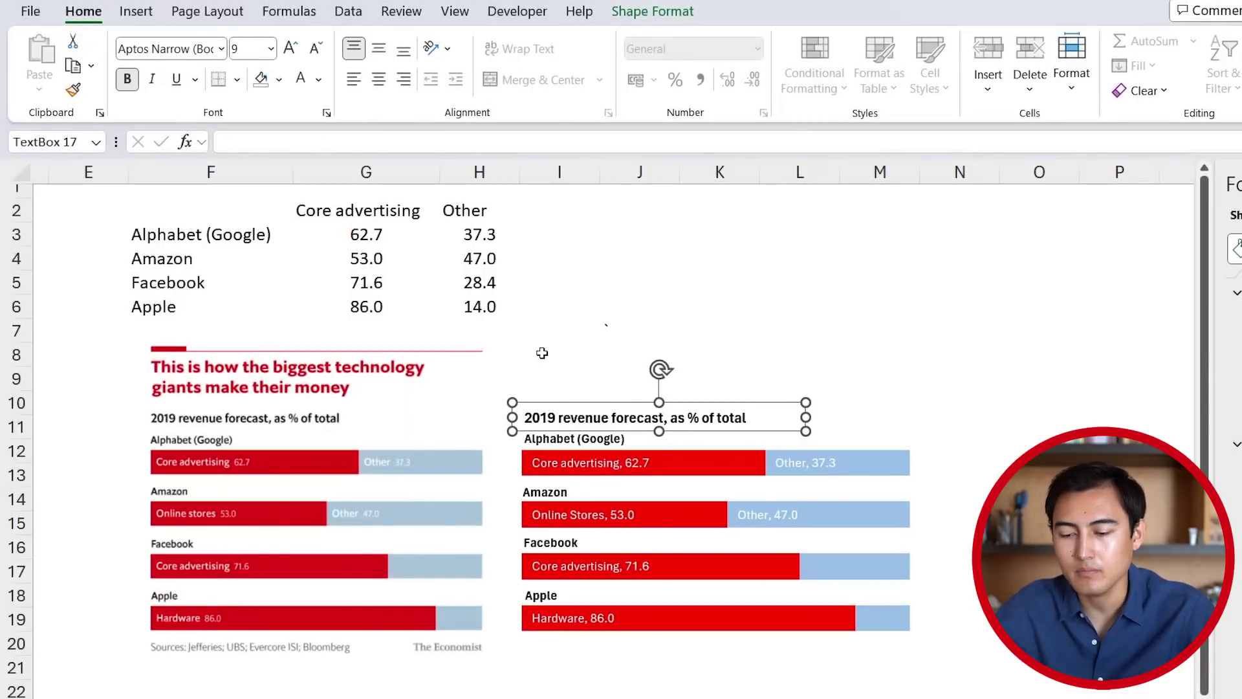
{"action": "left_click", "coordinate": [543, 352]}
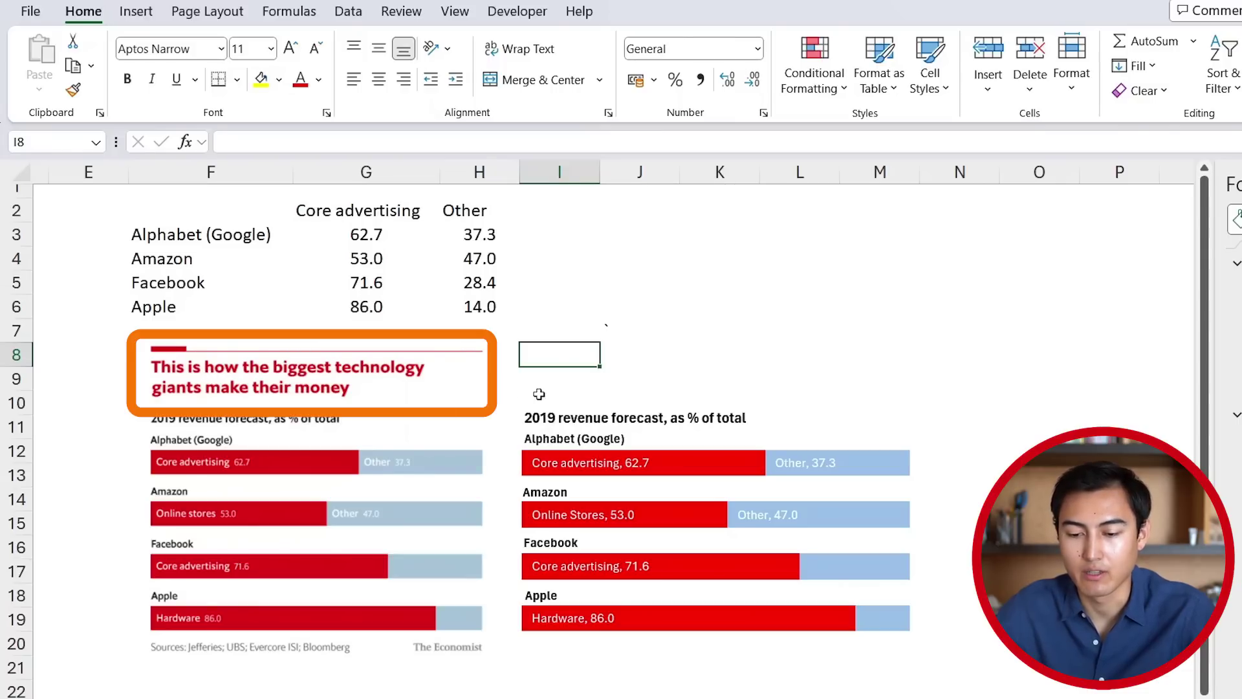
{"action": "left_click", "coordinate": [567, 415]}
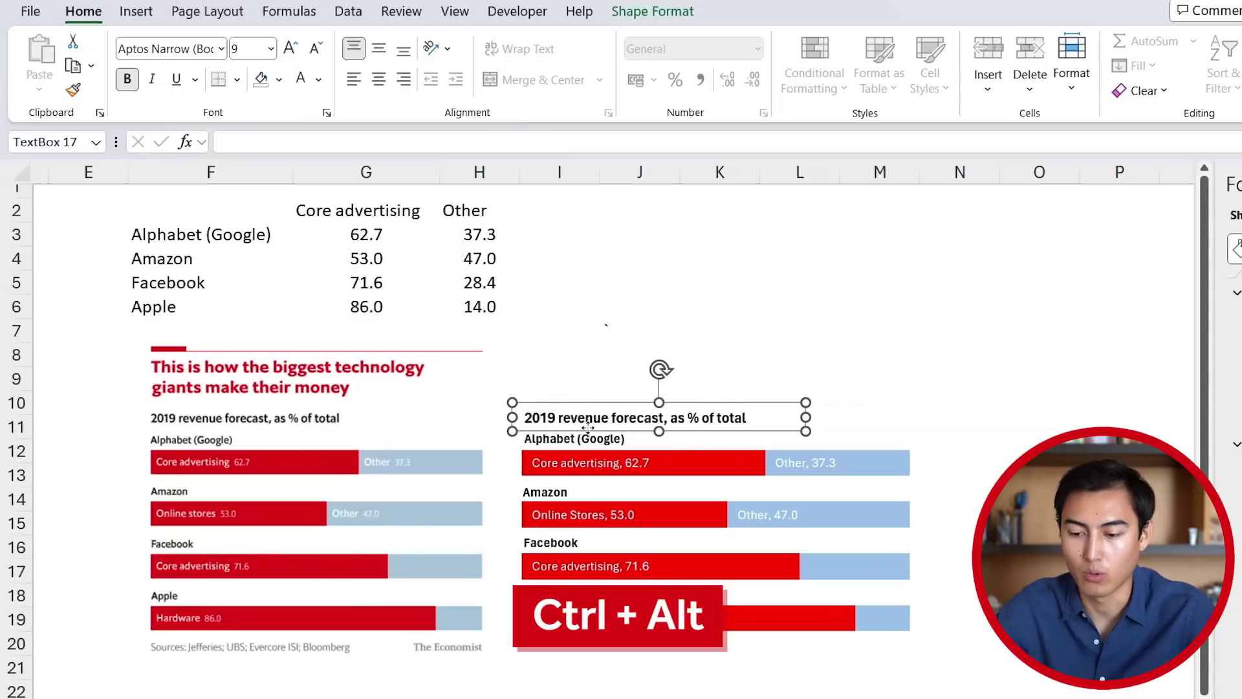
Duplicate the subtitle upward as a red 10 pt title 'This is how the biggest technology giants make their money'.
{"action": "left_click_drag", "start_coordinate": [587, 427], "coordinate": [583, 384]}
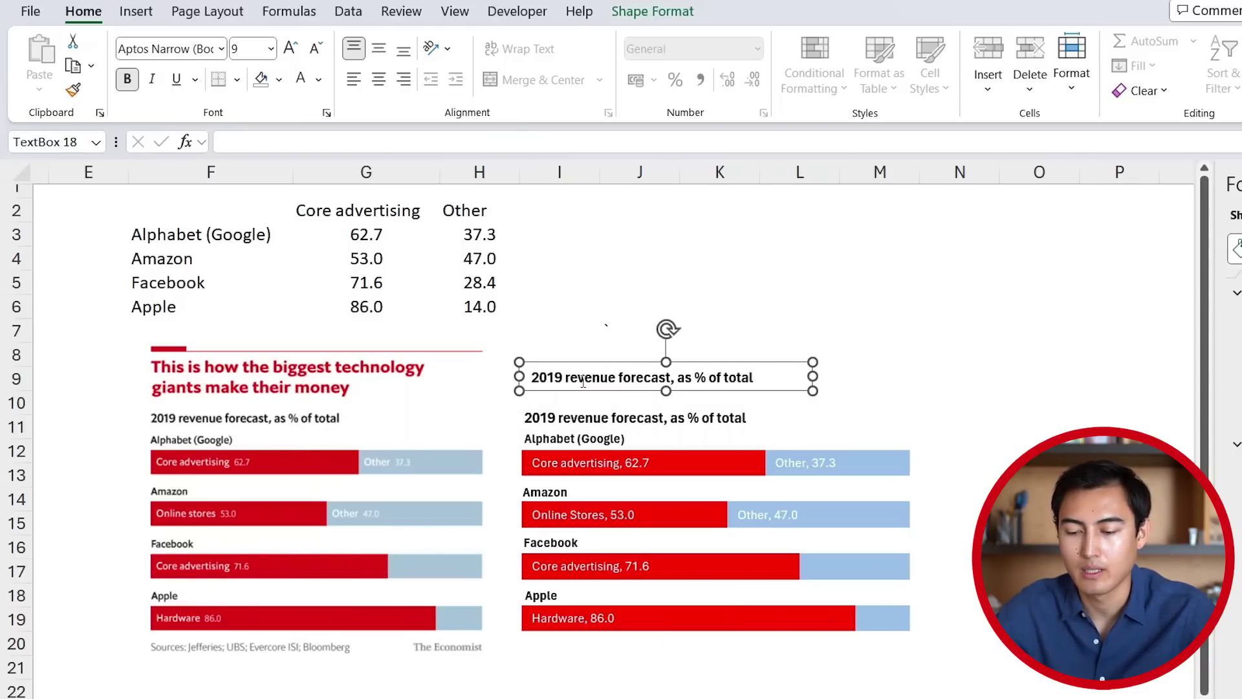
{"action": "double_click", "coordinate": [583, 379]}
{"action": "key", "text": "ctrl+a"}
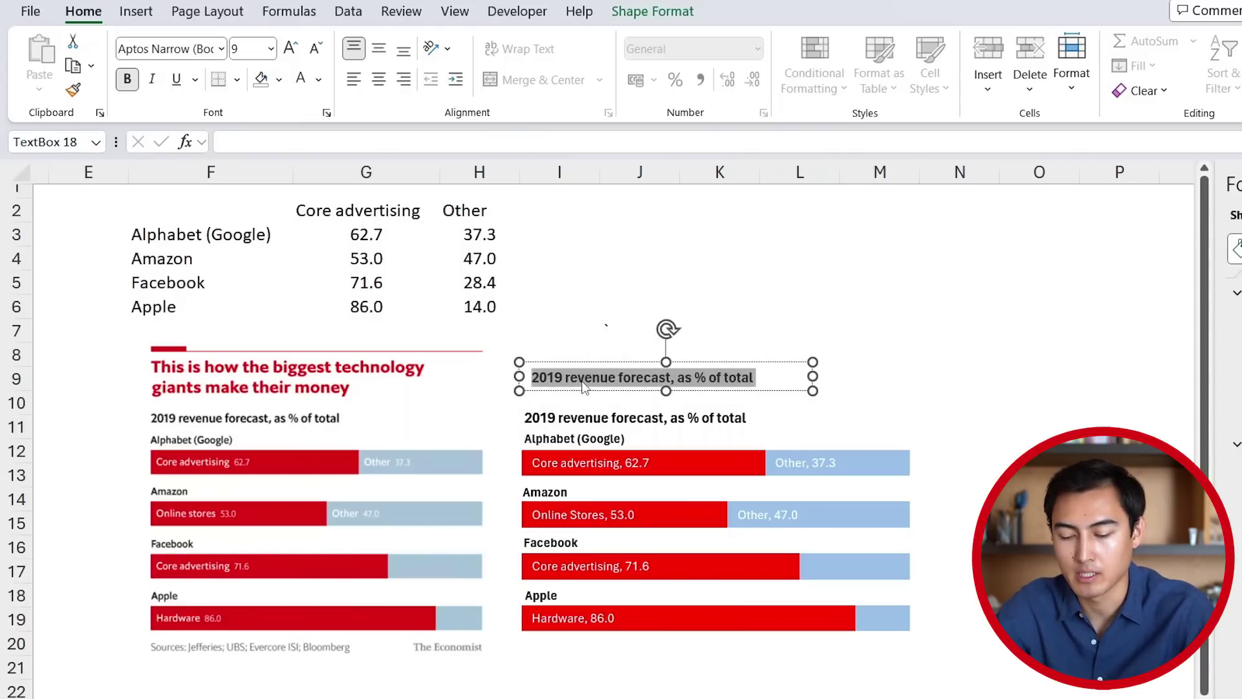
{"action": "type", "text": "Th"}
{"action": "type", "text": "is is how the biggest technology giants make their money"}
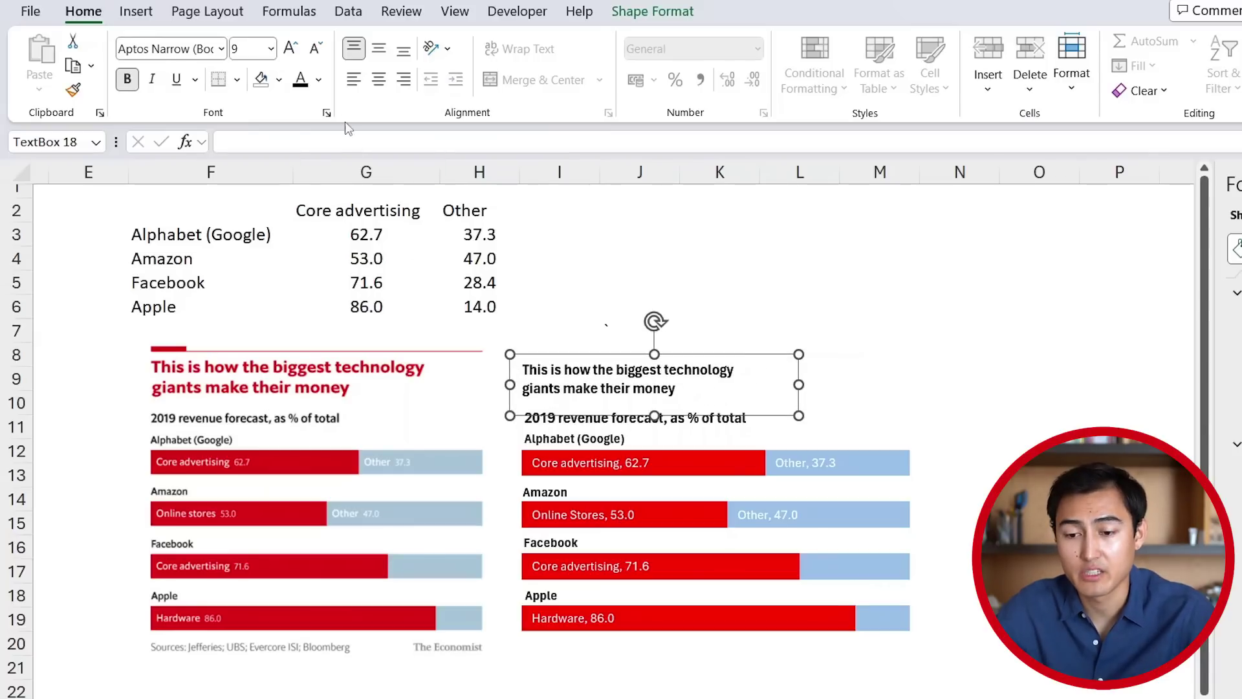
{"action": "left_click", "coordinate": [319, 79]}
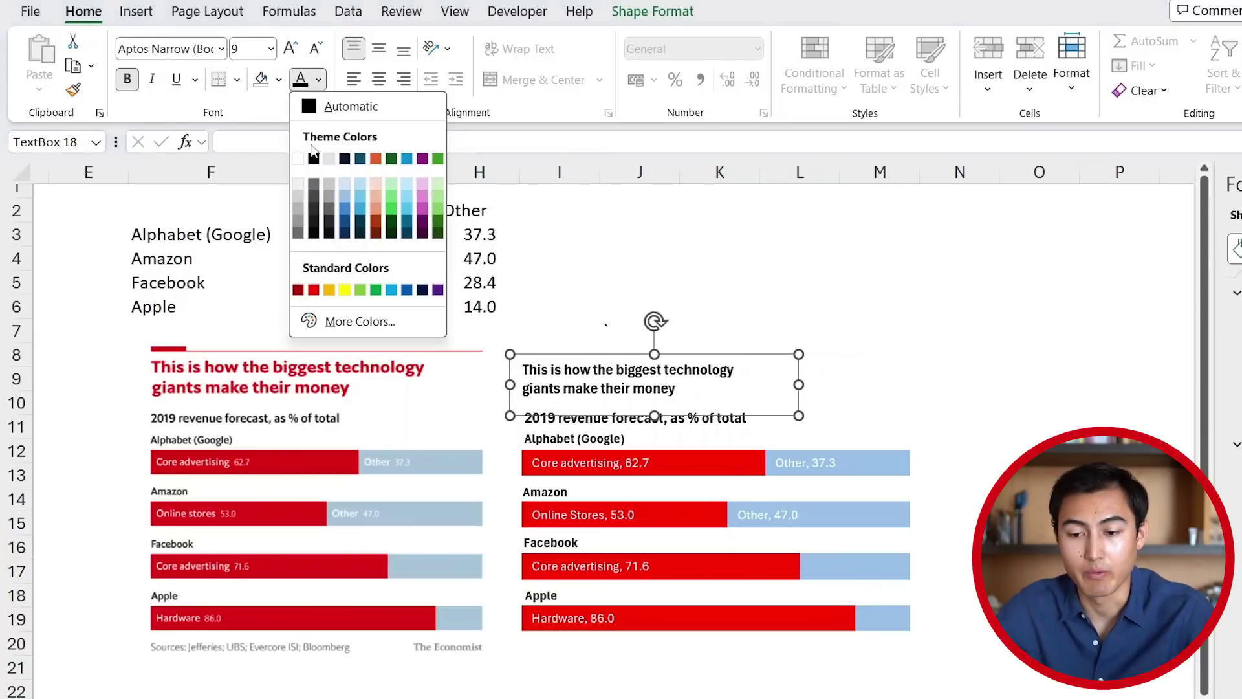
{"action": "left_click", "coordinate": [314, 290]}
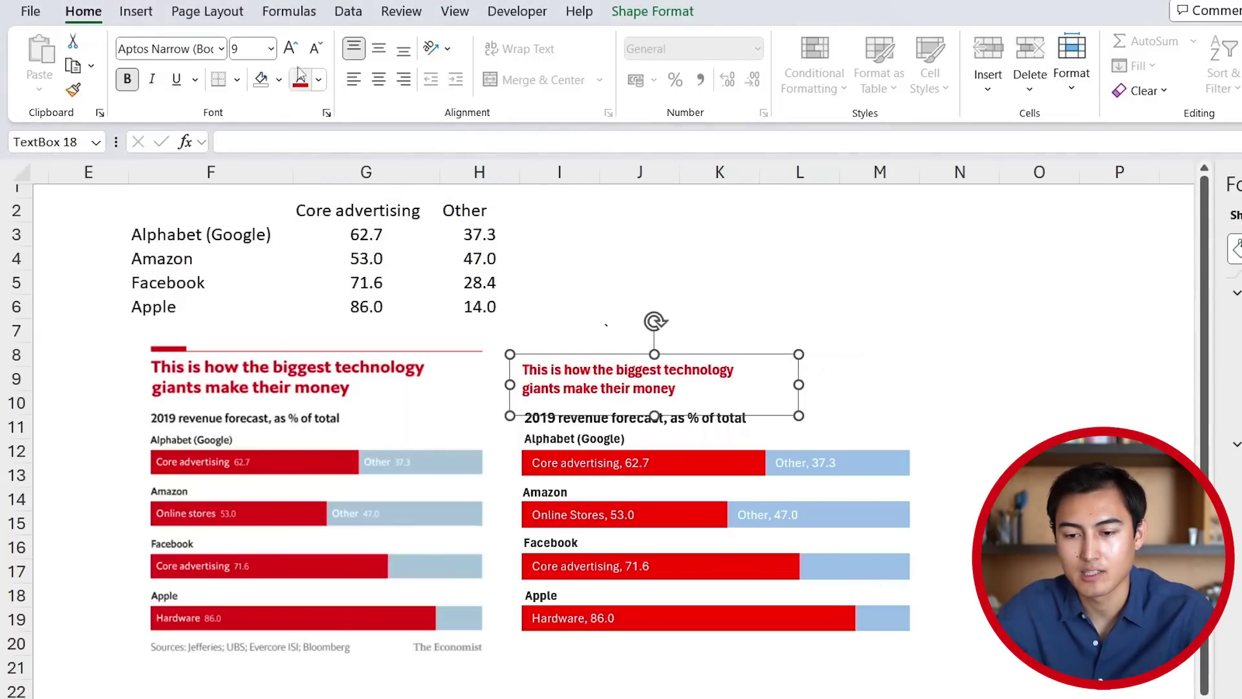
{"action": "left_click", "coordinate": [290, 49]}
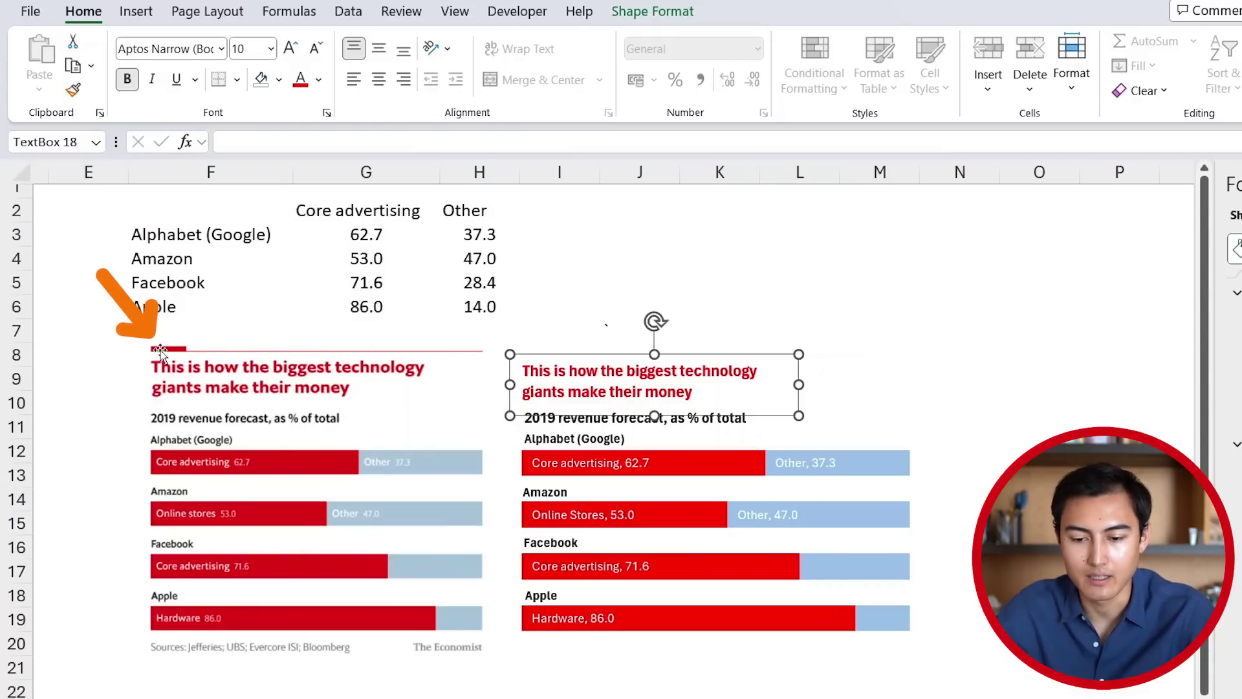
{"action": "left_click", "coordinate": [83, 377]}
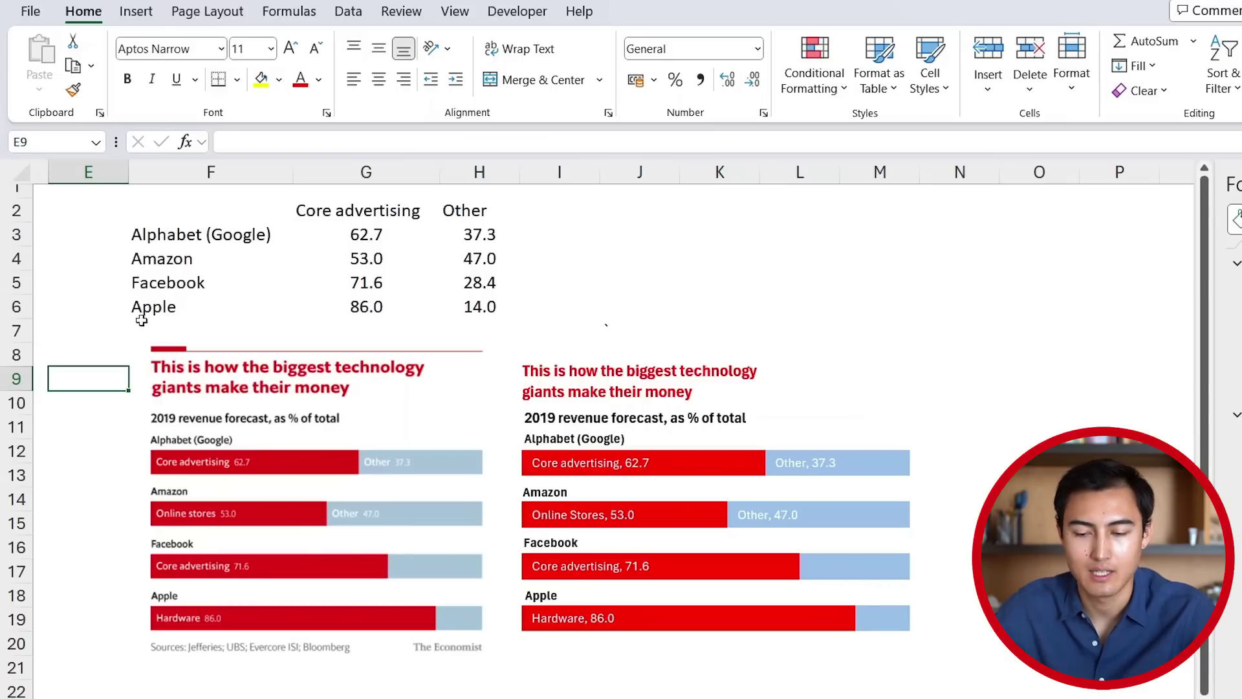
Draw a small rectangle above the title with red fill and no outline.
{"action": "left_click", "coordinate": [137, 13]}
{"action": "left_click", "coordinate": [297, 46]}
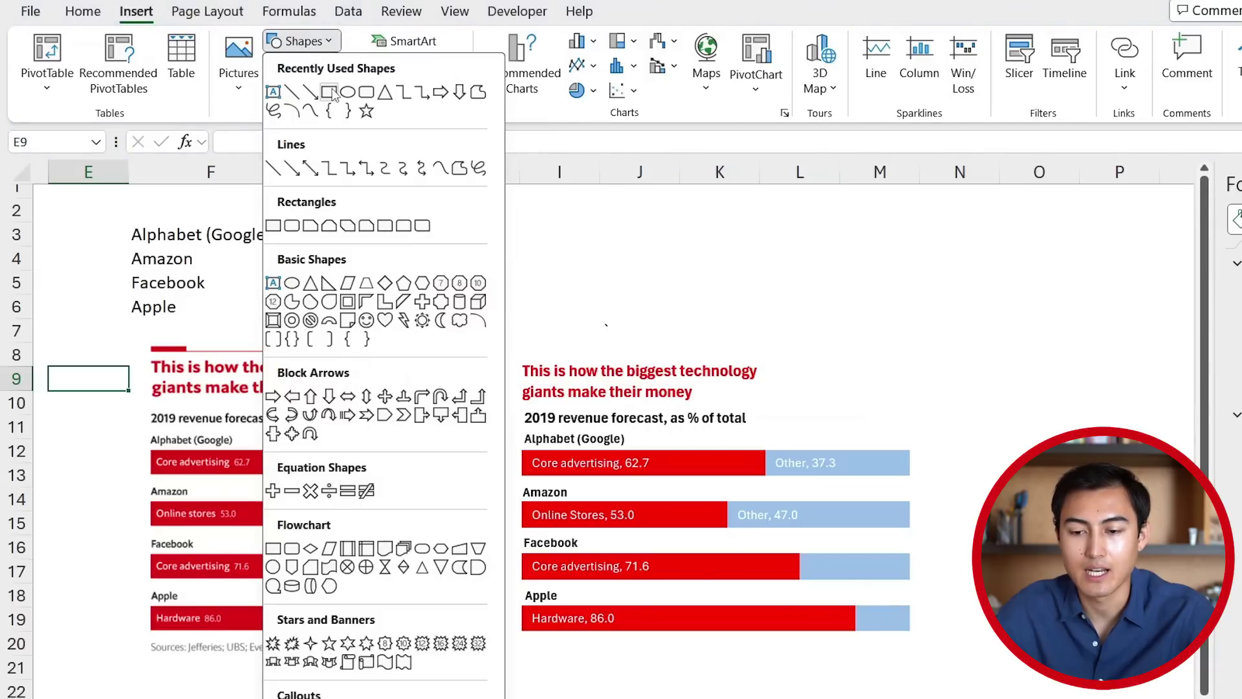
{"action": "left_click", "coordinate": [330, 92]}
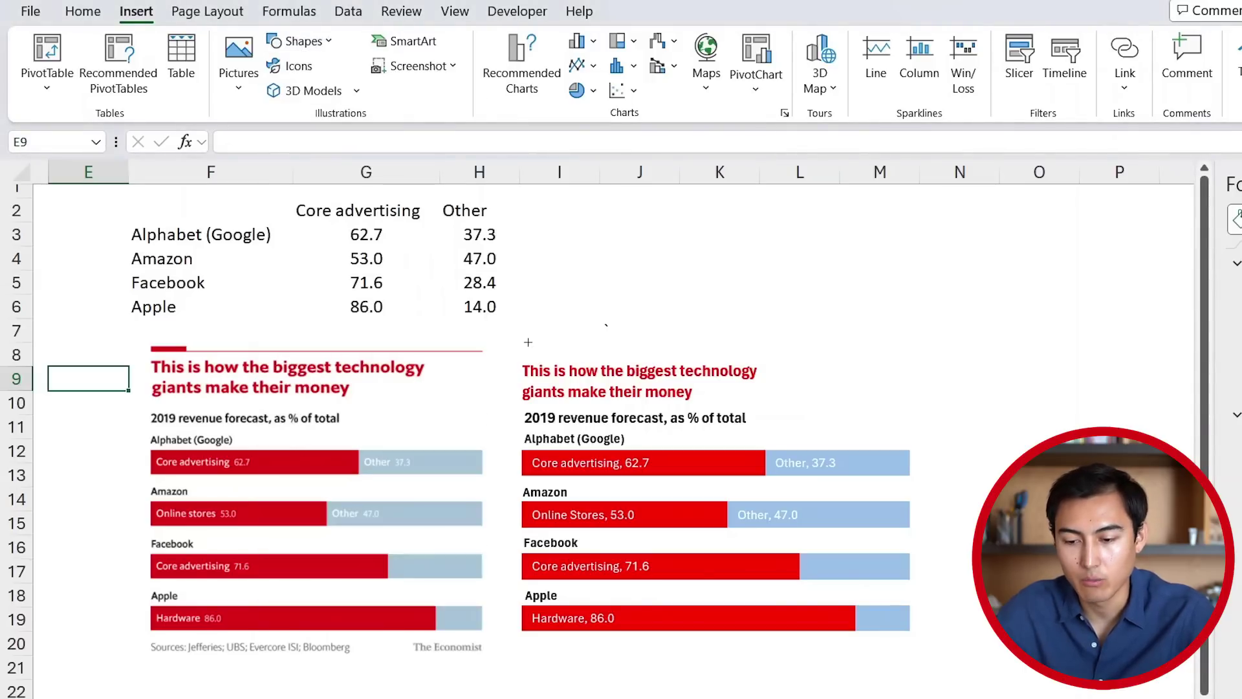
{"action": "left_click_drag", "start_coordinate": [543, 343], "coordinate": [564, 348]}
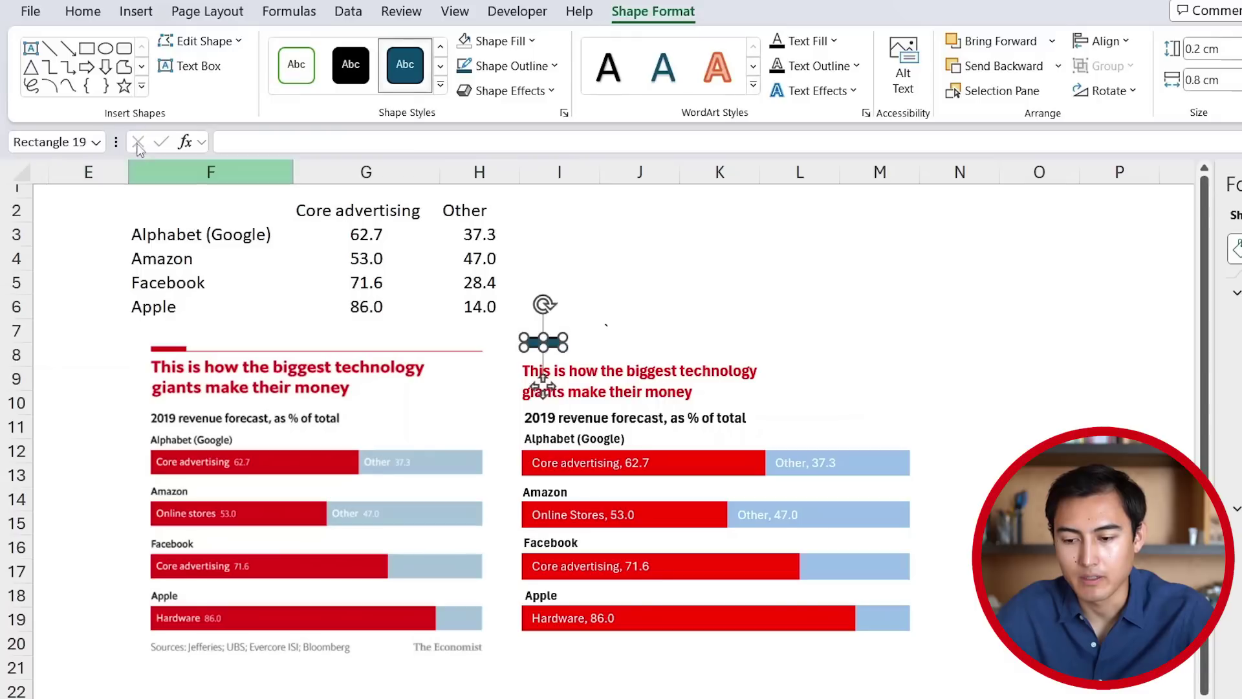
{"action": "left_click", "coordinate": [533, 43]}
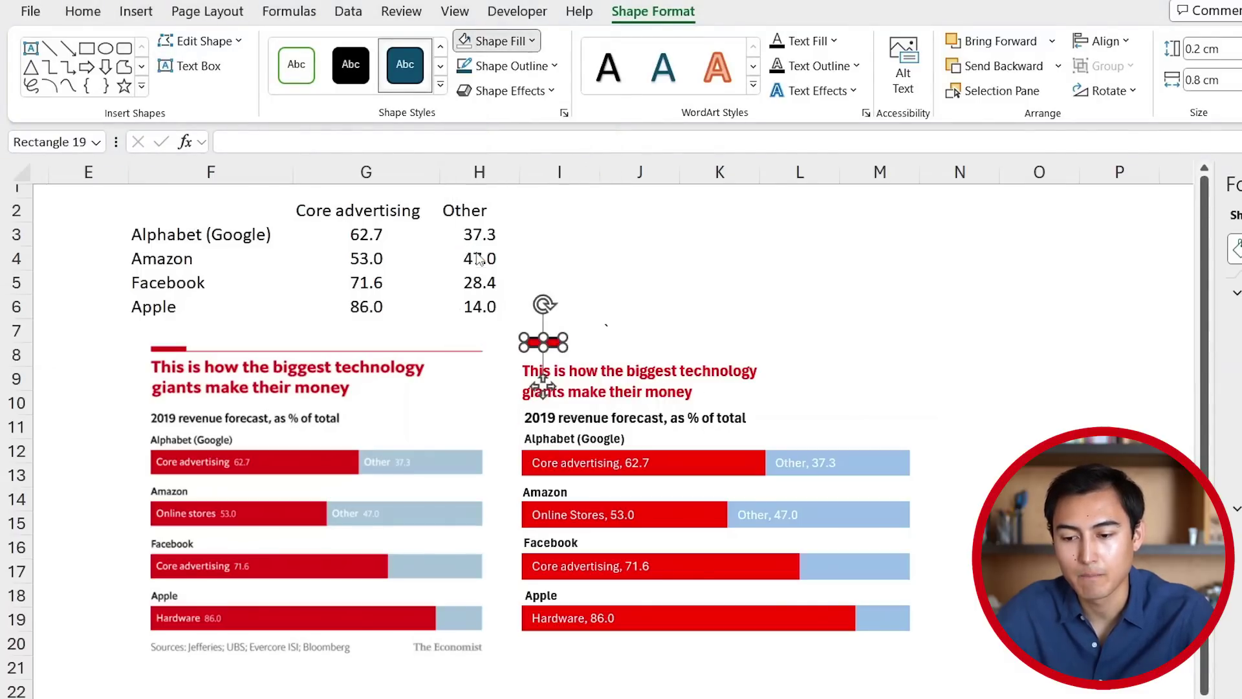
{"action": "left_click", "coordinate": [477, 251]}
{"action": "left_click", "coordinate": [554, 66]}
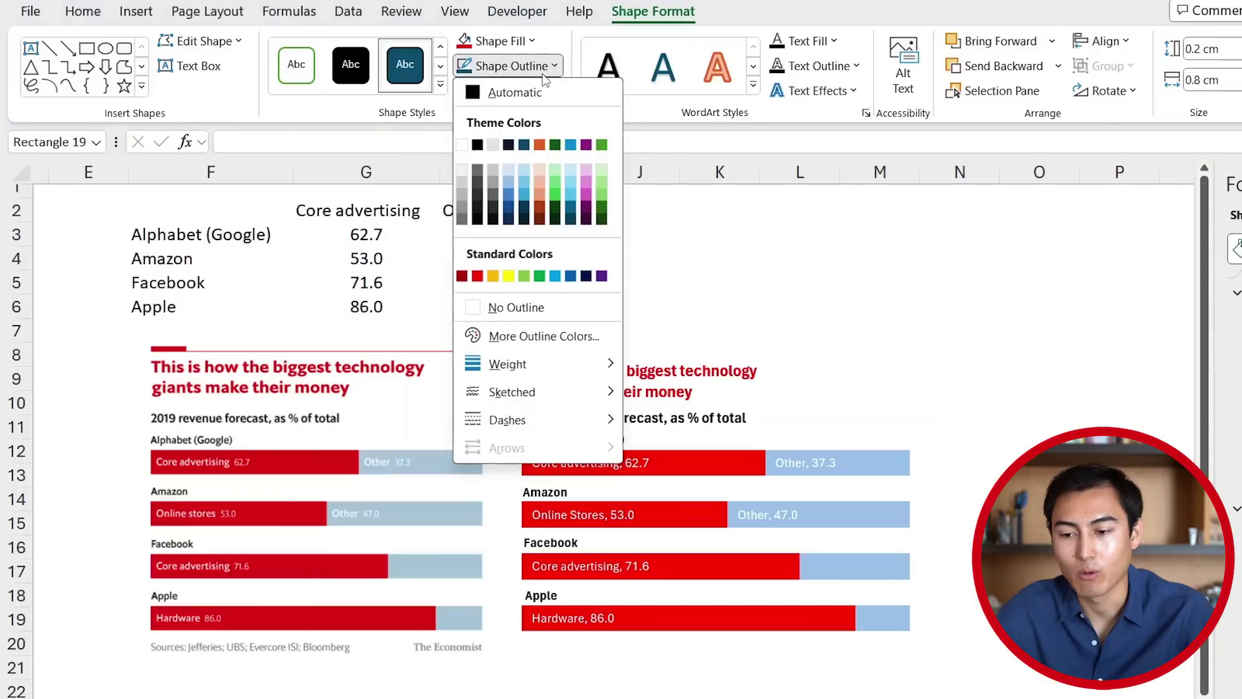
{"action": "left_click", "coordinate": [504, 309]}
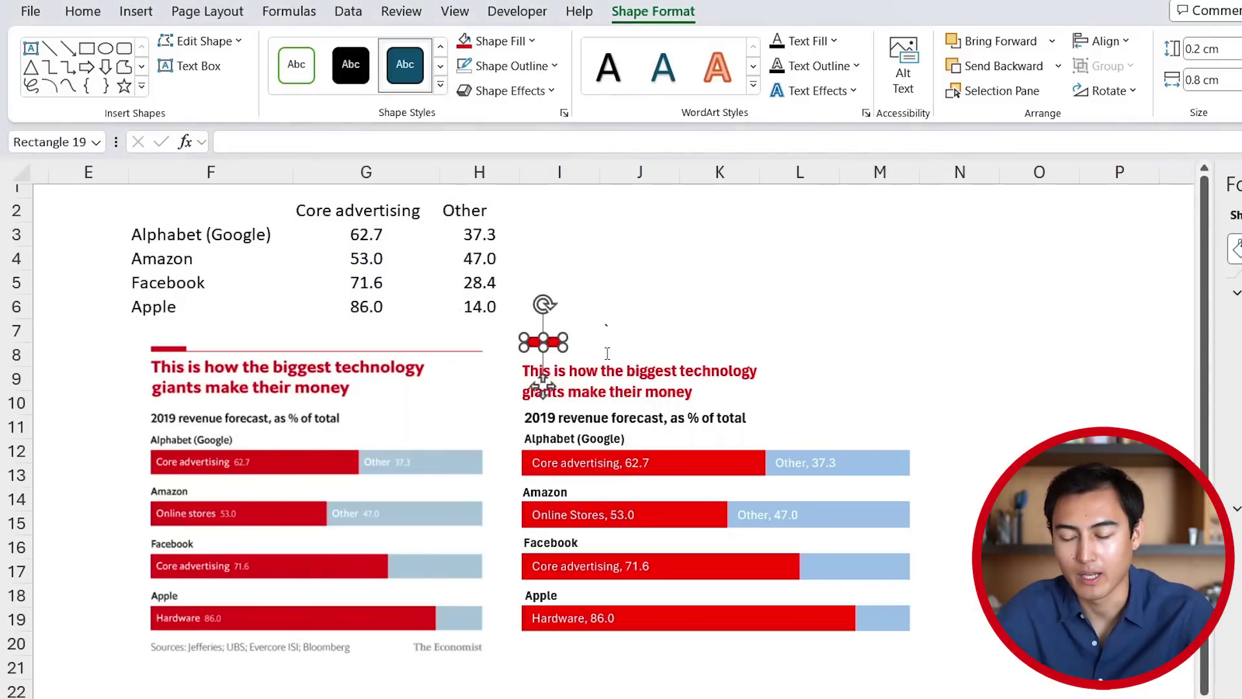
{"action": "key", "text": "Down"}
{"action": "key", "text": "Down"}
{"action": "key", "text": "Down"}
{"action": "key", "text": "Down"}
{"action": "key", "text": "Down"}
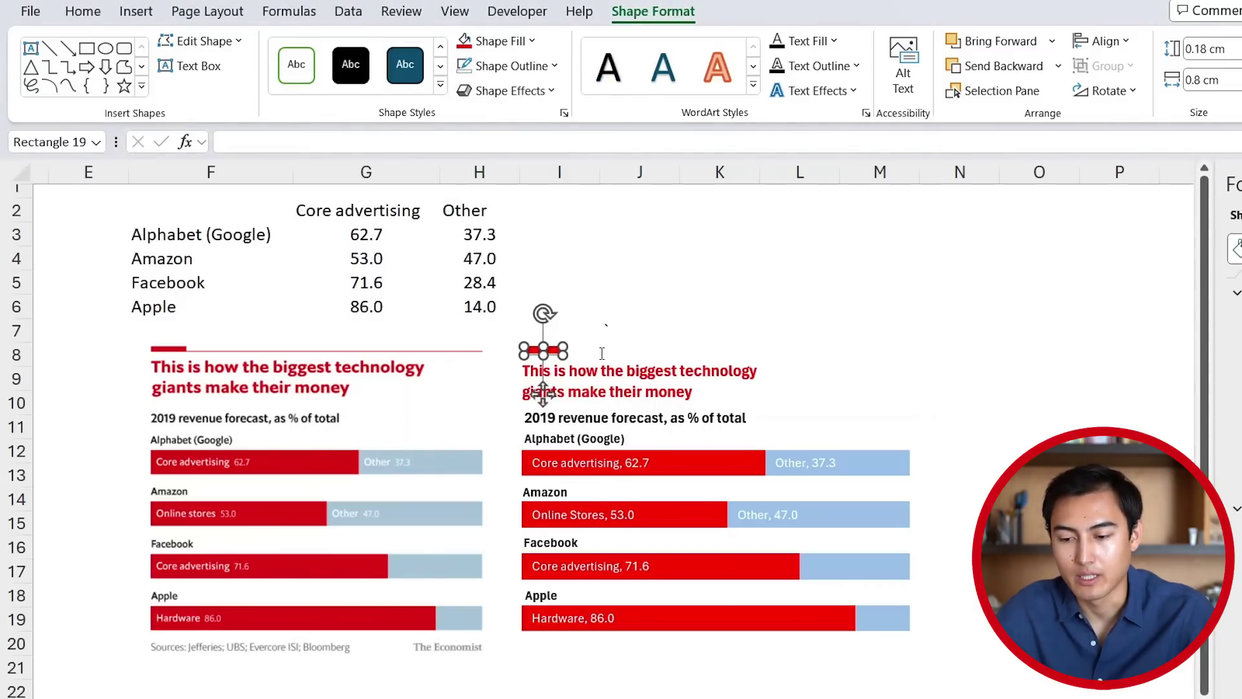
{"action": "key", "text": "Escape"}
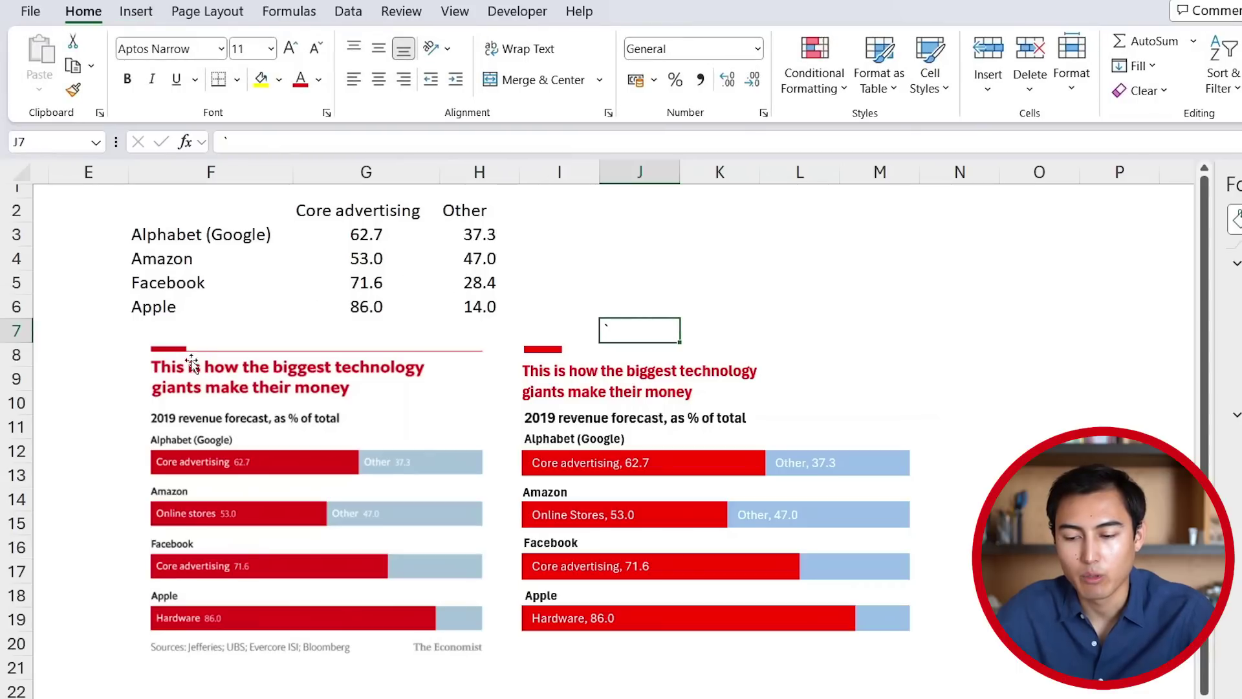
Clear the stray character in J7 and place a long horizontal line along the chart's top.
{"action": "key", "text": "Delete"}
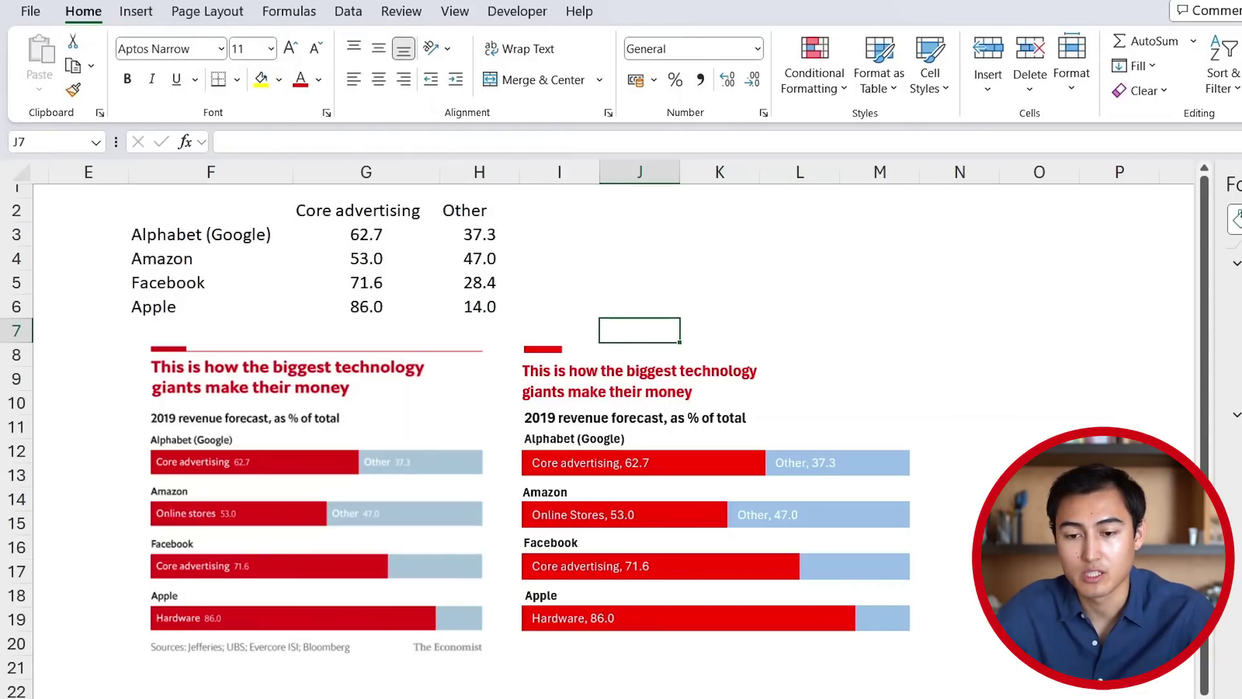
{"action": "left_click", "coordinate": [139, 14]}
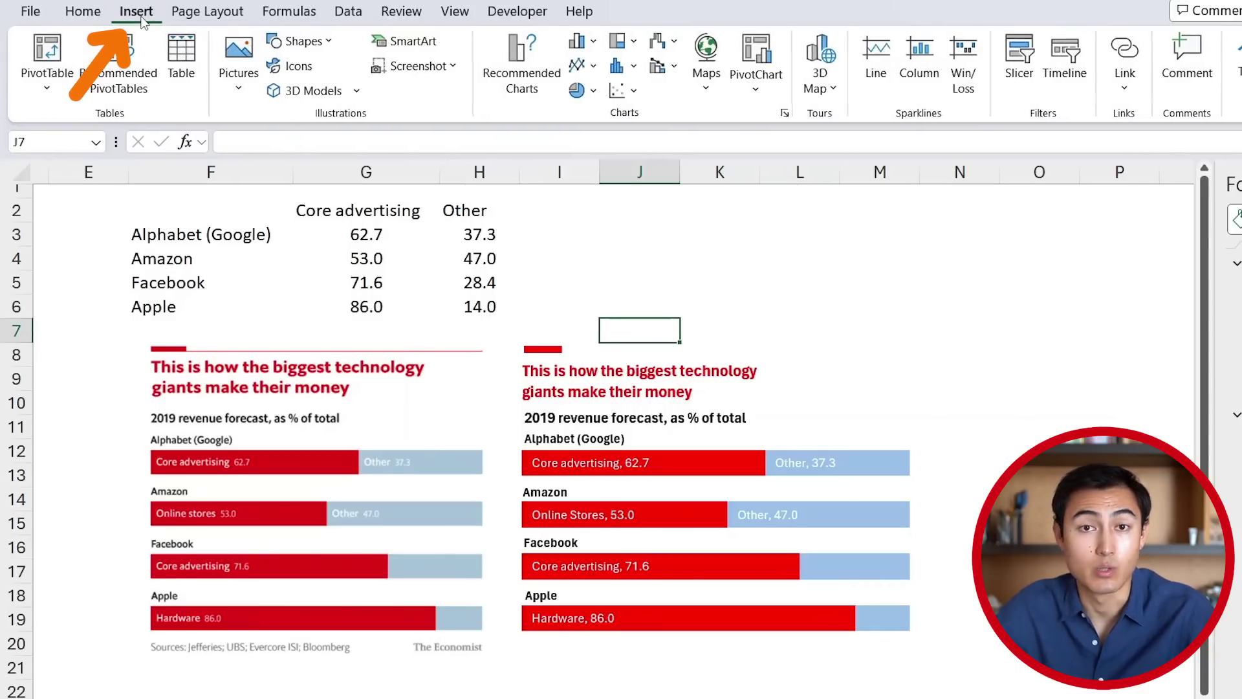
{"action": "left_click", "coordinate": [309, 42]}
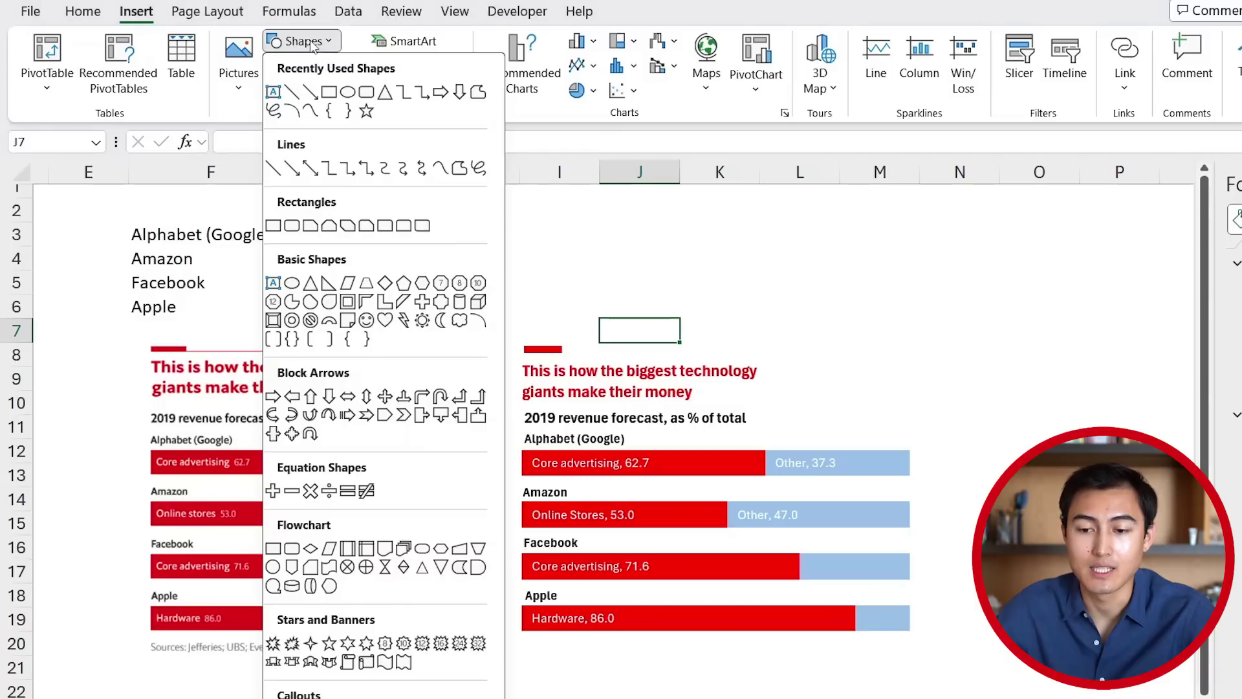
{"action": "left_click", "coordinate": [293, 93]}
{"action": "mouse_move", "coordinate": [549, 285]}
{"action": "left_mouse_down"}
{"action": "mouse_move", "coordinate": [641, 324]}
{"action": "mouse_move", "coordinate": [782, 304]}
{"action": "mouse_move", "coordinate": [930, 313]}
{"action": "left_mouse_up"}
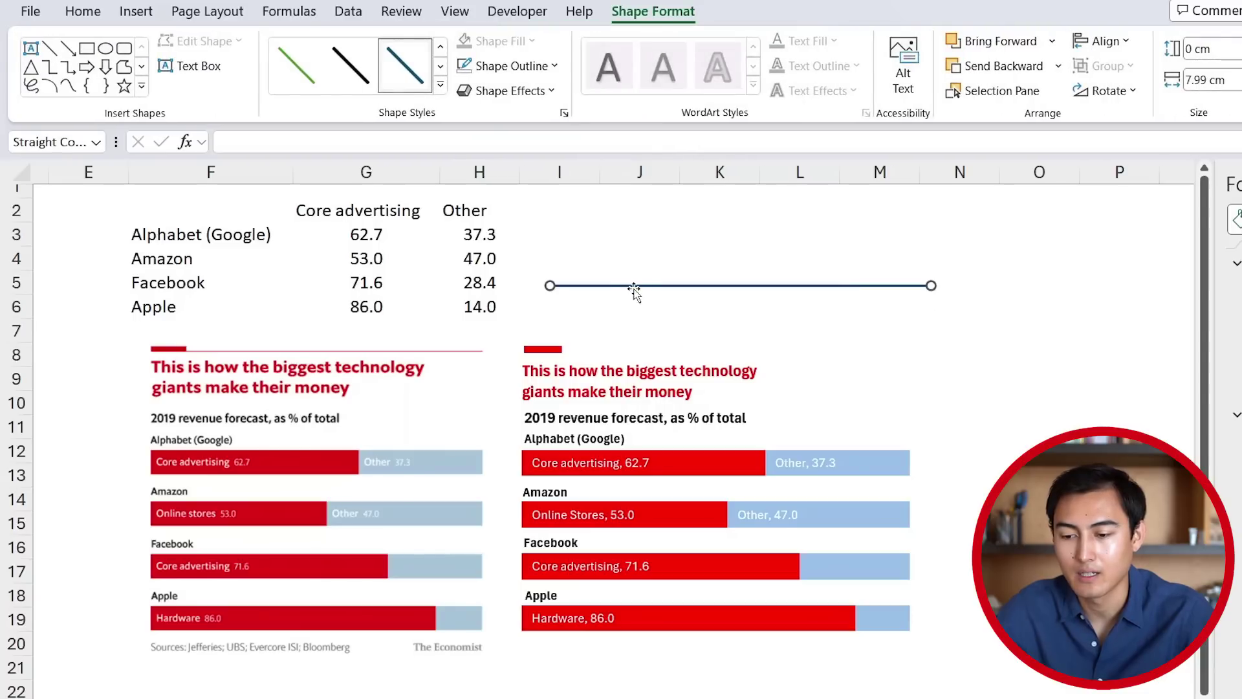
{"action": "left_click_drag", "start_coordinate": [636, 286], "coordinate": [612, 351]}
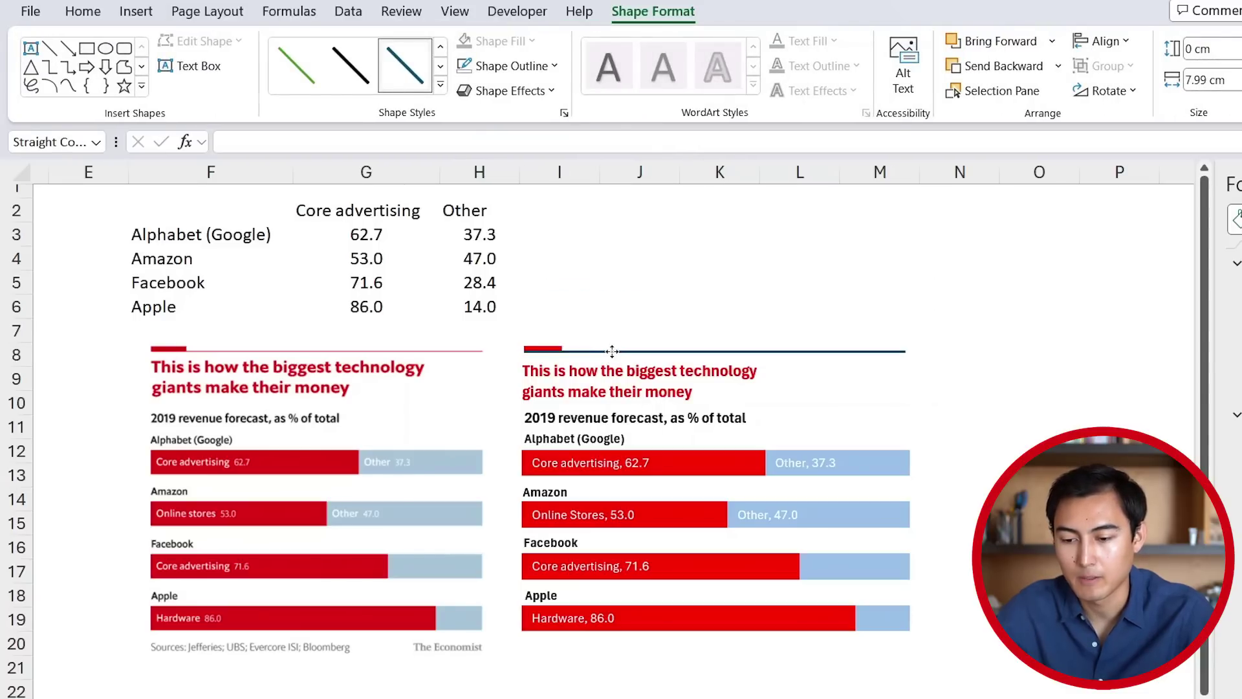
Make the horizontal line red with a ¾ pt weight.
{"action": "left_click", "coordinate": [554, 66]}
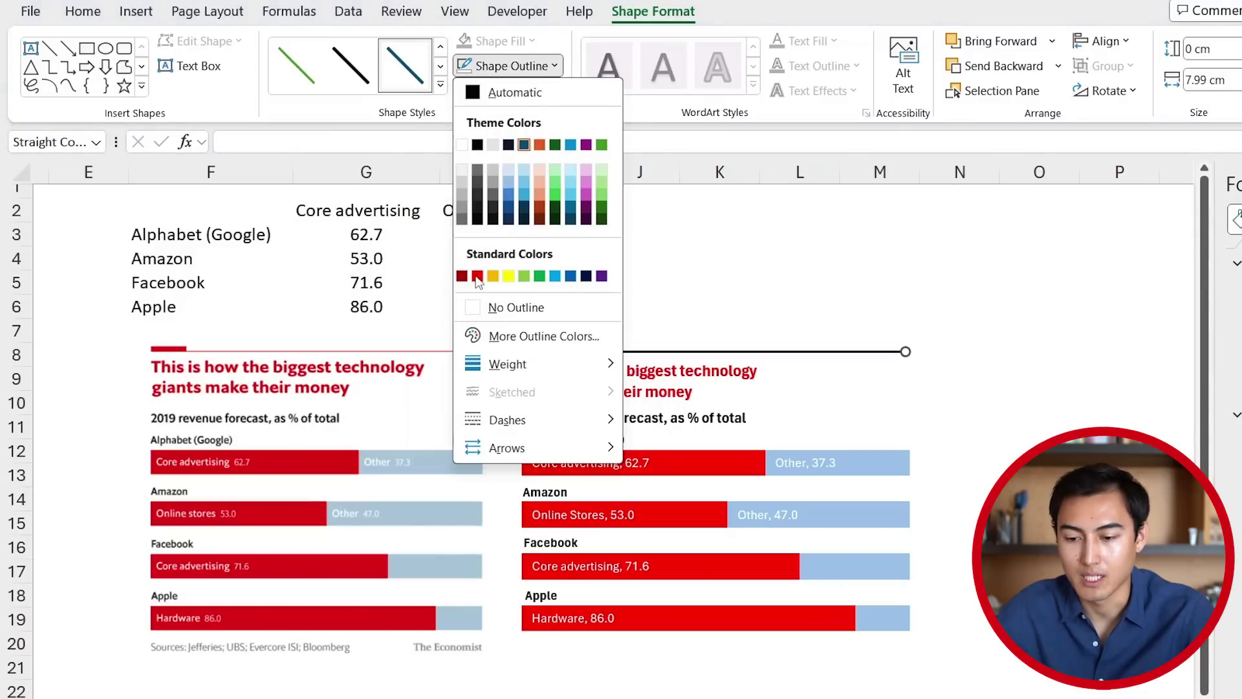
{"action": "left_click", "coordinate": [477, 276]}
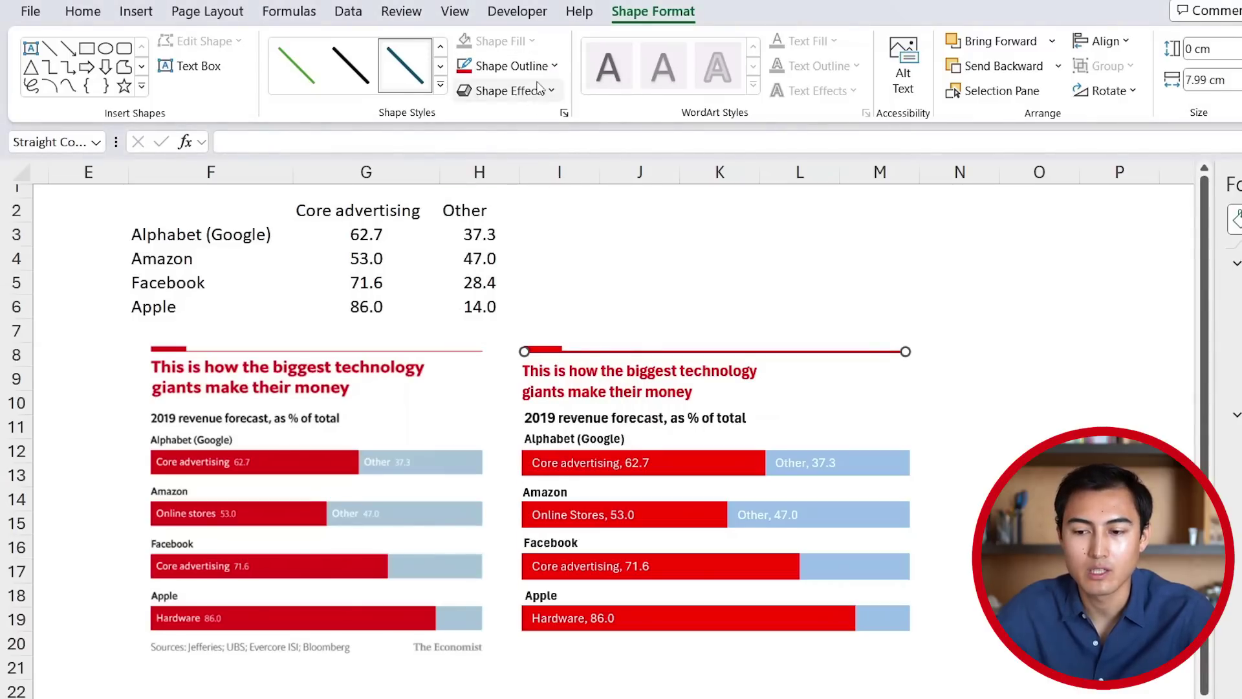
{"action": "left_click", "coordinate": [556, 66]}
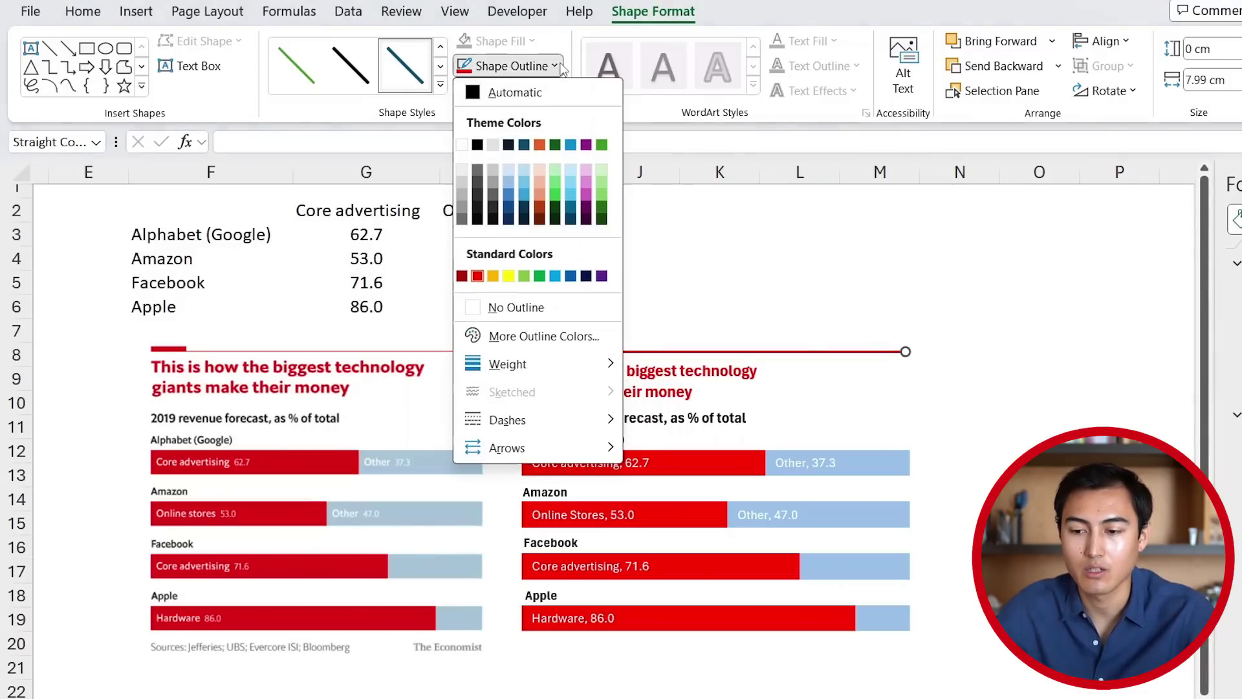
{"action": "mouse_move", "coordinate": [517, 363]}
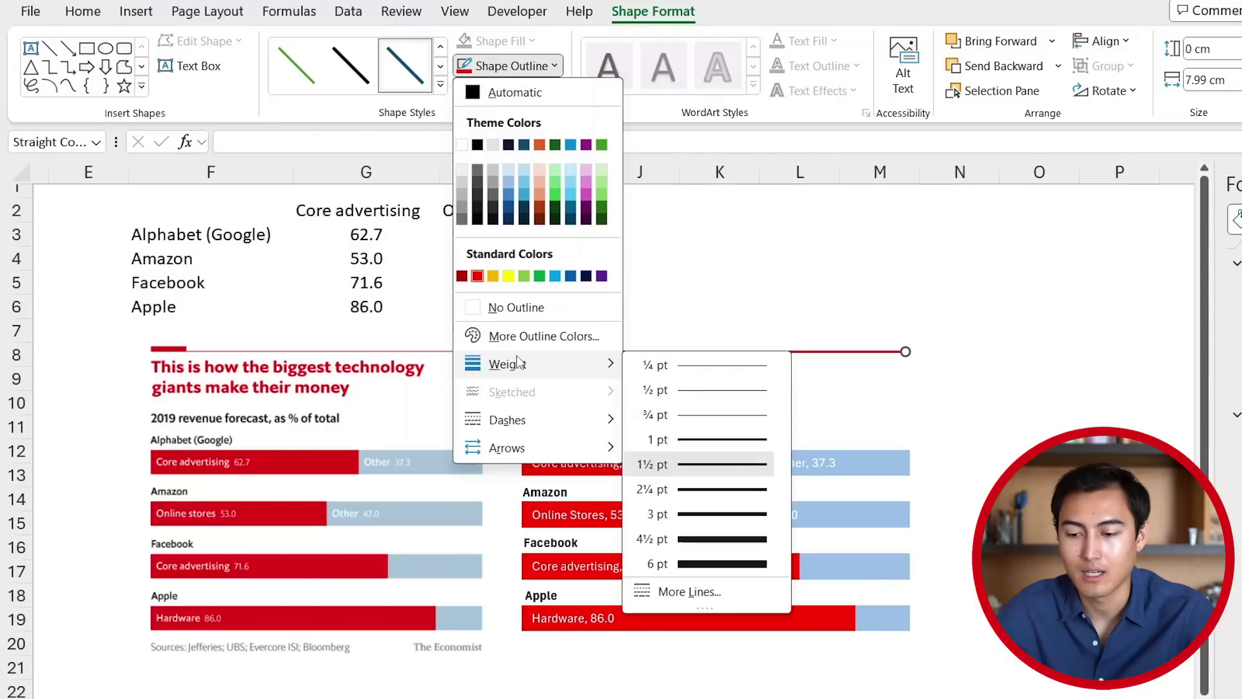
{"action": "left_click", "coordinate": [721, 411]}
Deselect the finished red line by clicking an empty cell.
{"action": "left_click", "coordinate": [1009, 369]}
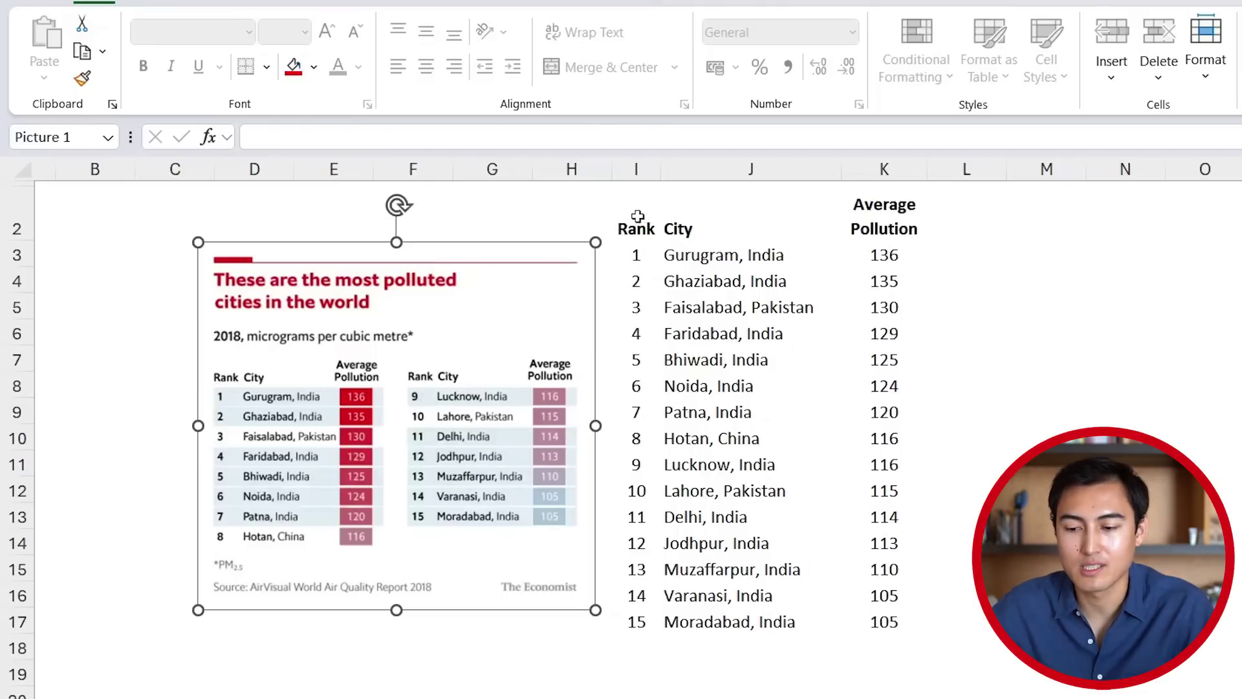
Fill the table range from I3 down and across with Dark Blue, Text 2, Lighter 90%.
{"action": "left_click", "coordinate": [642, 261]}
{"action": "key", "text": "ctrl+shift+Down"}
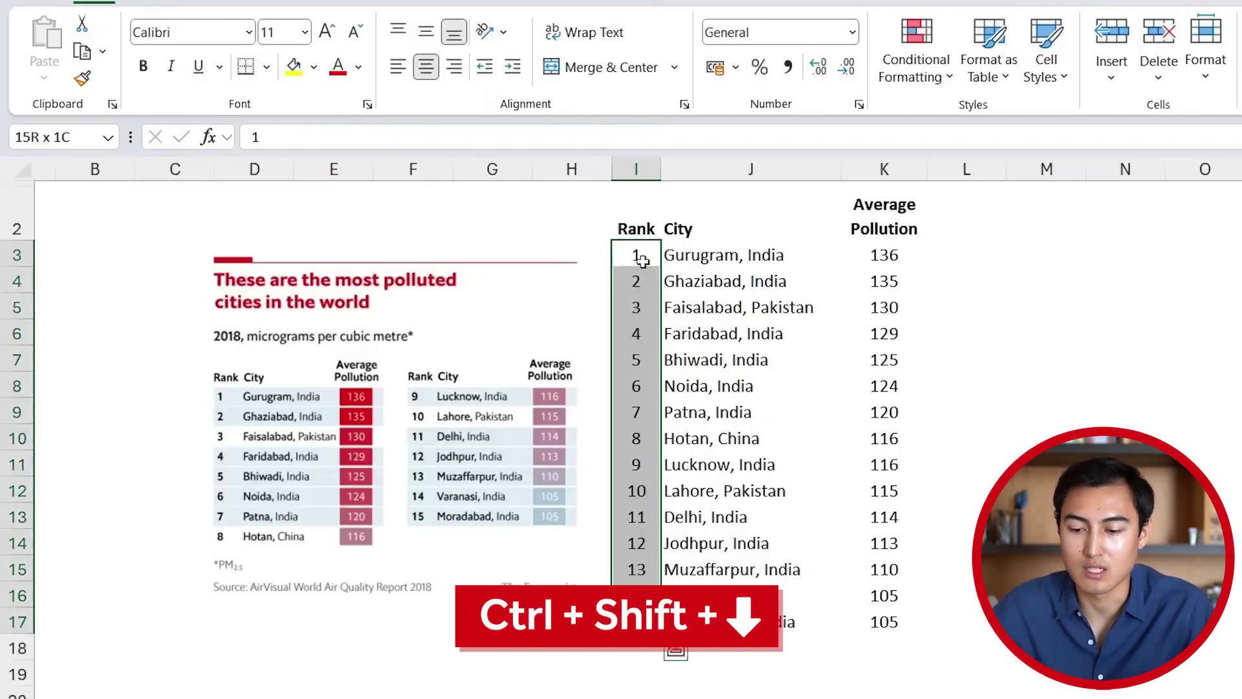
{"action": "key", "text": "ctrl+shift+Right"}
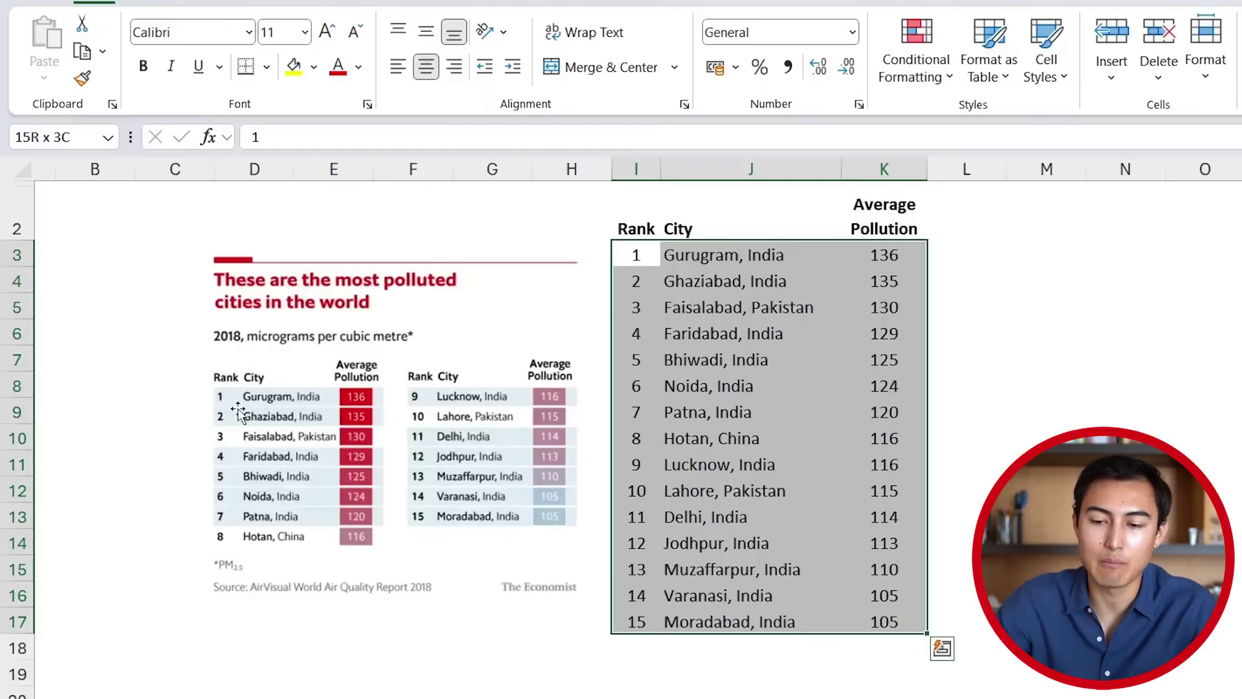
{"action": "left_click", "coordinate": [313, 68]}
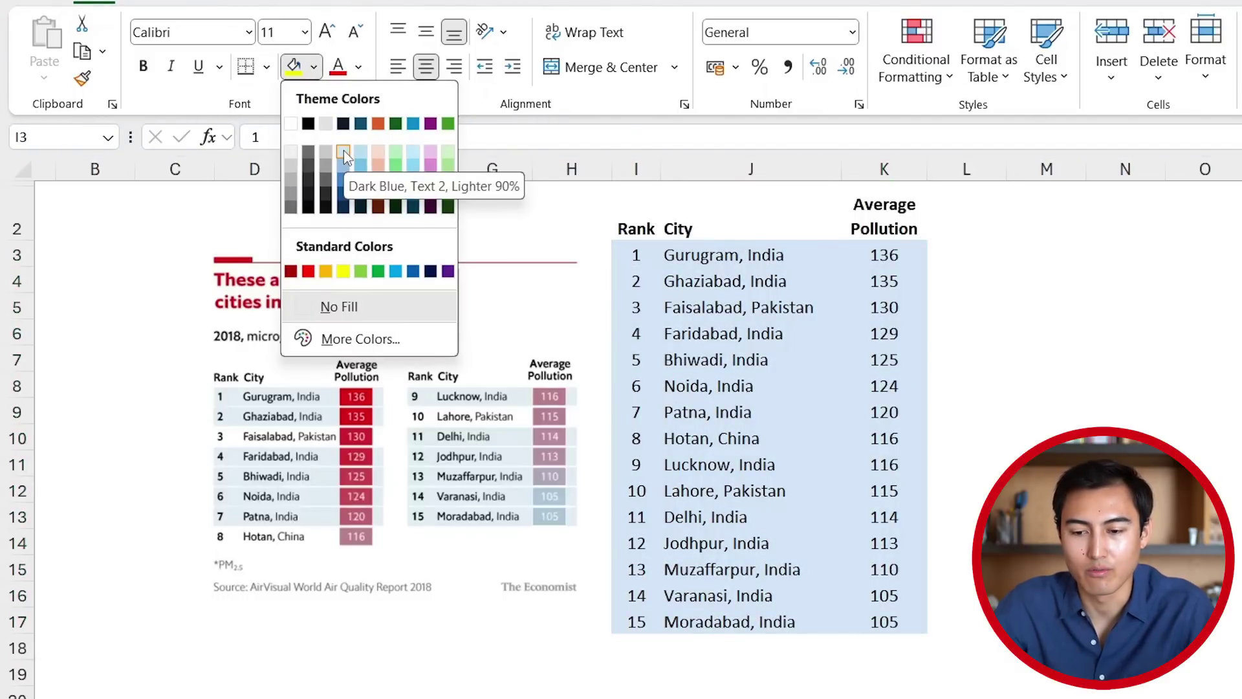
{"action": "left_click", "coordinate": [343, 151]}
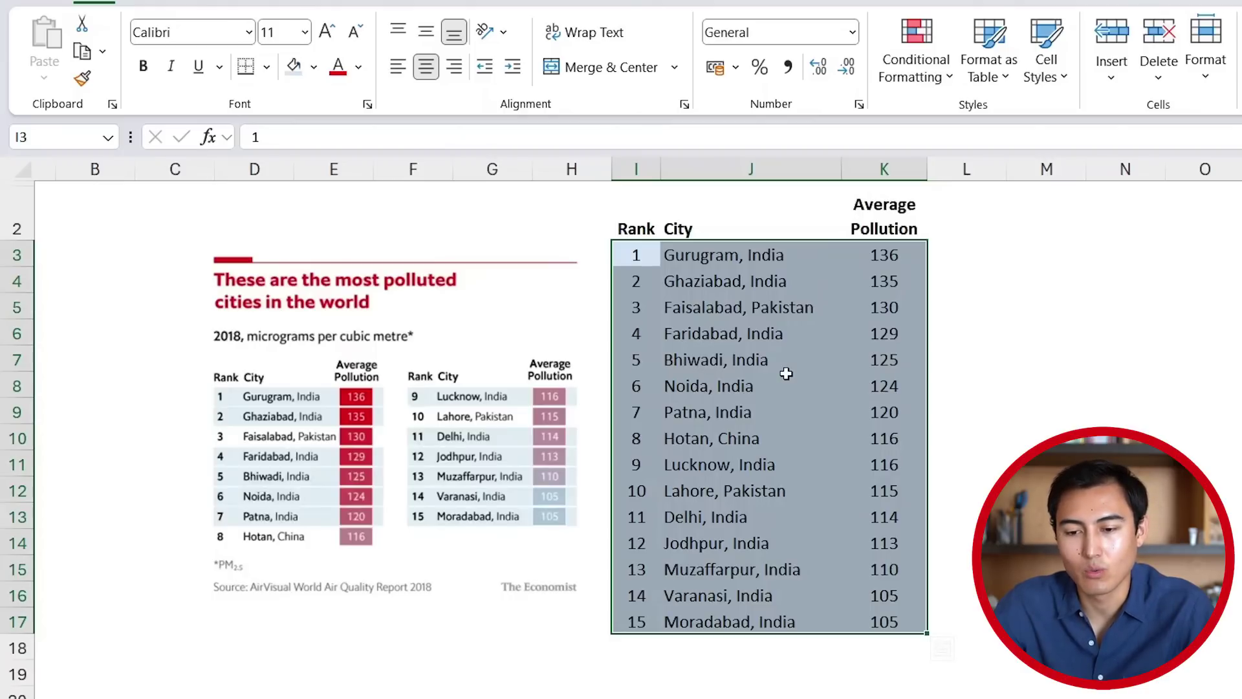
Draw a thick white border under row 3 from column I to K.
{"action": "left_click", "coordinate": [268, 68]}
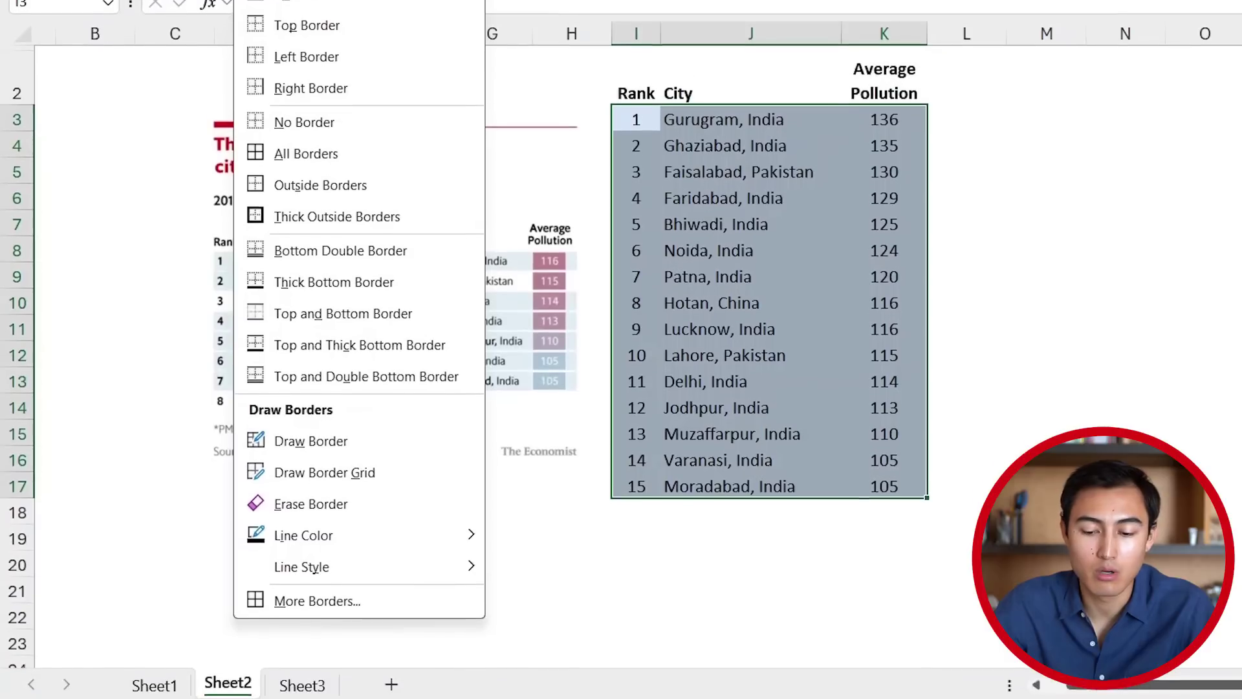
{"action": "mouse_move", "coordinate": [406, 535]}
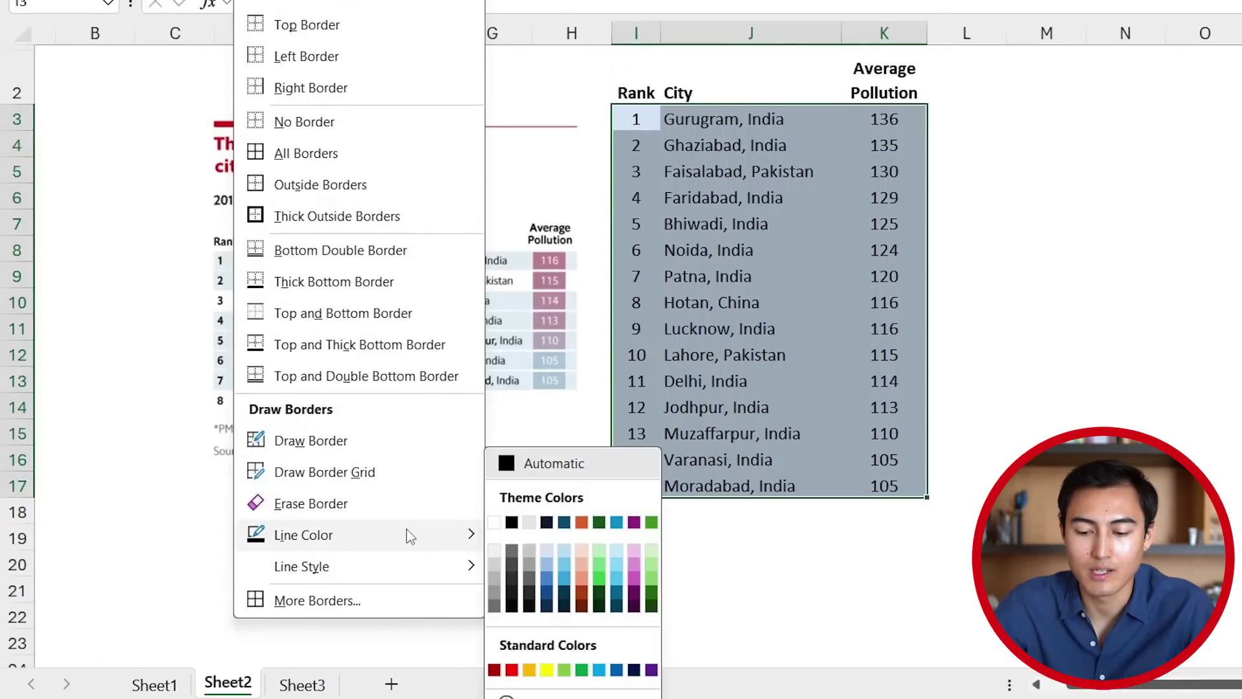
{"action": "left_click", "coordinate": [495, 523]}
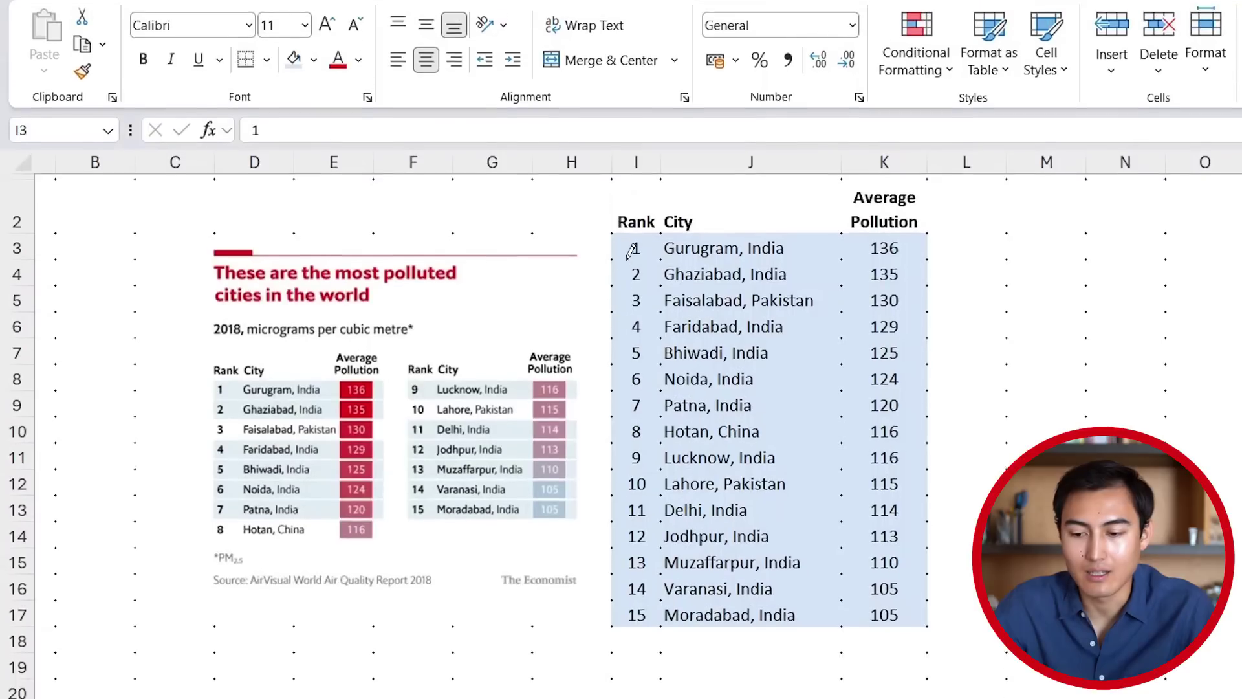
{"action": "left_click_drag", "start_coordinate": [628, 259], "coordinate": [890, 262]}
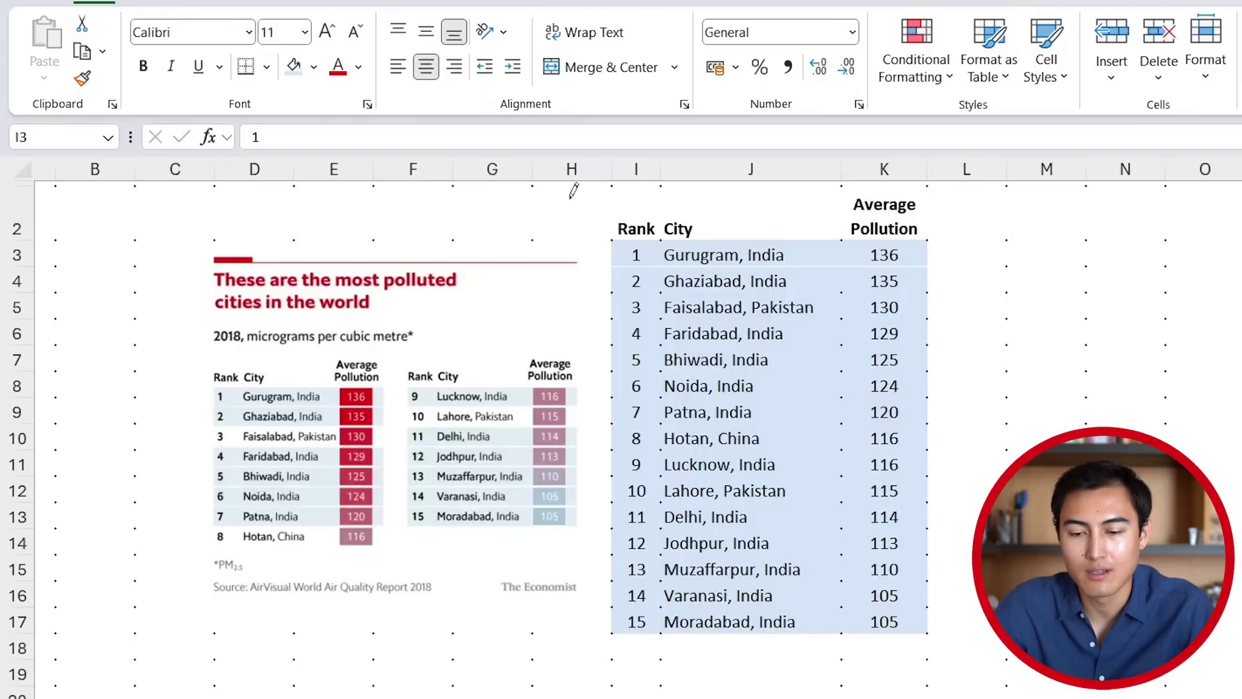
{"action": "left_click", "coordinate": [268, 70]}
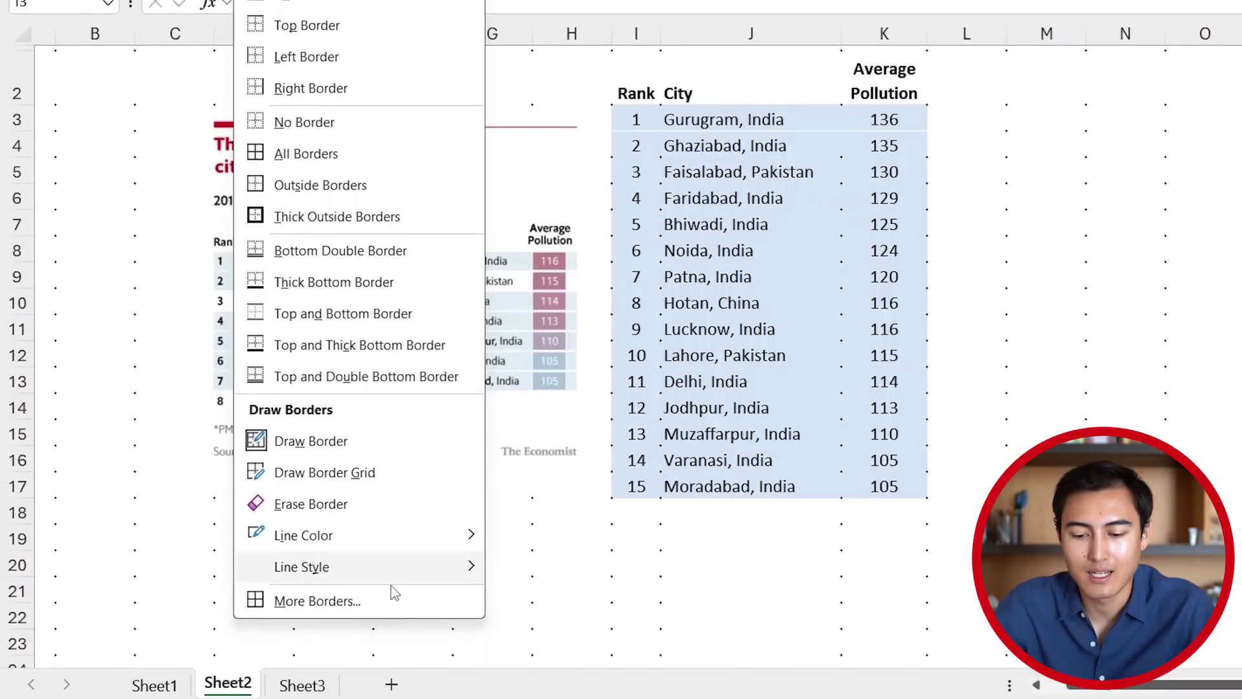
{"action": "mouse_move", "coordinate": [386, 563]}
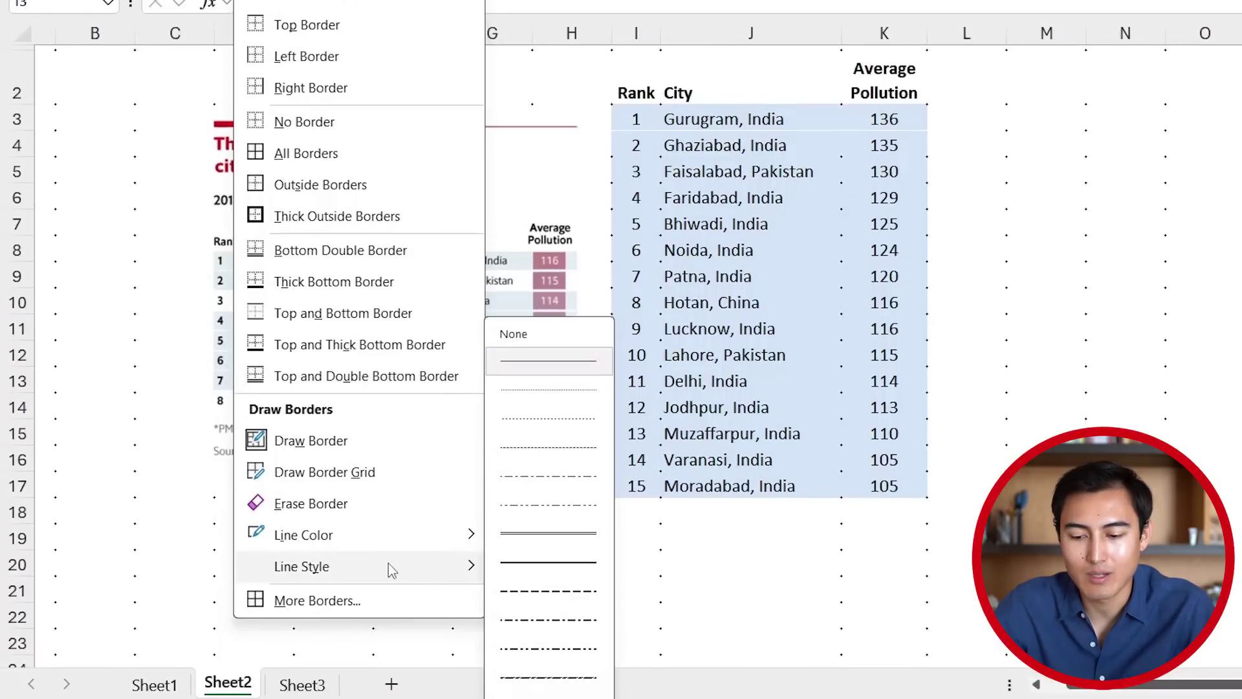
{"action": "left_click", "coordinate": [525, 563]}
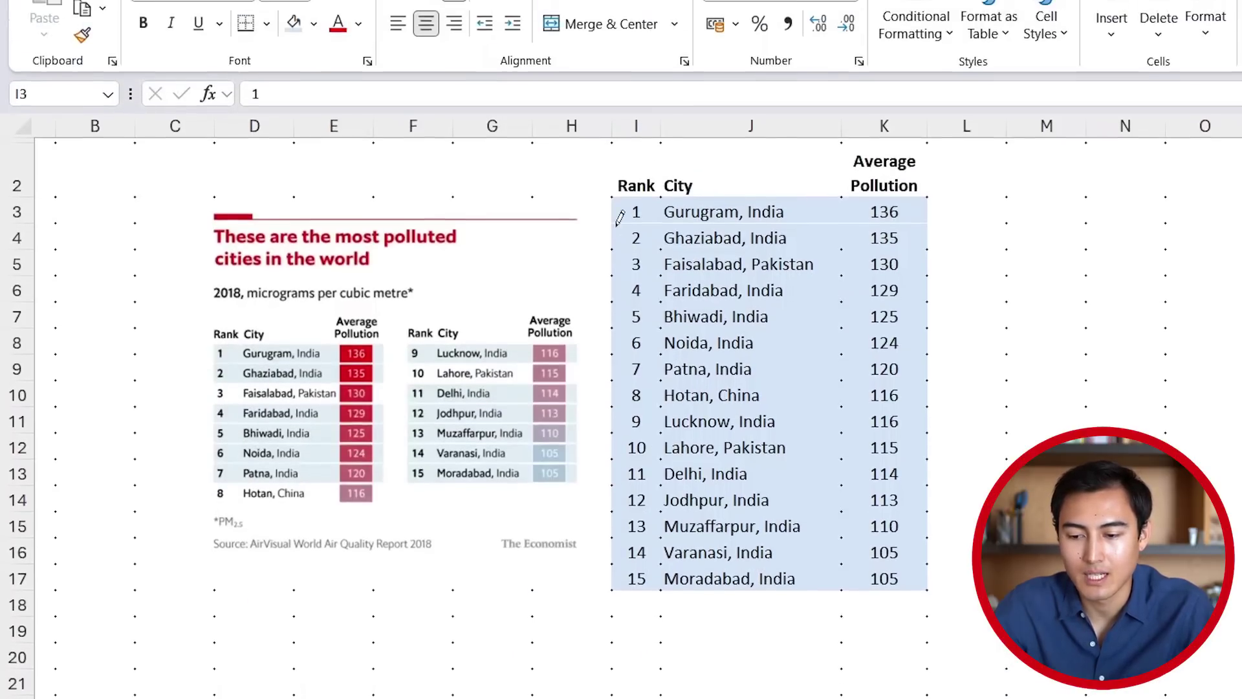
{"action": "left_click_drag", "start_coordinate": [623, 256], "coordinate": [781, 257]}
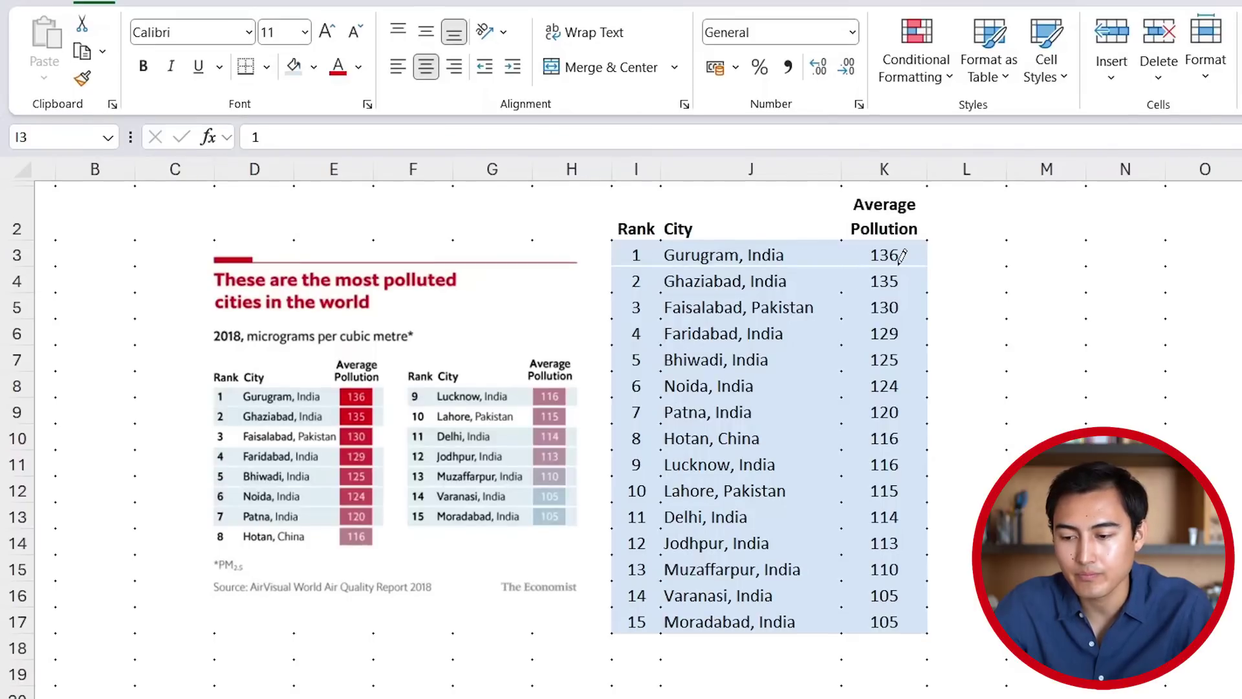
{"action": "left_click_drag", "start_coordinate": [901, 257], "coordinate": [905, 256]}
{"action": "key", "text": "Escape"}
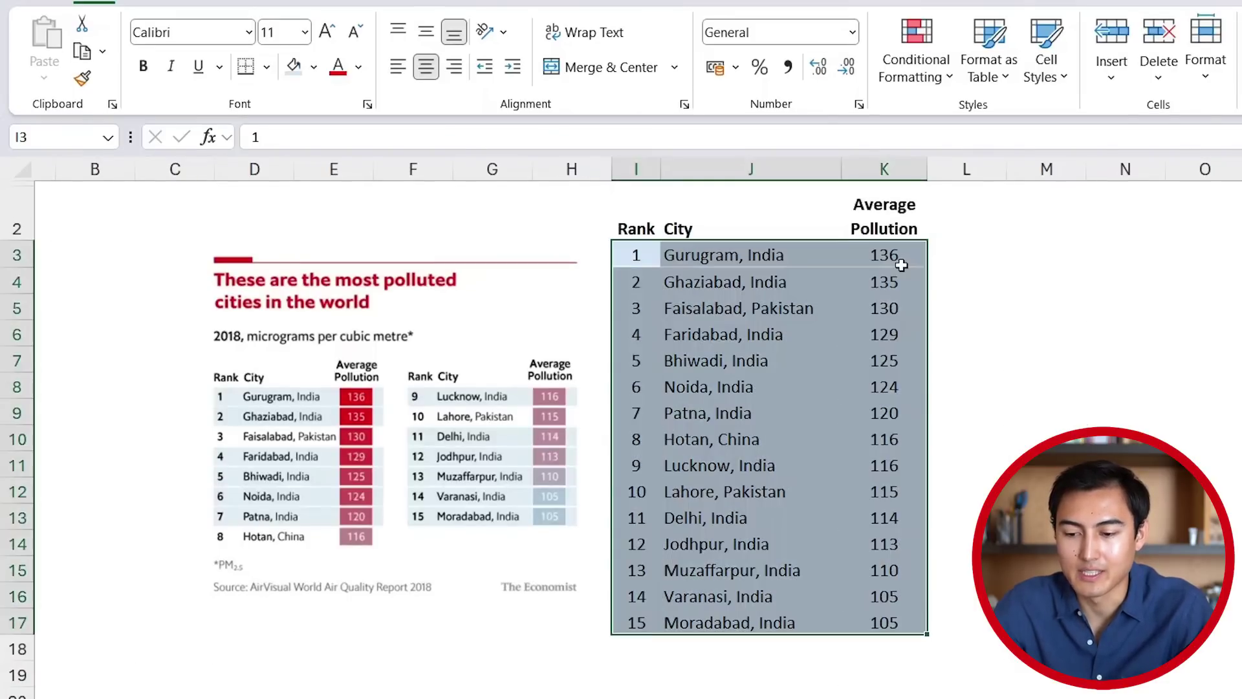
Add bottom borders under rows I4:K4 and I5:K5.
{"action": "key", "text": "Down"}
{"action": "key", "text": "Down"}
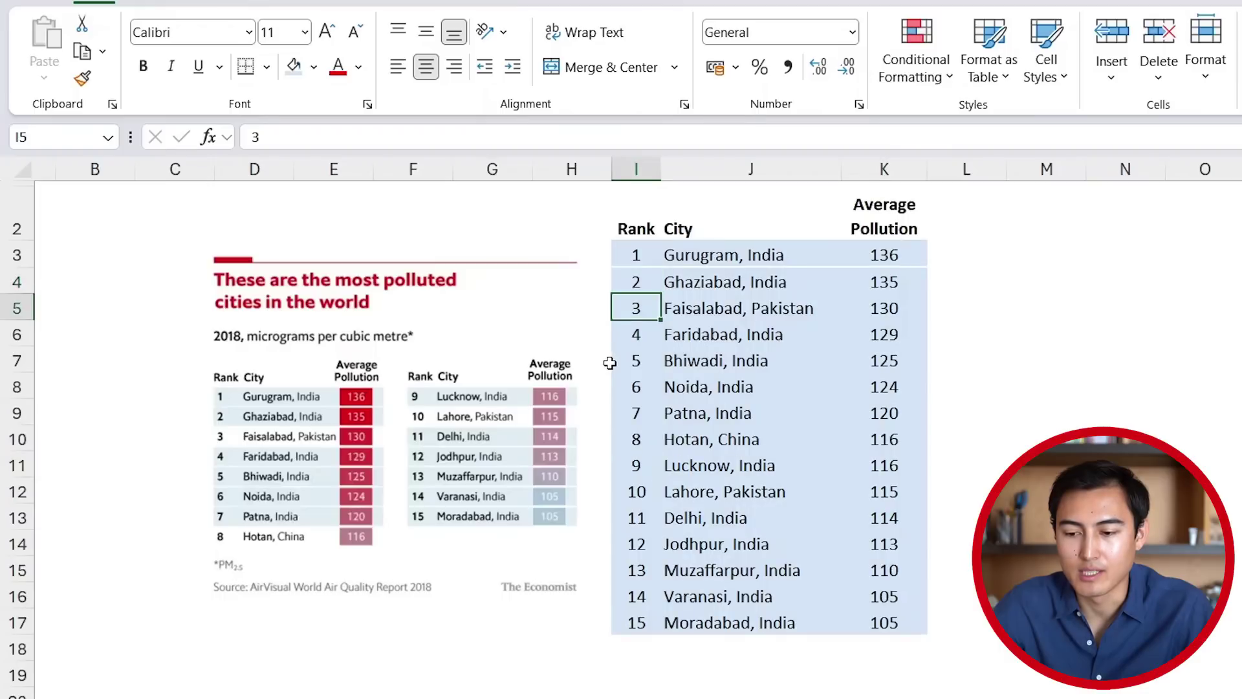
{"action": "key", "text": "Up"}
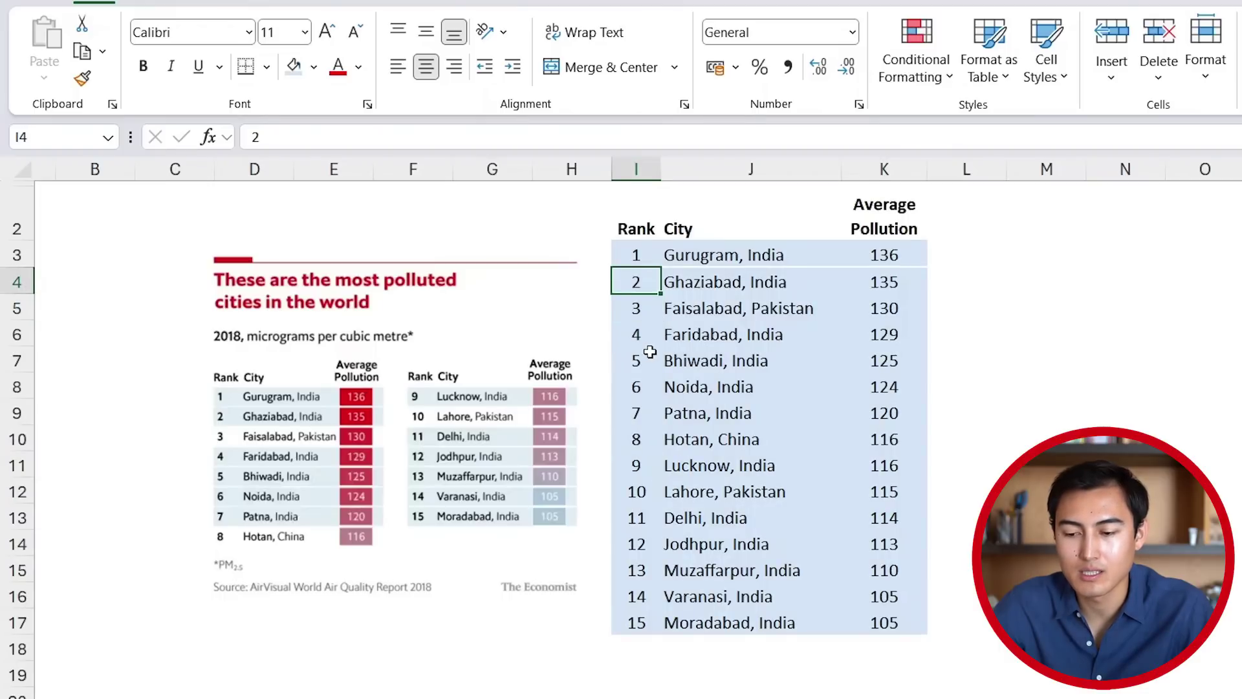
{"action": "key", "text": "shift+Right"}
{"action": "key", "text": "shift+Right"}
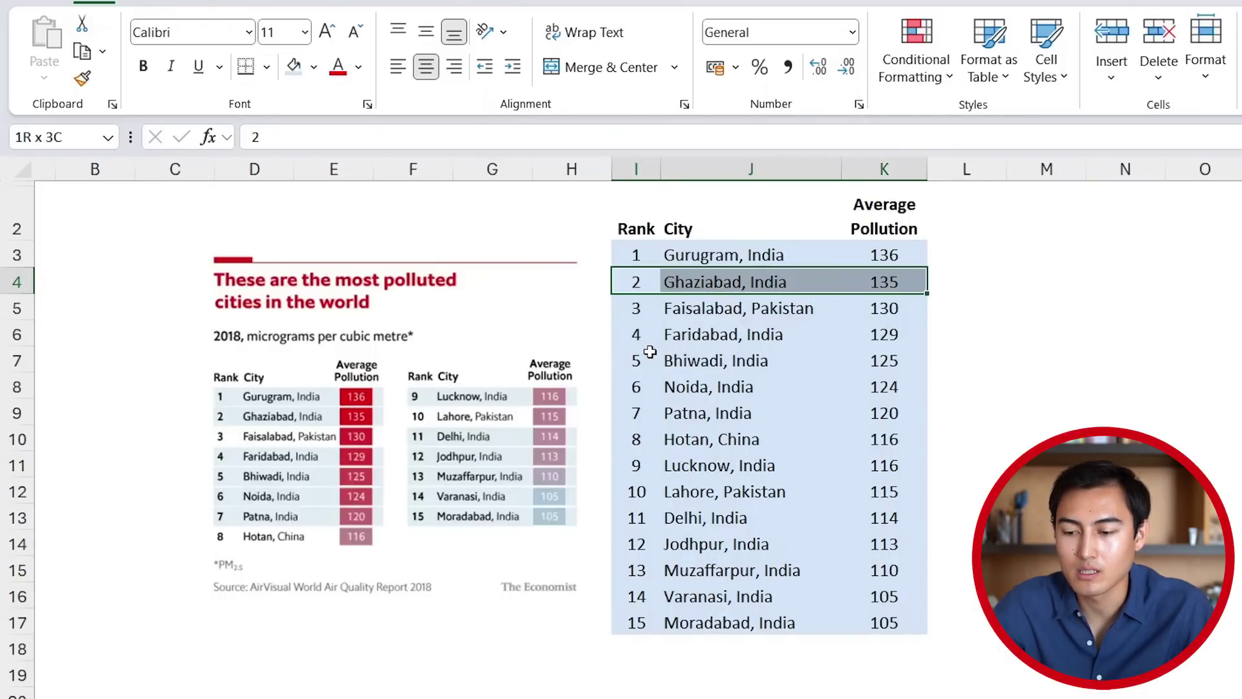
{"action": "left_click", "coordinate": [245, 67]}
{"action": "key", "text": "Down"}
{"action": "key", "text": "shift+Right"}
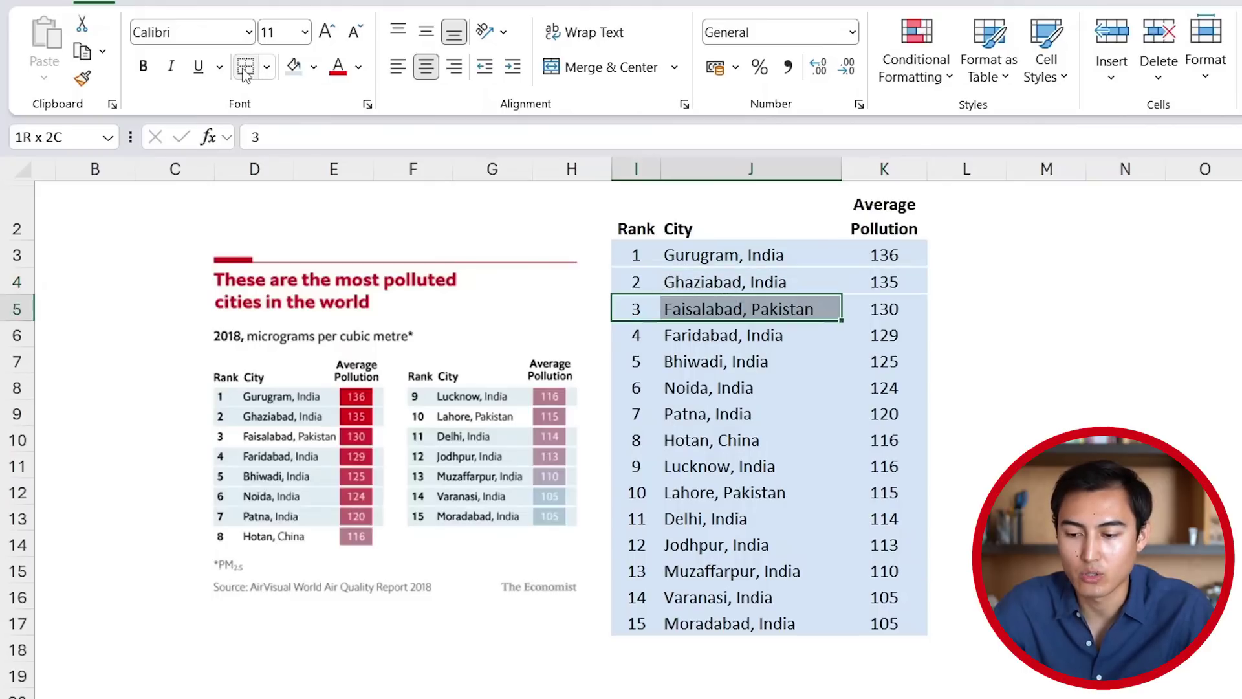
{"action": "key", "text": "shift+Right"}
{"action": "key", "text": "alt"}
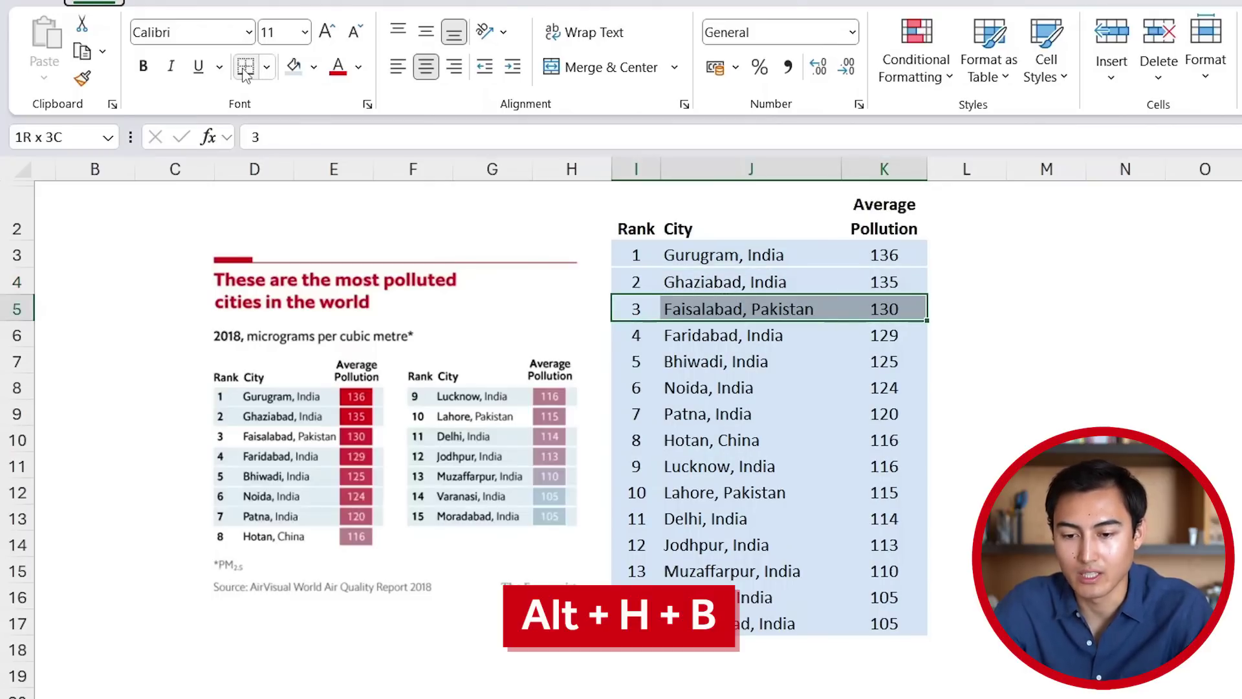
{"action": "key", "text": "h"}
{"action": "key", "text": "b"}
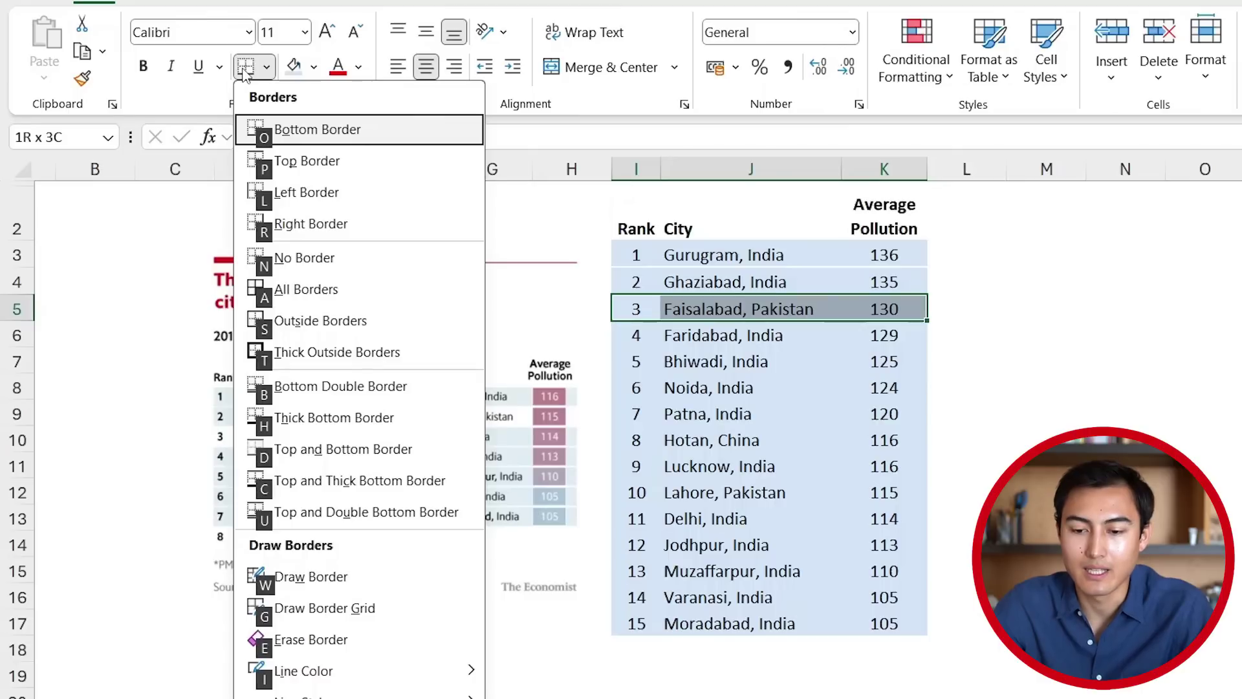
{"action": "key", "text": "o"}
Format-paint row 5's formatting down through row 17.
{"action": "key", "text": "Down"}
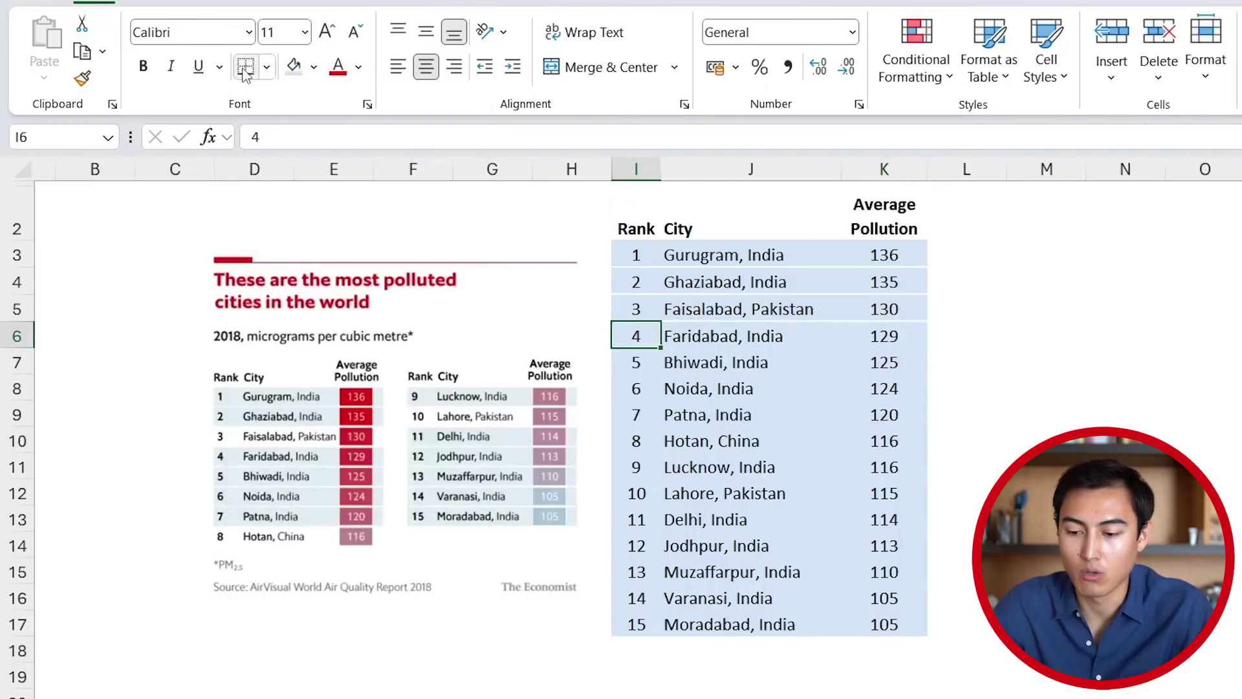
{"action": "key", "text": "Down"}
{"action": "key", "text": "Up"}
{"action": "key", "text": "Up"}
{"action": "key", "text": "Up"}
{"action": "key", "text": "Down"}
{"action": "key", "text": "shift+Right"}
{"action": "key", "text": "shift+Right"}
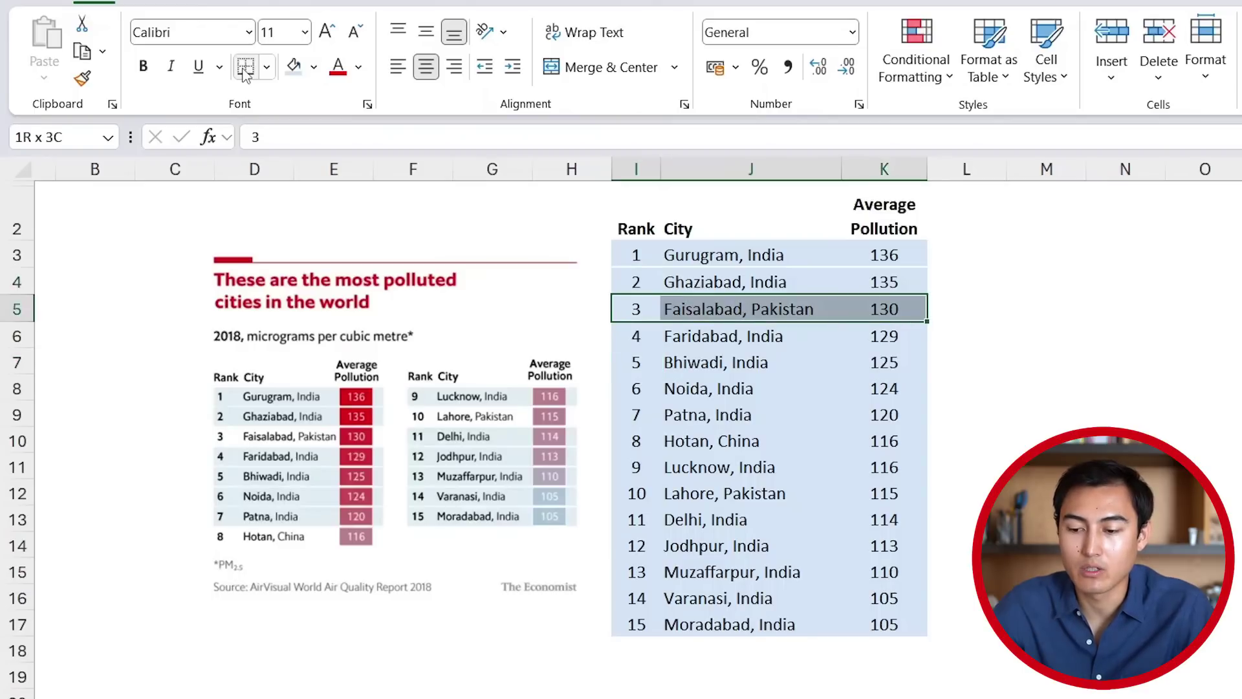
{"action": "left_click", "coordinate": [81, 79]}
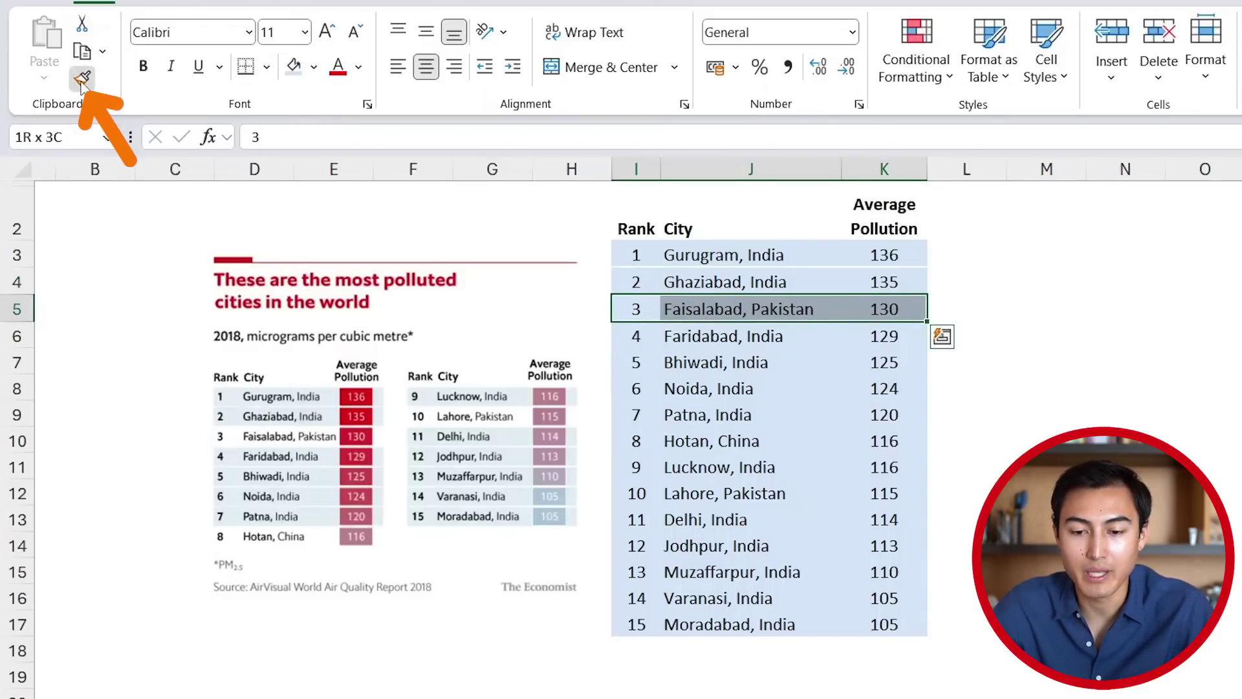
{"action": "left_click", "coordinate": [636, 310]}
{"action": "mouse_move", "coordinate": [636, 311]}
{"action": "left_mouse_down"}
{"action": "mouse_move", "coordinate": [865, 589]}
{"action": "mouse_move", "coordinate": [883, 689]}
{"action": "mouse_move", "coordinate": [890, 633]}
{"action": "left_mouse_up"}
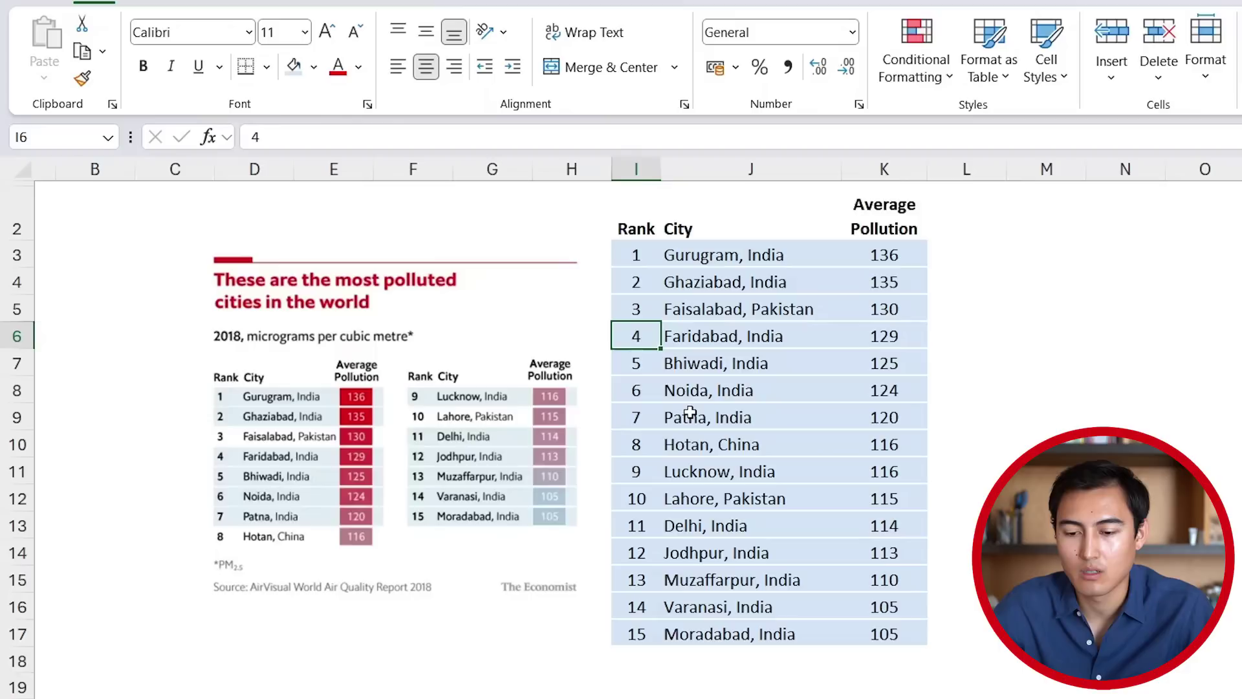
Bold the Rank column and clear the blue fill from the Faisalabad row.
{"action": "left_click", "coordinate": [645, 170]}
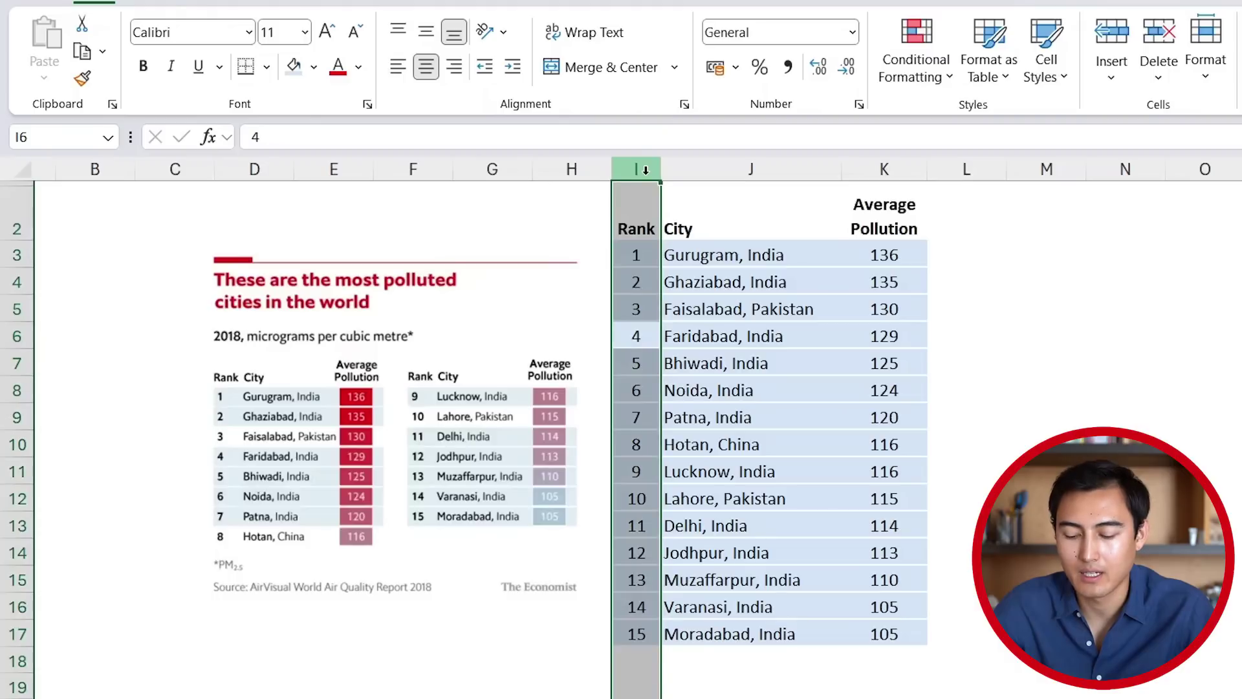
{"action": "key", "text": "ctrl+b"}
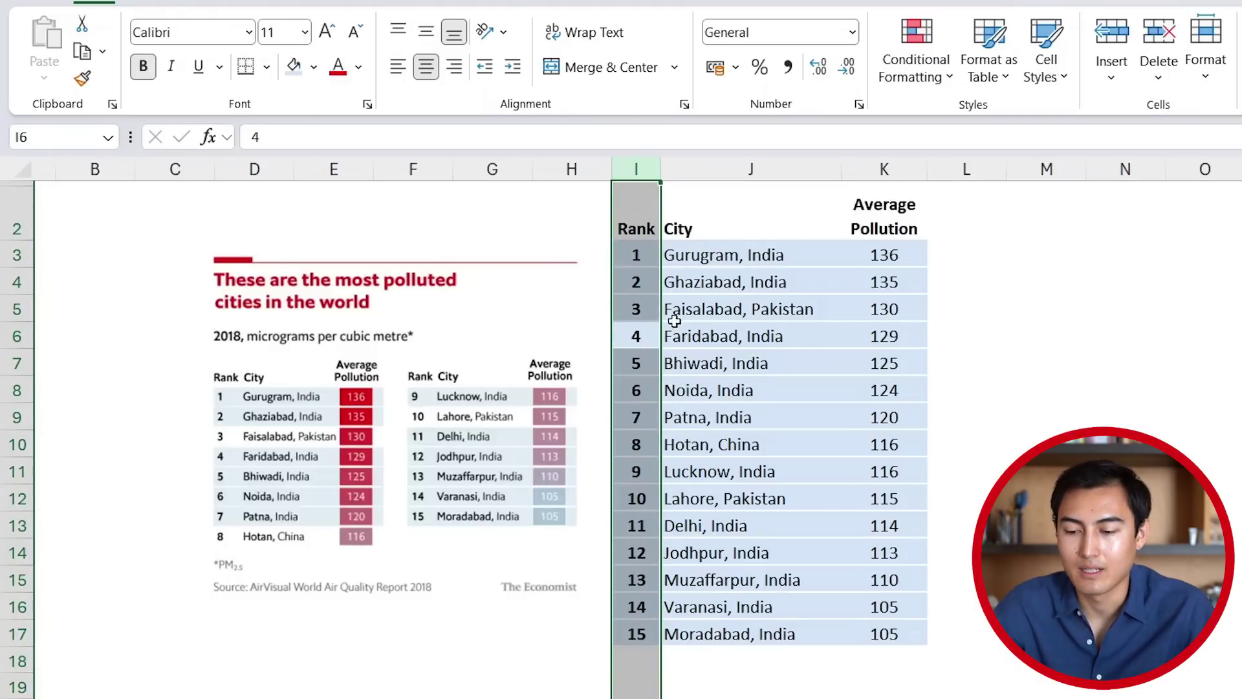
{"action": "left_click", "coordinate": [631, 315]}
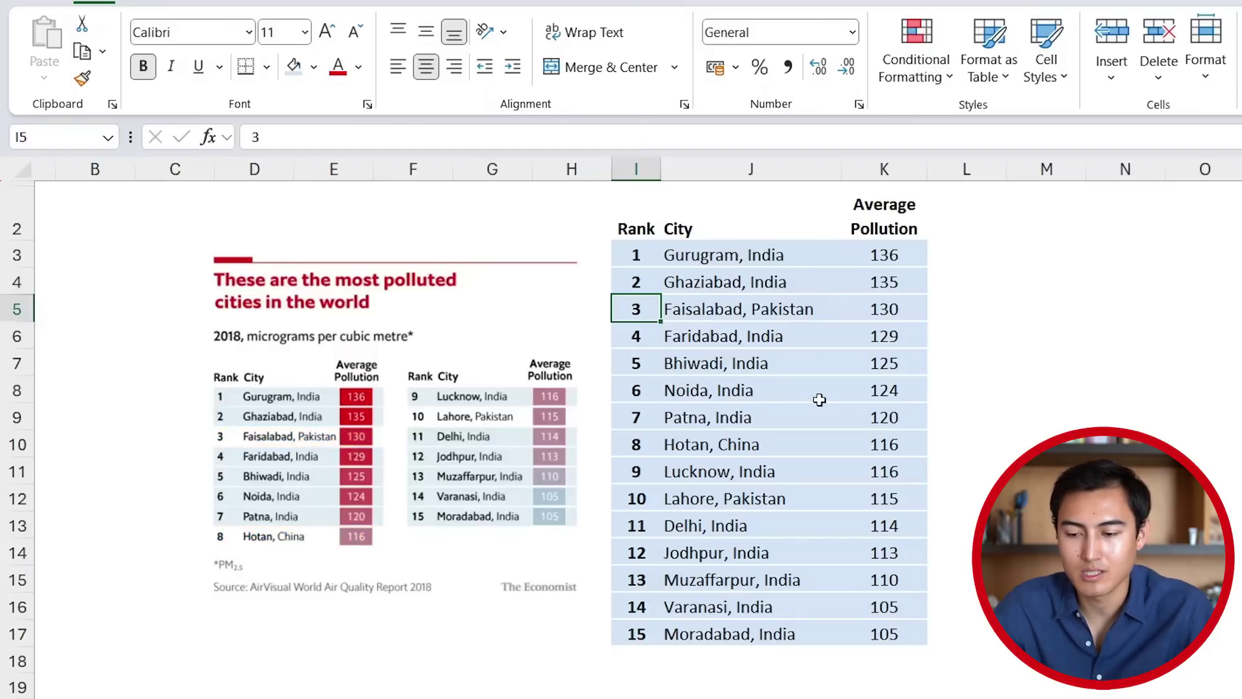
{"action": "key", "text": "shift+Right"}
{"action": "key", "text": "shift+Right"}
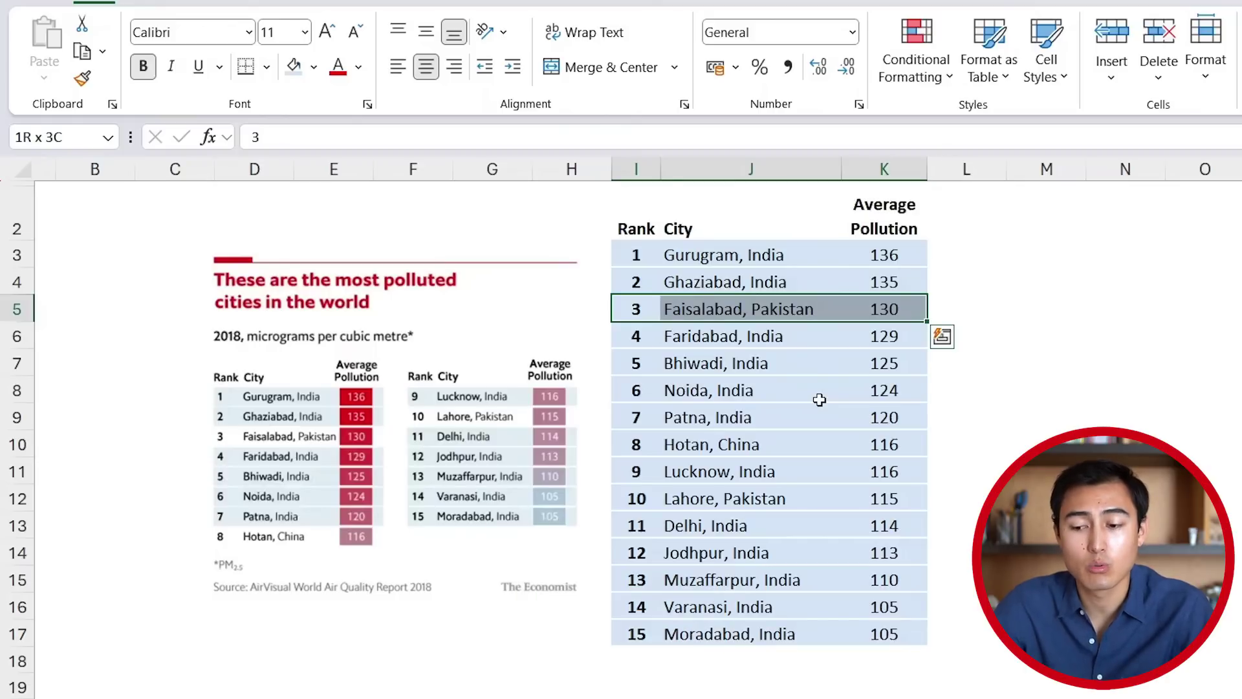
{"action": "key", "text": "alt+h"}
{"action": "key", "text": "h"}
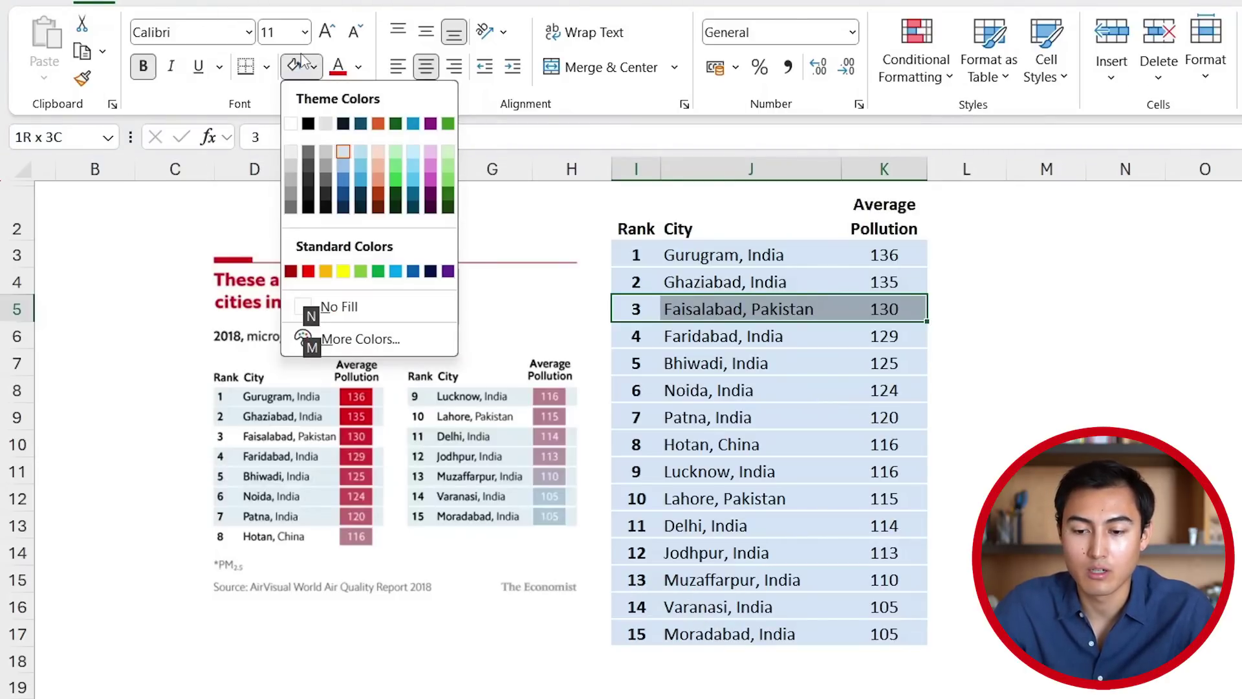
{"action": "key", "text": "Return"}
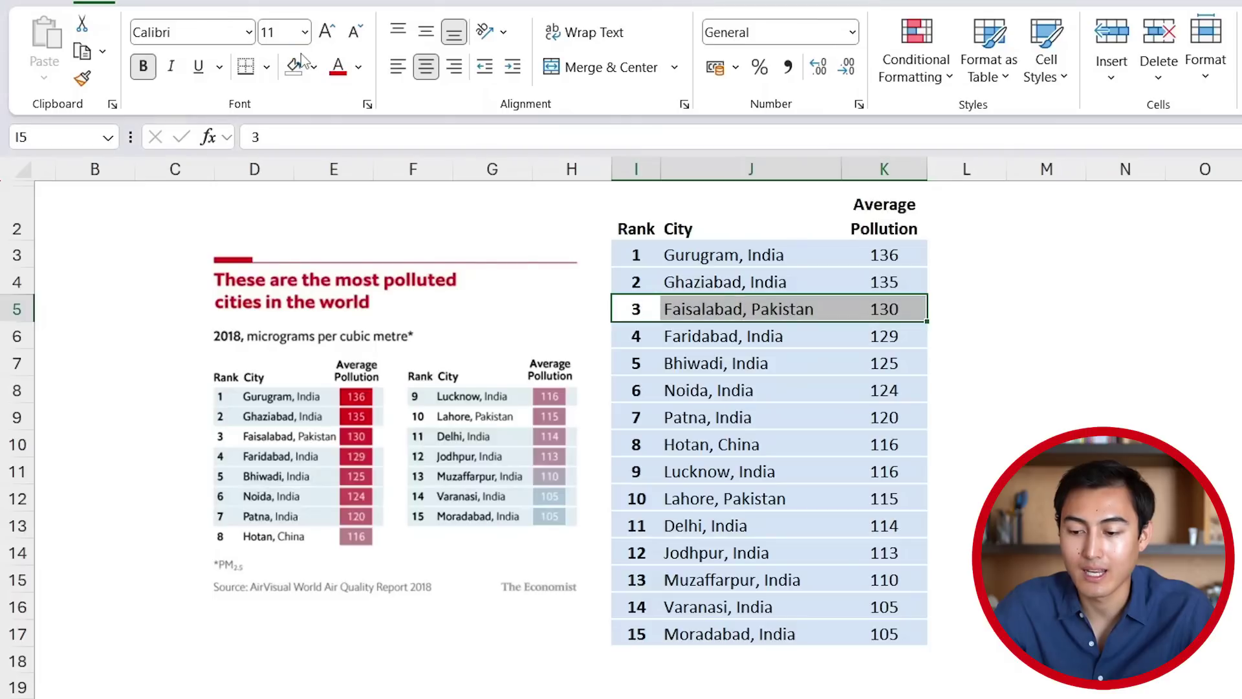
Remove the blue fill from the Hotan and Lahore rows with Alt+H+H+N.
{"action": "key", "text": "Down"}
{"action": "key", "text": "Down"}
{"action": "key", "text": "Down"}
{"action": "key", "text": "Down"}
{"action": "key", "text": "Down"}
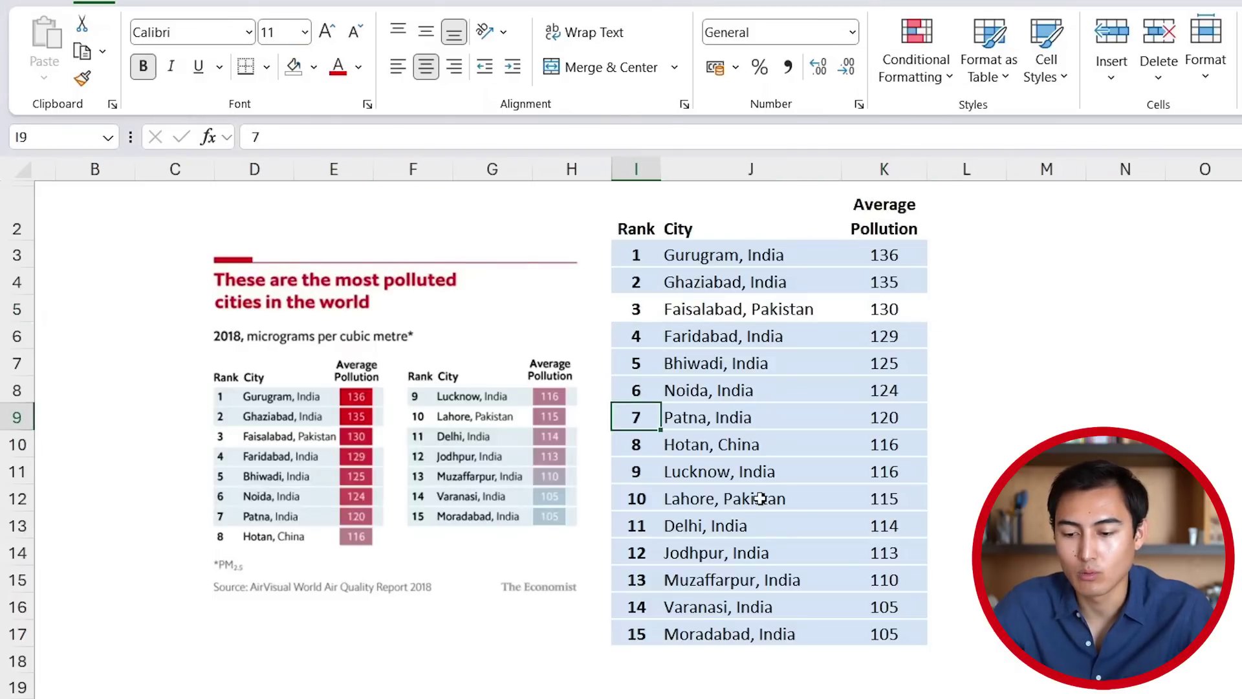
{"action": "key", "text": "shift+Right"}
{"action": "key", "text": "shift+Right"}
{"action": "key", "text": "alt"}
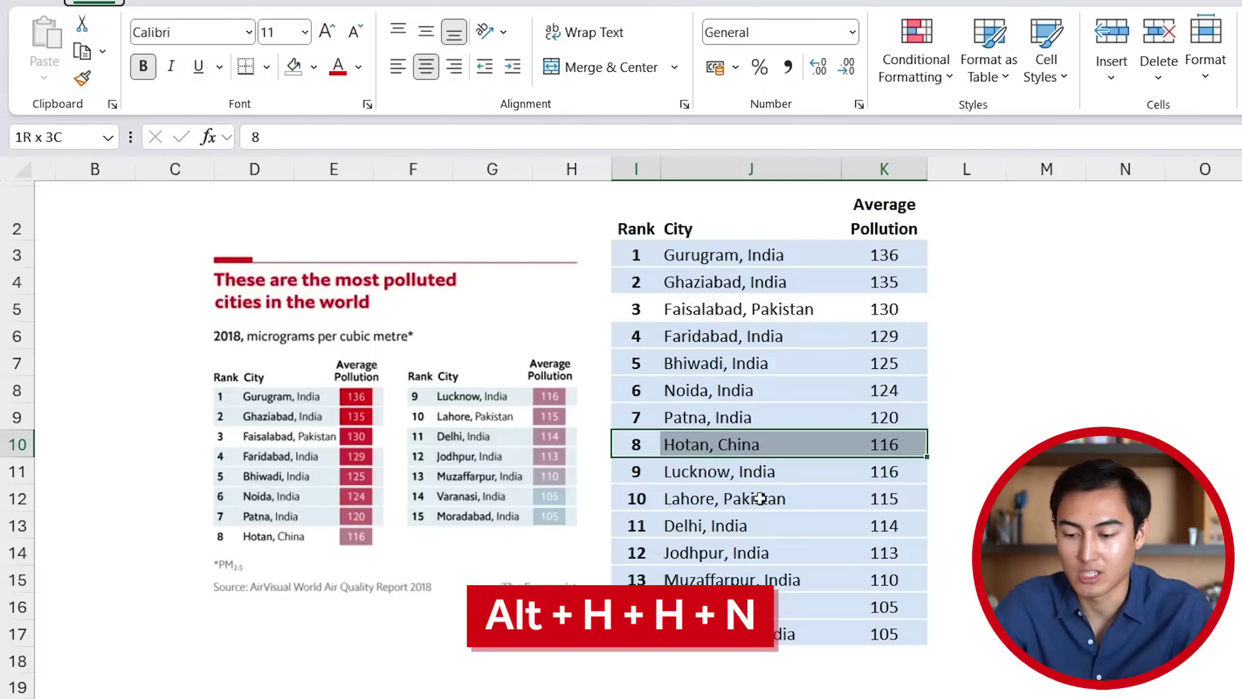
{"action": "key", "text": "h"}
{"action": "key", "text": "h"}
{"action": "key", "text": "n"}
{"action": "key", "text": "Down"}
{"action": "key", "text": "Down"}
{"action": "key", "text": "Down"}
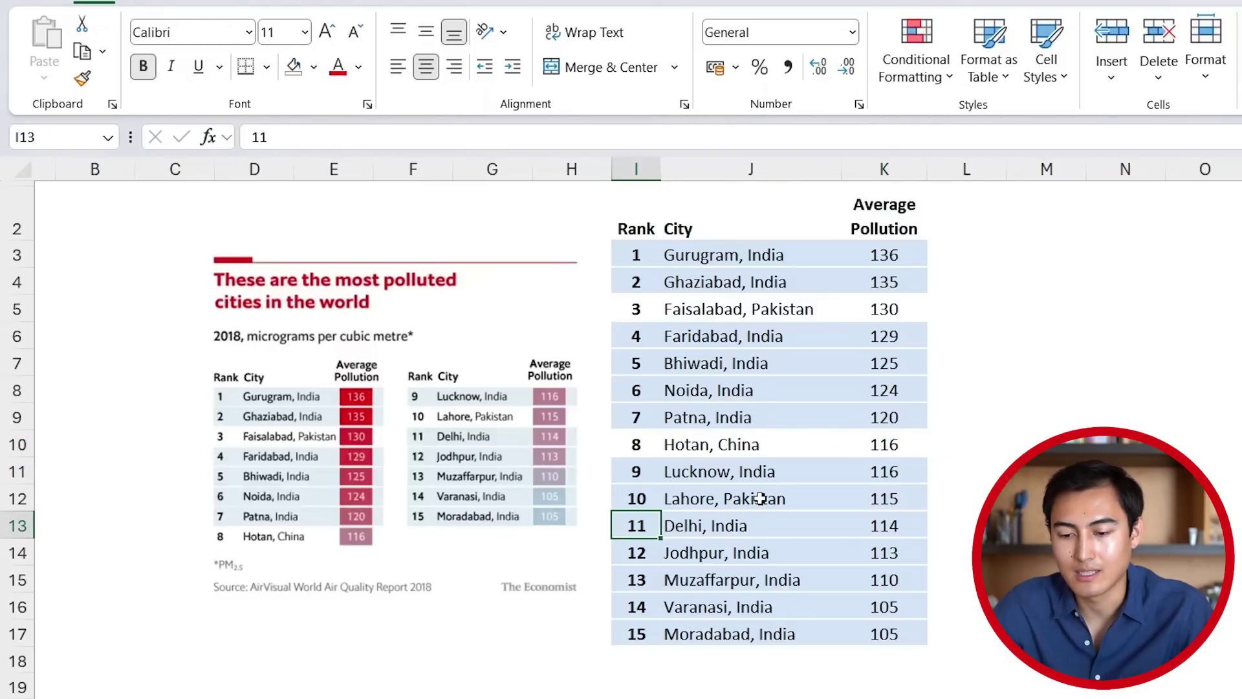
{"action": "key", "text": "Up"}
{"action": "key", "text": "shift+Right"}
{"action": "key", "text": "shift+Right"}
{"action": "key", "text": "alt"}
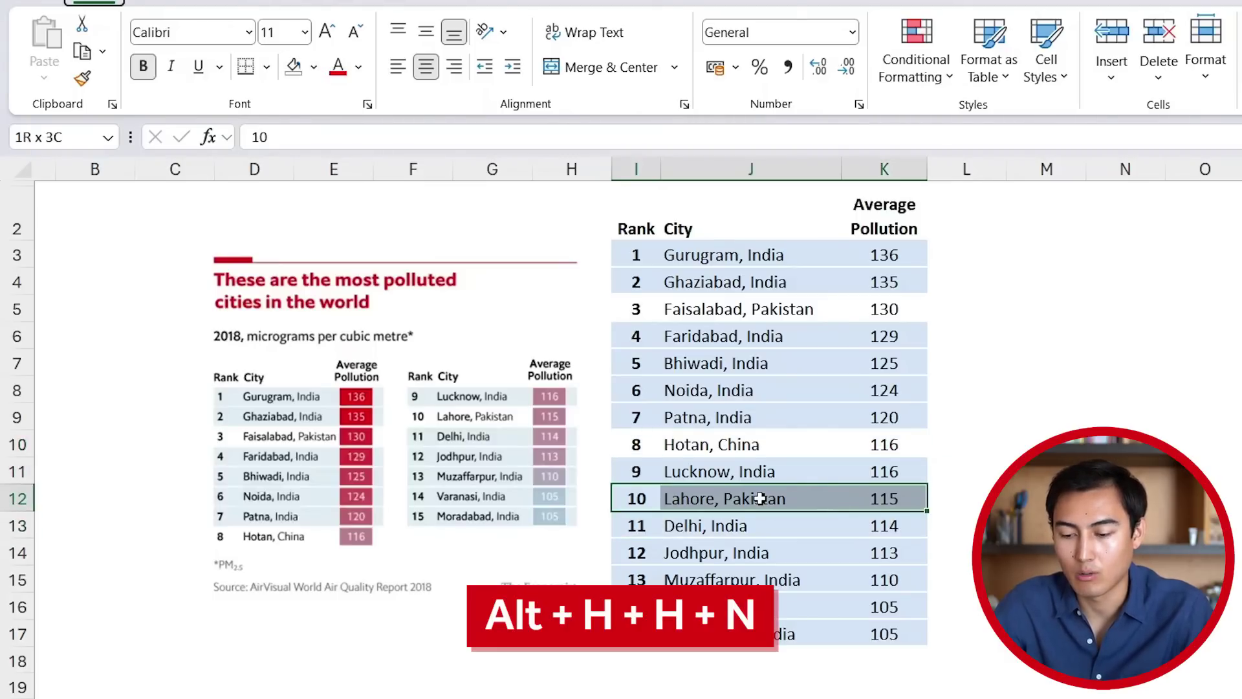
{"action": "key", "text": "h"}
{"action": "key", "text": "h"}
{"action": "key", "text": "n"}
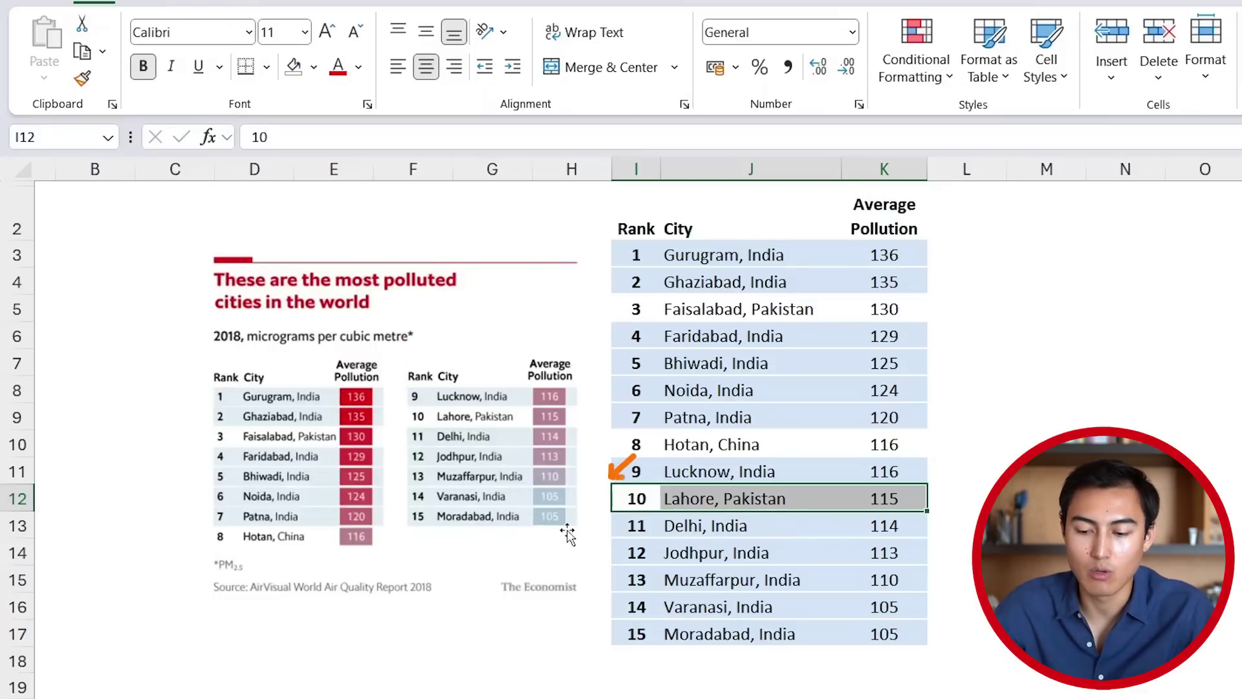
Select the Average Pollution values K3:K17 and start a new custom colour-scale rule.
{"action": "left_click", "coordinate": [889, 260]}
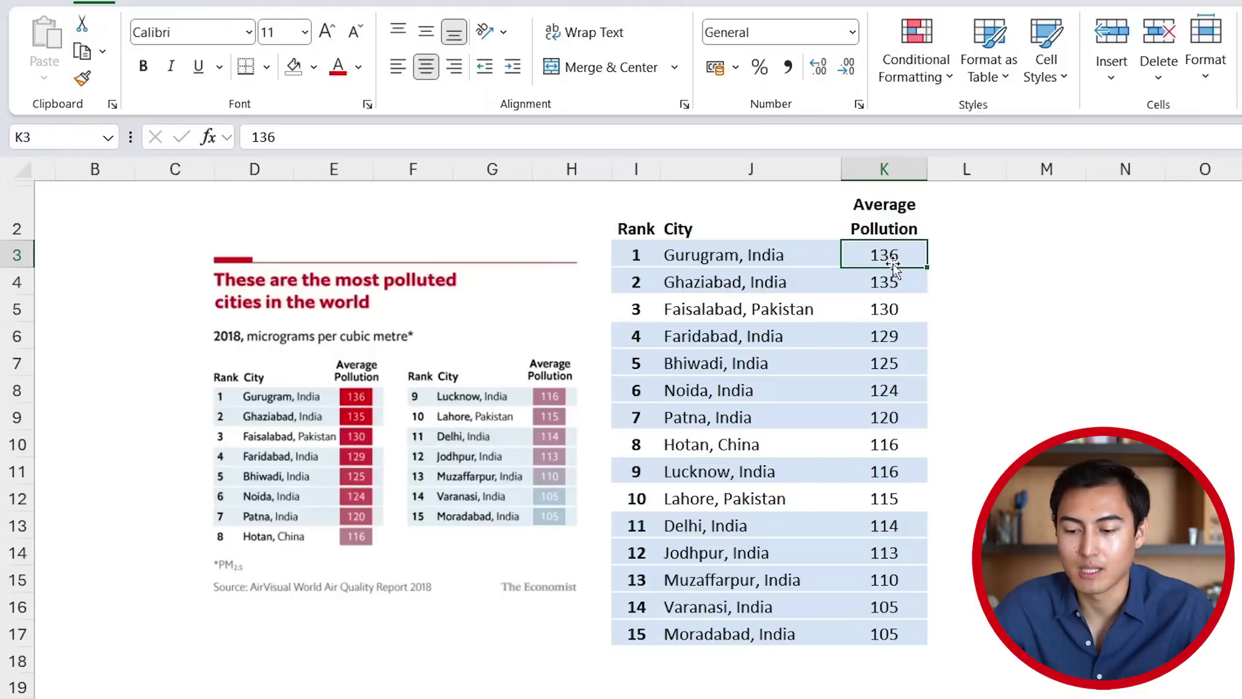
{"action": "key", "text": "ctrl+shift+Down"}
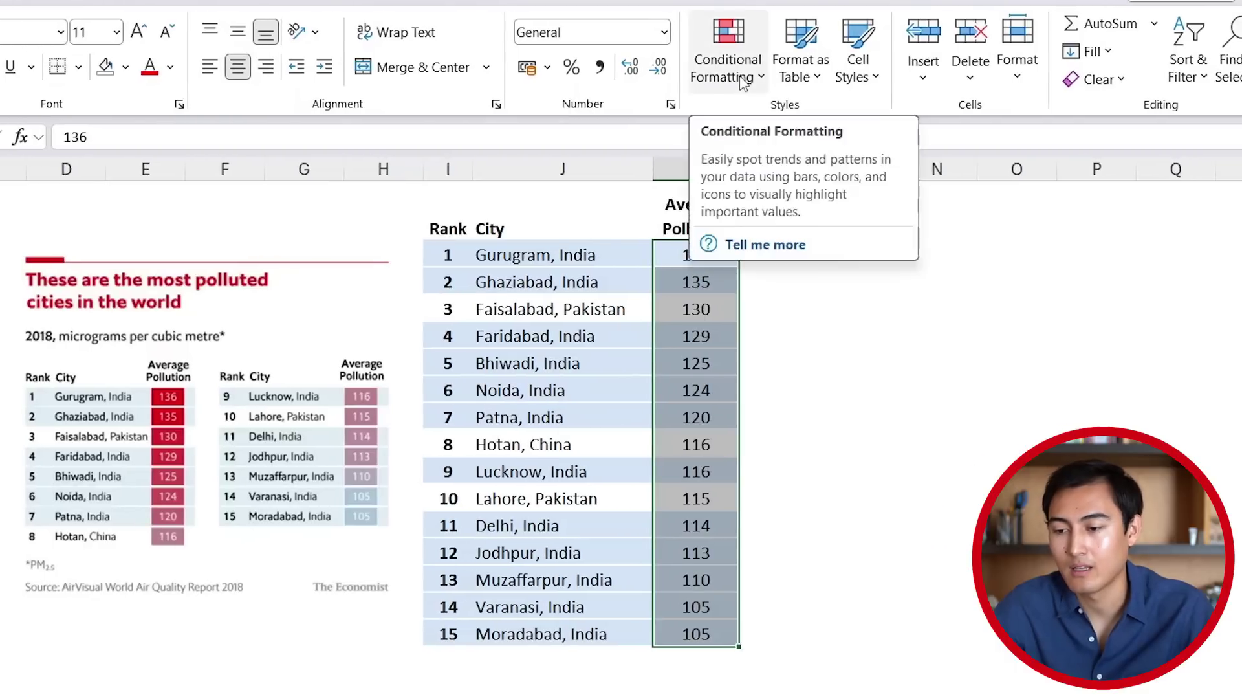
{"action": "left_click", "coordinate": [739, 83]}
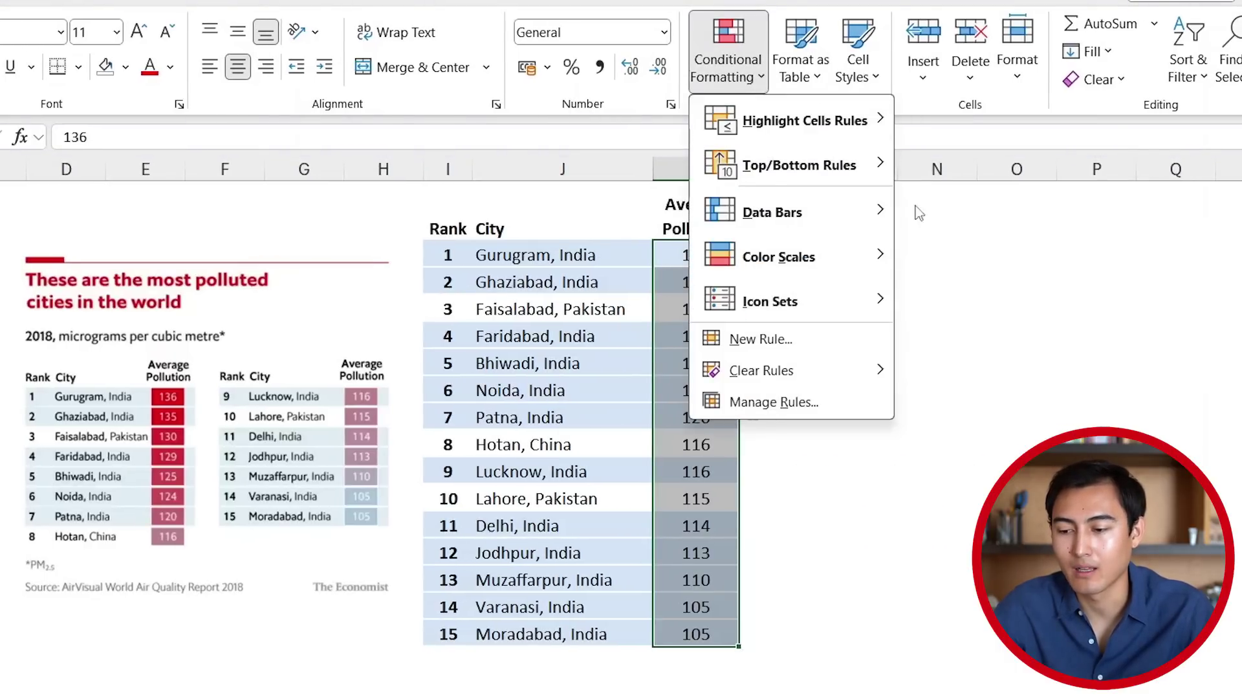
{"action": "mouse_move", "coordinate": [822, 252]}
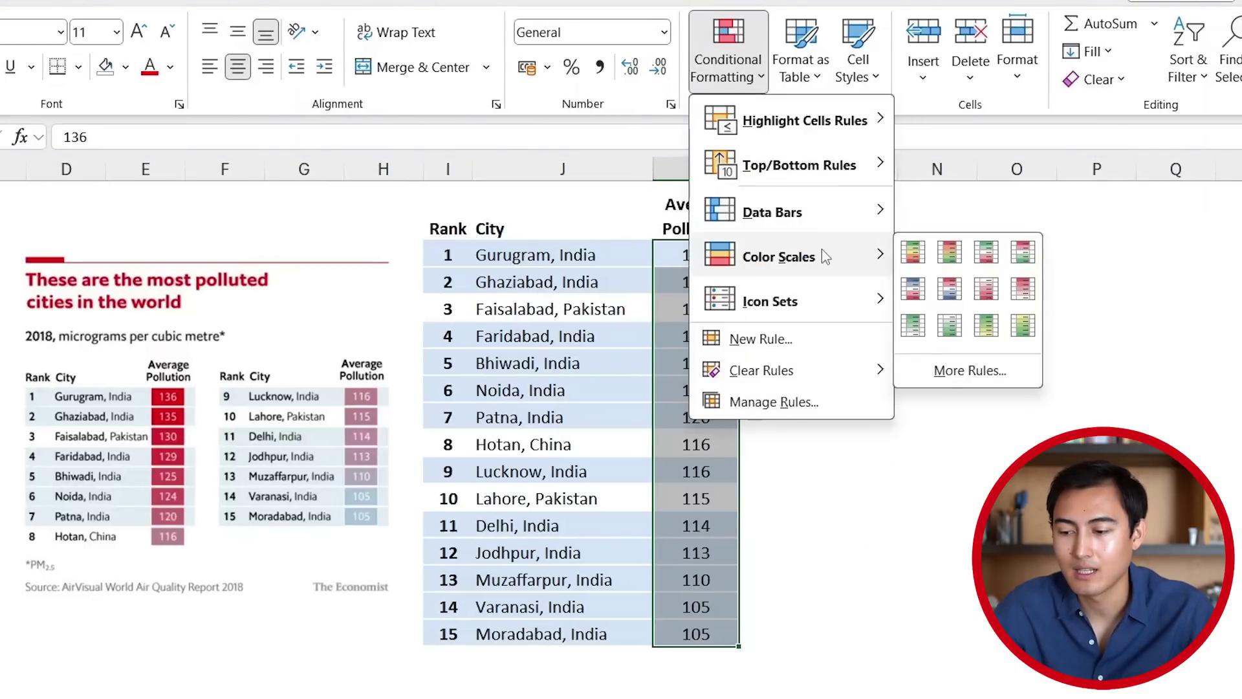
{"action": "left_click", "coordinate": [959, 372]}
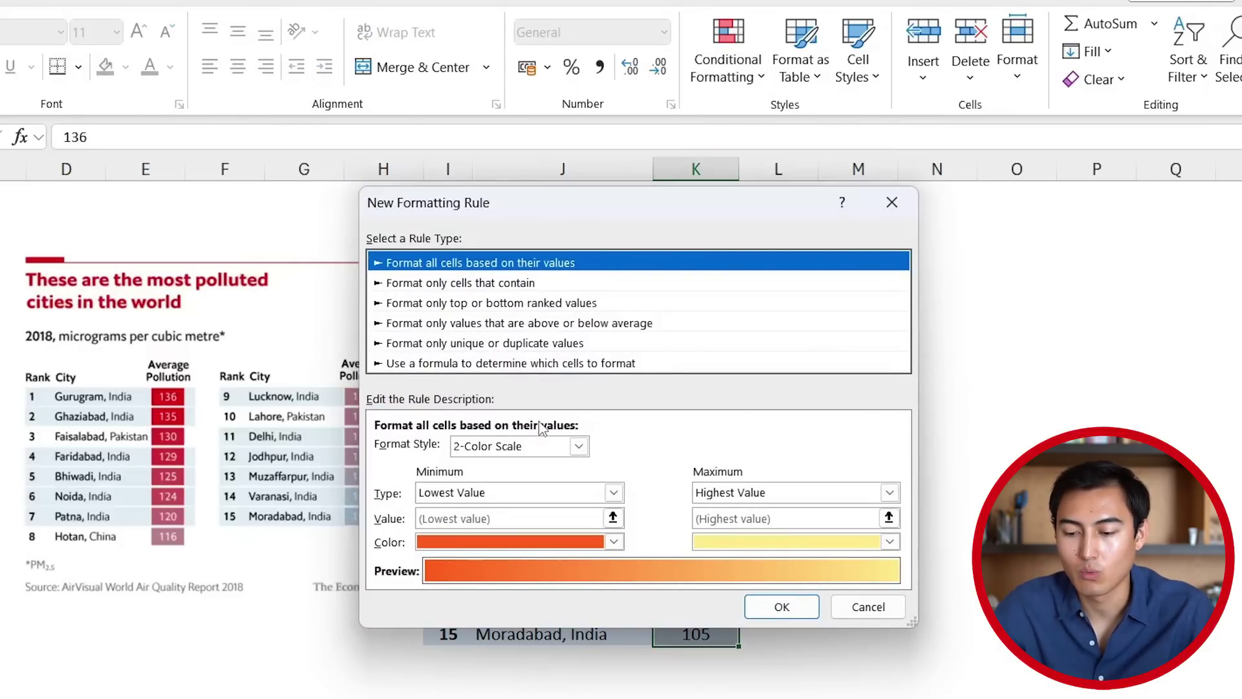
Set the lowest-value colour to dark blue and the highest to red, then apply the scale.
{"action": "left_click", "coordinate": [613, 494]}
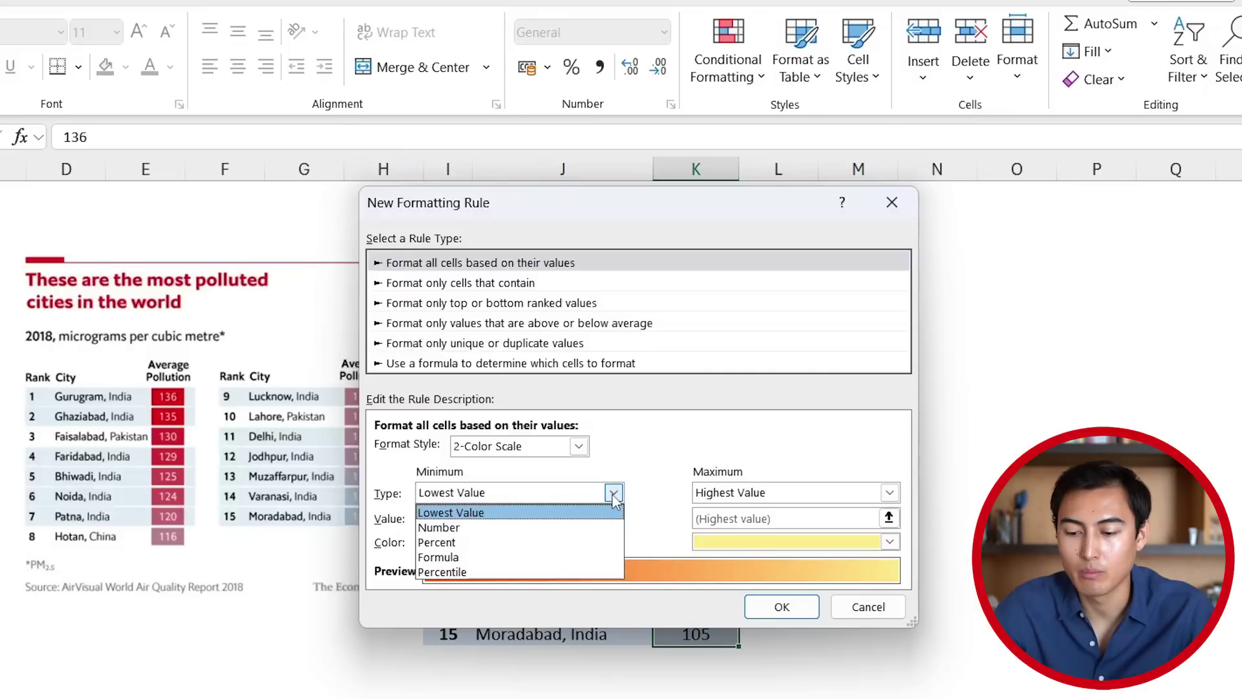
{"action": "left_click", "coordinate": [612, 494]}
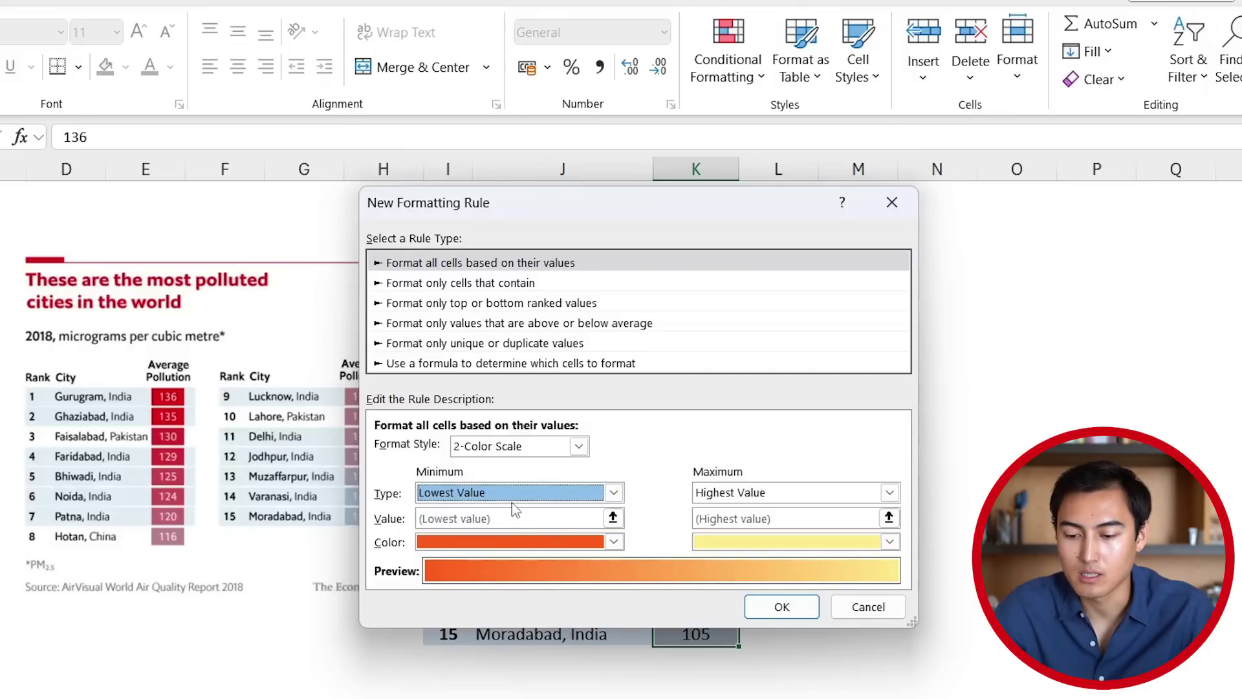
{"action": "left_click", "coordinate": [616, 543]}
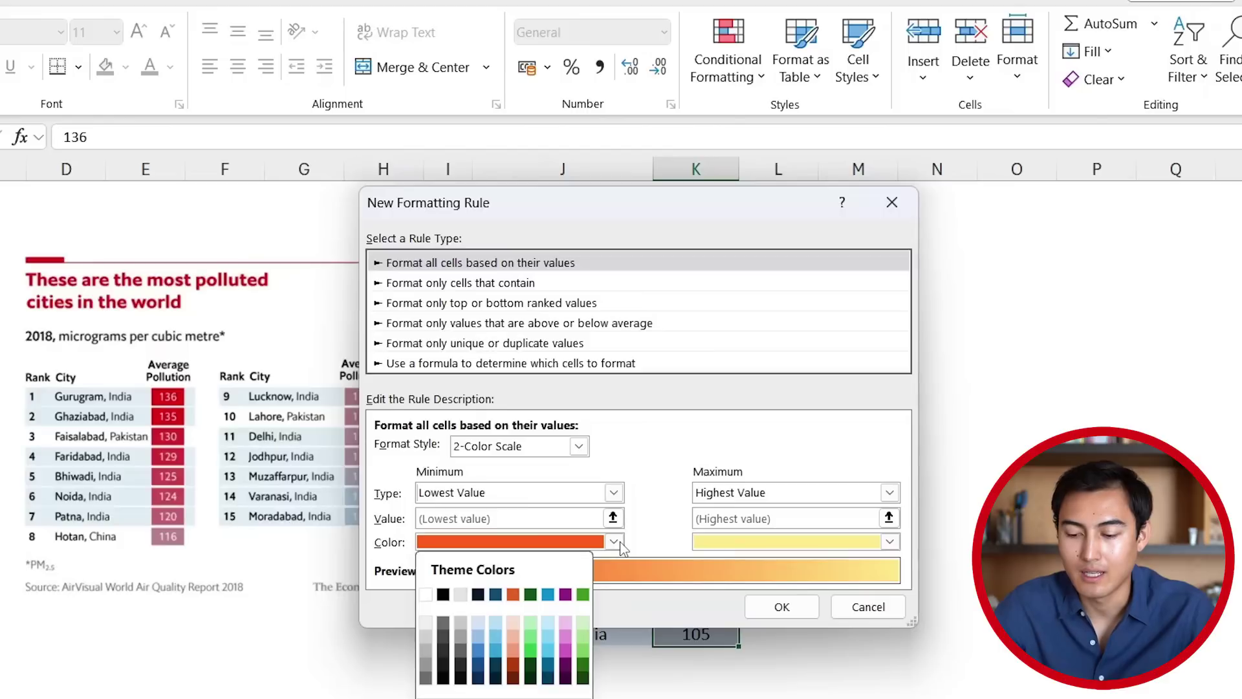
{"action": "left_click", "coordinate": [480, 650]}
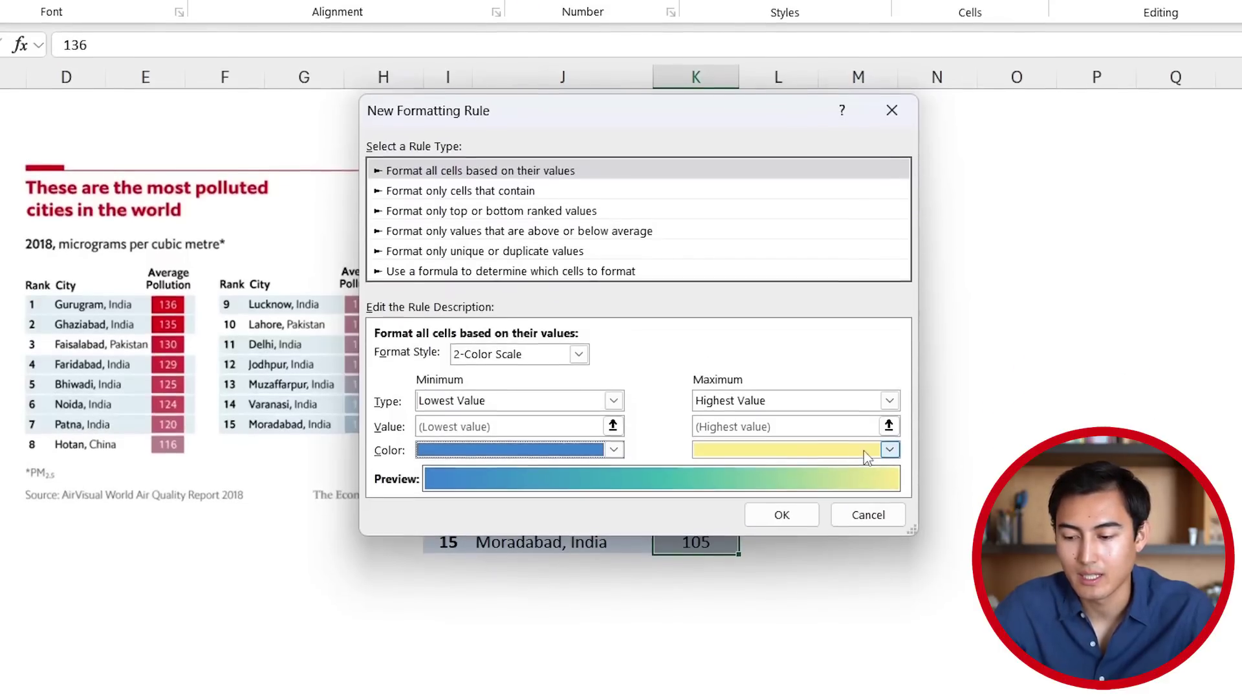
{"action": "left_click", "coordinate": [889, 448]}
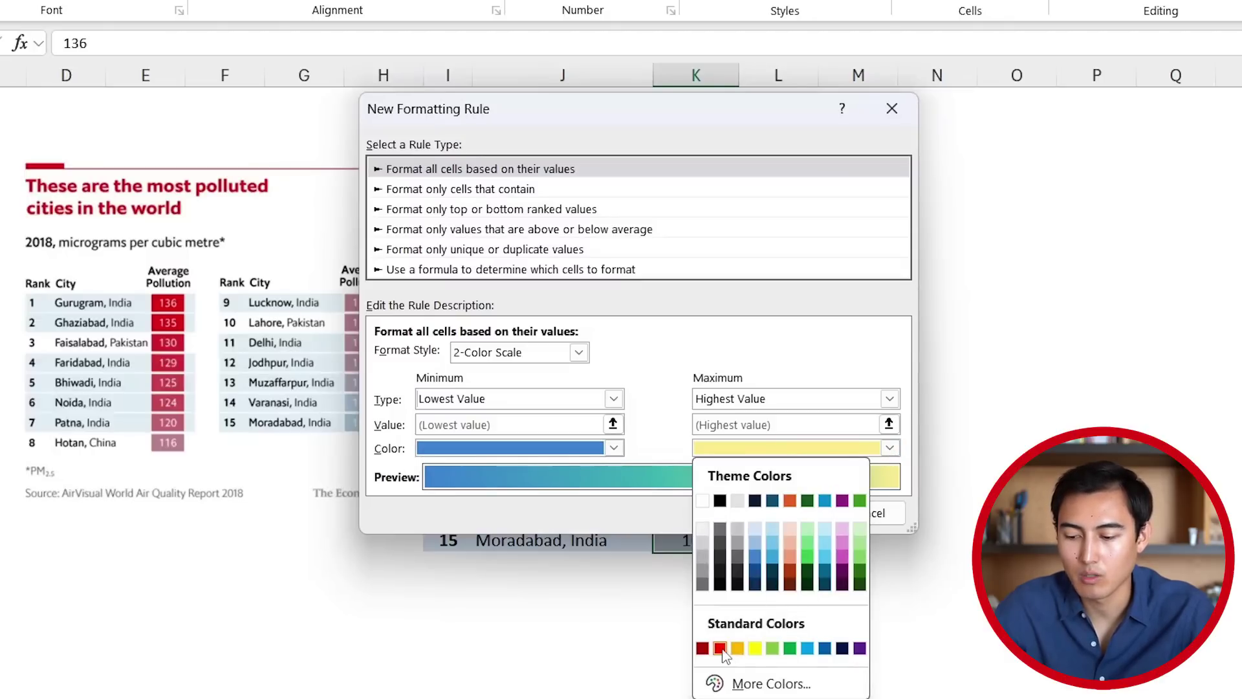
{"action": "left_click", "coordinate": [720, 649]}
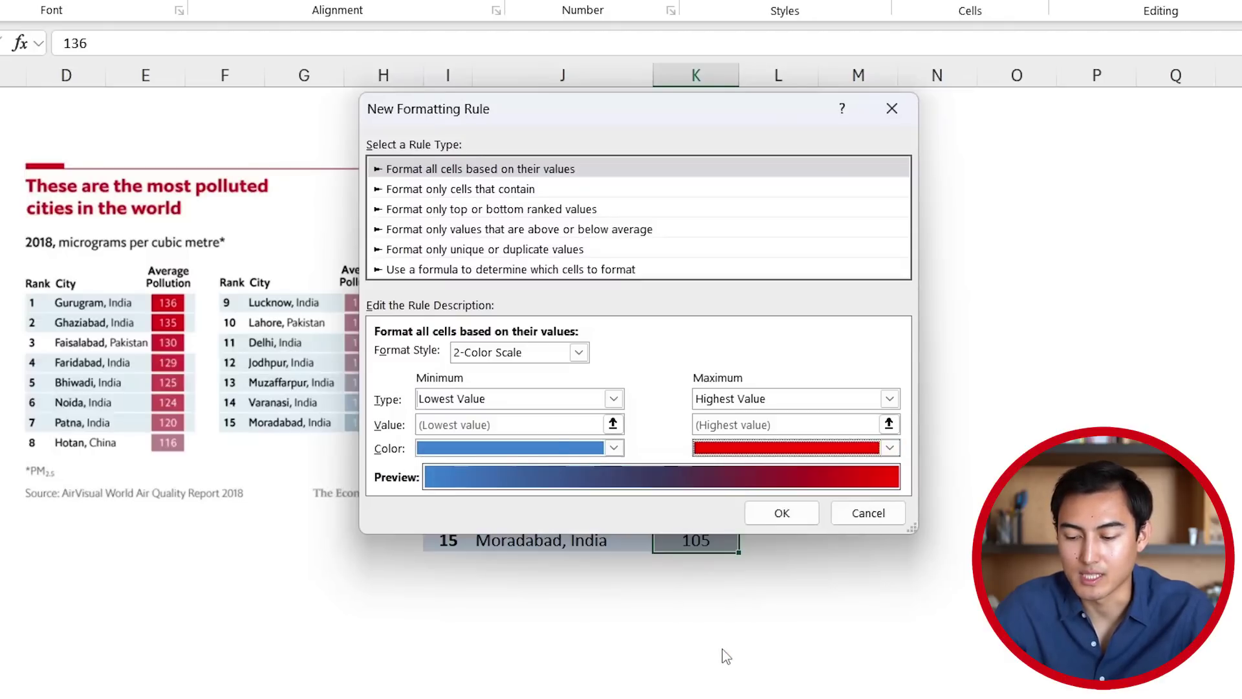
{"action": "left_click", "coordinate": [783, 513]}
{"action": "left_click", "coordinate": [849, 350]}
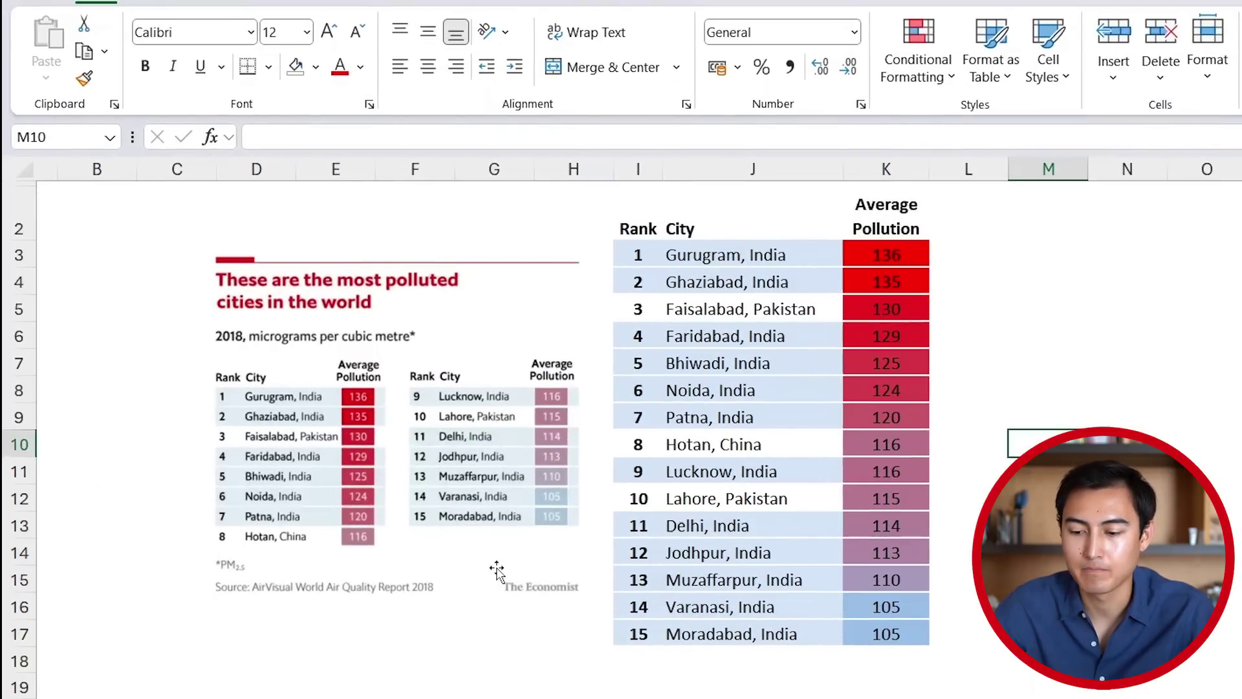
Move the ranks 9–15 rows (I11:K17) beside the first table, starting at M11.
{"action": "left_click", "coordinate": [642, 473]}
{"action": "key", "text": "ctrl+shift+Down"}
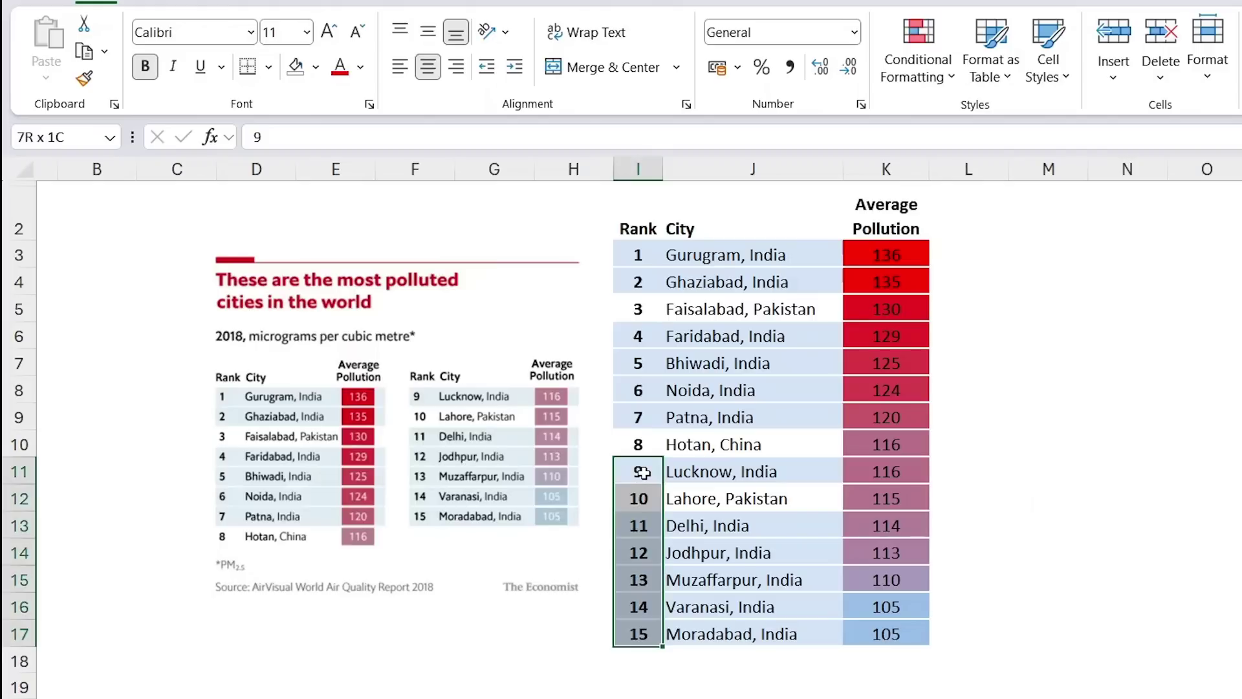
{"action": "key", "text": "ctrl+shift+Right"}
{"action": "key", "text": "ctrl+q"}
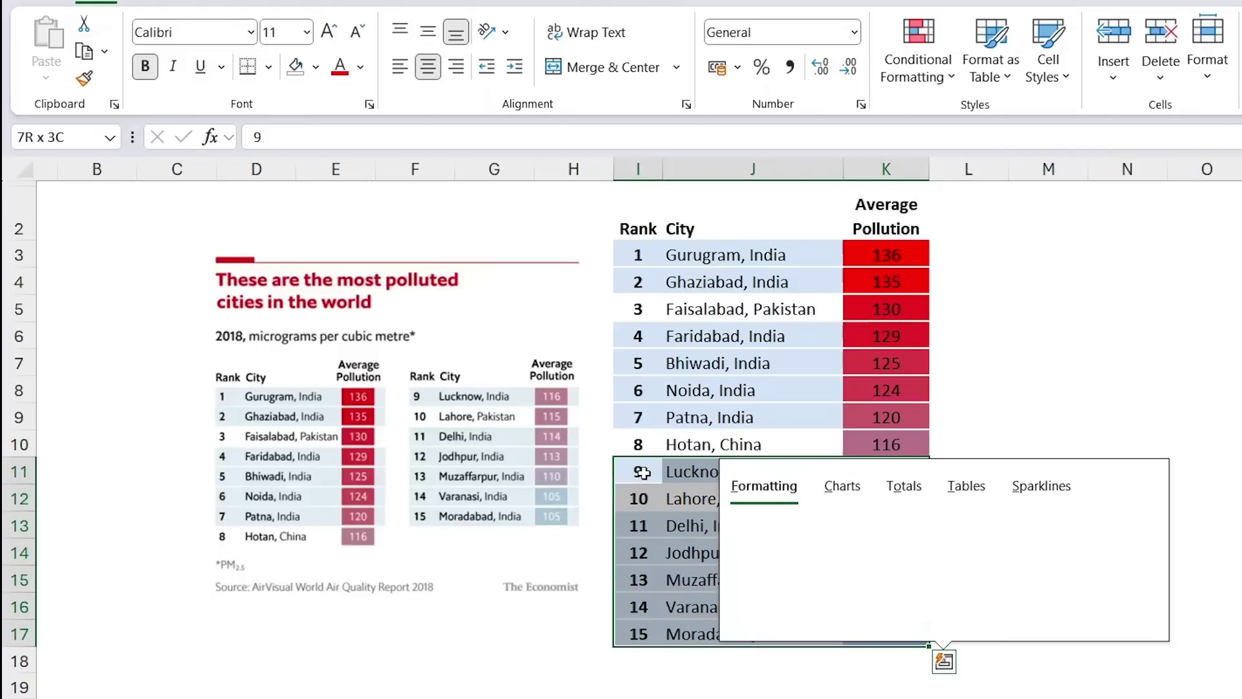
{"action": "key", "text": "ctrl+x"}
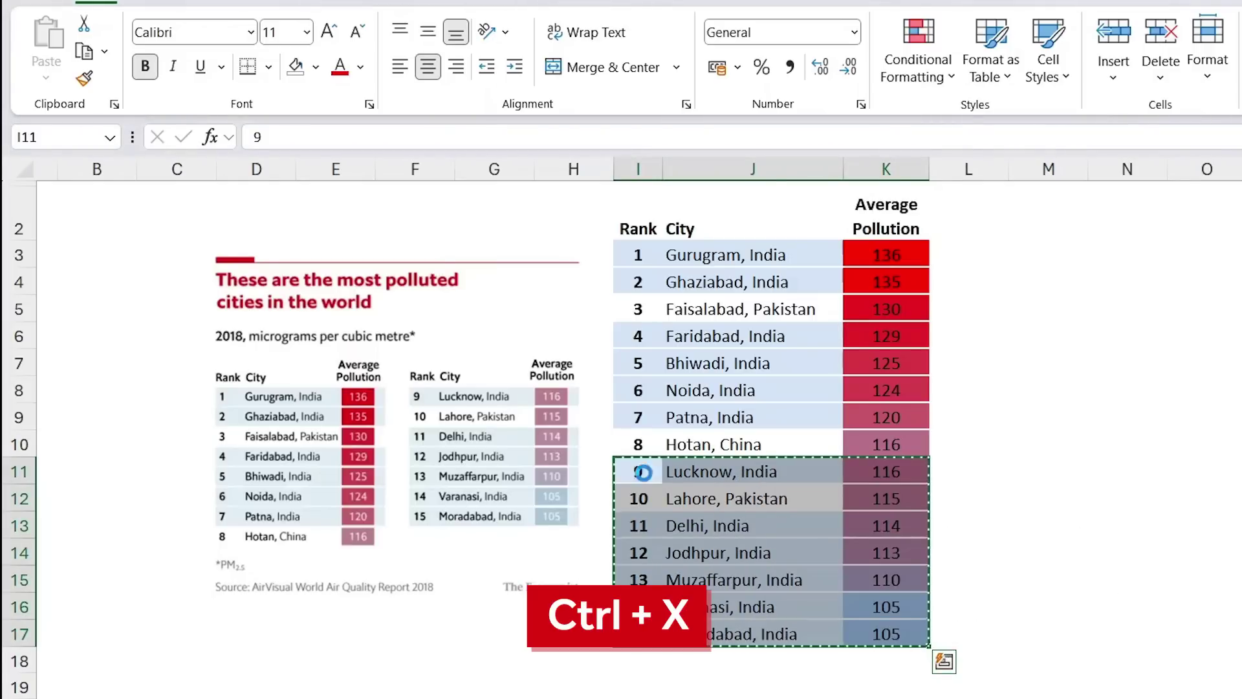
{"action": "key", "text": "Right"}
{"action": "key", "text": "Right"}
{"action": "key", "text": "Right"}
{"action": "key", "text": "Right"}
{"action": "key", "text": "Up"}
{"action": "key", "text": "Up"}
{"action": "key", "text": "Up"}
{"action": "key", "text": "Up"}
{"action": "key", "text": "Up"}
{"action": "key", "text": "Up"}
{"action": "key", "text": "Up"}
{"action": "key", "text": "Up"}
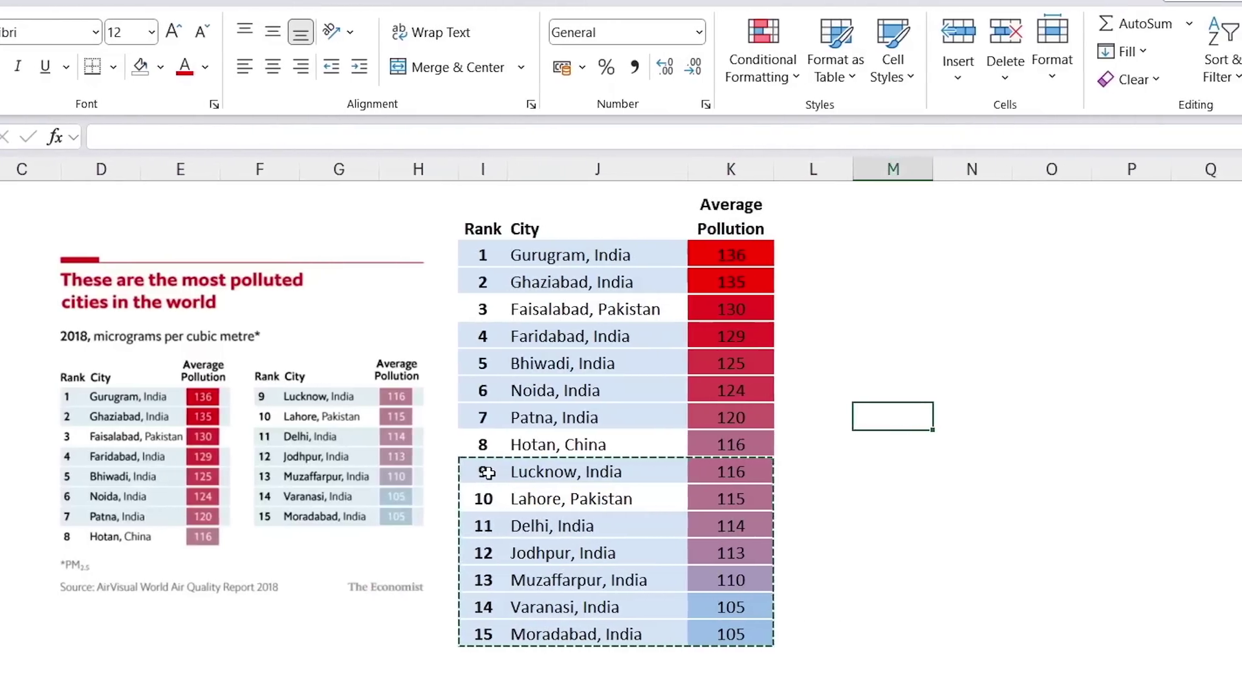
{"action": "key", "text": "ctrl+v"}
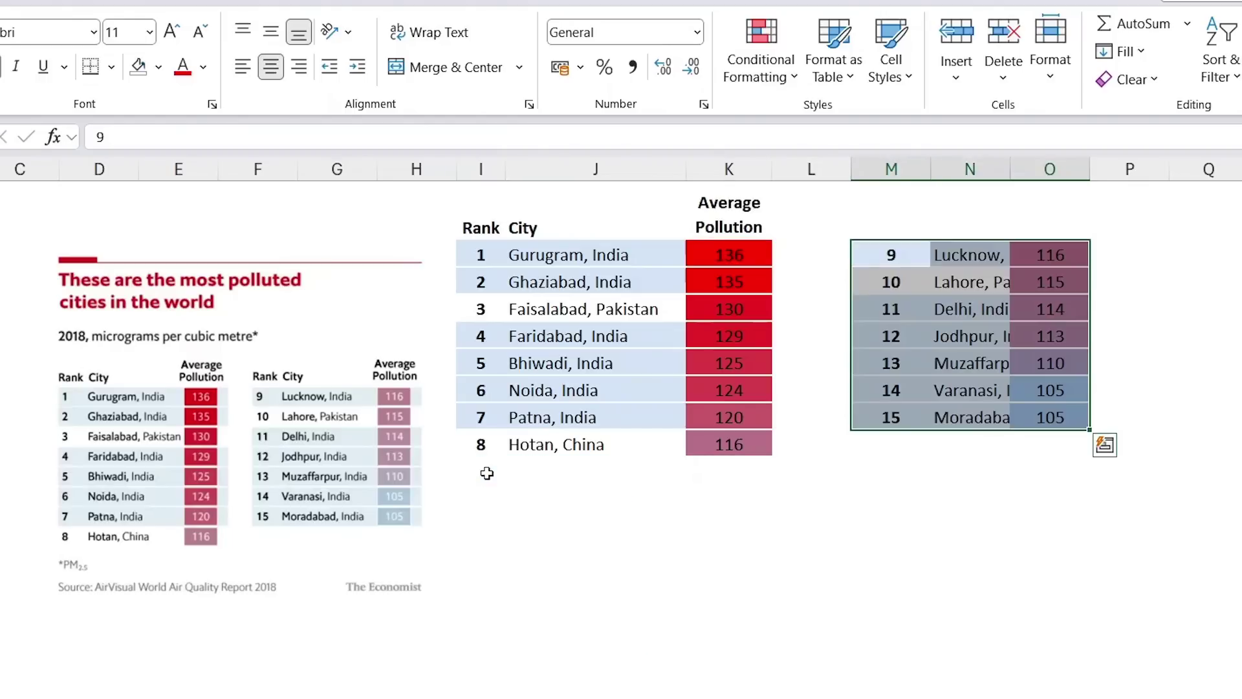
Narrow gap column L, copy the header row above the second table, and autofit column N.
{"action": "left_click_drag", "start_coordinate": [851, 170], "coordinate": [807, 170]}
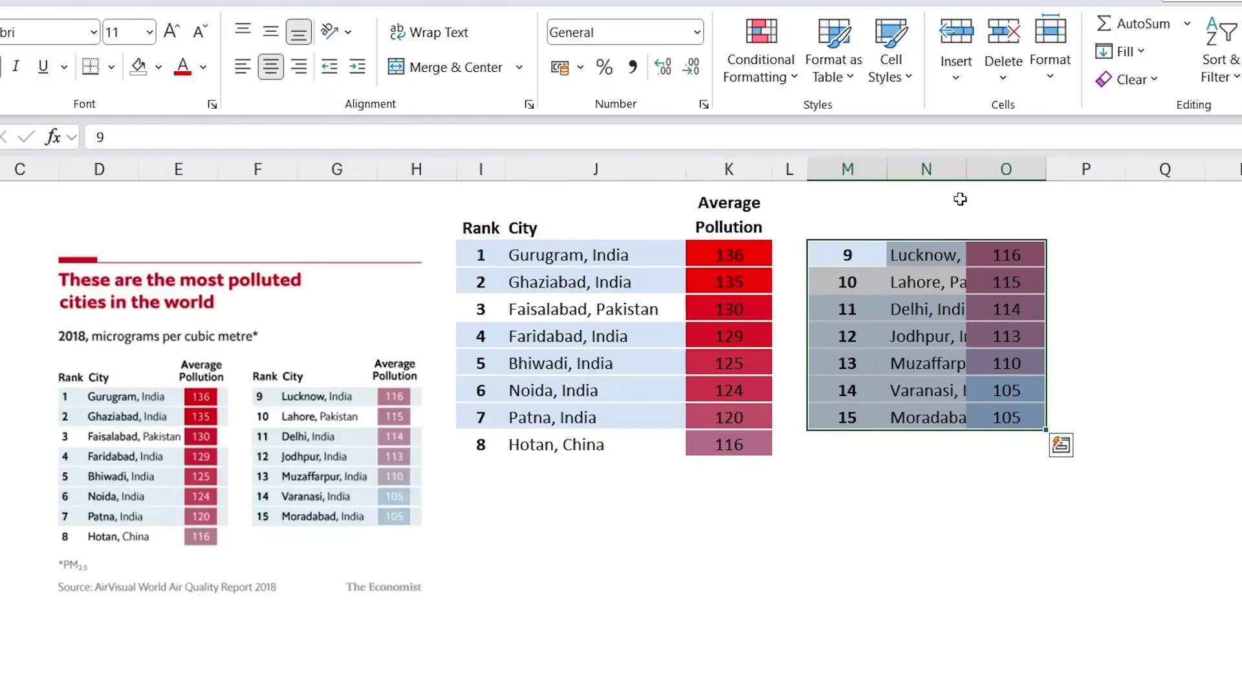
{"action": "left_click", "coordinate": [476, 227]}
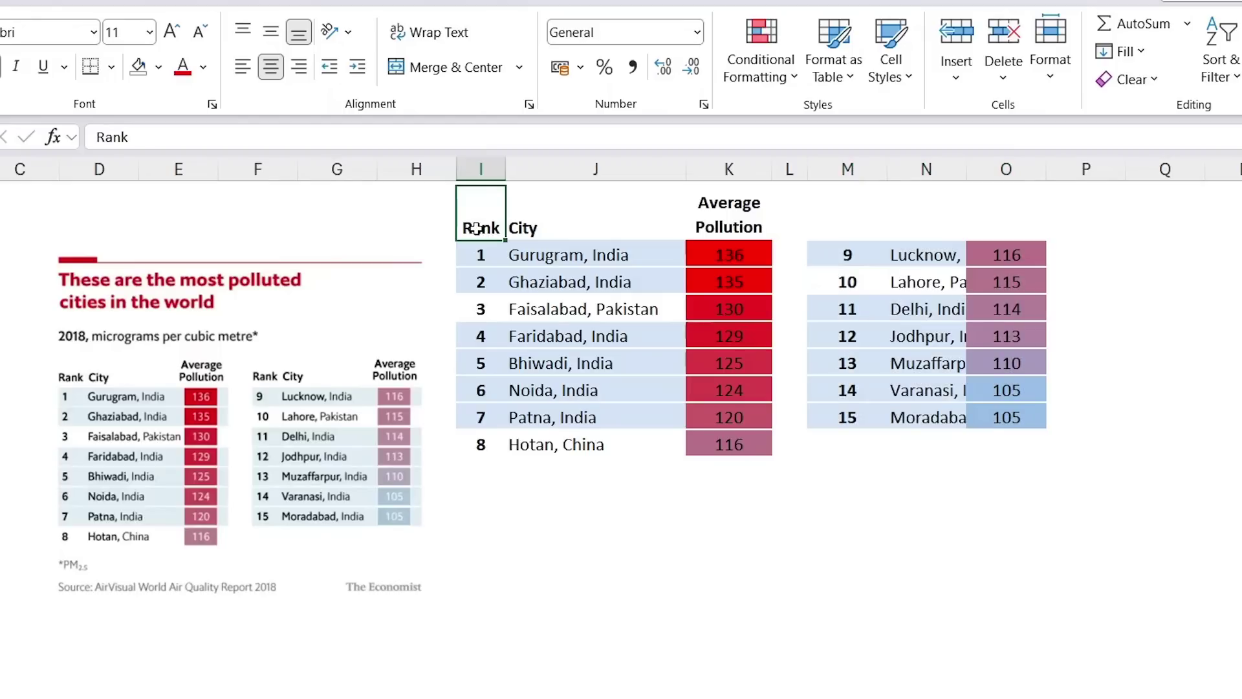
{"action": "key", "text": "shift+Right"}
{"action": "key", "text": "shift+Right"}
{"action": "key", "text": "ctrl+c"}
{"action": "key", "text": "Right"}
{"action": "key", "text": "Right"}
{"action": "key", "text": "Right"}
{"action": "key", "text": "Right"}
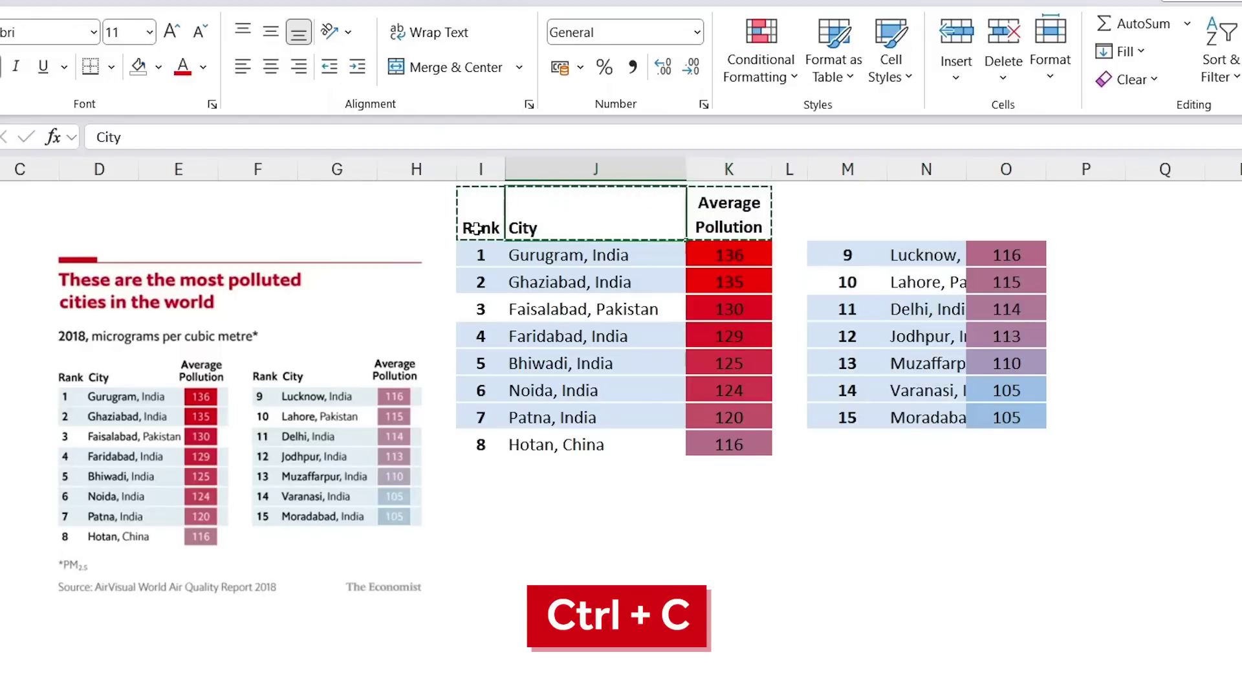
{"action": "key", "text": "ctrl+v"}
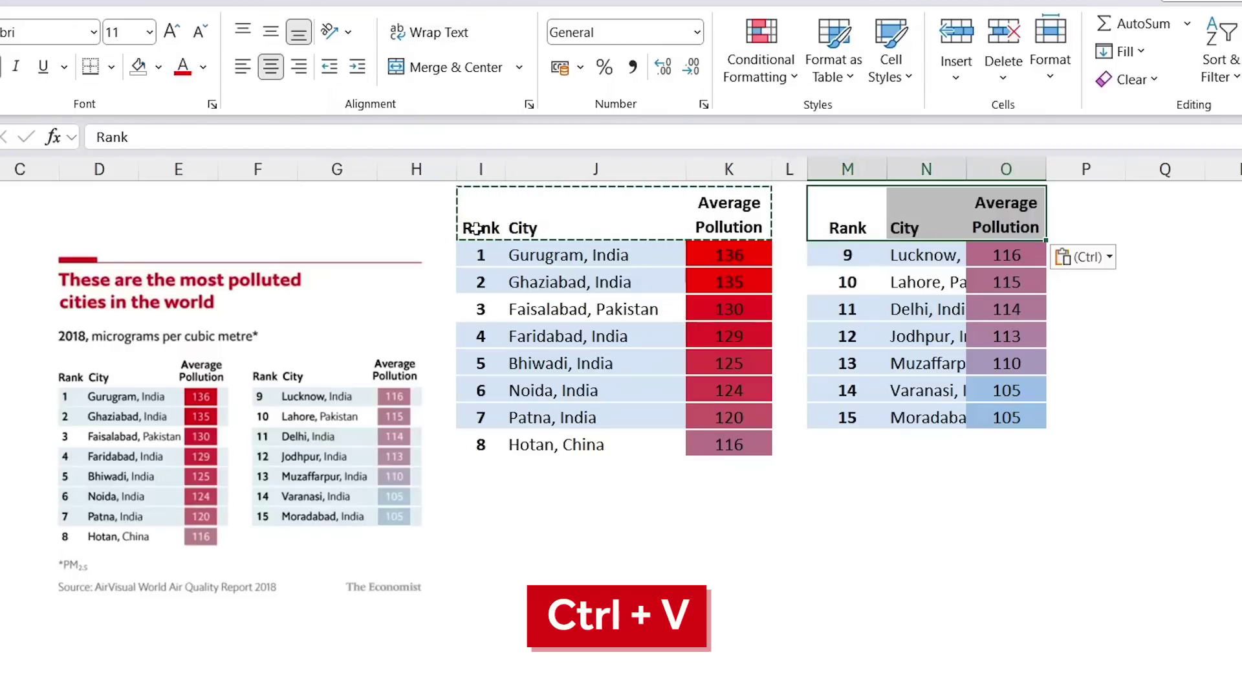
{"action": "double_click", "coordinate": [967, 169]}
{"action": "key", "text": "Down"}
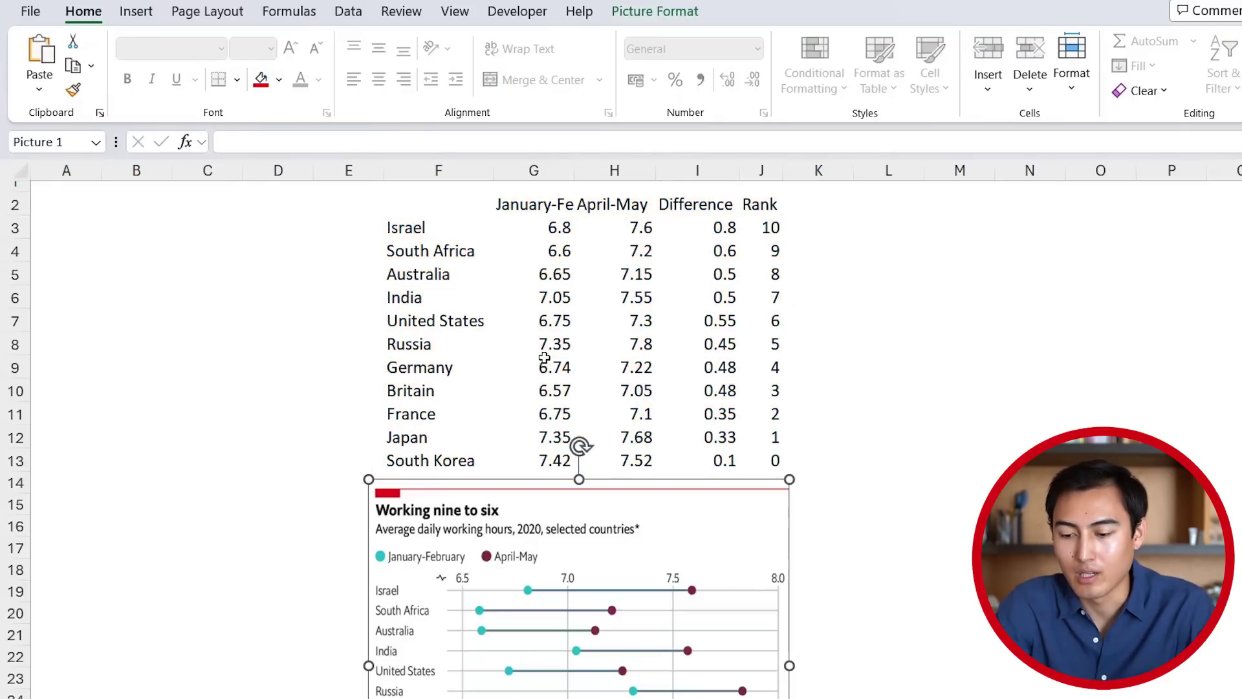
Select F2:I13, covering countries with January-February, April-May and Difference values.
{"action": "scroll", "coordinate": [233, 352], "scroll_direction": "down", "scroll_amount": 2}
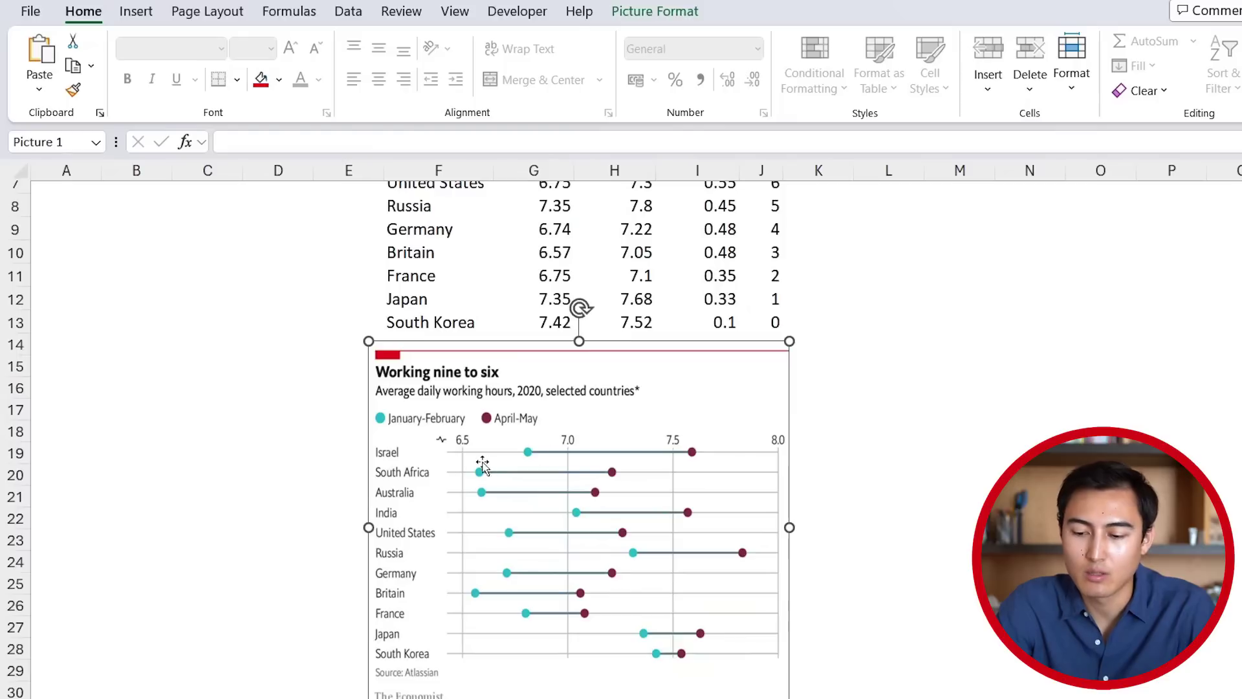
{"action": "left_click", "coordinate": [308, 382]}
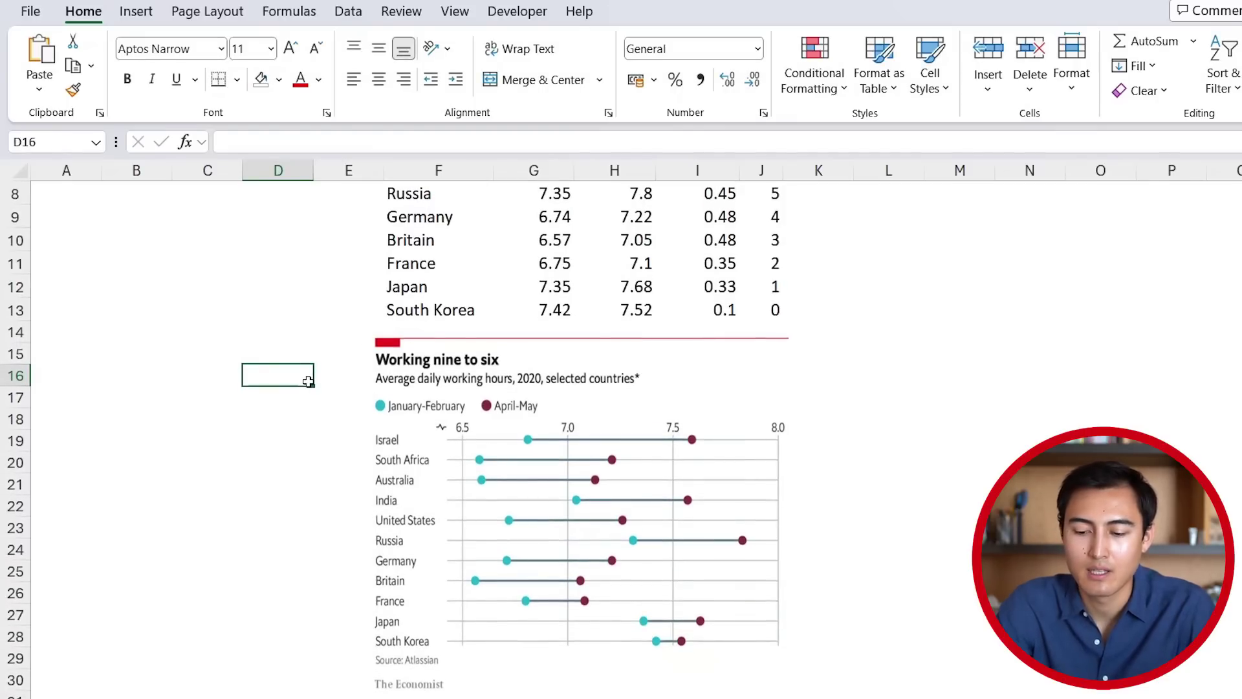
{"action": "scroll", "coordinate": [309, 382], "scroll_direction": "up", "scroll_amount": 2}
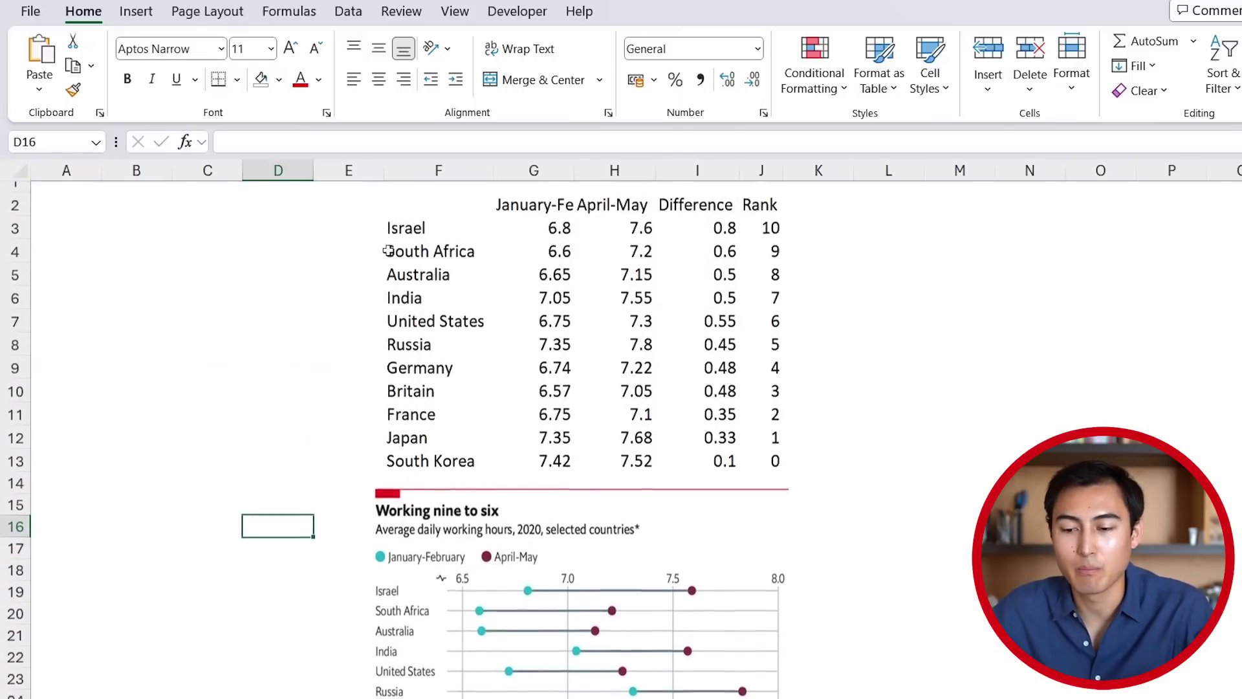
{"action": "left_click", "coordinate": [427, 203]}
{"action": "key", "text": "shift+Down"}
{"action": "key", "text": "shift+Down"}
{"action": "key", "text": "shift+Down"}
{"action": "key", "text": "shift+Down"}
{"action": "key", "text": "shift+Down"}
{"action": "key", "text": "shift+Down"}
{"action": "key", "text": "shift+Down"}
{"action": "key", "text": "shift+Down"}
{"action": "key", "text": "shift+Down"}
{"action": "key", "text": "shift+Down"}
{"action": "key", "text": "shift+Down"}
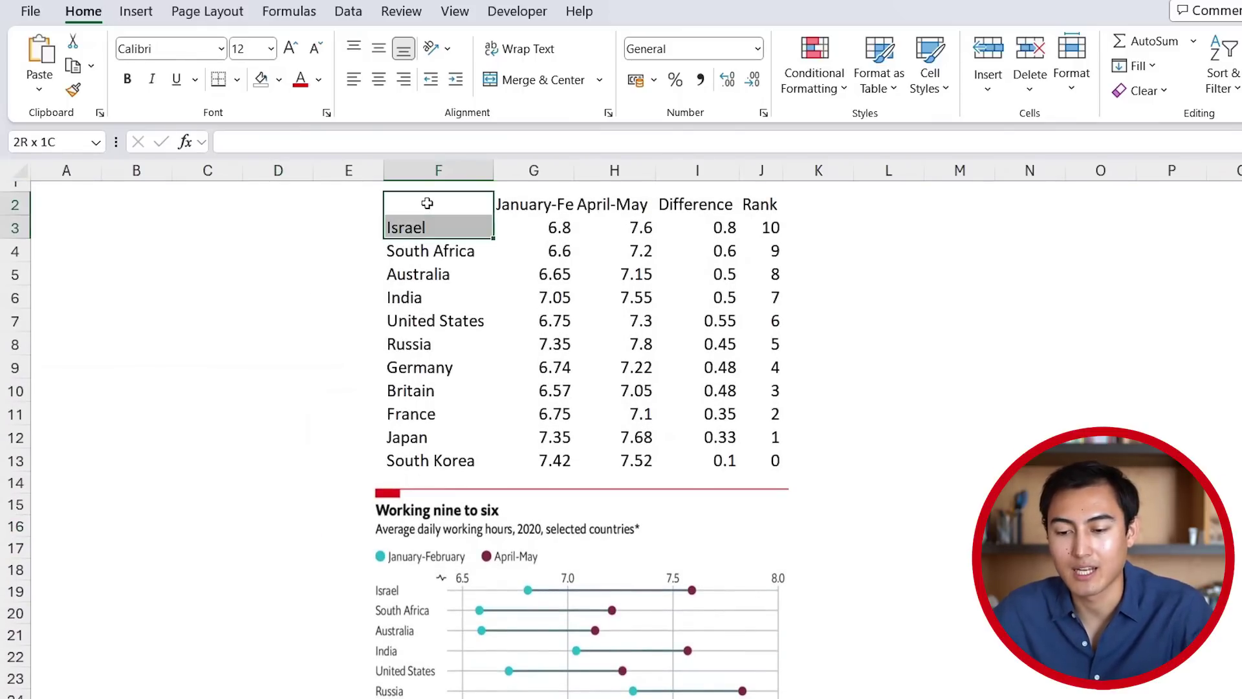
{"action": "key", "text": "shift+Right"}
{"action": "key", "text": "shift+Right"}
{"action": "key", "text": "shift+Right"}
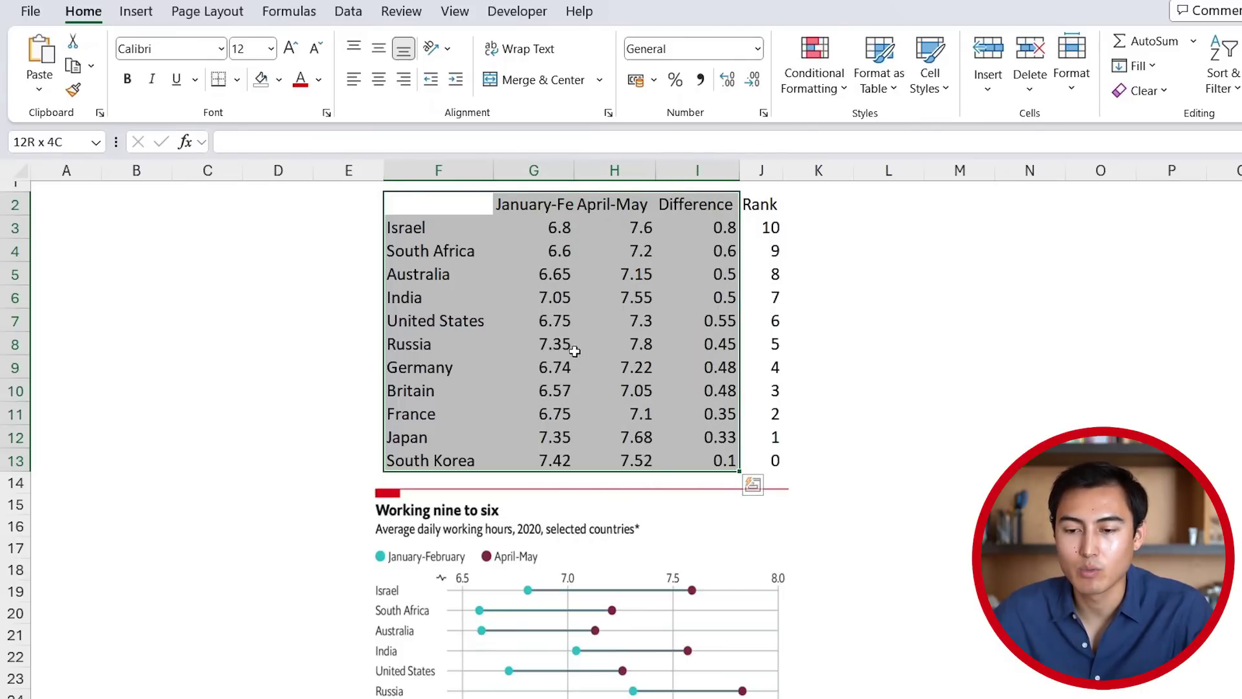
Insert a stacked bar chart from the selection and place it right of the table.
{"action": "left_click", "coordinate": [136, 13]}
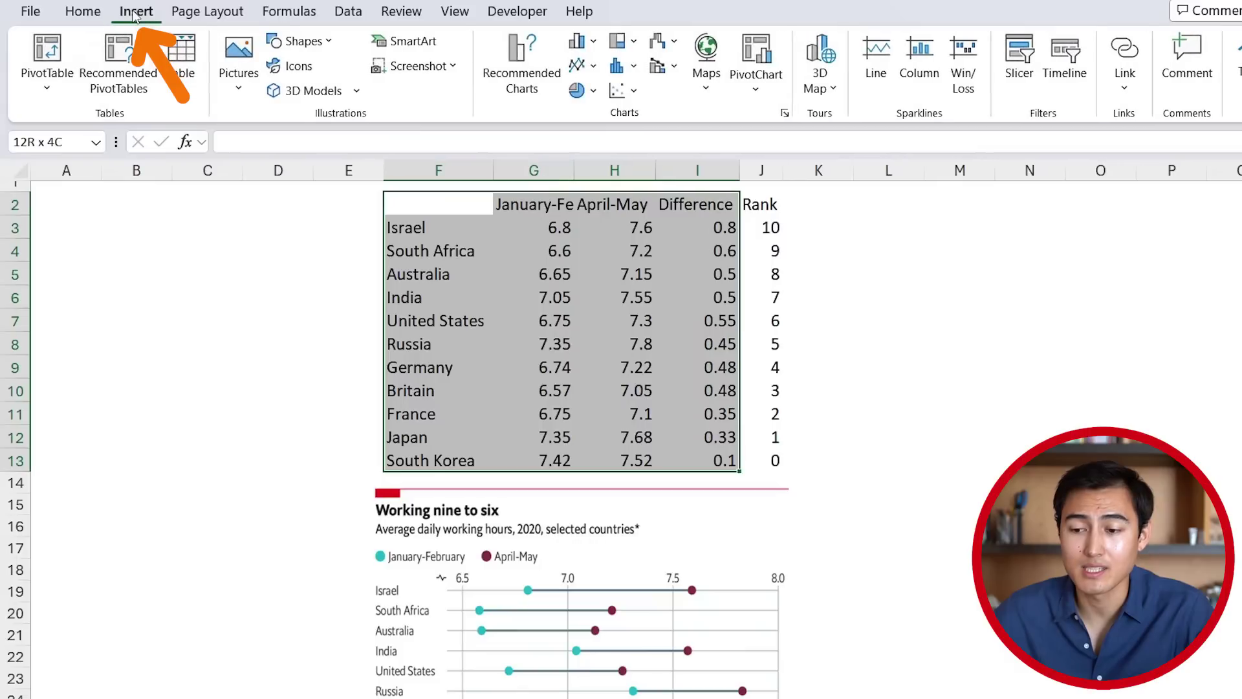
{"action": "left_click", "coordinate": [593, 43]}
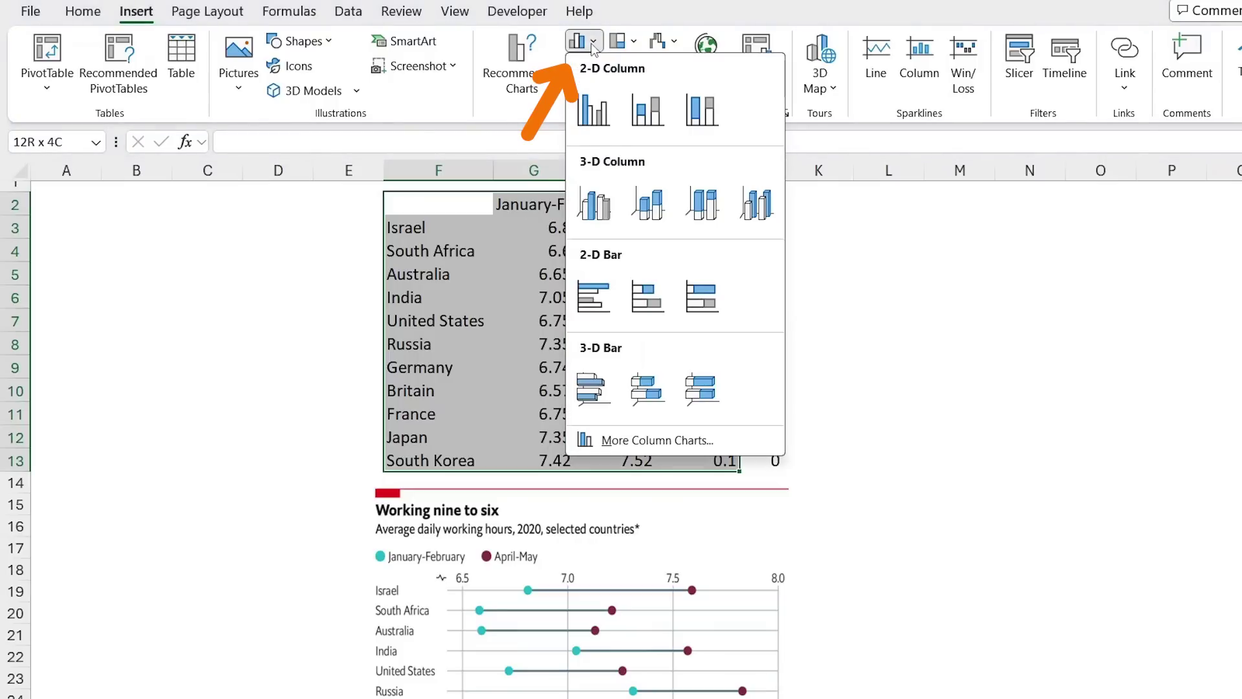
{"action": "left_click", "coordinate": [644, 297]}
{"action": "left_click_drag", "start_coordinate": [515, 325], "coordinate": [865, 394]}
{"action": "scroll", "coordinate": [860, 392], "scroll_direction": "right", "scroll_amount": 3}
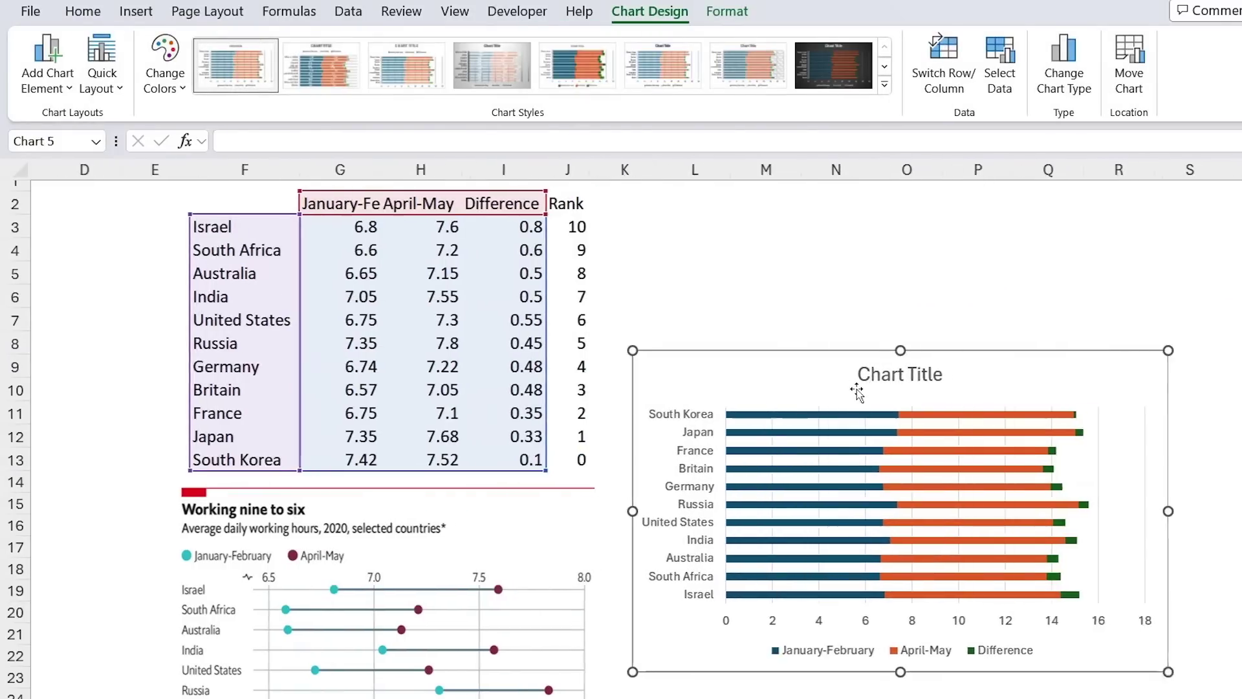
{"action": "scroll", "coordinate": [857, 392], "scroll_direction": "right", "scroll_amount": 1}
Delete the chart title and the legend.
{"action": "left_click", "coordinate": [837, 381]}
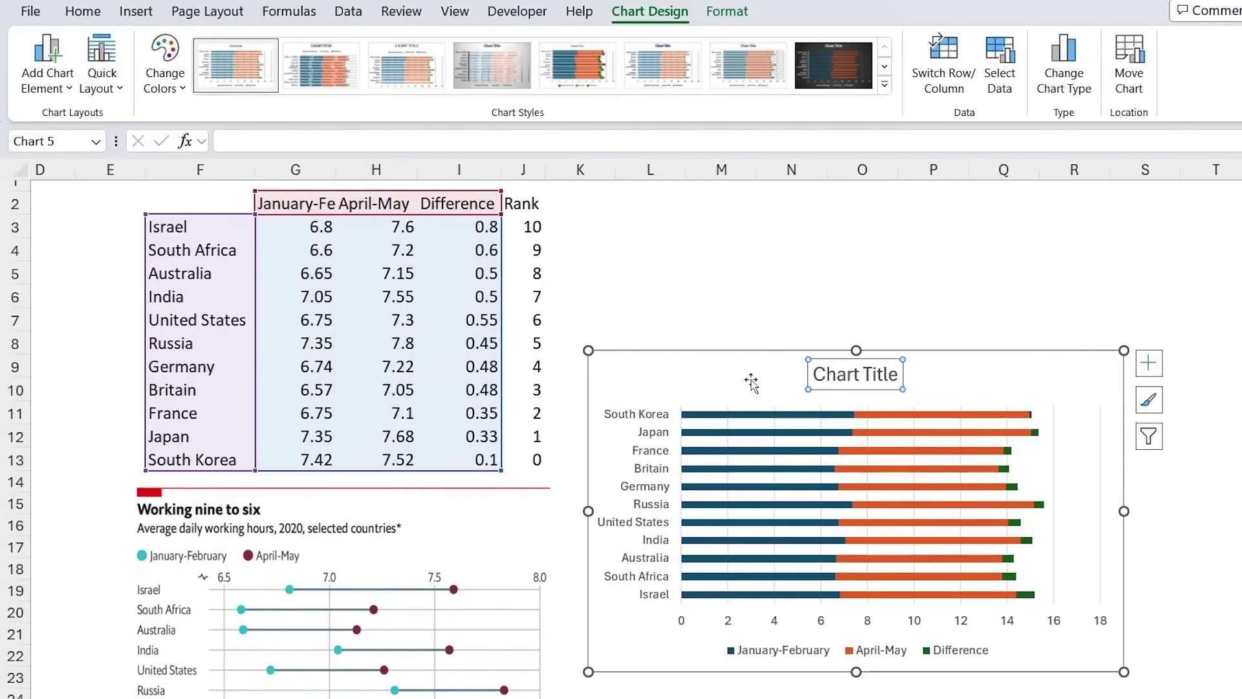
{"action": "key", "text": "Delete"}
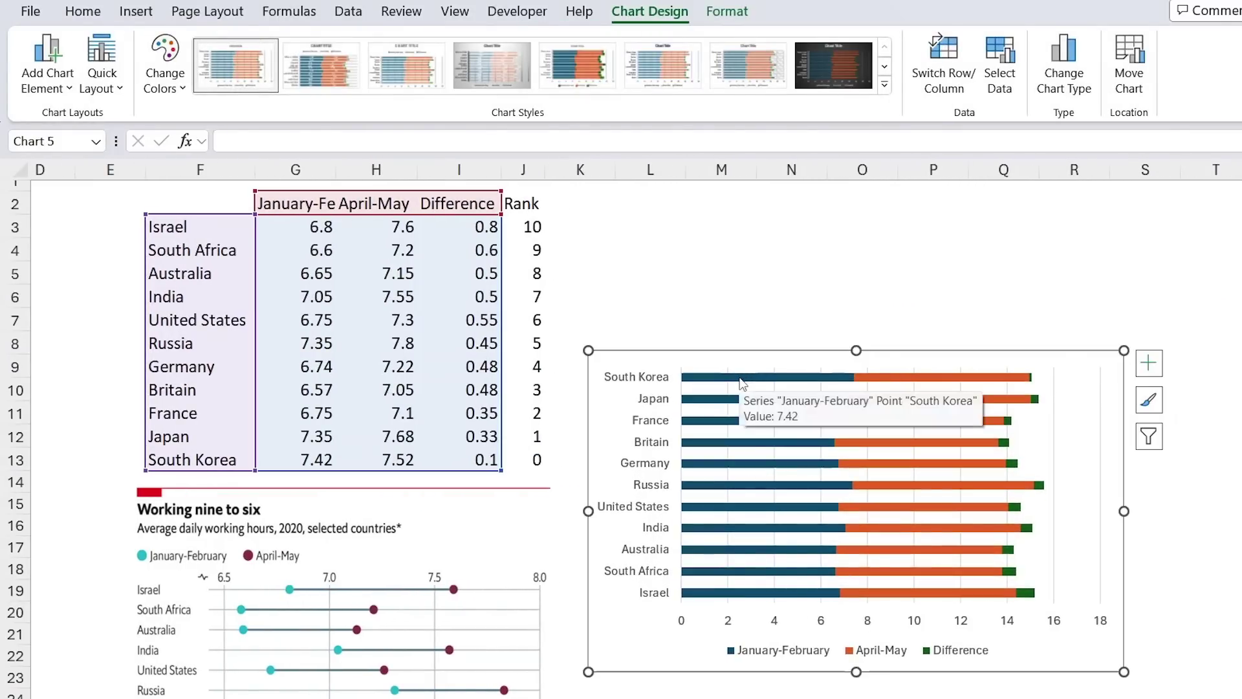
{"action": "left_click", "coordinate": [808, 656]}
{"action": "key", "text": "Delete"}
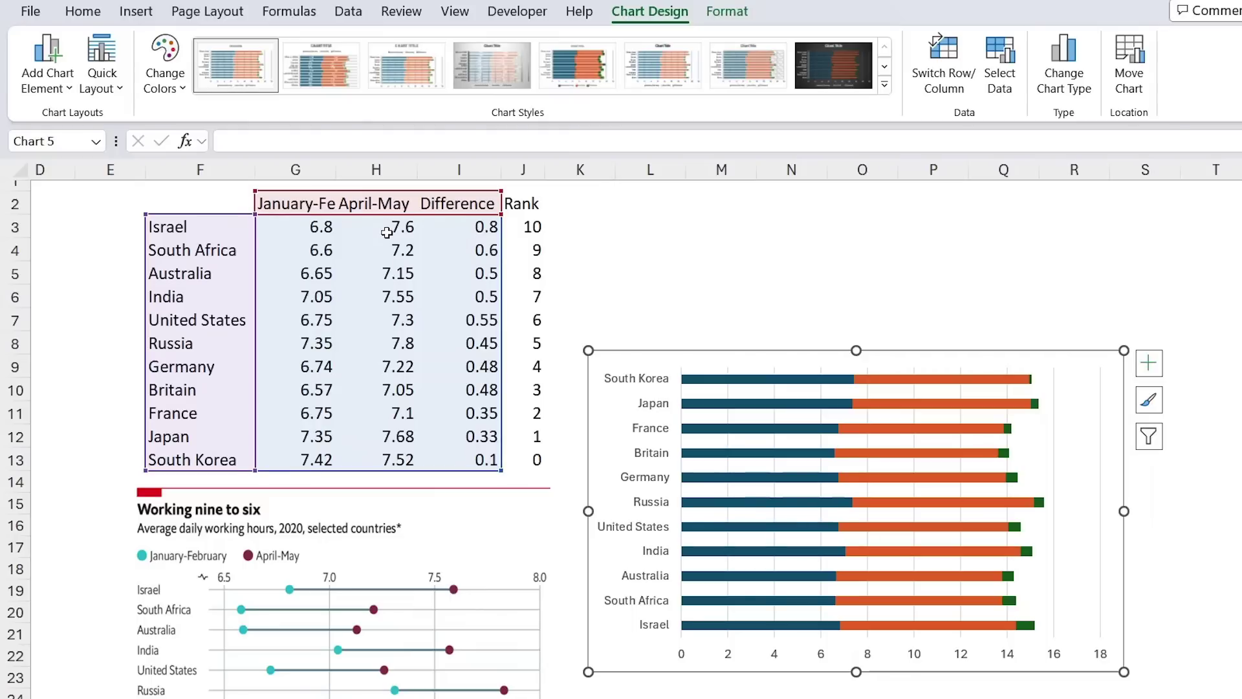
Uncheck the April-May series in Select Data so only January-February and Difference remain.
{"action": "left_click", "coordinate": [904, 402]}
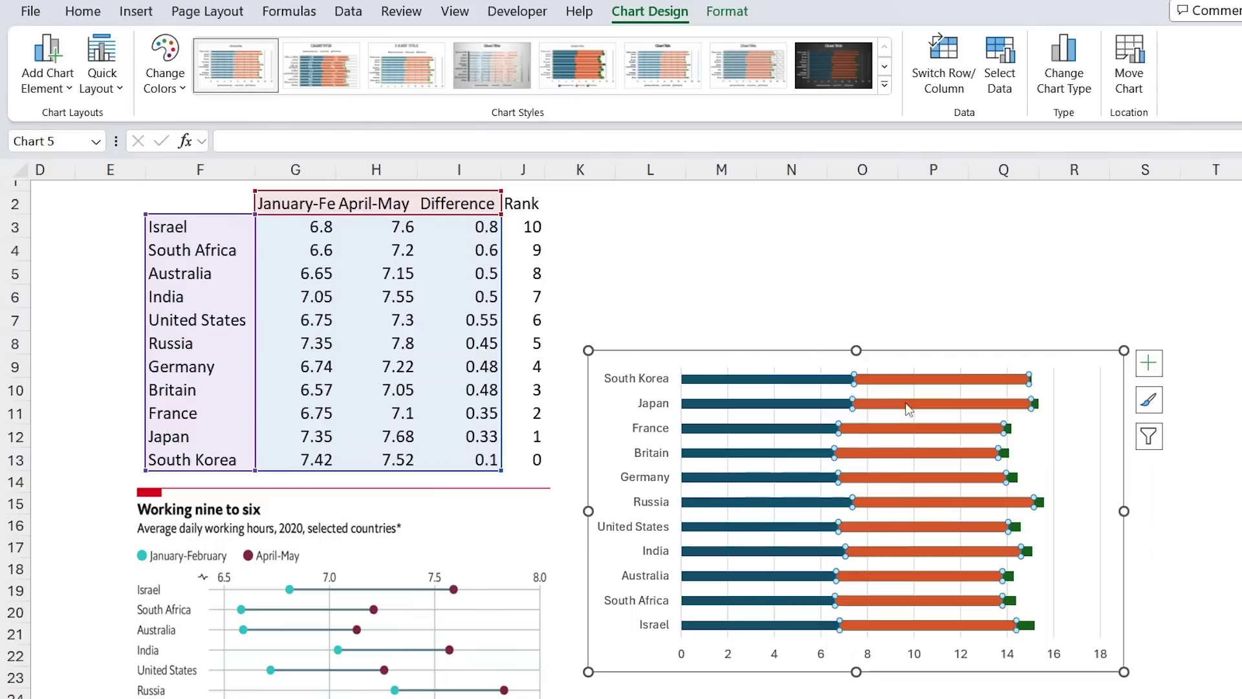
{"action": "right_click", "coordinate": [879, 405]}
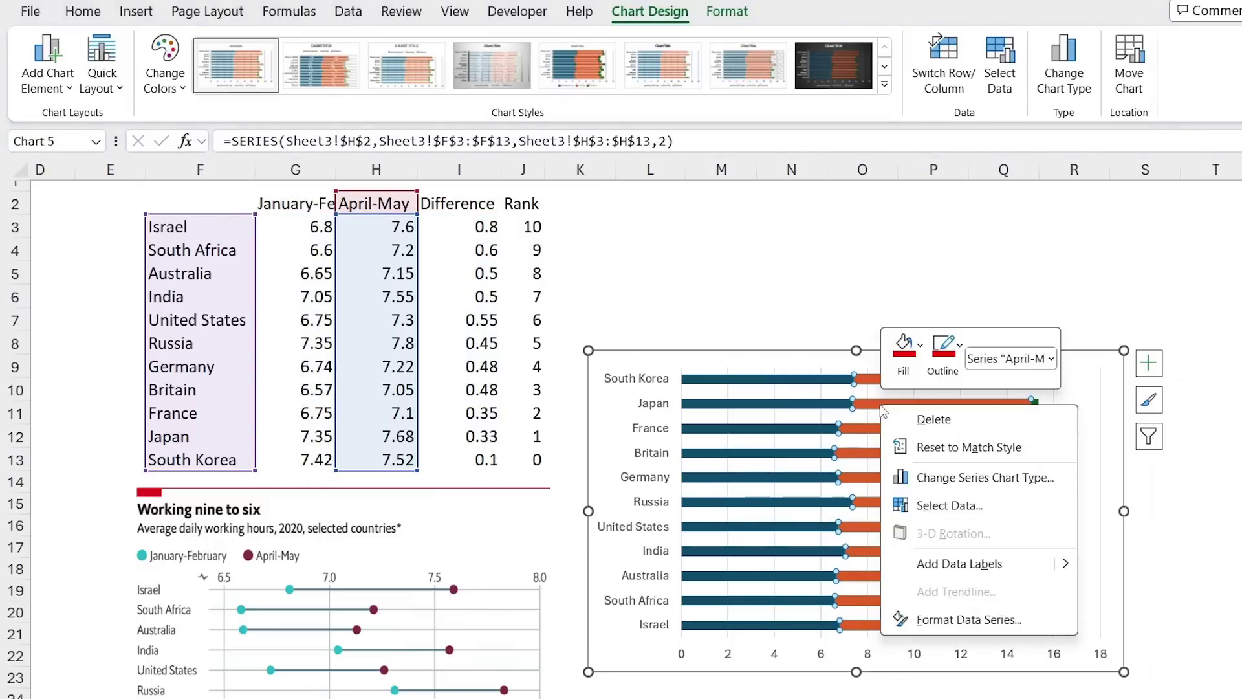
{"action": "left_click", "coordinate": [960, 508]}
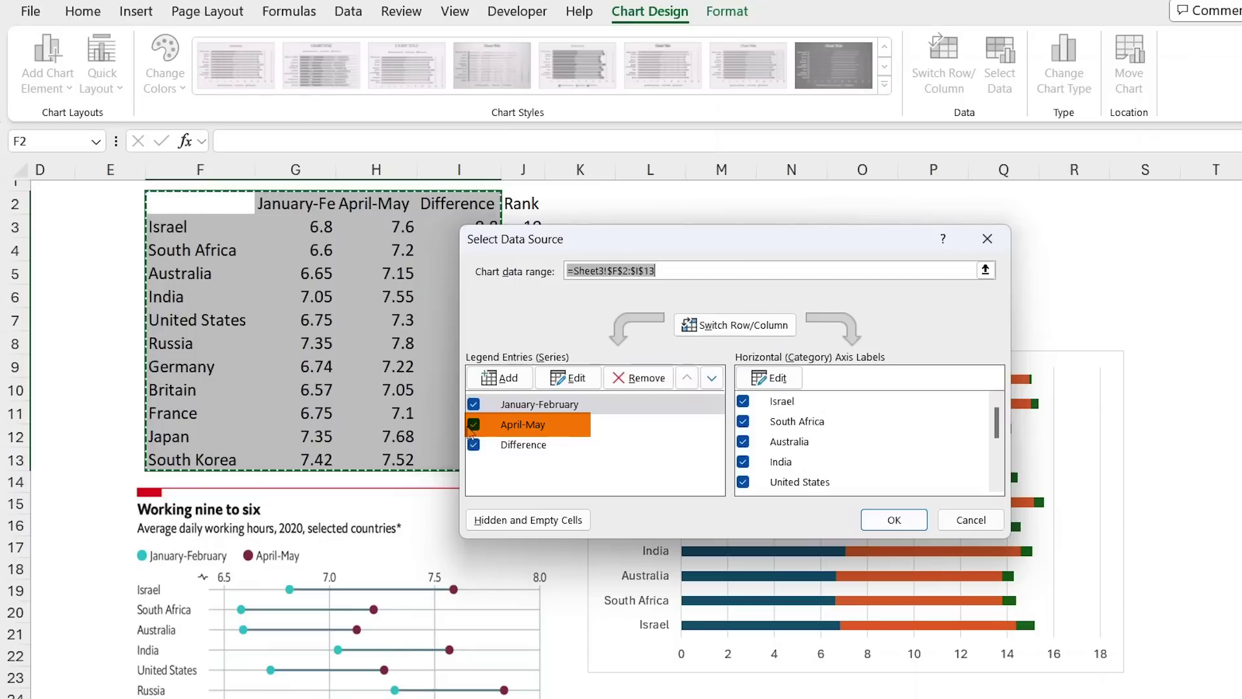
{"action": "left_click", "coordinate": [473, 427]}
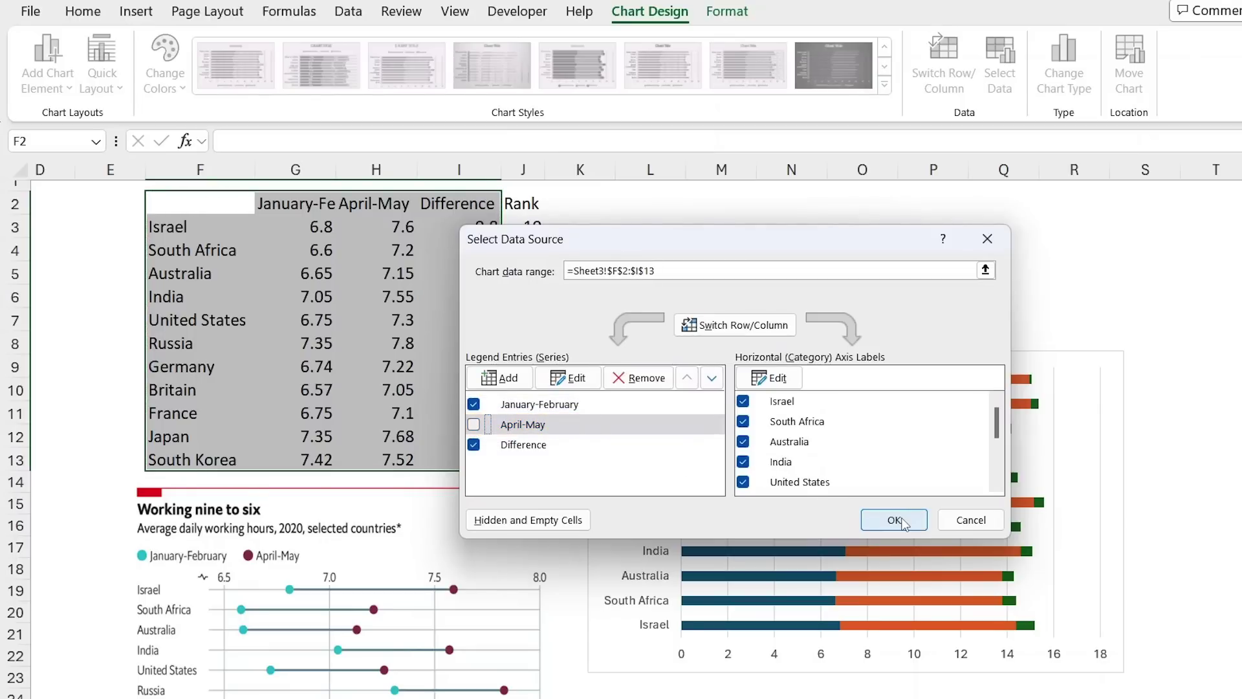
{"action": "left_click", "coordinate": [895, 521]}
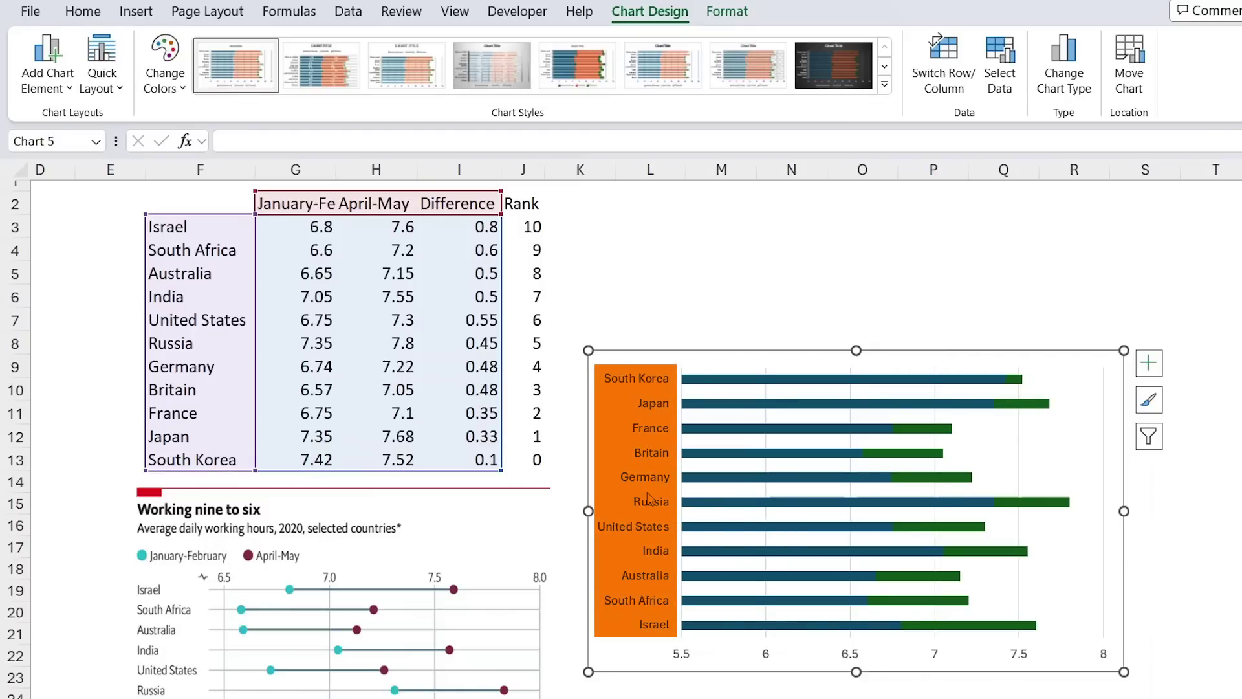
Set the country axis to categories in reverse order so Israel is on top.
{"action": "left_click", "coordinate": [651, 498]}
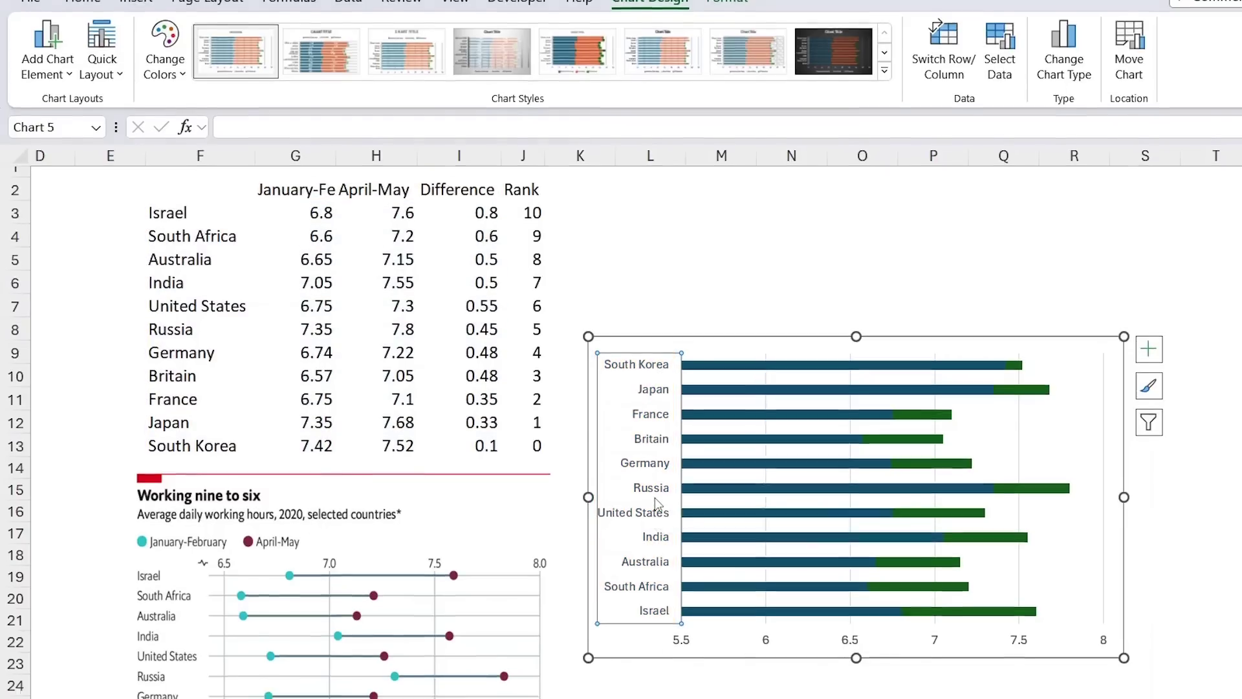
{"action": "right_click", "coordinate": [658, 515]}
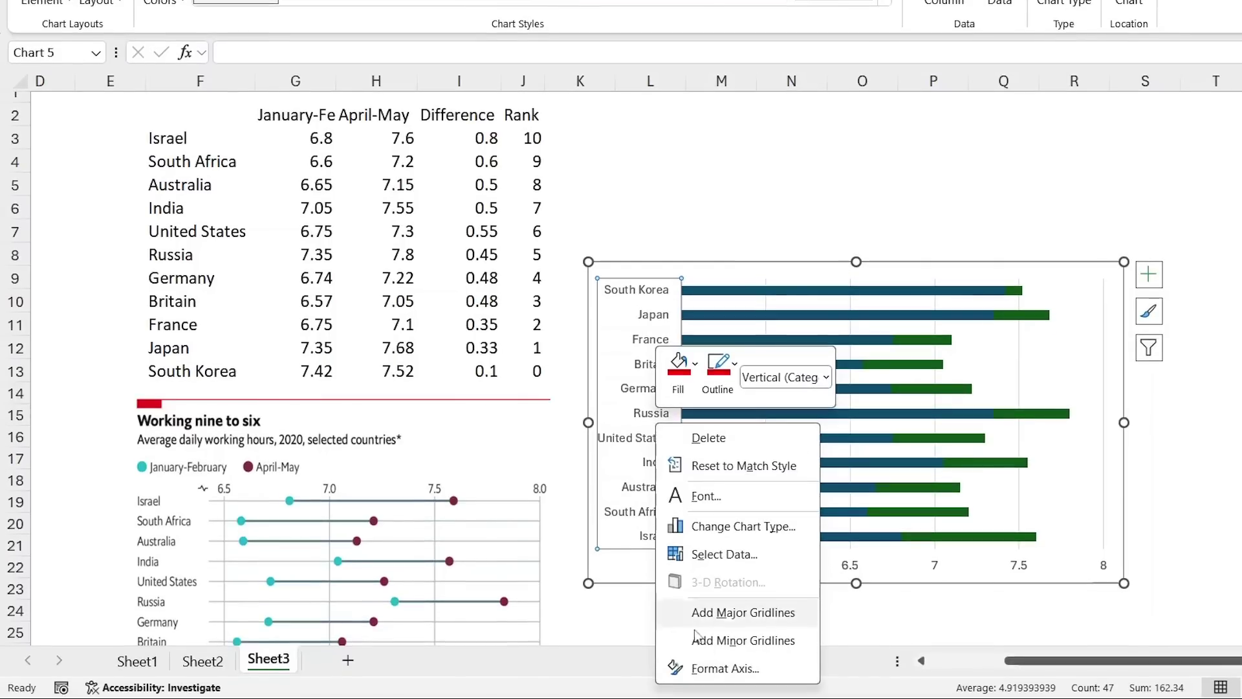
{"action": "left_click", "coordinate": [706, 668]}
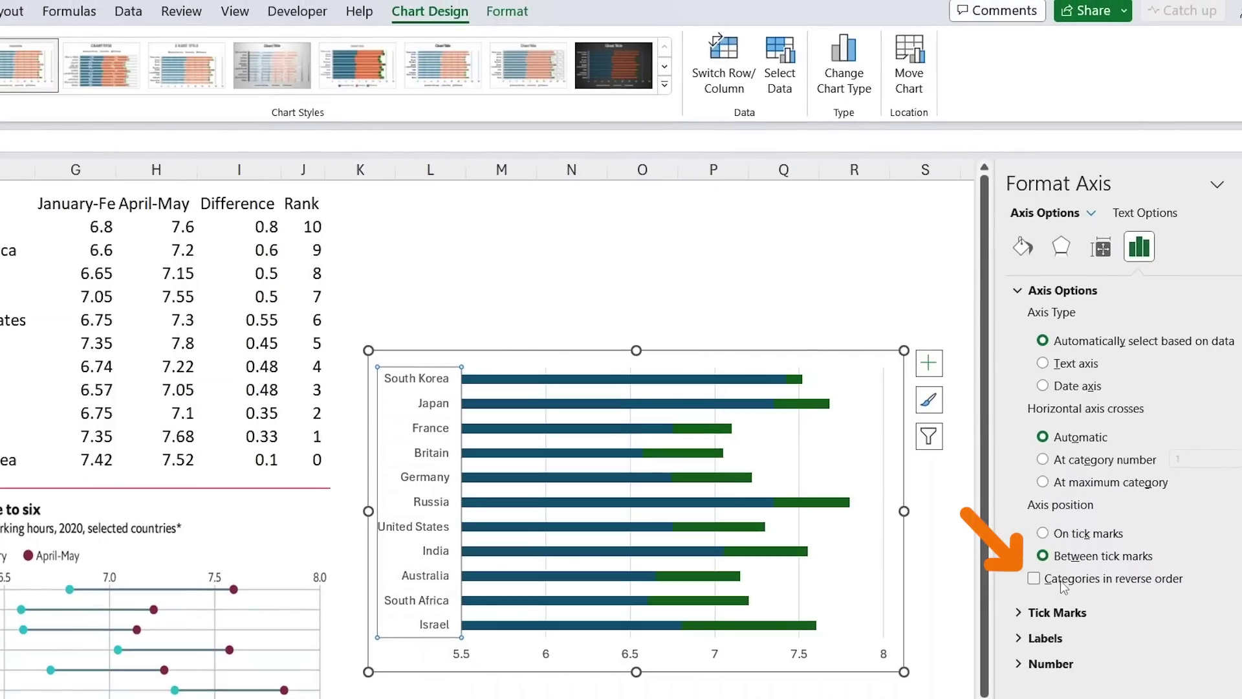
{"action": "left_click", "coordinate": [1062, 582]}
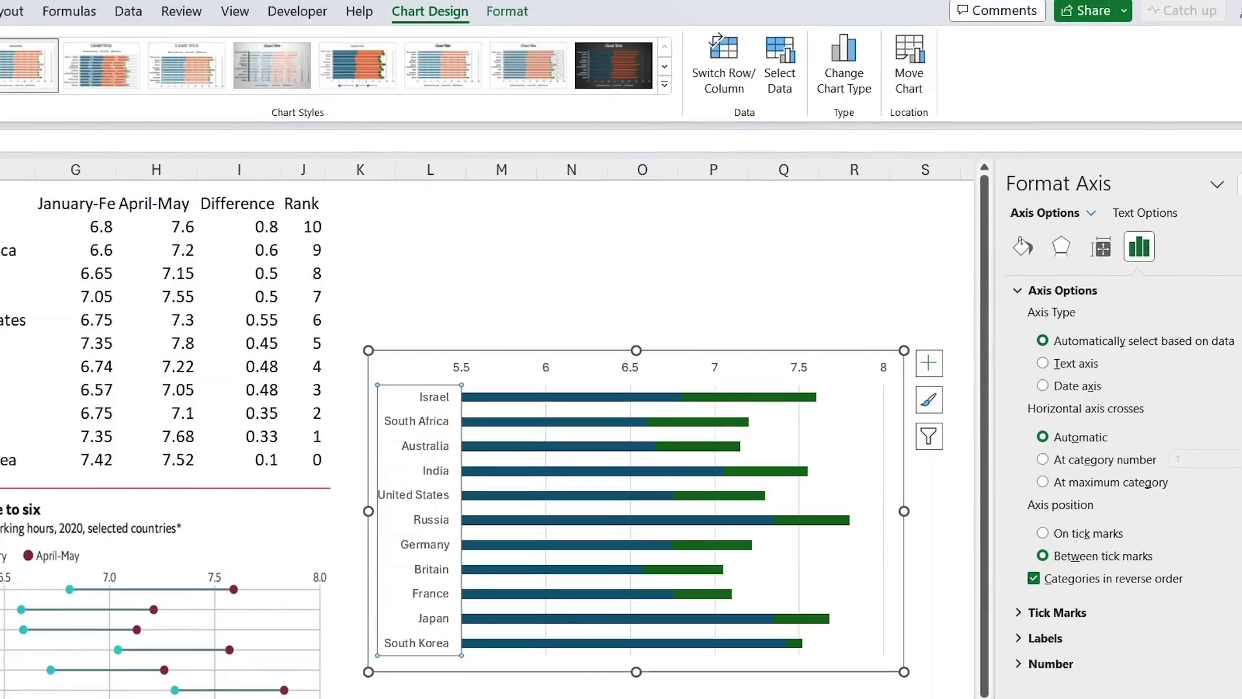
{"action": "left_click", "coordinate": [1239, 184]}
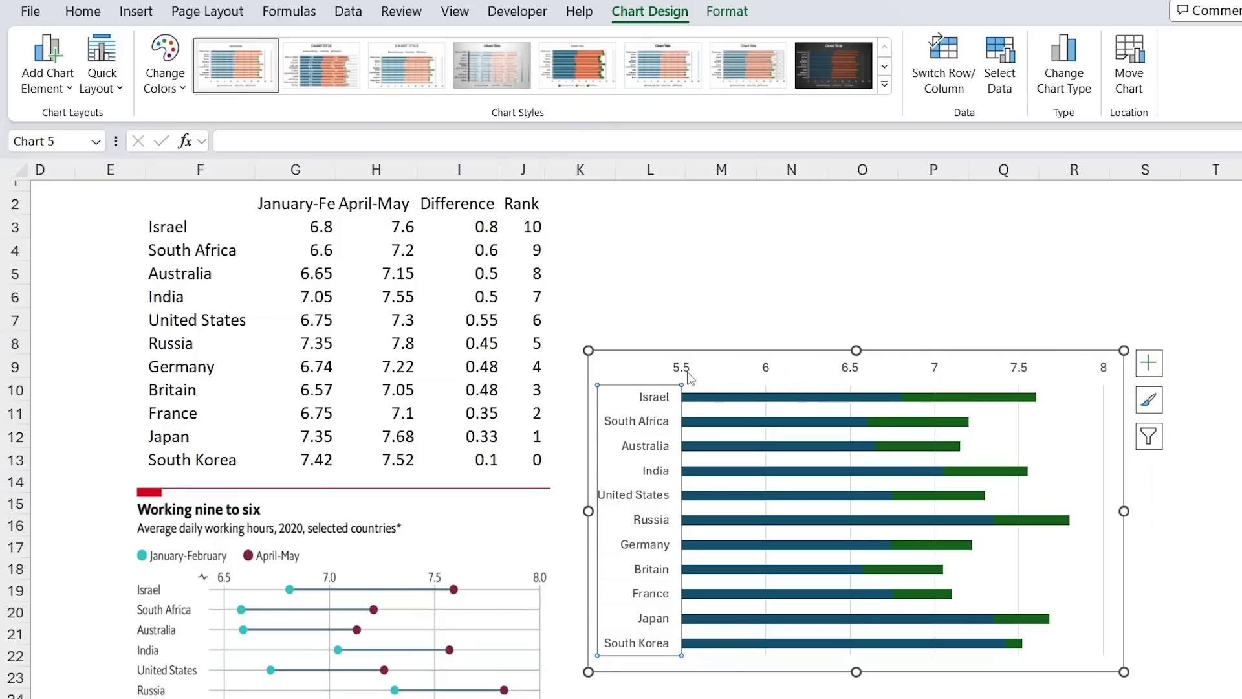
Open the Format Axis settings for the horizontal value axis.
{"action": "left_click", "coordinate": [675, 375]}
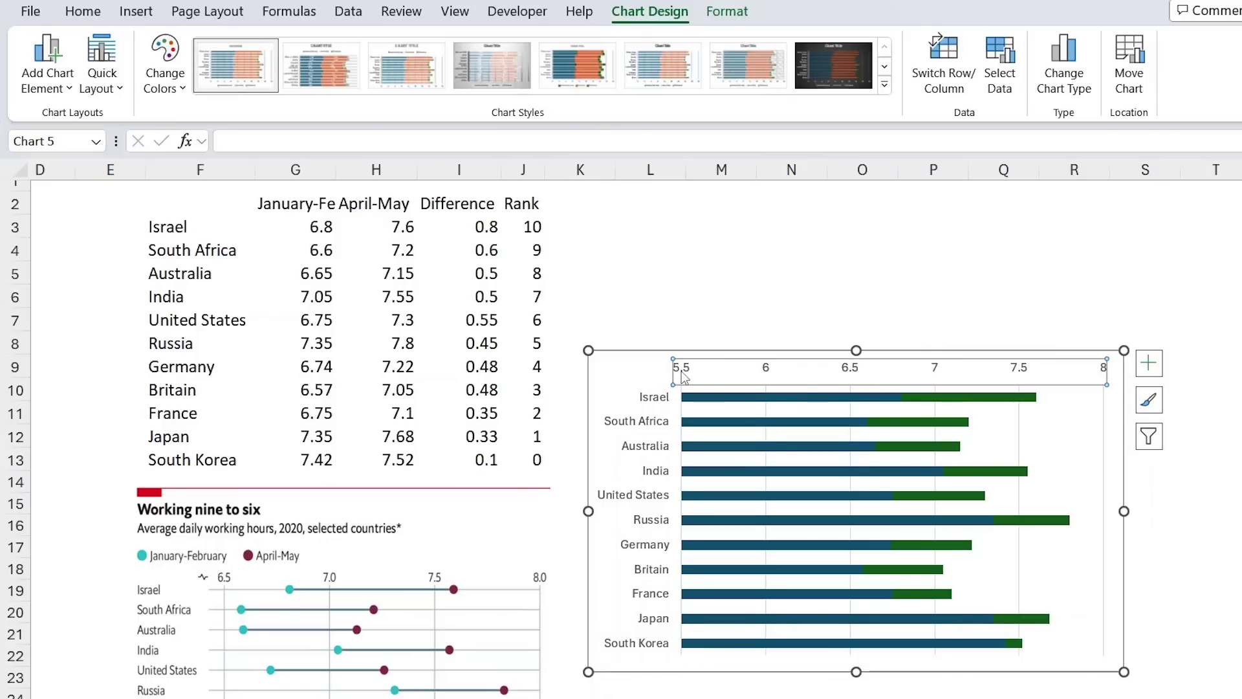
{"action": "right_click", "coordinate": [683, 376]}
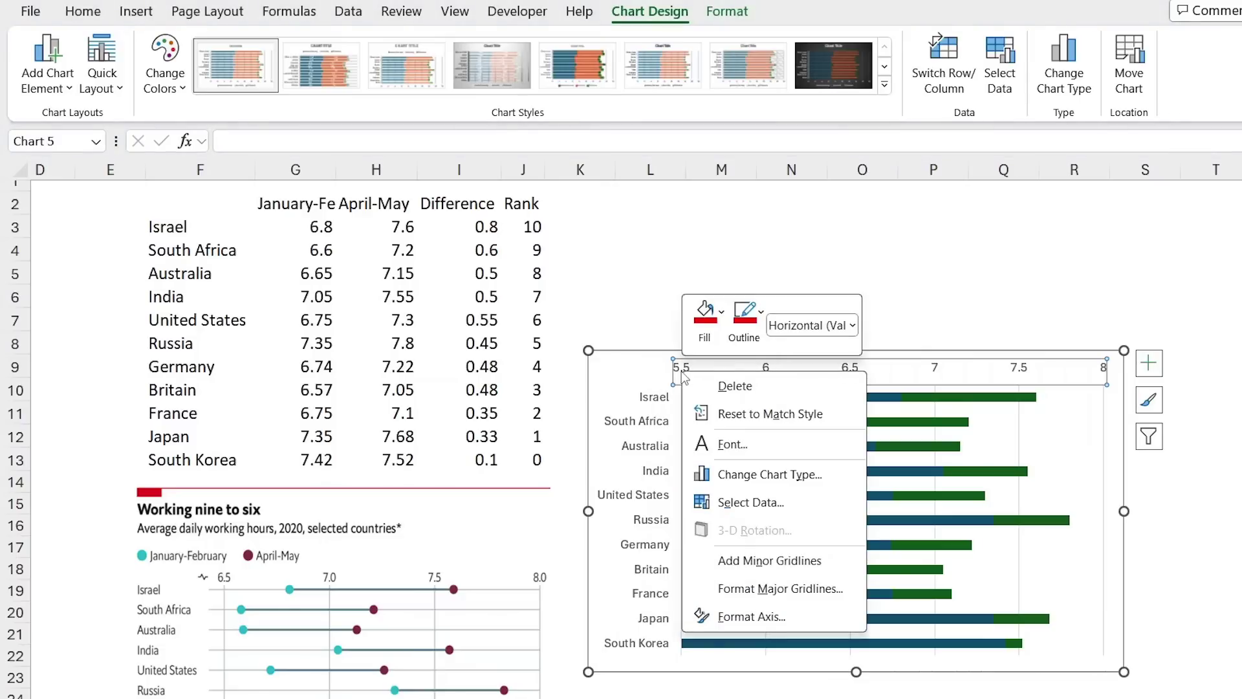
{"action": "left_click", "coordinate": [769, 616]}
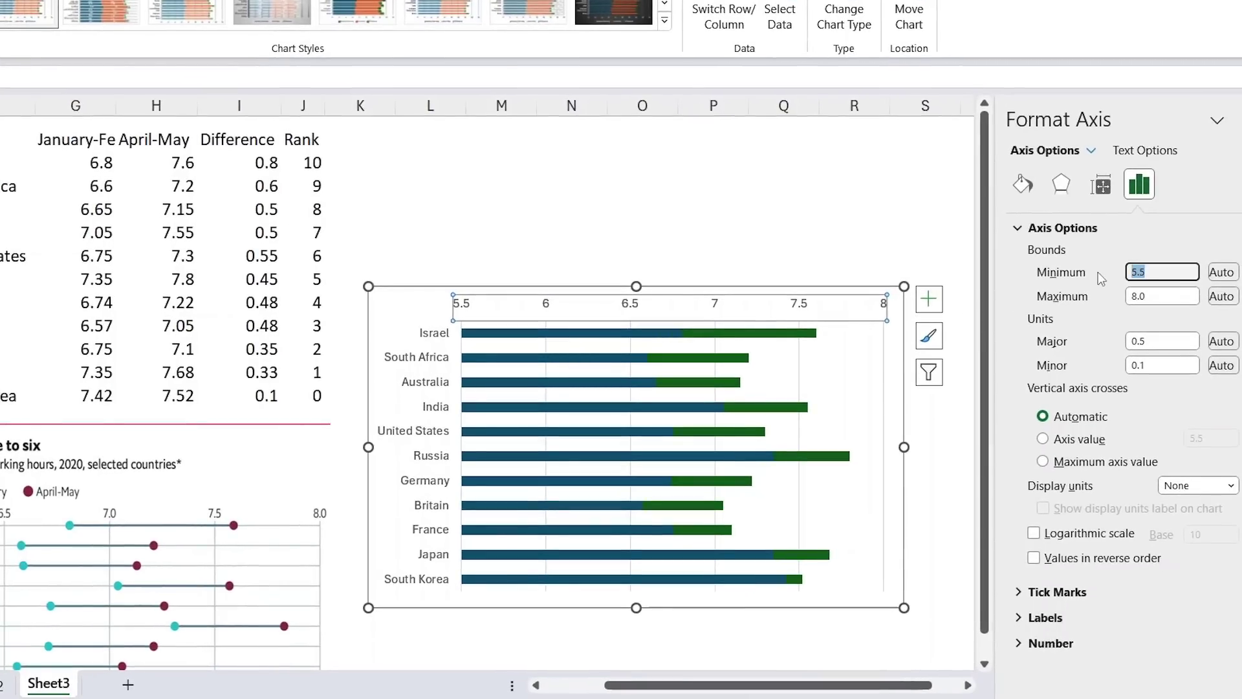
Set the value axis bounds to 6.5–8.0 with a major unit of 0.5.
{"action": "type", "text": "6.5"}
{"action": "key", "text": "Return"}
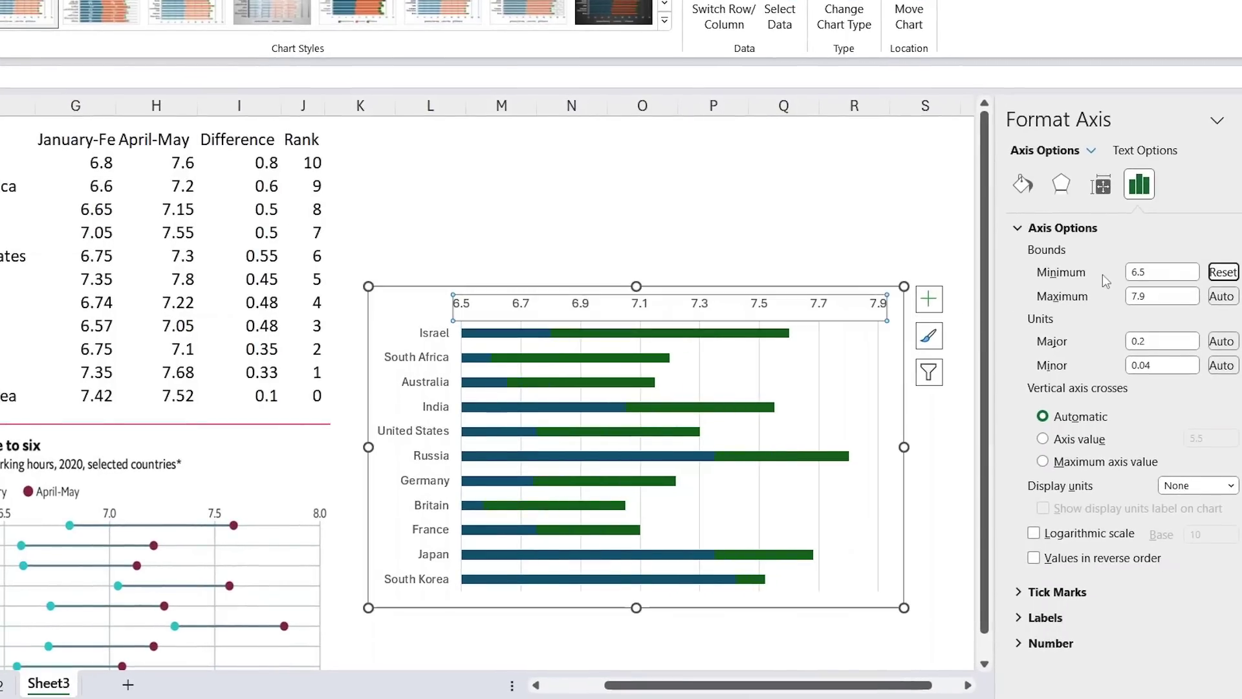
{"action": "left_click", "coordinate": [1138, 293]}
{"action": "type", "text": "8"}
{"action": "key", "text": "Return"}
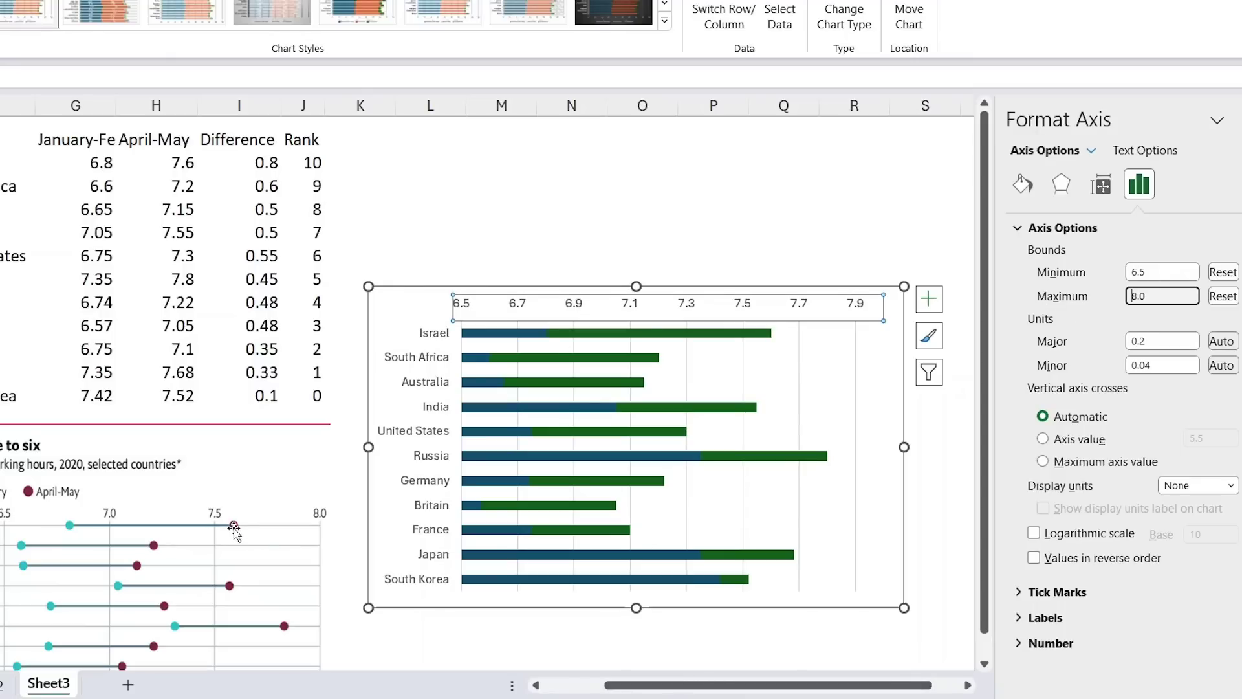
{"action": "left_click", "coordinate": [1168, 335]}
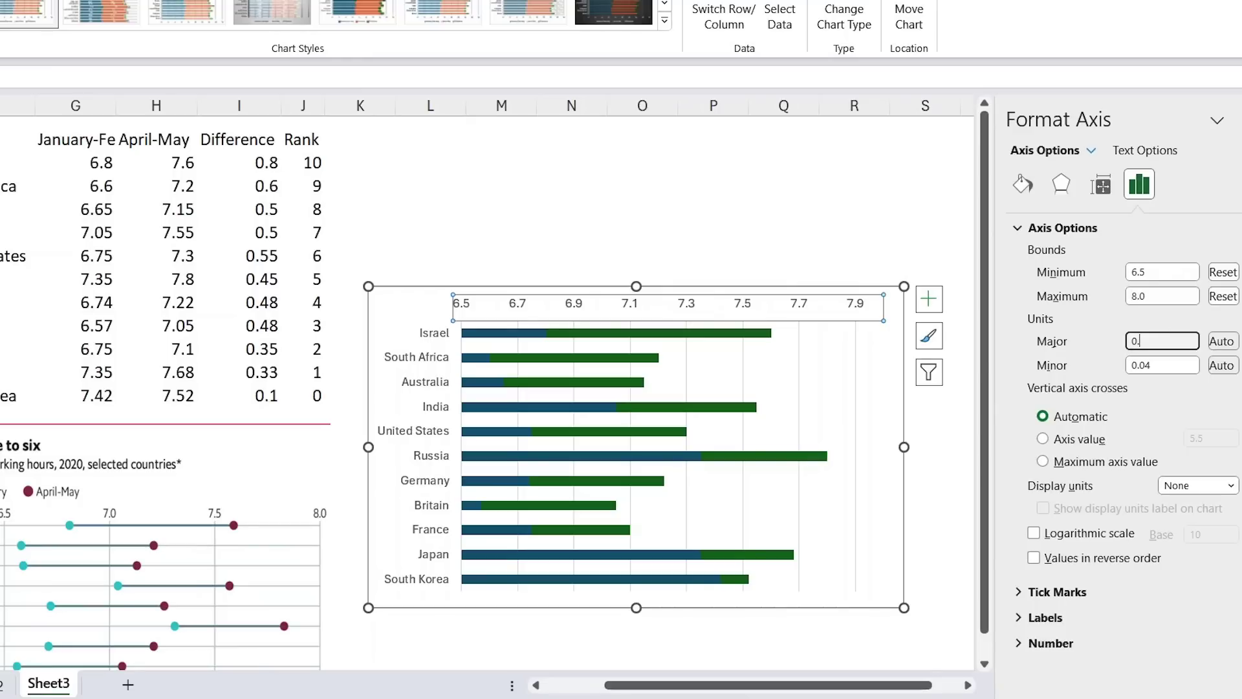
{"action": "type", "text": "5"}
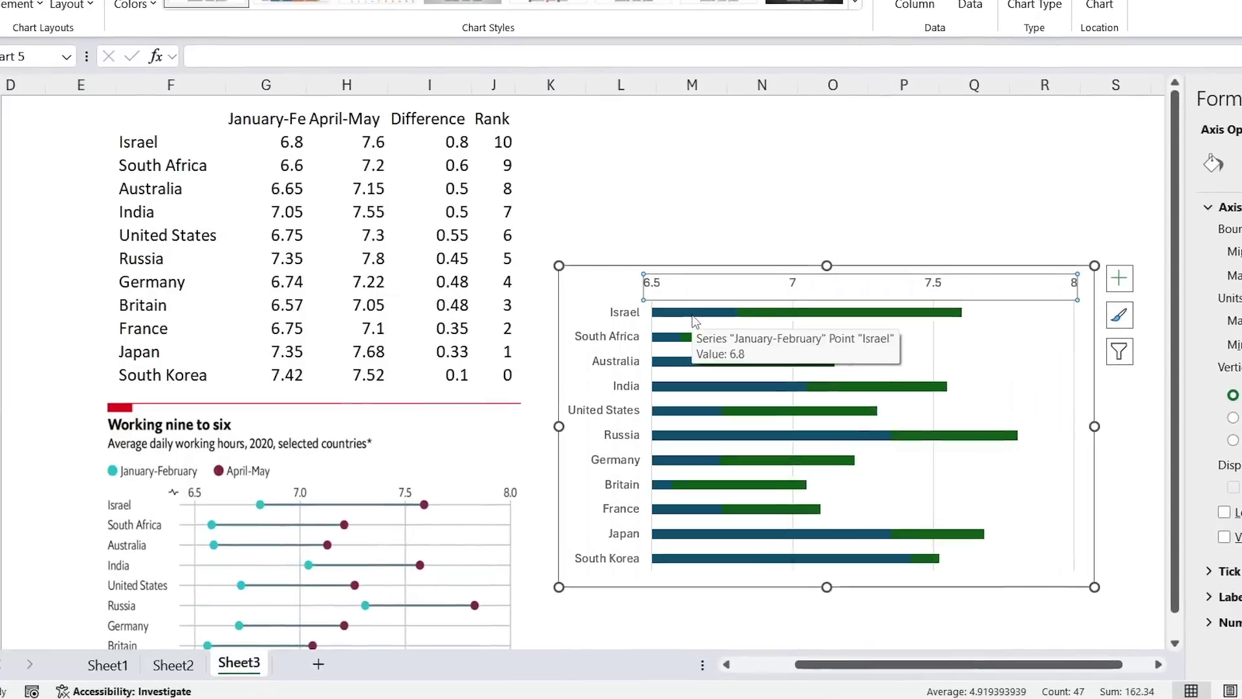
{"action": "left_click", "coordinate": [516, 333]}
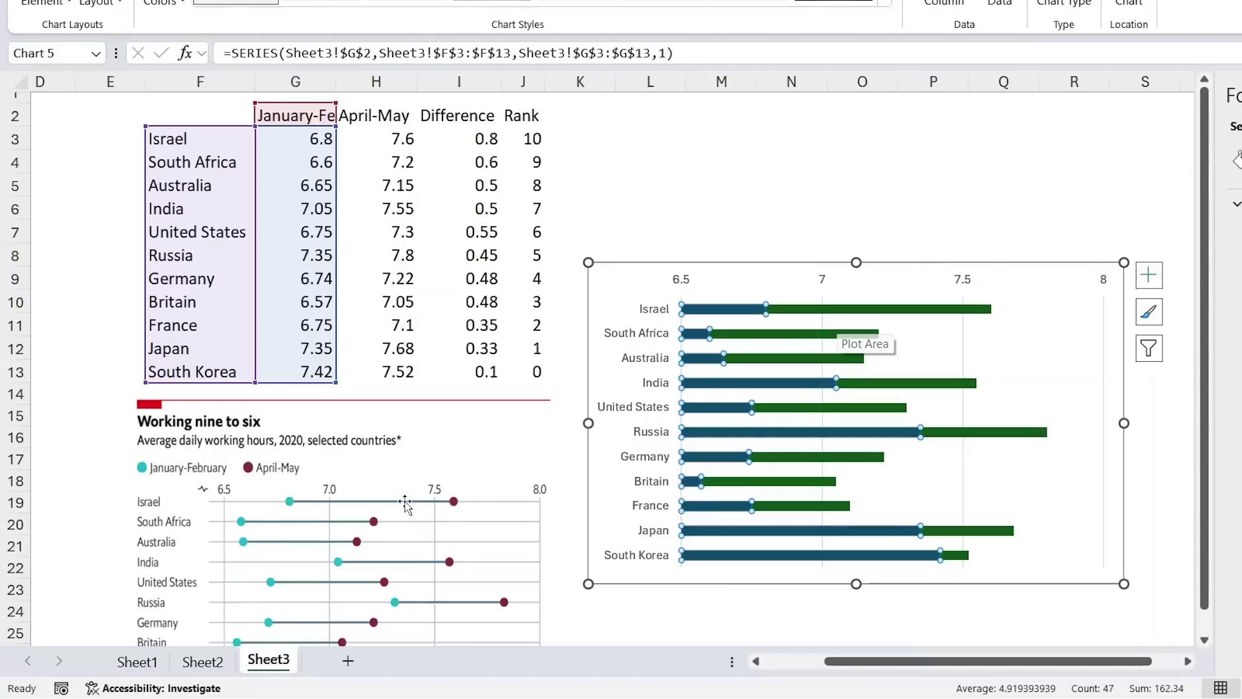
Give the January-February bars No Fill so the green Difference bars float.
{"action": "right_click", "coordinate": [723, 314]}
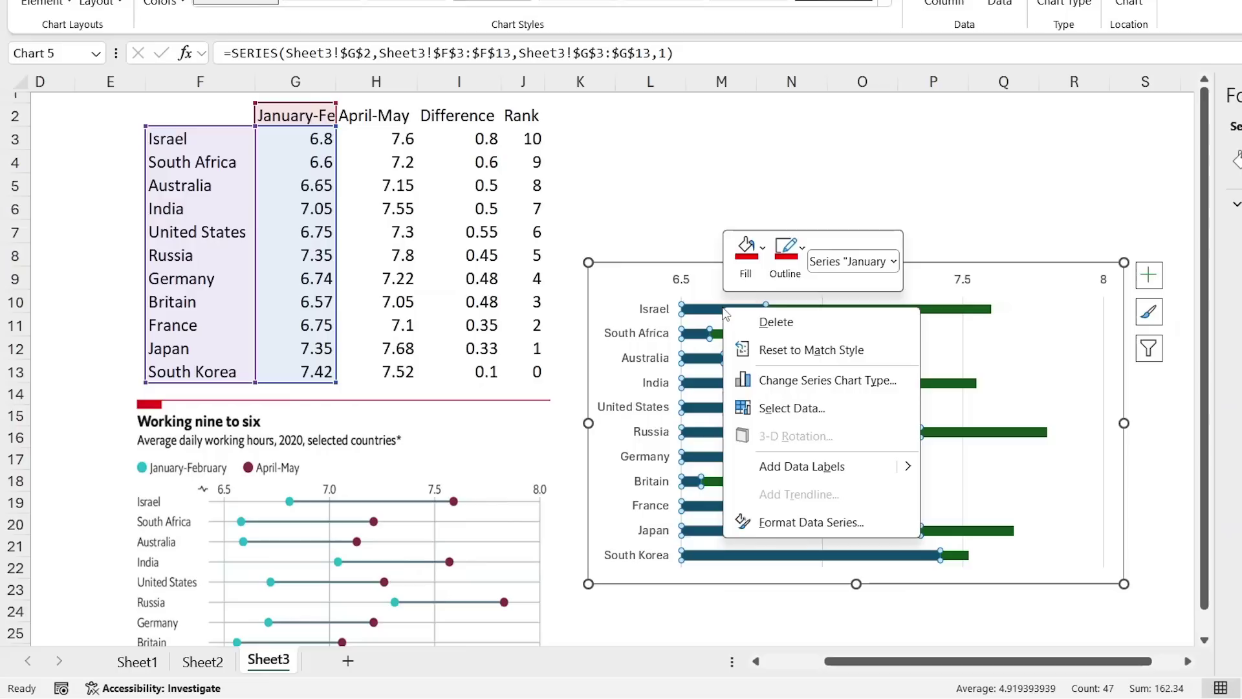
{"action": "left_click", "coordinate": [764, 249]}
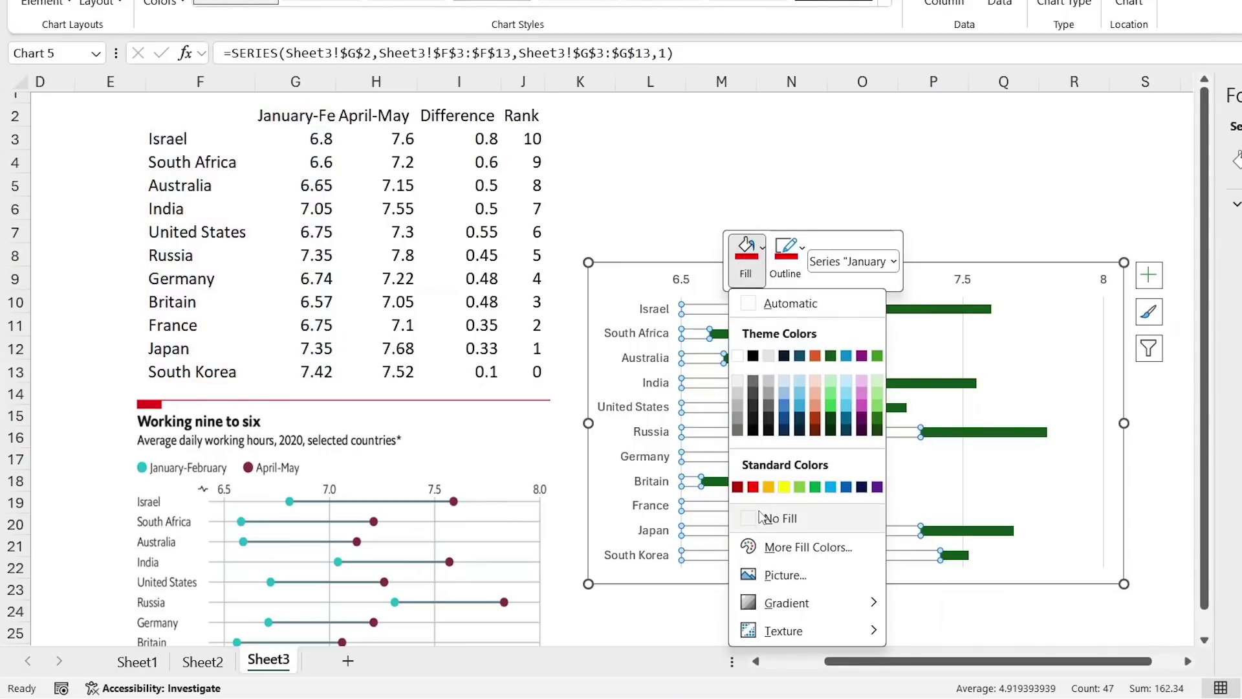
{"action": "left_click", "coordinate": [761, 517]}
{"action": "scroll", "coordinate": [450, 453], "scroll_direction": "down", "scroll_amount": 1}
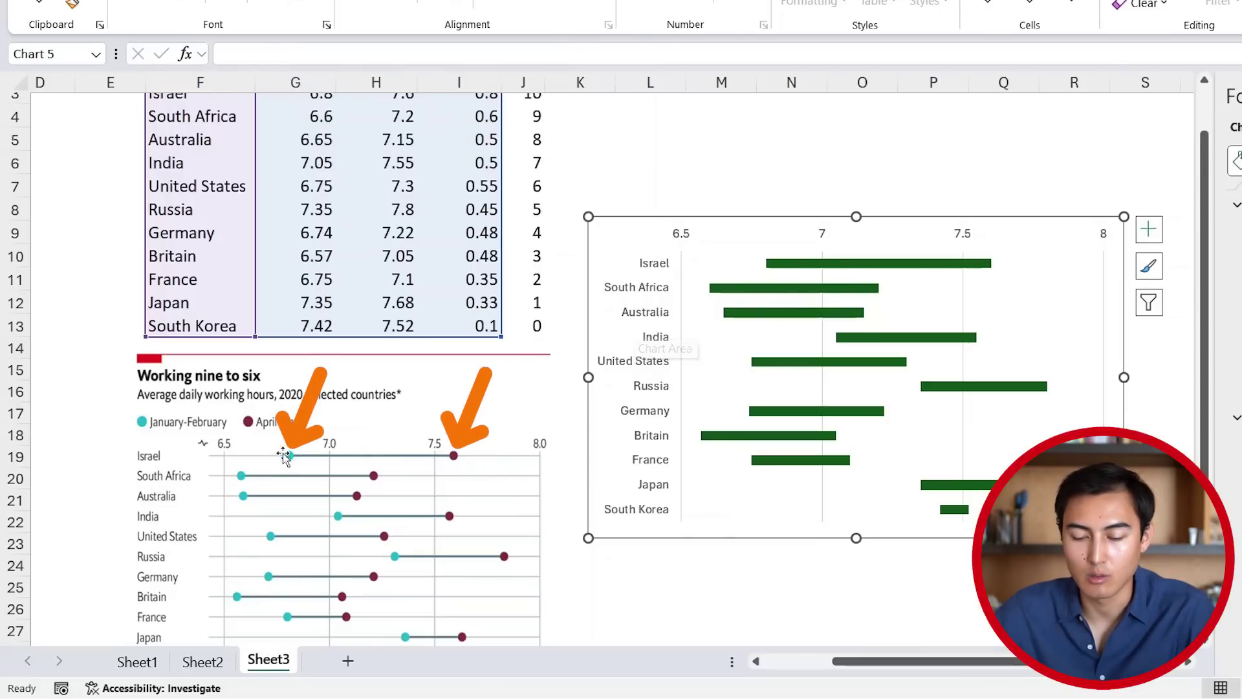
{"action": "mouse_move", "coordinate": [781, 267]}
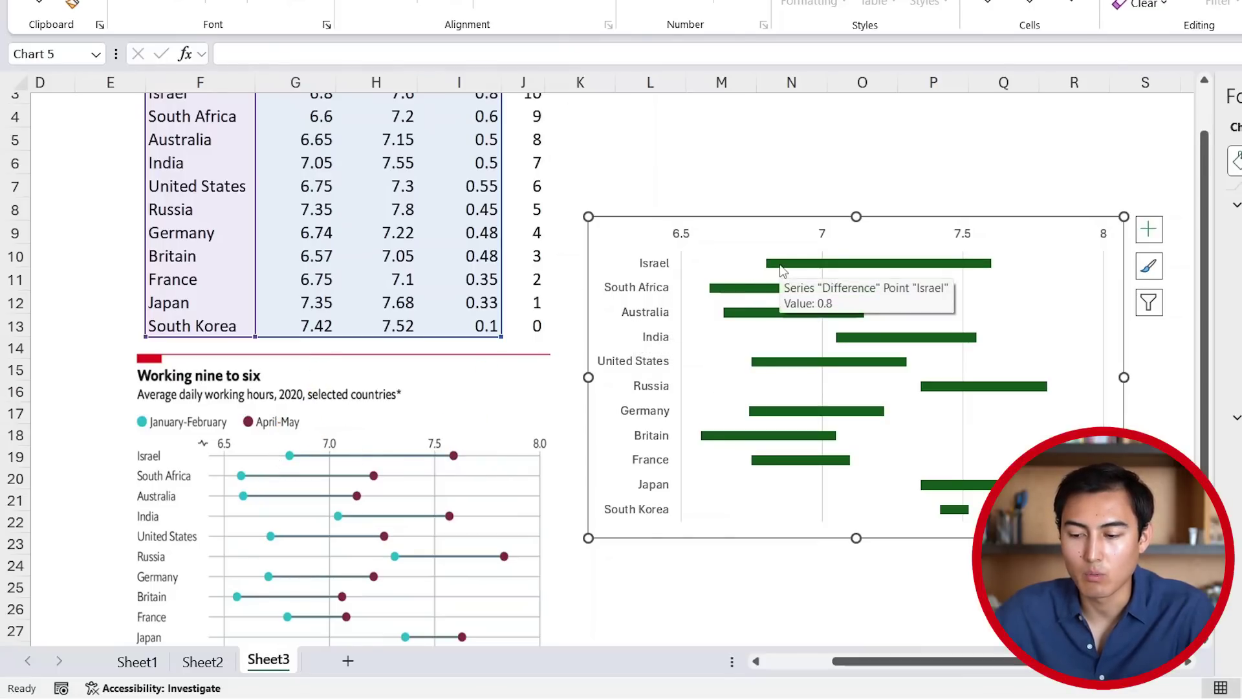
{"action": "left_click", "coordinate": [795, 266]}
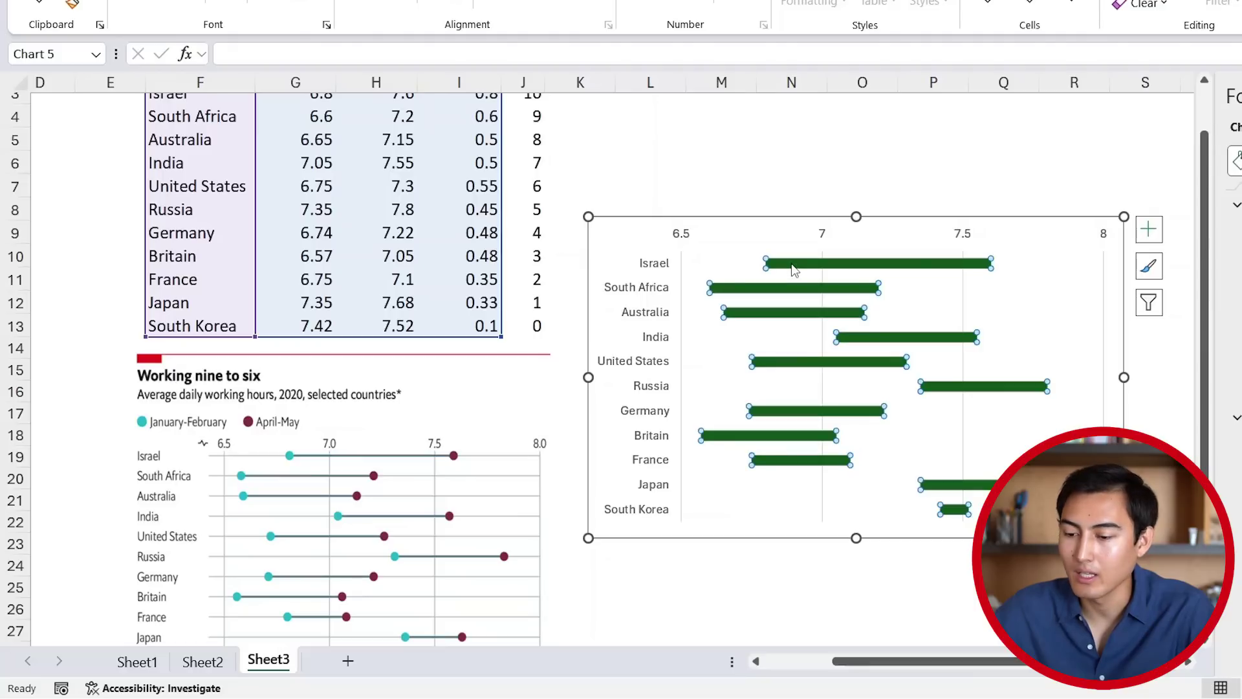
Add a helper series j-f to the chart with values from Rank J3:J13.
{"action": "right_click", "coordinate": [795, 270]}
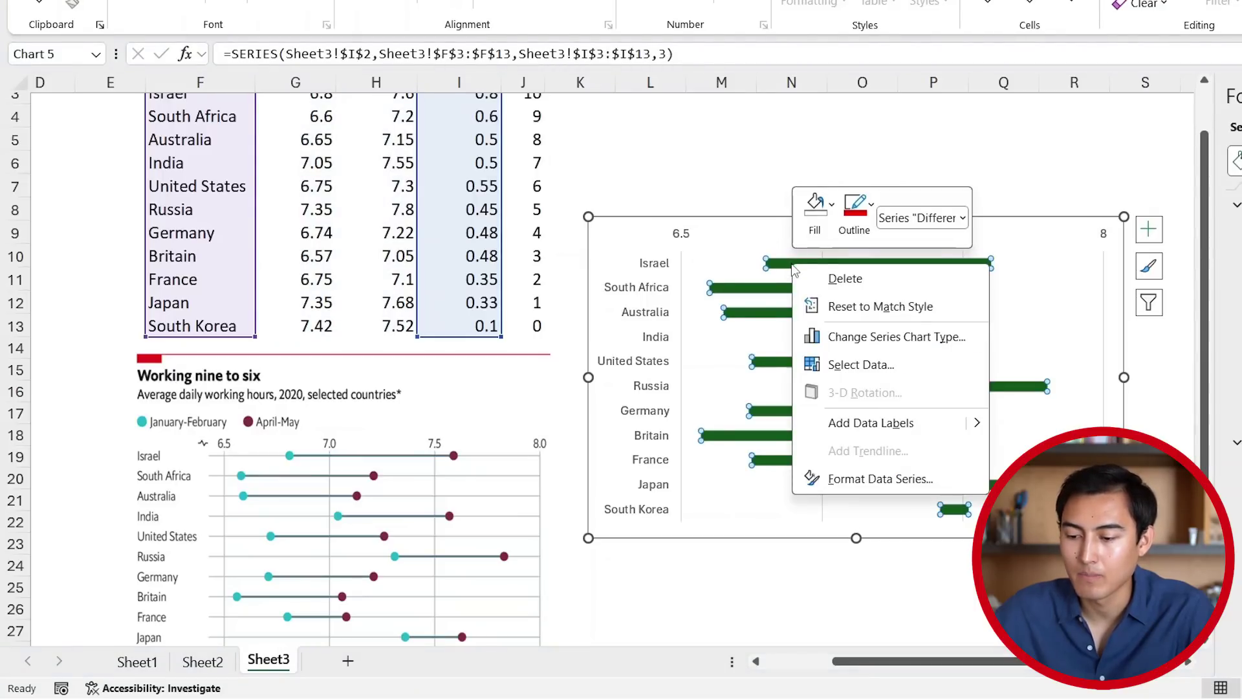
{"action": "left_click", "coordinate": [860, 365]}
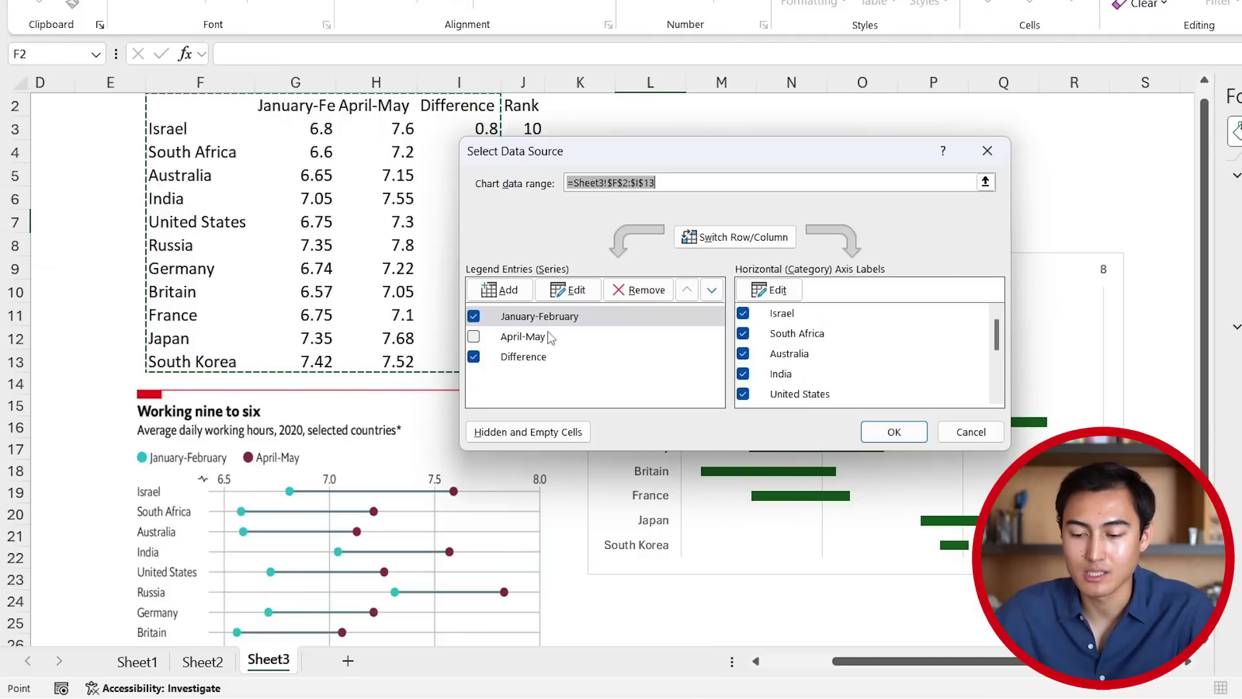
{"action": "left_click", "coordinate": [508, 292]}
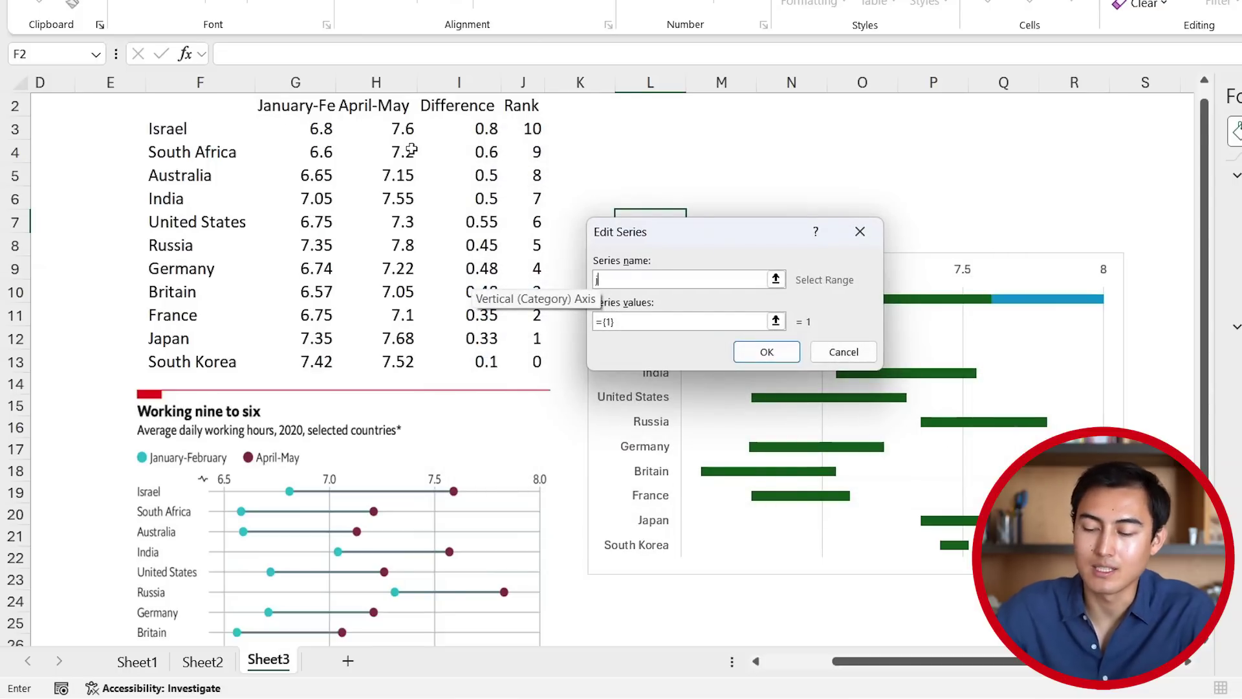
{"action": "type", "text": "j-f"}
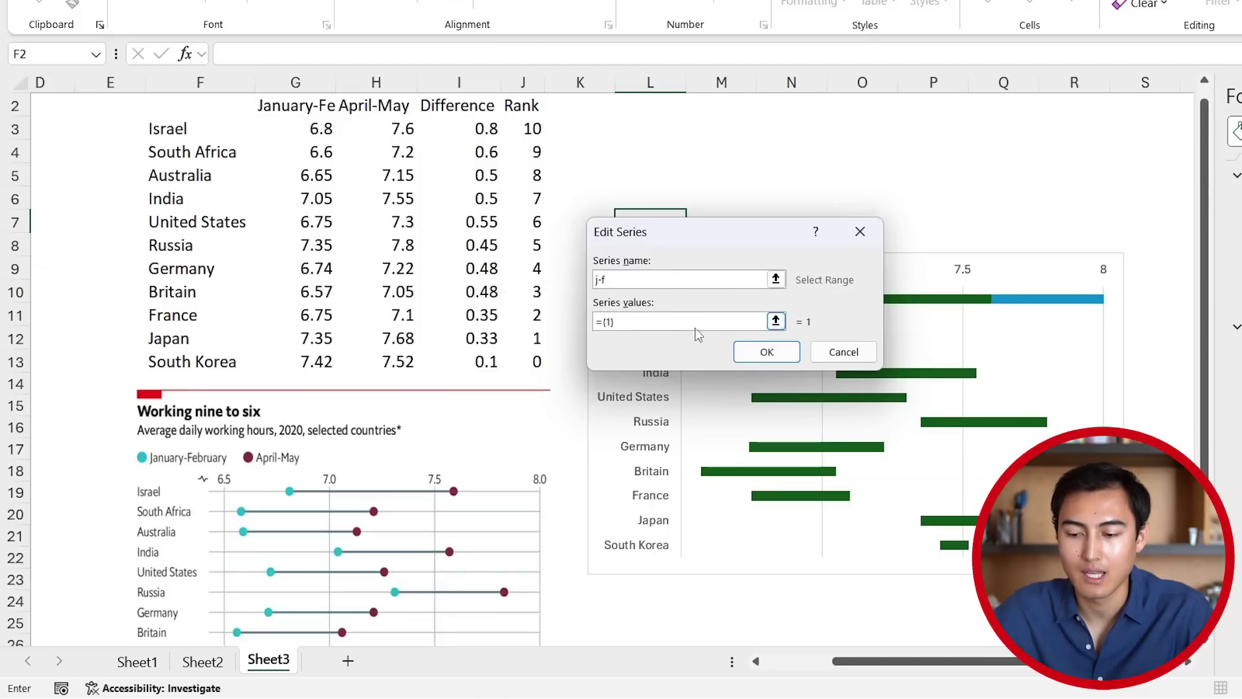
{"action": "left_click", "coordinate": [776, 321]}
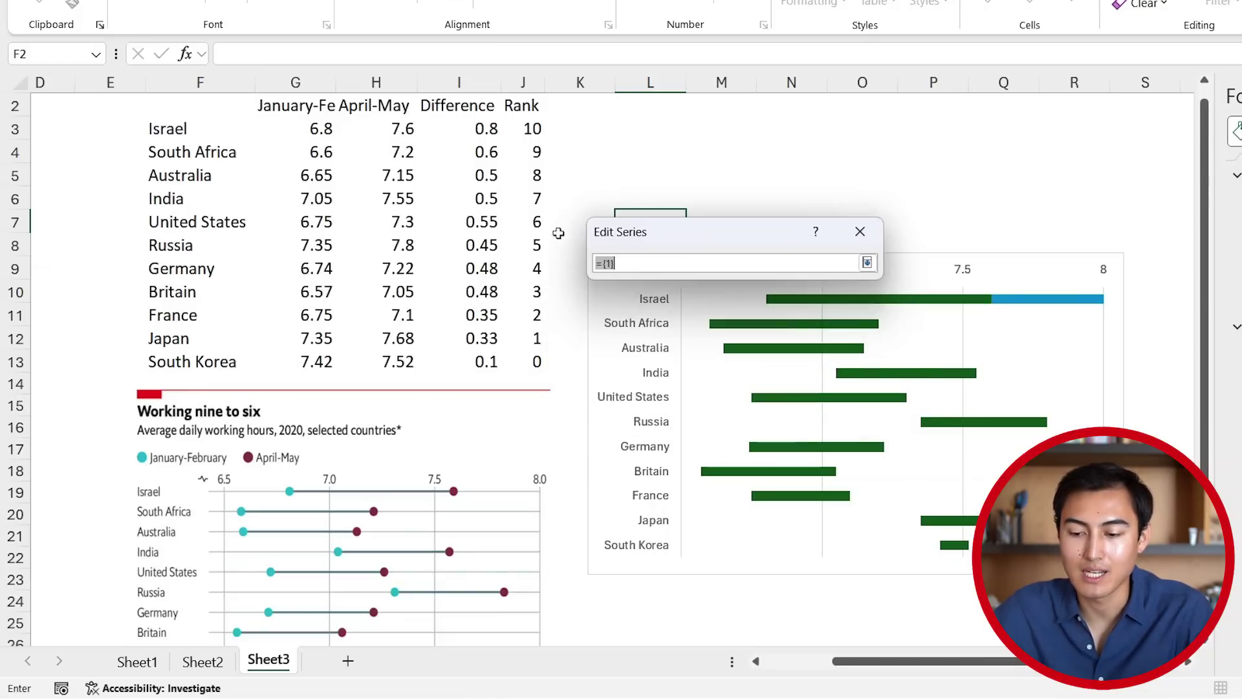
{"action": "left_click", "coordinate": [531, 128]}
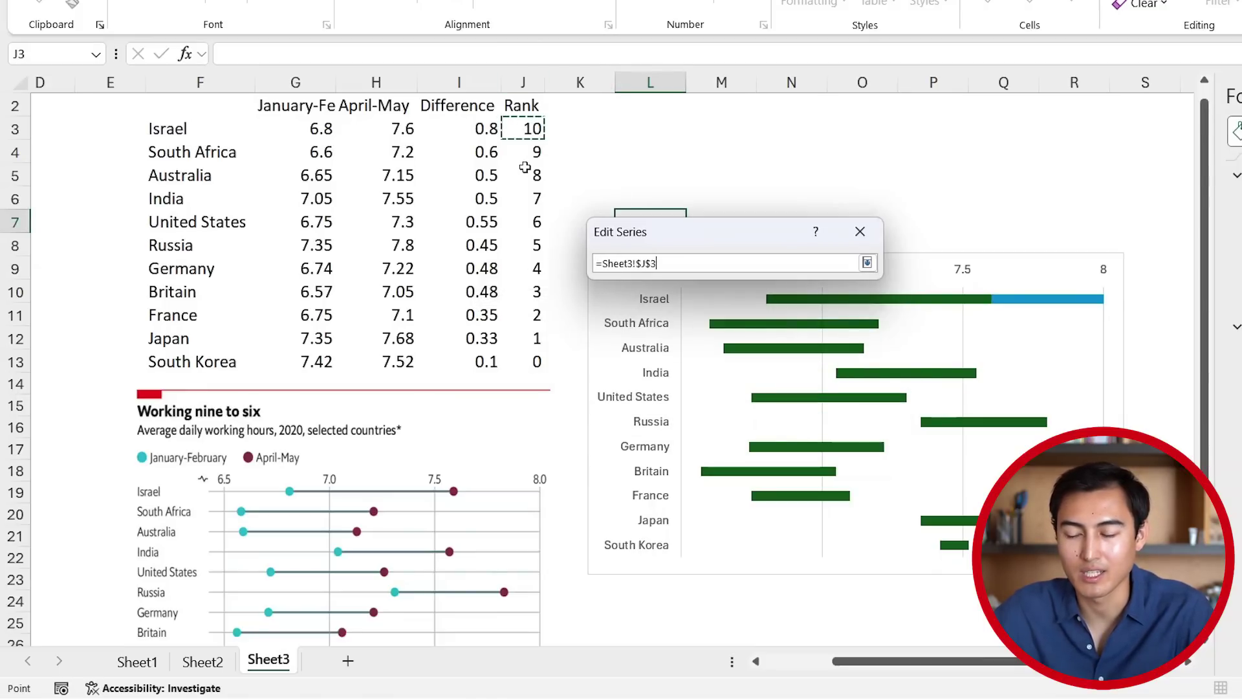
{"action": "key", "text": "ctrl+shift+Down"}
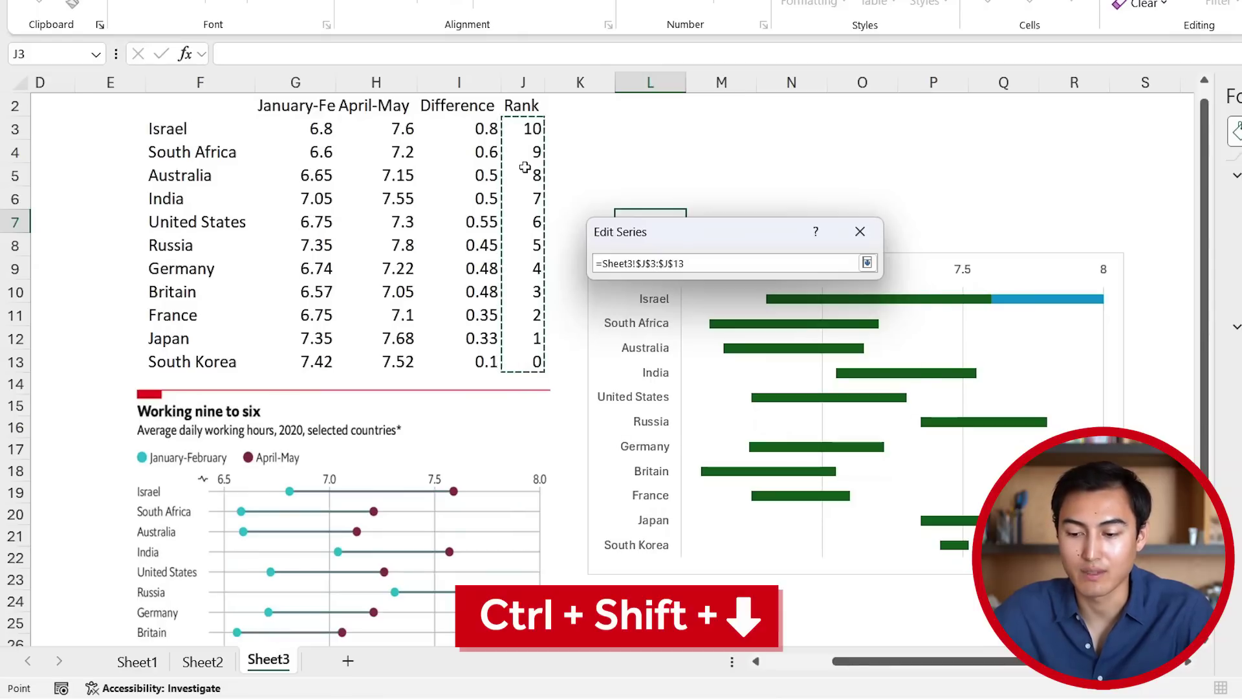
{"action": "key", "text": "Return"}
{"action": "left_click", "coordinate": [757, 352]}
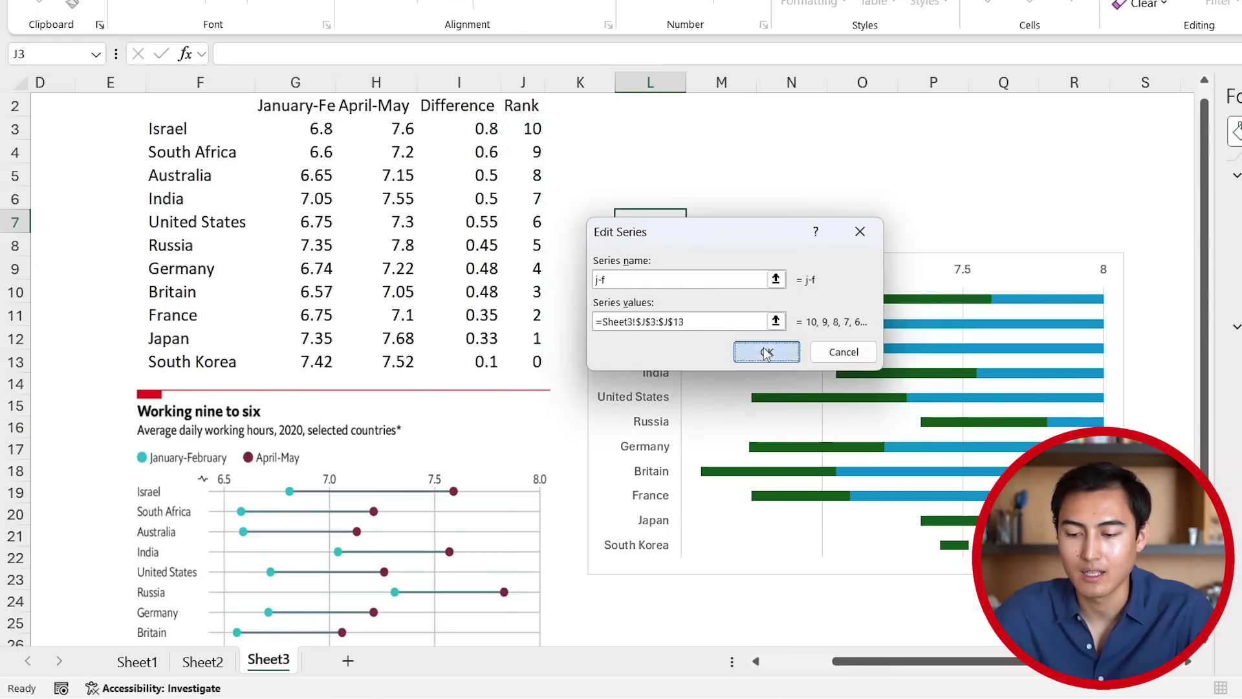
Add a second helper series a-m with values J3:J13 and apply the data changes.
{"action": "left_click", "coordinate": [500, 289]}
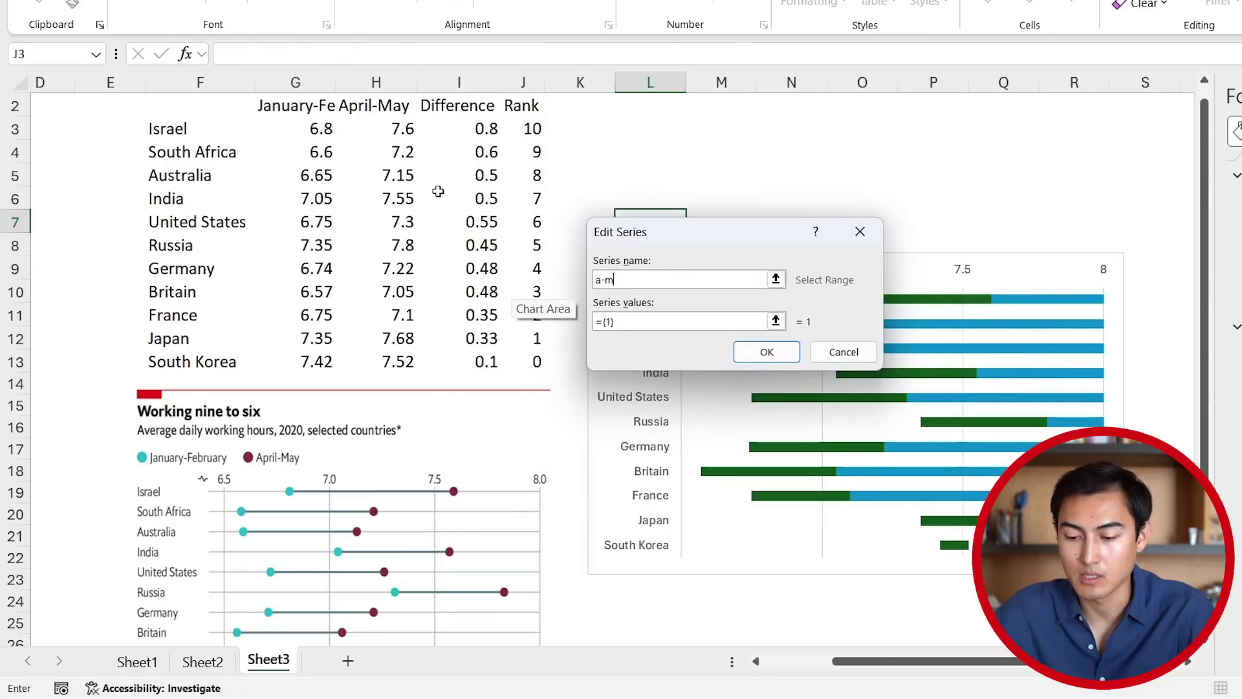
{"action": "left_click", "coordinate": [776, 321]}
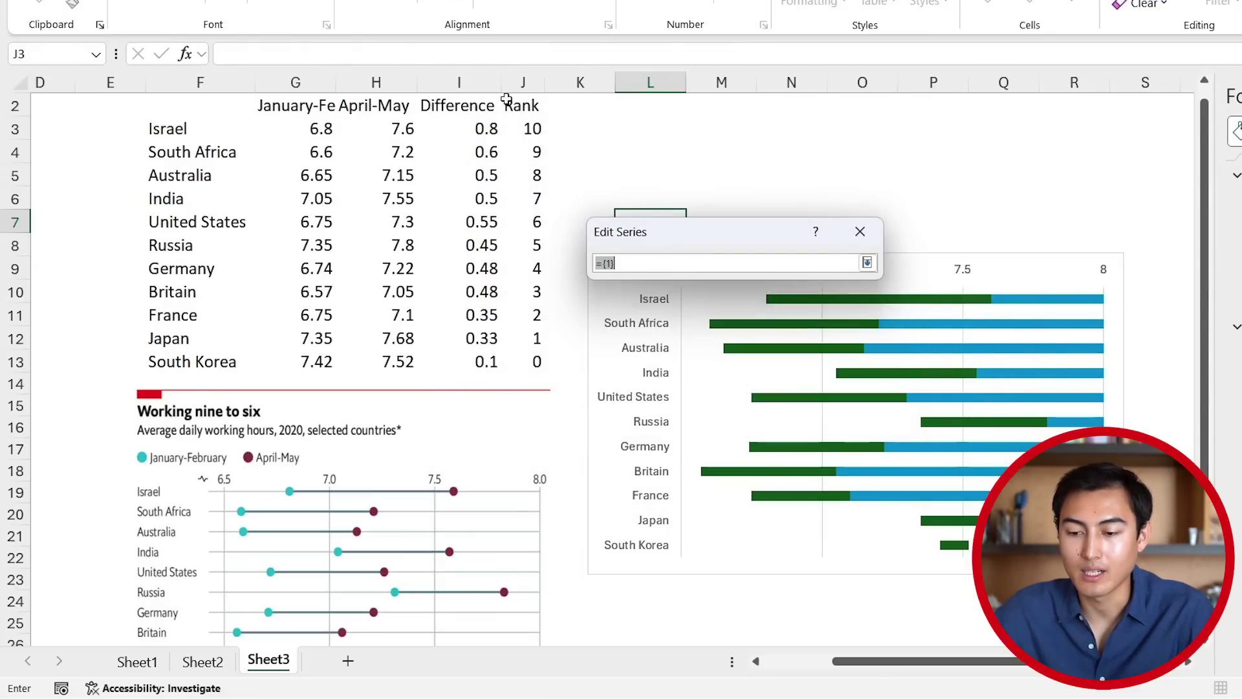
{"action": "left_click", "coordinate": [522, 126]}
{"action": "left_click_drag", "start_coordinate": [522, 125], "coordinate": [534, 360]}
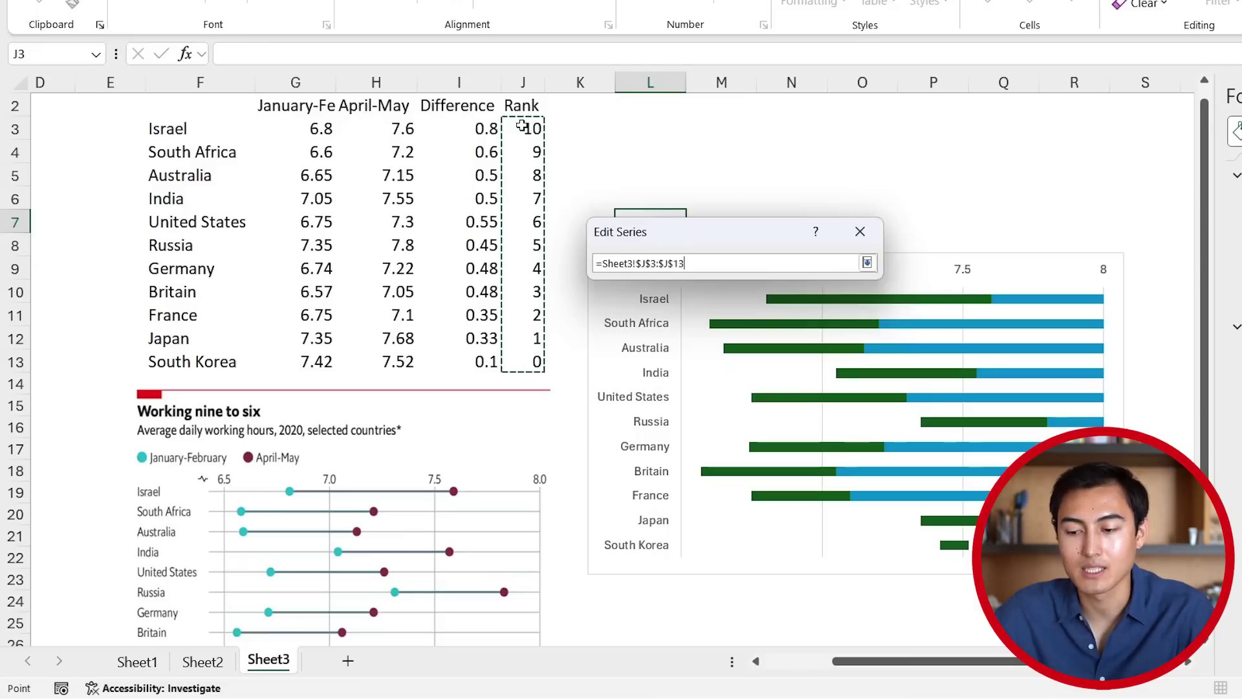
{"action": "left_click", "coordinate": [867, 262]}
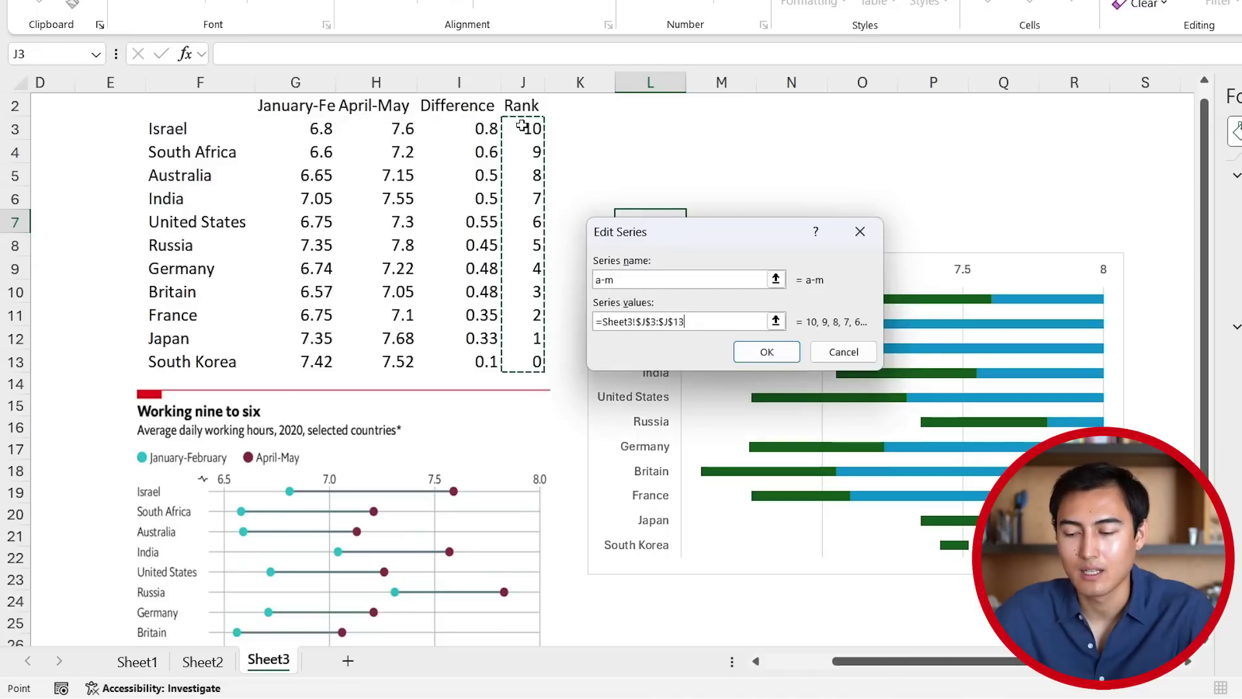
{"action": "left_click", "coordinate": [767, 351]}
{"action": "left_click", "coordinate": [894, 432]}
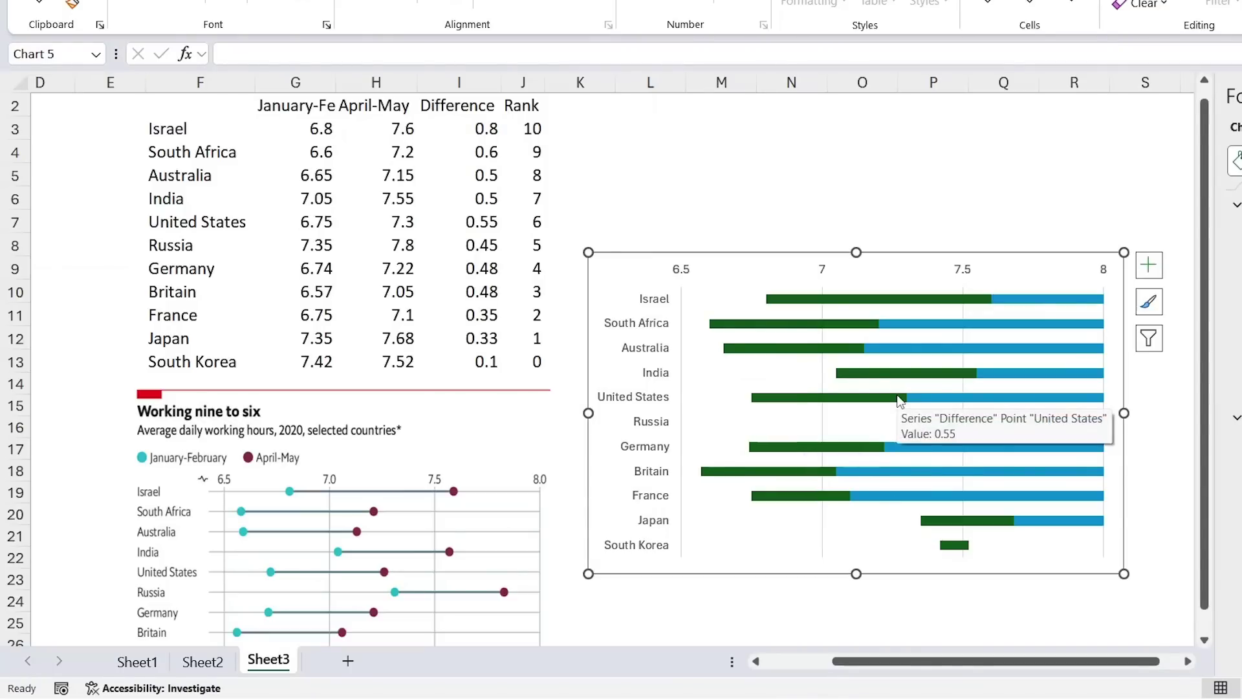
{"action": "left_click", "coordinate": [809, 352]}
Change the j-f and a-m series to Scatter in the combo chart, keeping Difference as bars.
{"action": "right_click", "coordinate": [810, 354]}
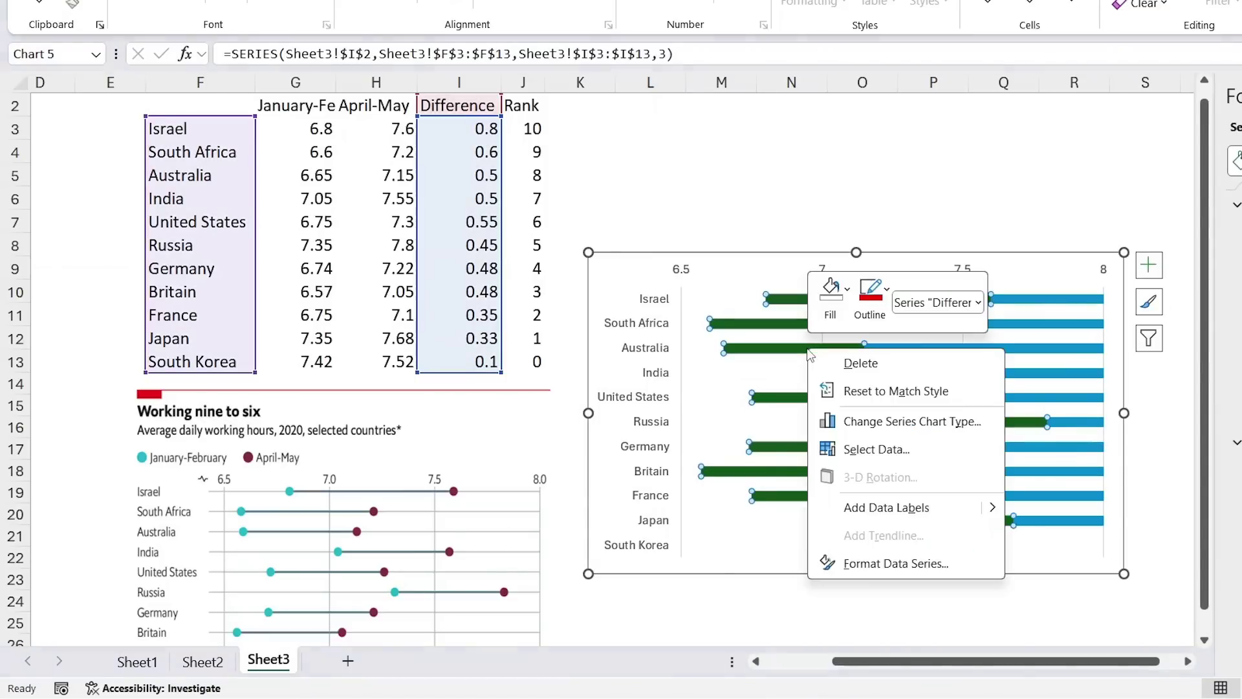
{"action": "left_click", "coordinate": [924, 422]}
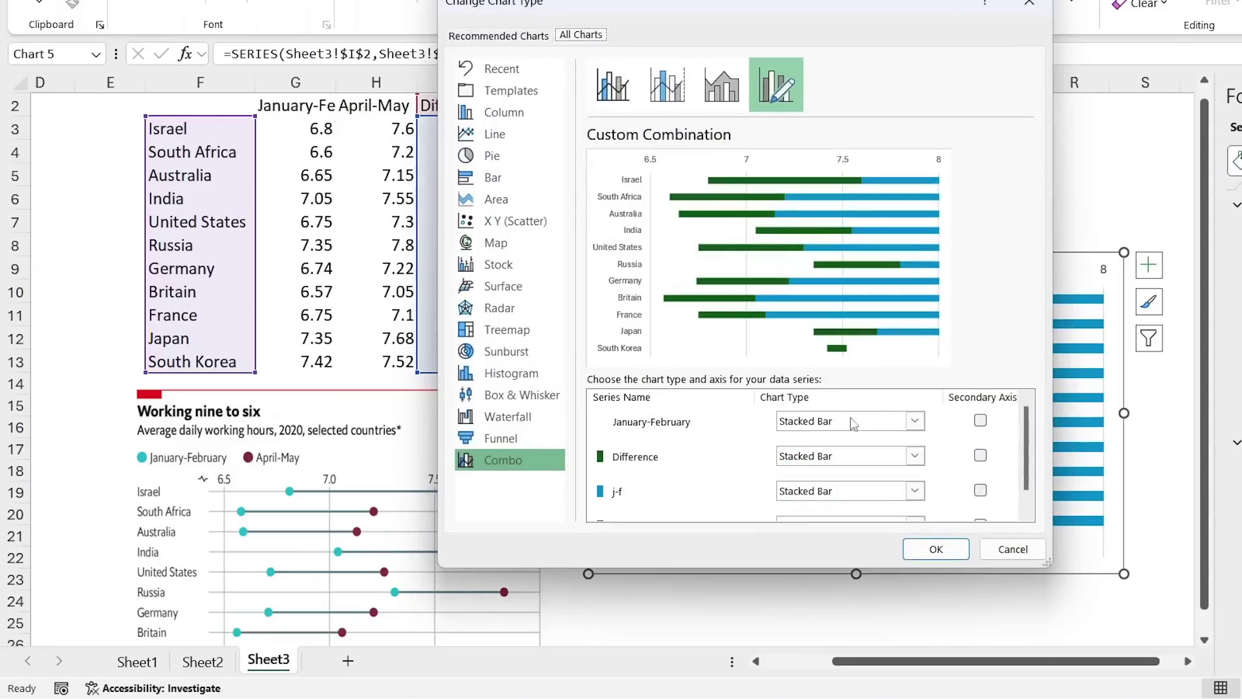
{"action": "scroll", "coordinate": [725, 435], "scroll_direction": "down", "scroll_amount": 1}
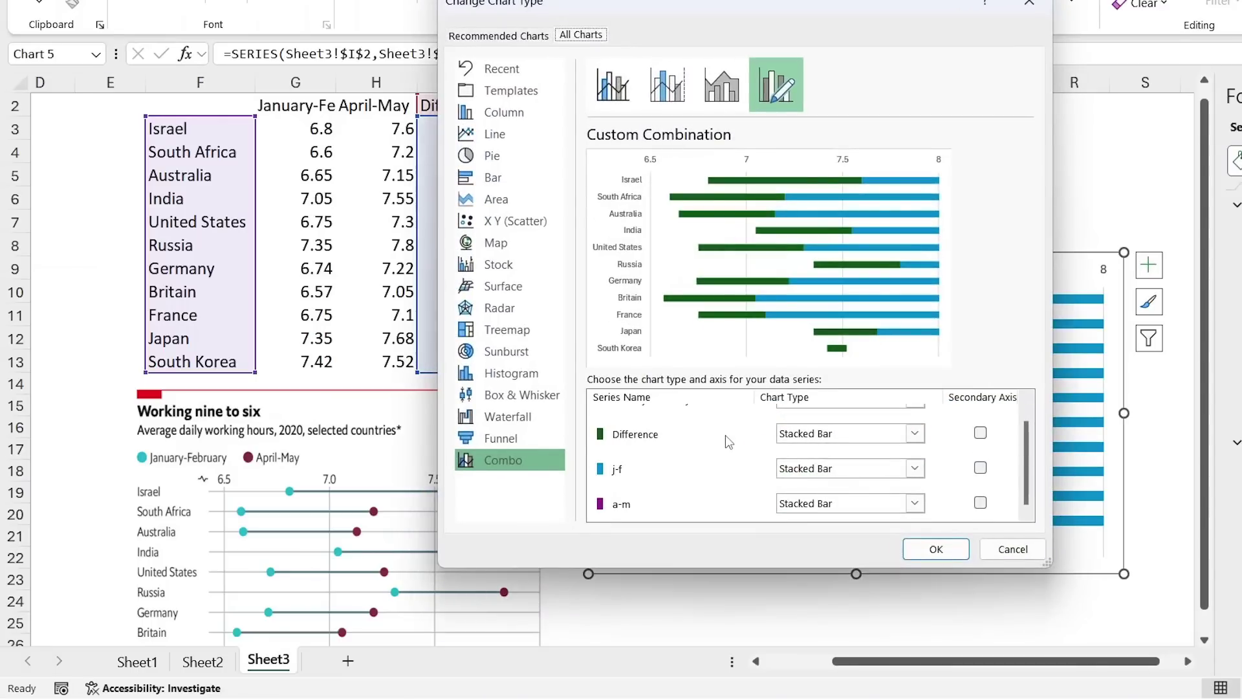
{"action": "left_click", "coordinate": [918, 472]}
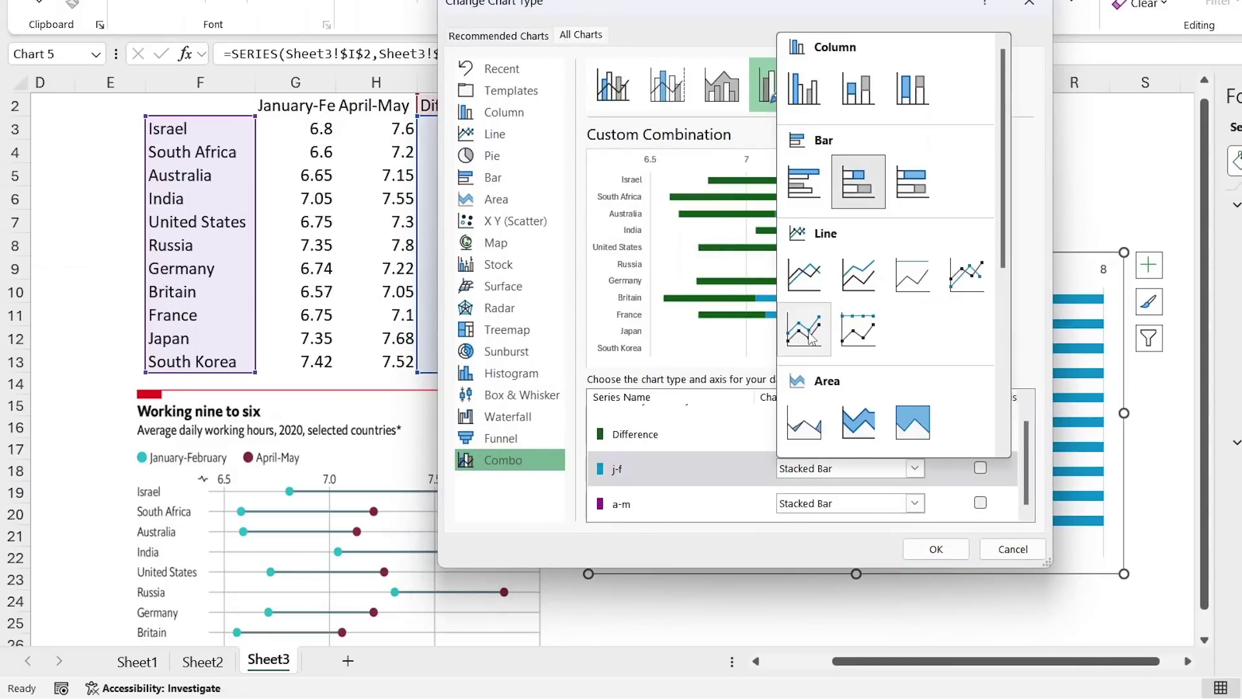
{"action": "scroll", "coordinate": [809, 337], "scroll_direction": "down", "scroll_amount": 3}
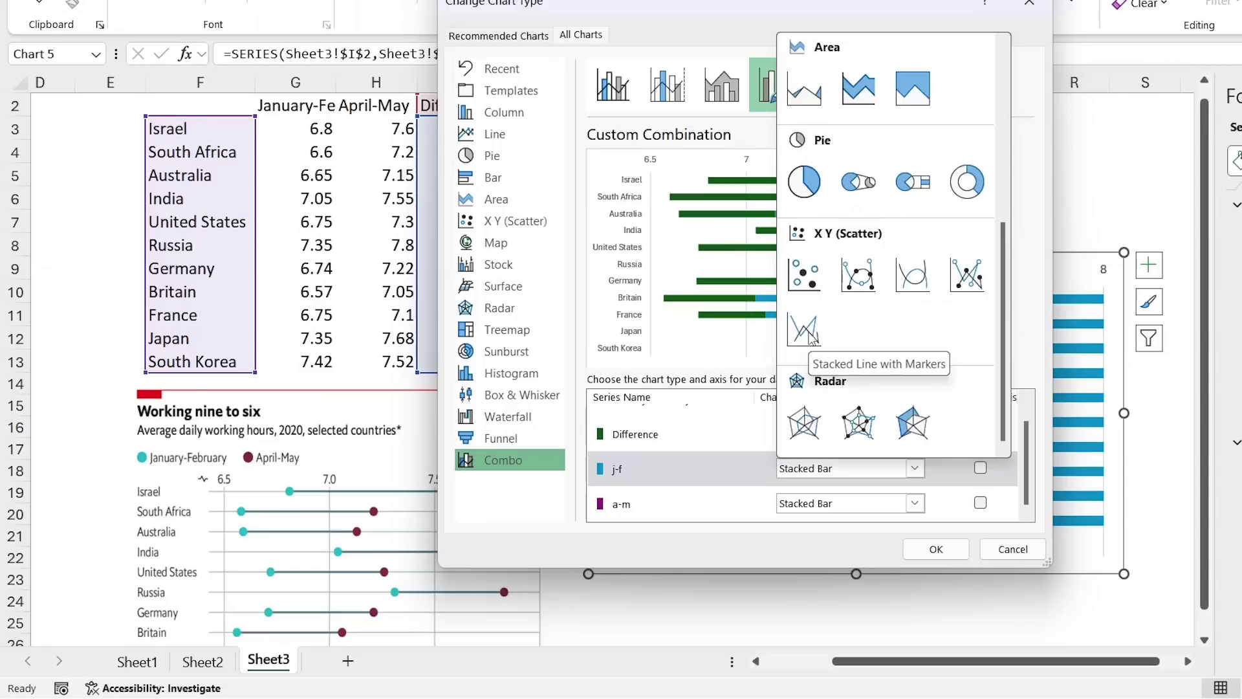
{"action": "left_click", "coordinate": [805, 278]}
{"action": "left_click", "coordinate": [916, 505]}
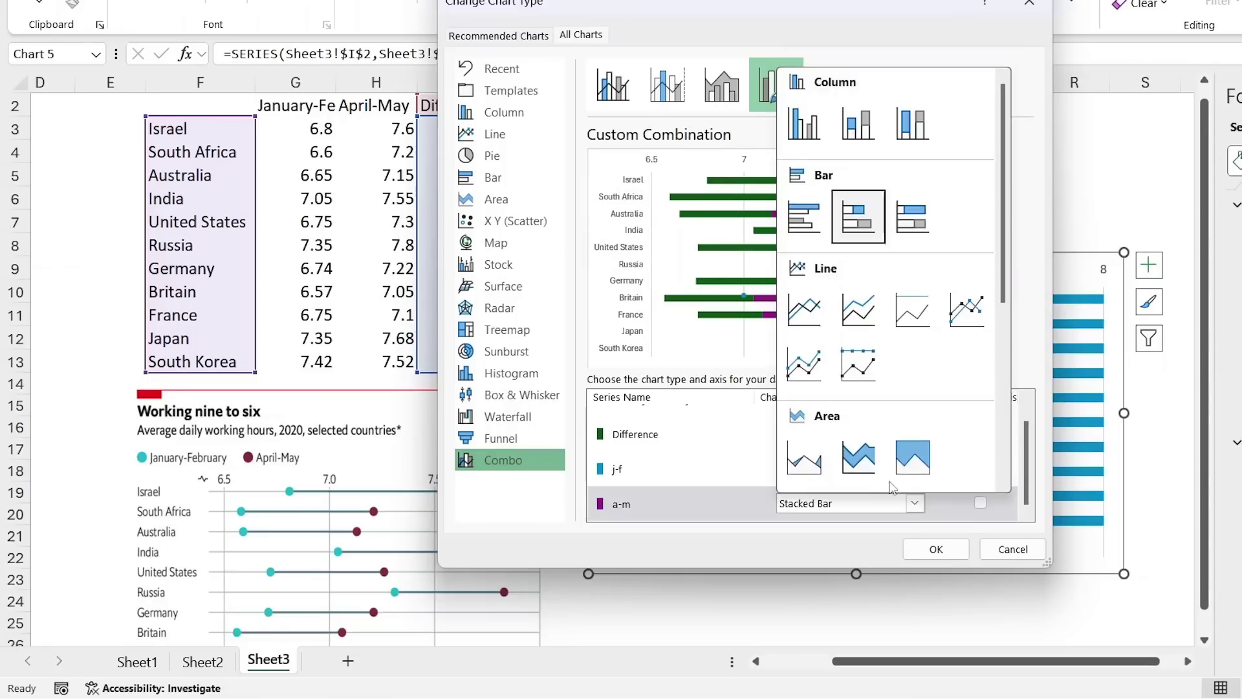
{"action": "scroll", "coordinate": [808, 337], "scroll_direction": "down", "scroll_amount": 3}
{"action": "left_click", "coordinate": [805, 312]}
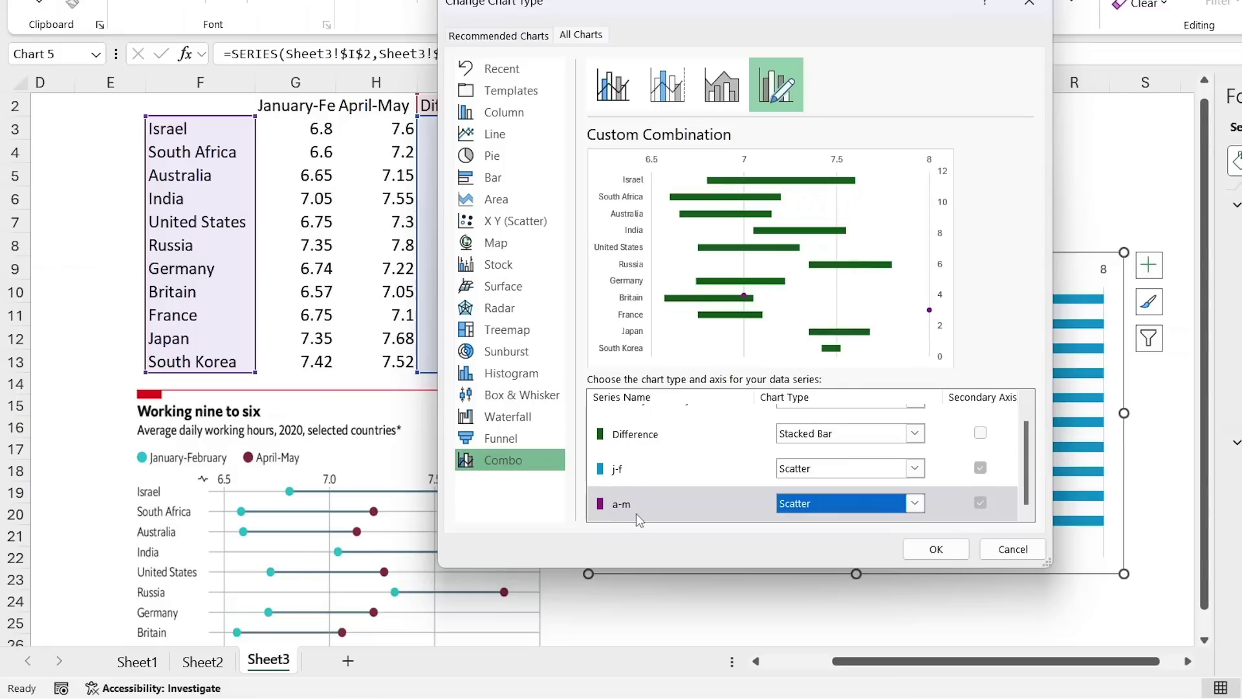
{"action": "left_click", "coordinate": [930, 551]}
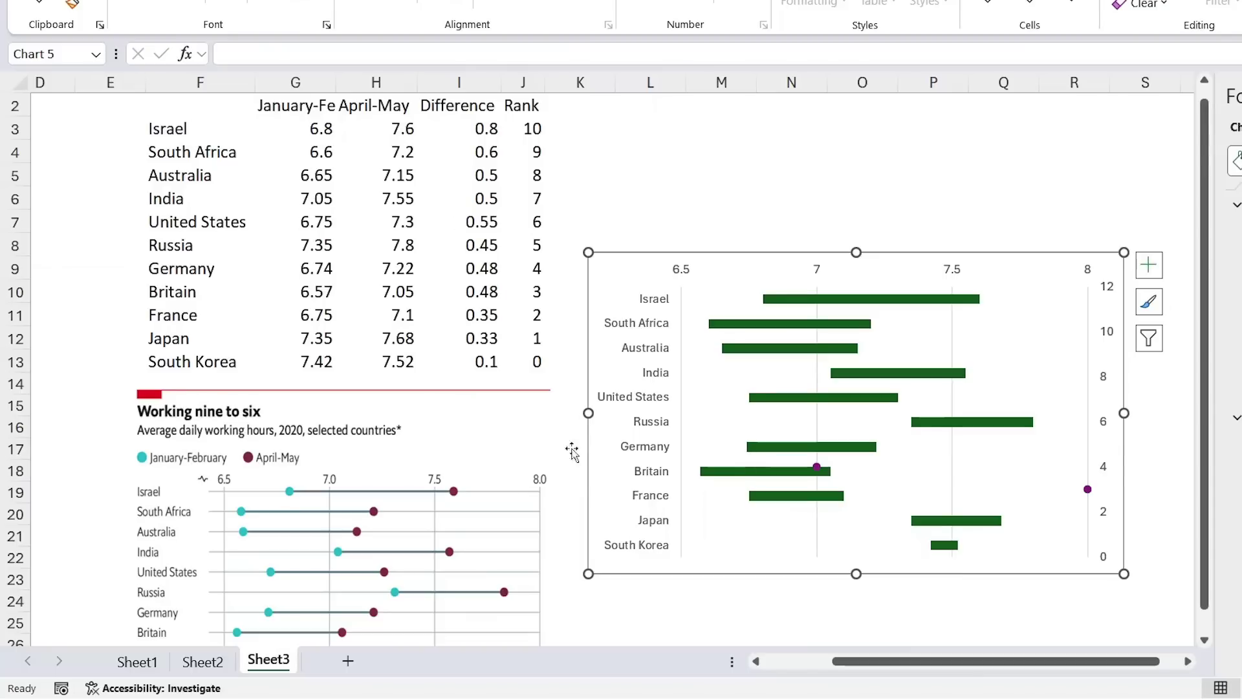
In Select Data, set the j-f series X values to G3:G13.
{"action": "right_click", "coordinate": [817, 467]}
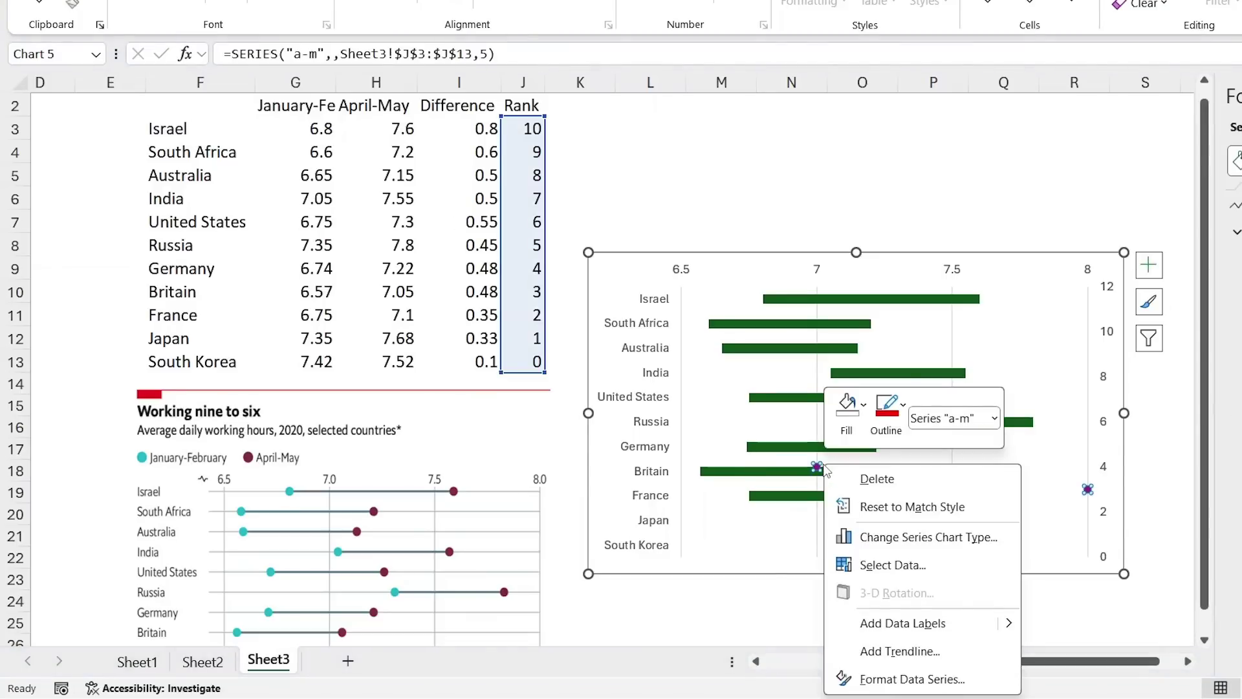
{"action": "left_click", "coordinate": [854, 565]}
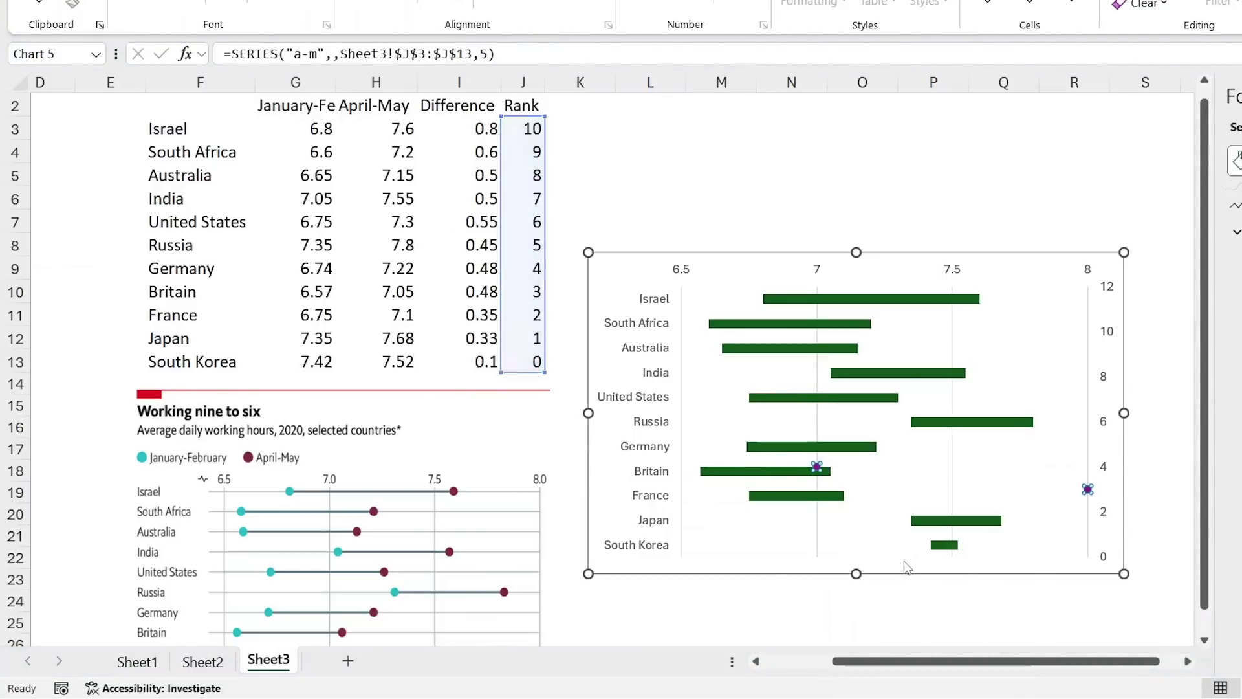
{"action": "left_click", "coordinate": [515, 377]}
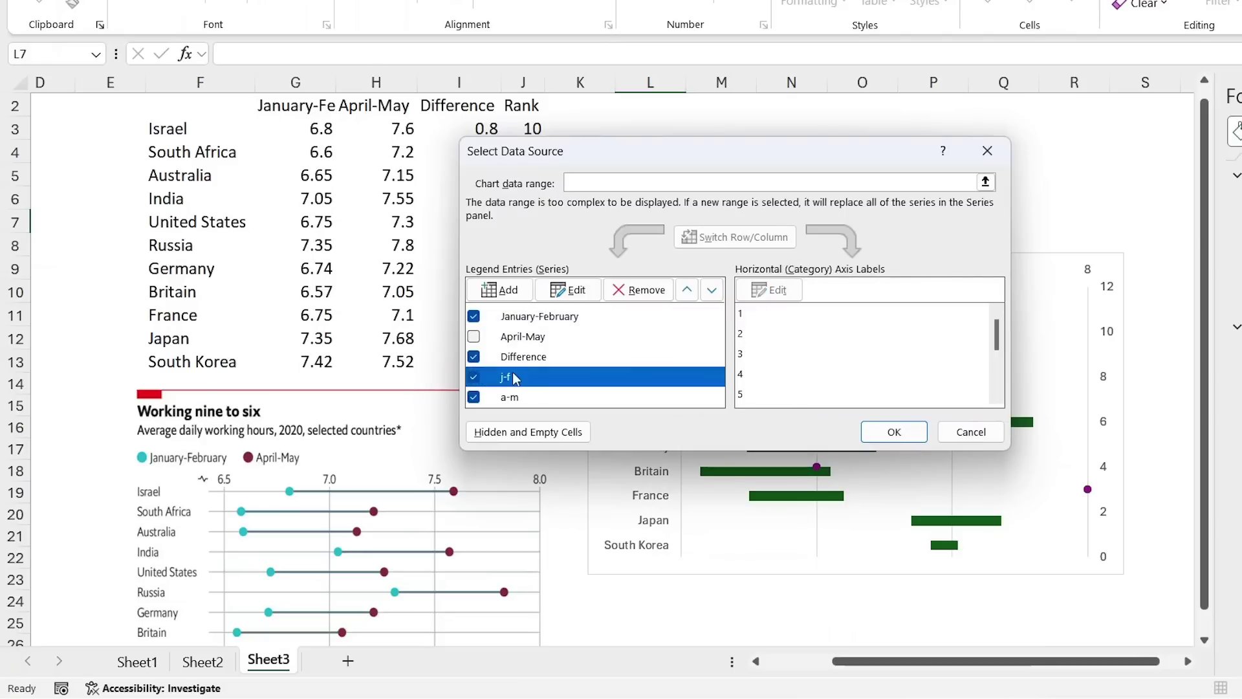
{"action": "left_click", "coordinate": [568, 289]}
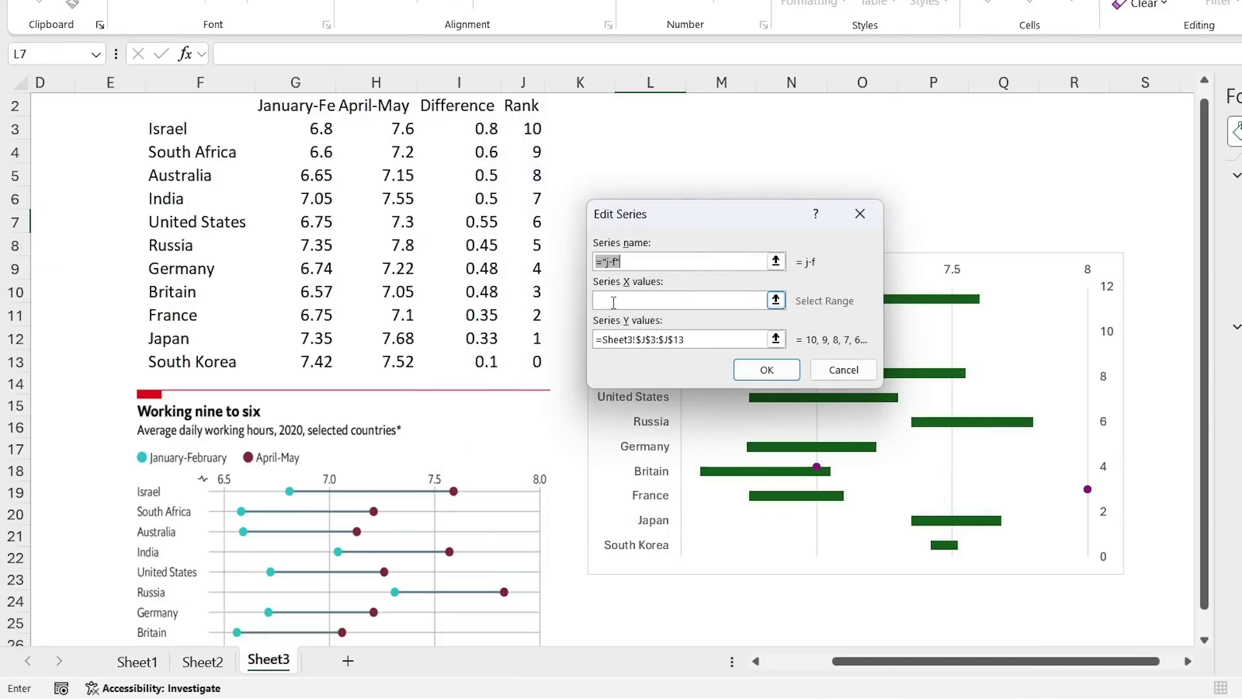
{"action": "left_click", "coordinate": [721, 303]}
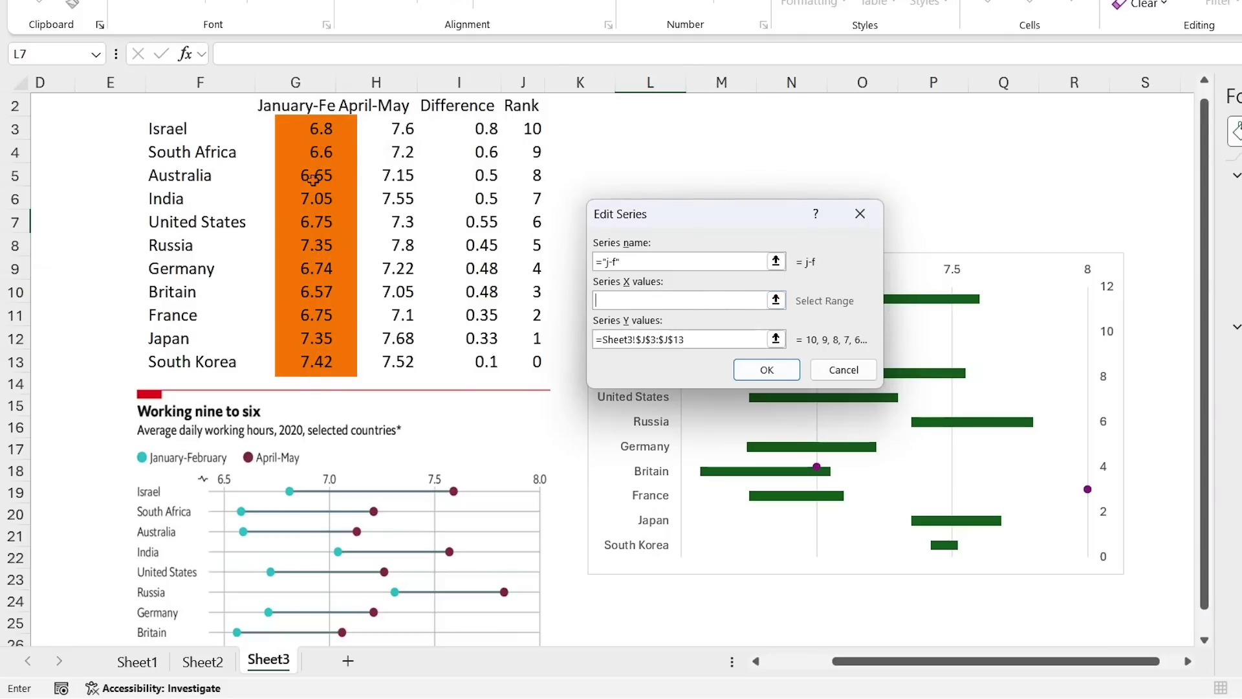
{"action": "left_click", "coordinate": [306, 130]}
{"action": "key", "text": "ctrl+shift+Down"}
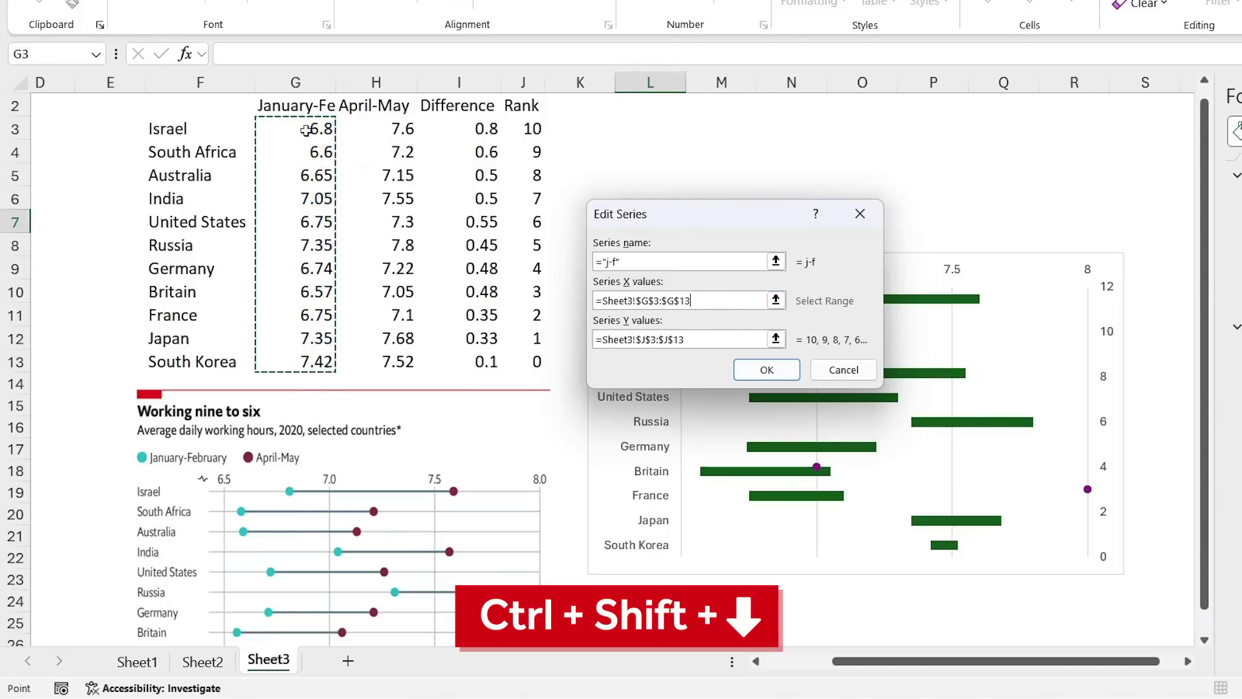
{"action": "left_click", "coordinate": [767, 371]}
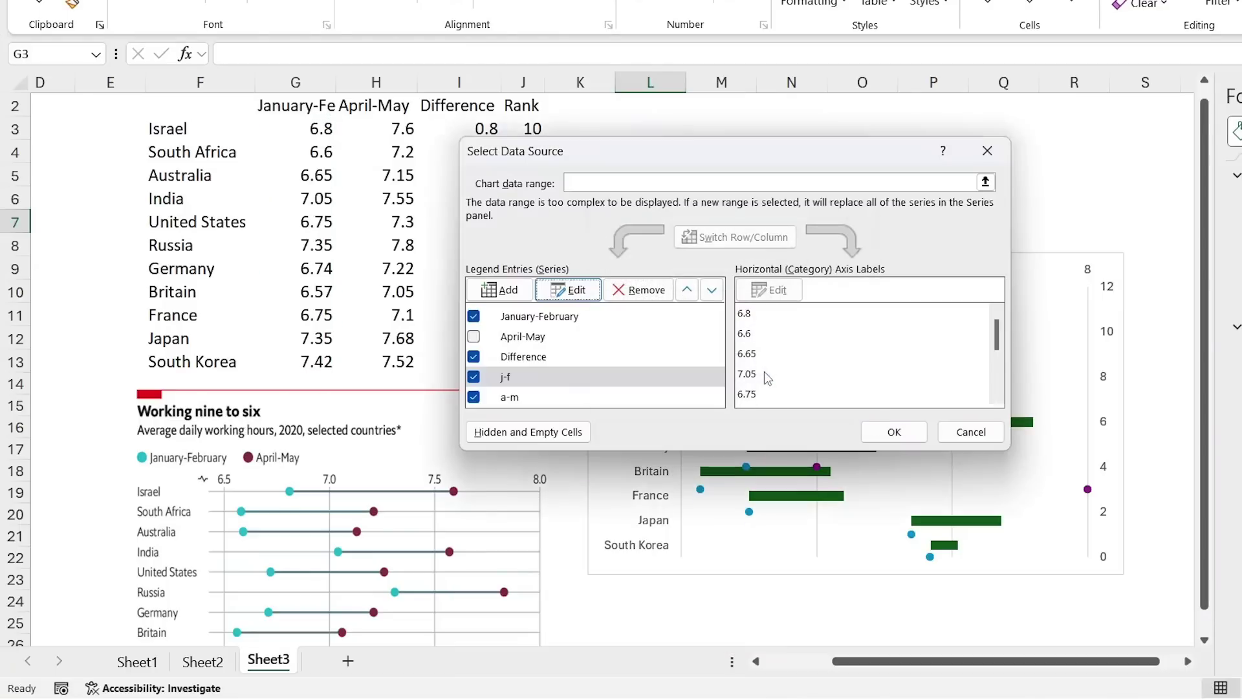
Set the a-m series X values to H3:H13 and confirm the chart data.
{"action": "left_click", "coordinate": [554, 396]}
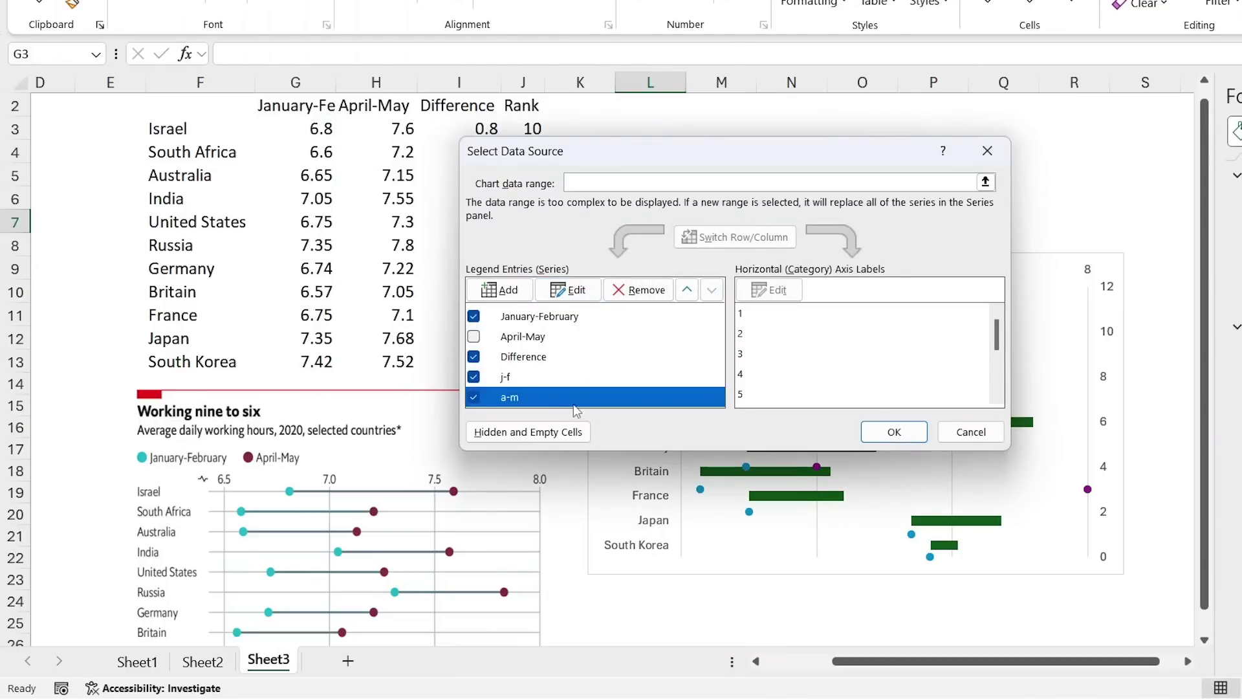
{"action": "left_click", "coordinate": [571, 297]}
{"action": "left_click", "coordinate": [628, 299]}
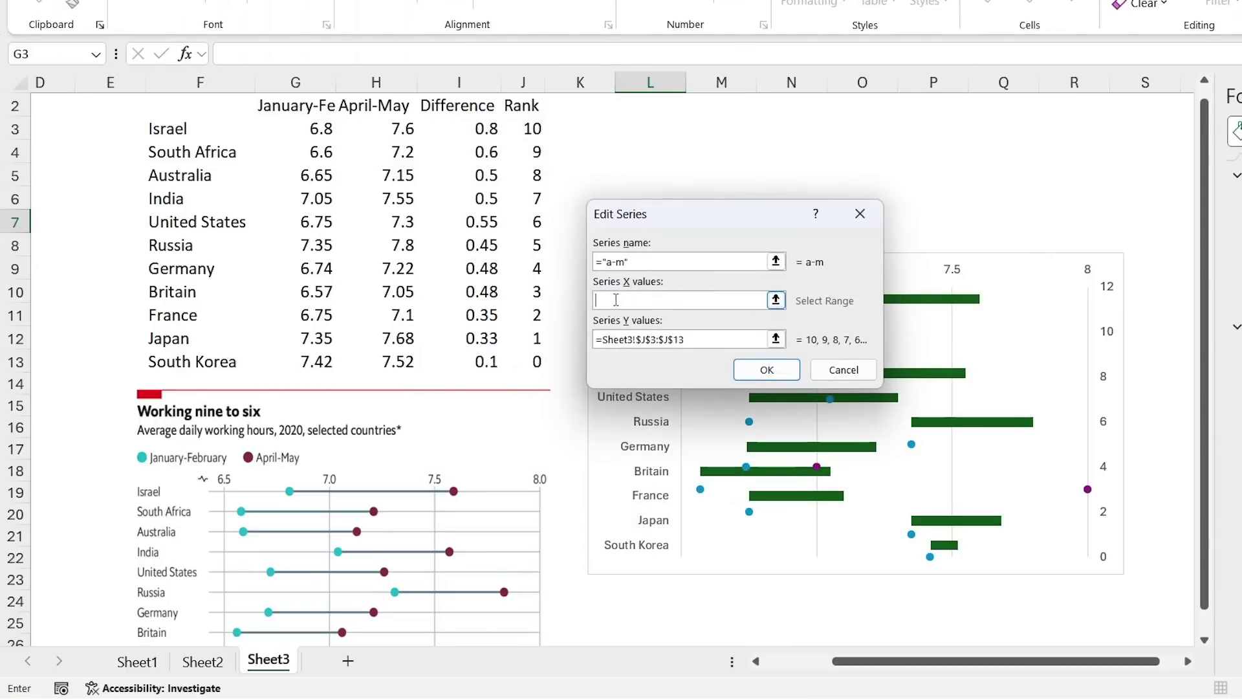
{"action": "left_click", "coordinate": [401, 129]}
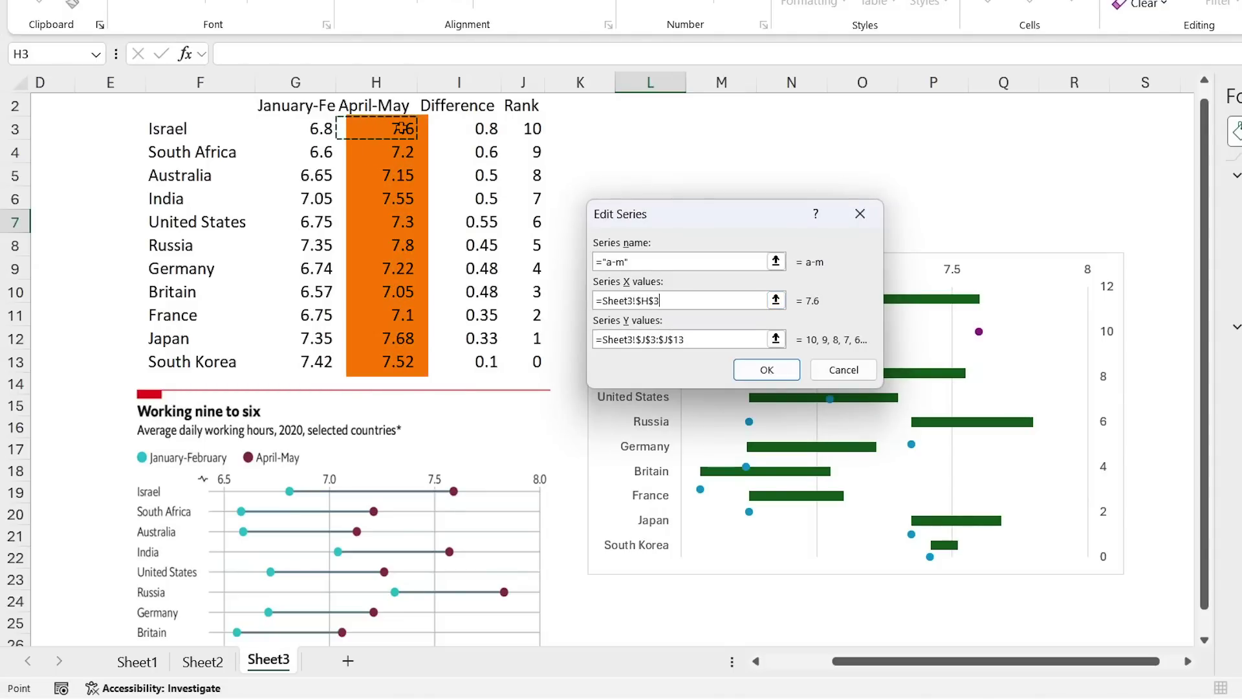
{"action": "key", "text": "ctrl+shift+Down"}
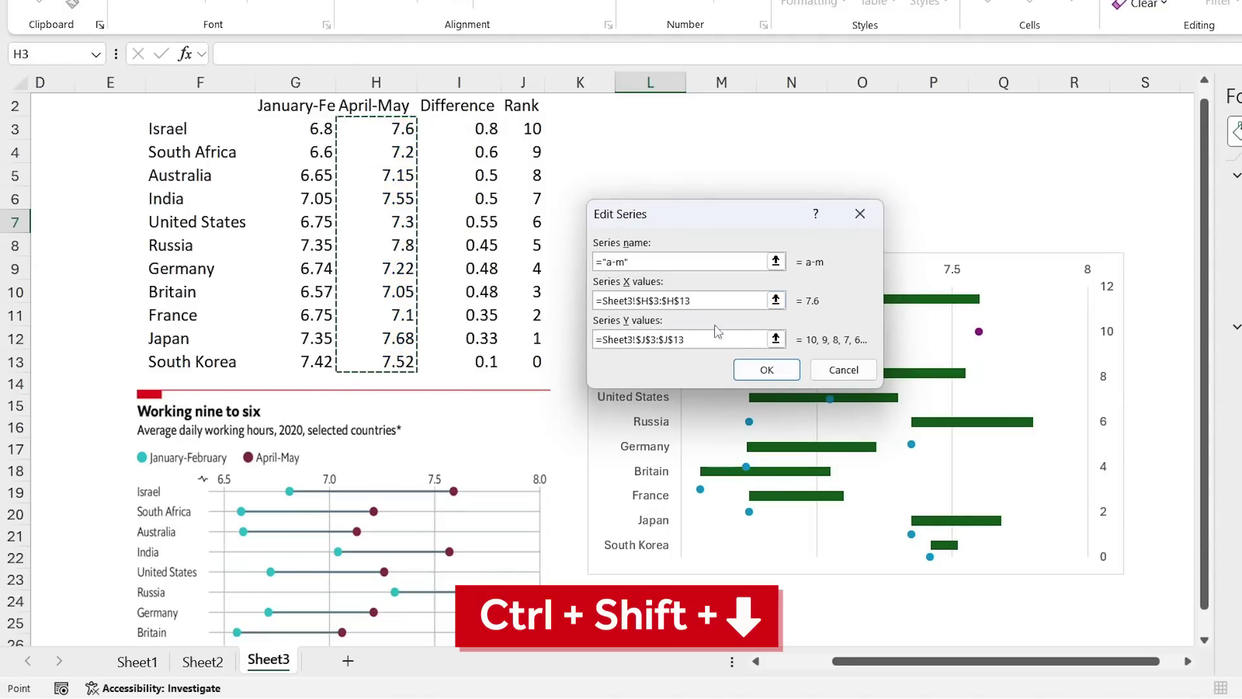
{"action": "left_click", "coordinate": [767, 367]}
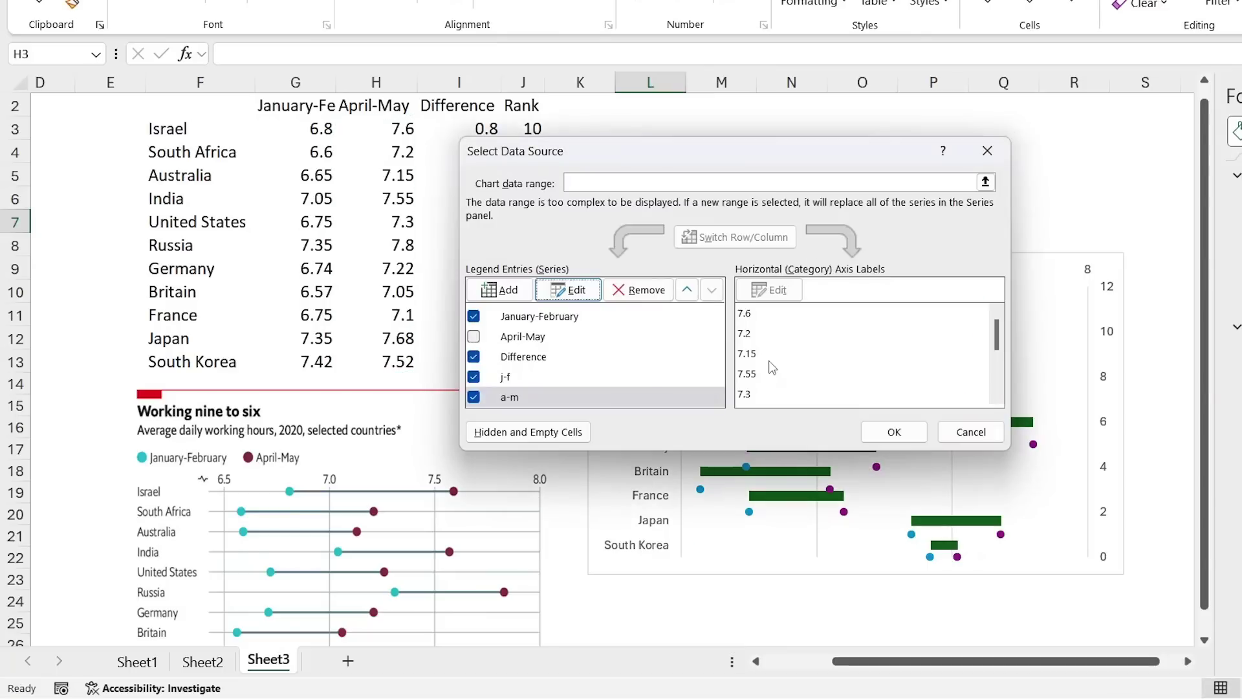
{"action": "left_click", "coordinate": [878, 434]}
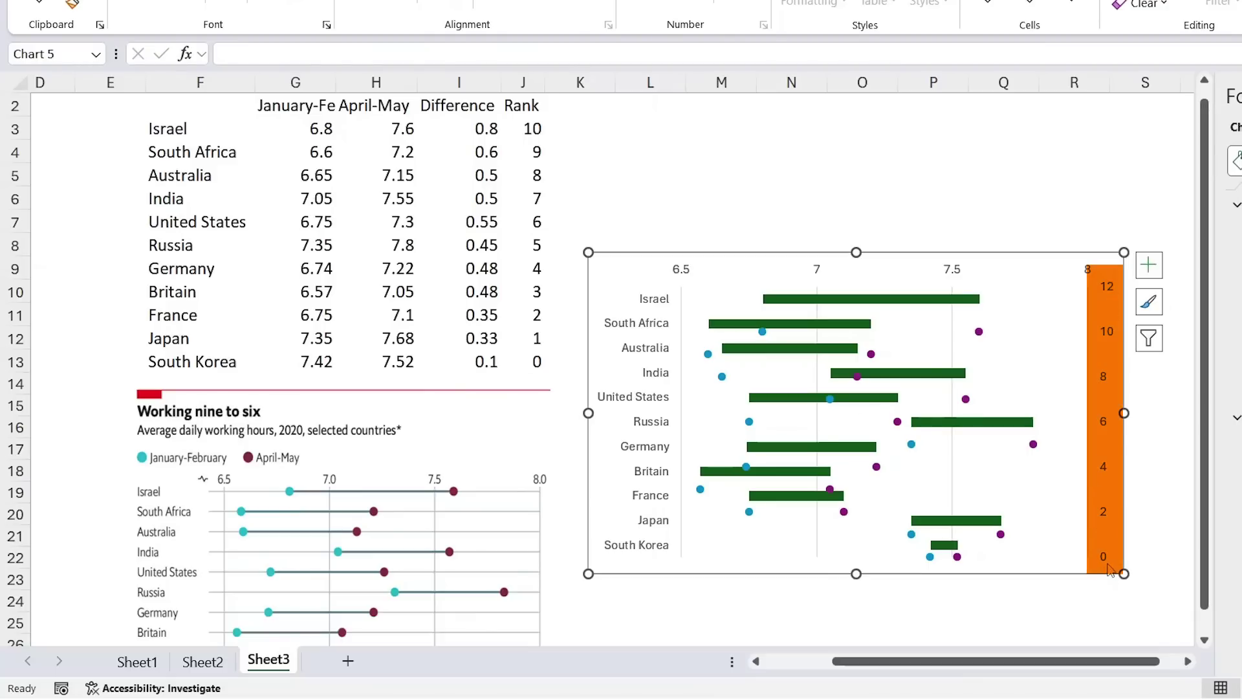
Set the secondary vertical axis maximum bound to 10.
{"action": "left_click", "coordinate": [1111, 292]}
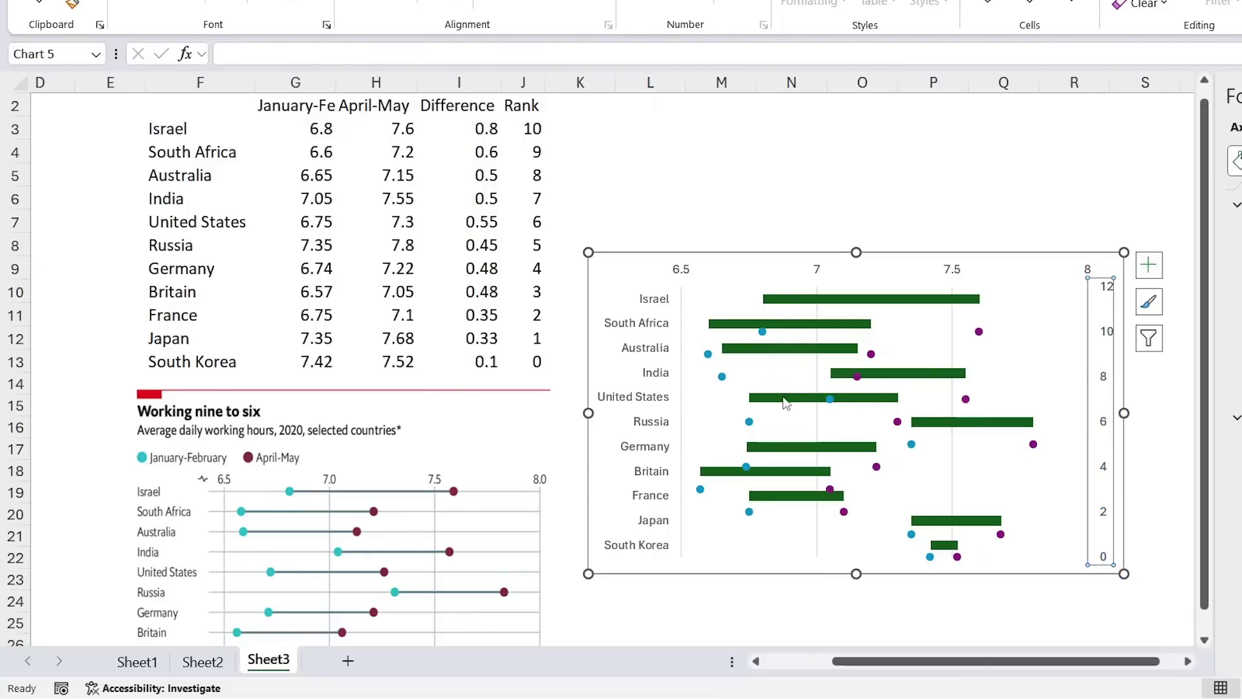
{"action": "right_click", "coordinate": [1107, 336]}
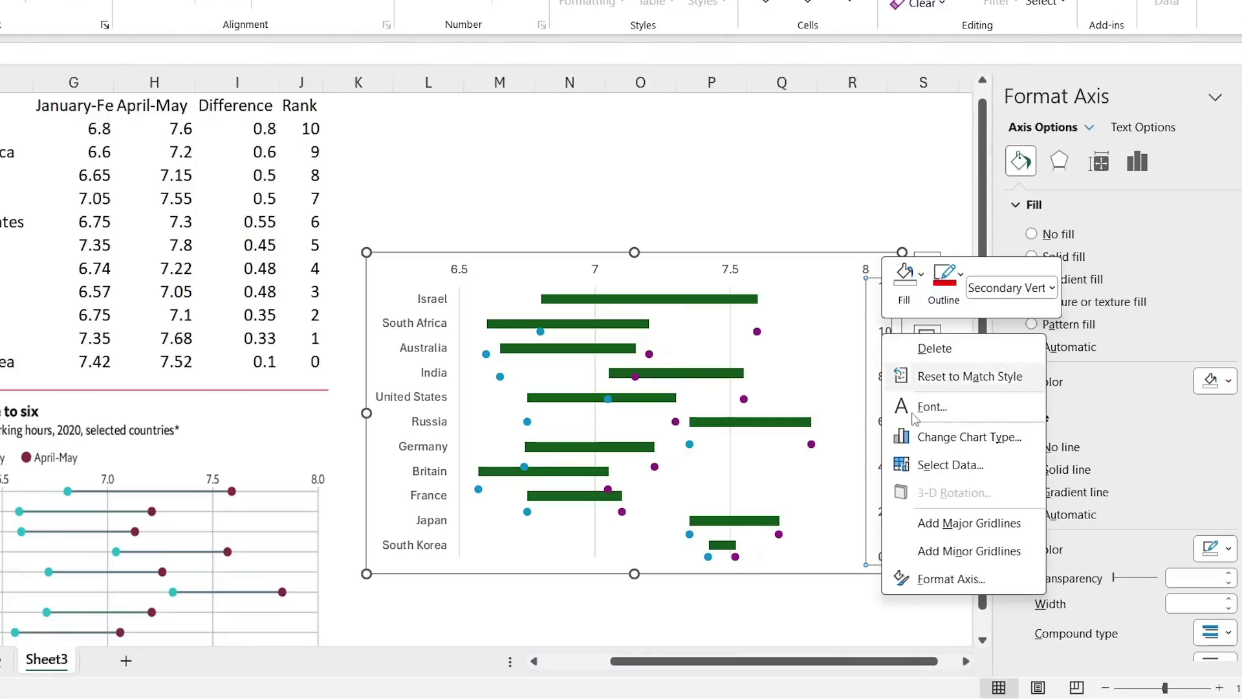
{"action": "left_click", "coordinate": [941, 576]}
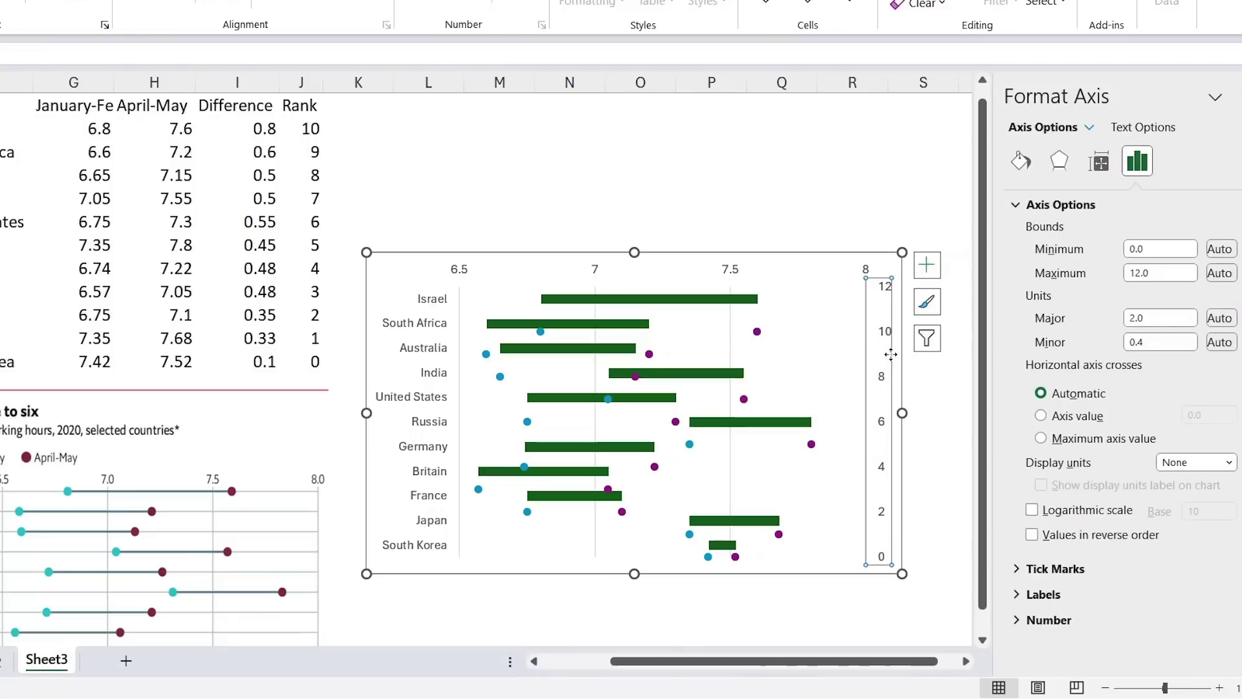
{"action": "left_click", "coordinate": [1166, 271]}
{"action": "type", "text": "10"}
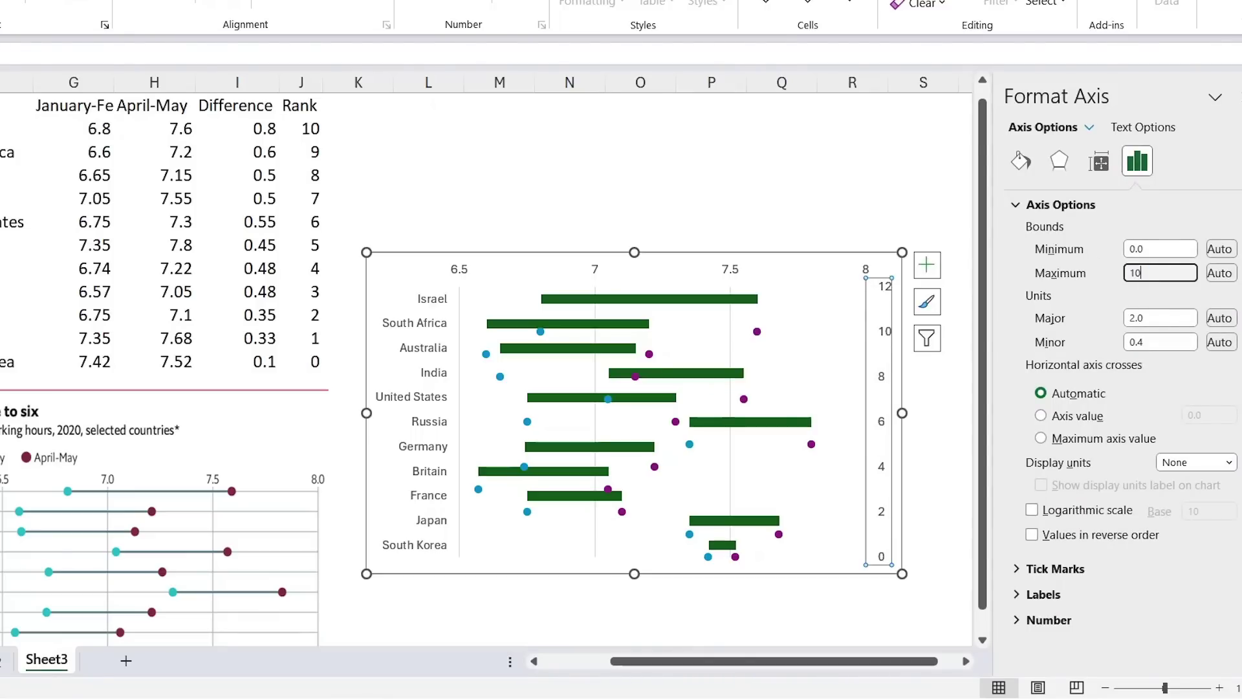
{"action": "key", "text": "Return"}
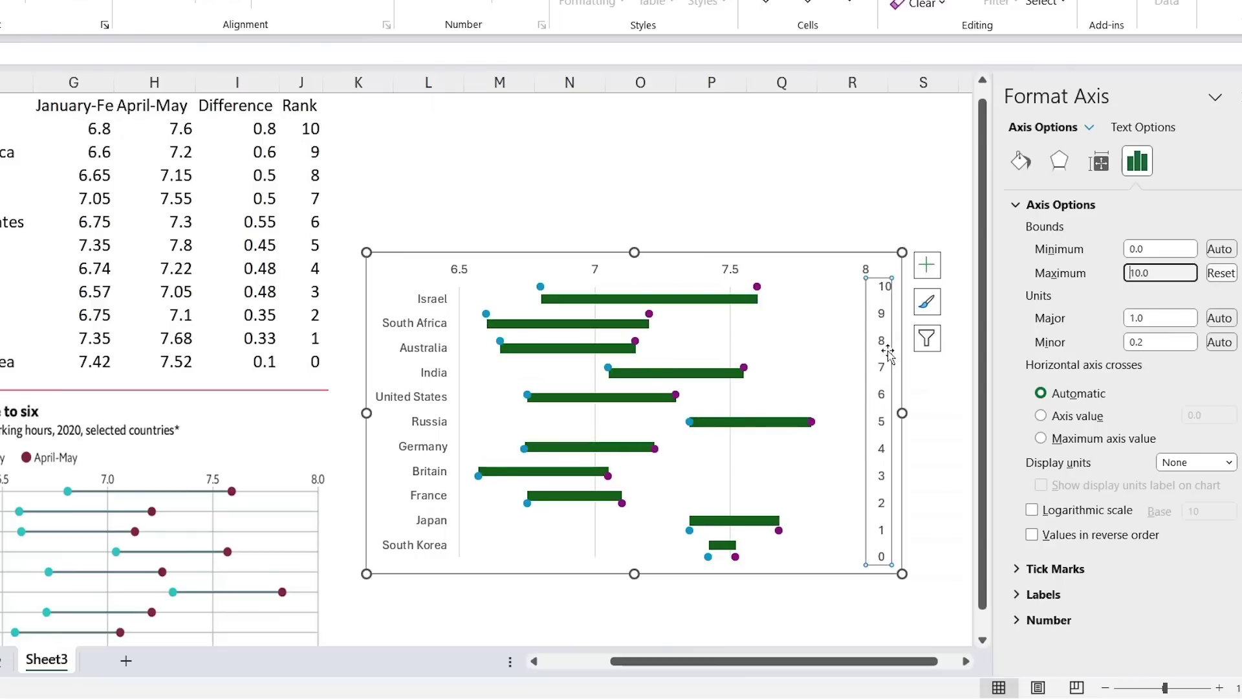
Delete the secondary vertical axis.
{"action": "key", "text": "Delete"}
{"action": "left_click", "coordinate": [873, 375]}
{"action": "key", "text": "Delete"}
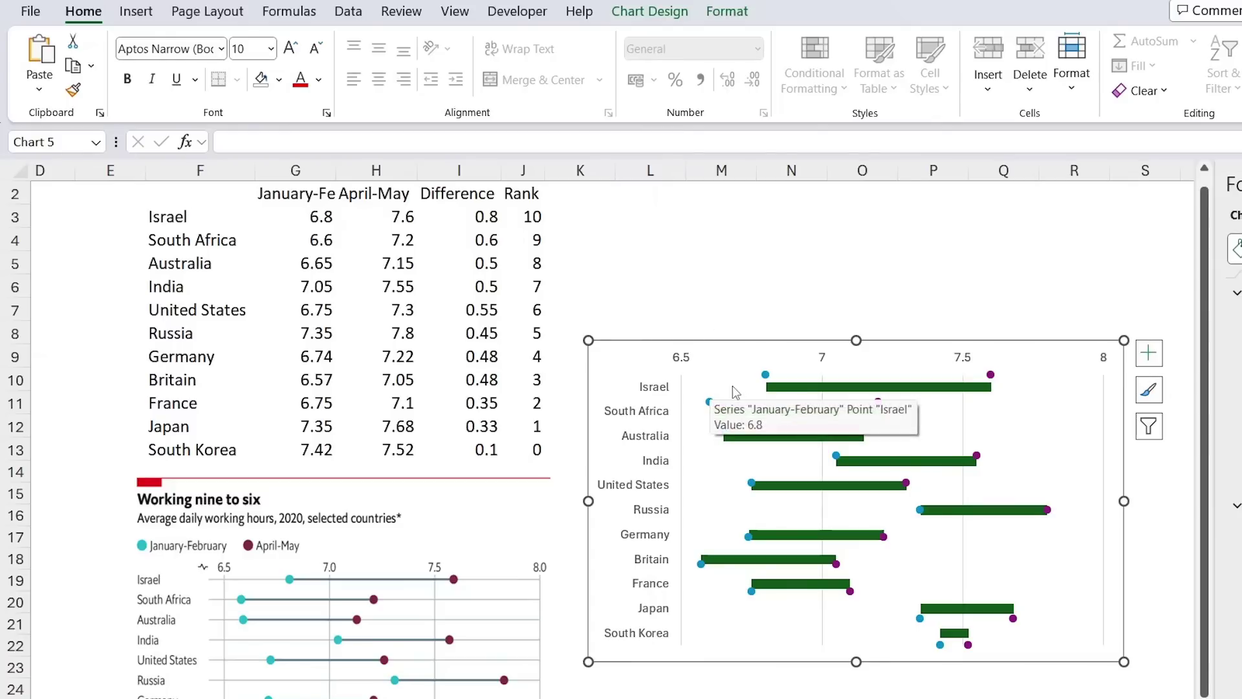
Set the Difference series gap width to 500% so the green bars become thin lines.
{"action": "left_click", "coordinate": [818, 394]}
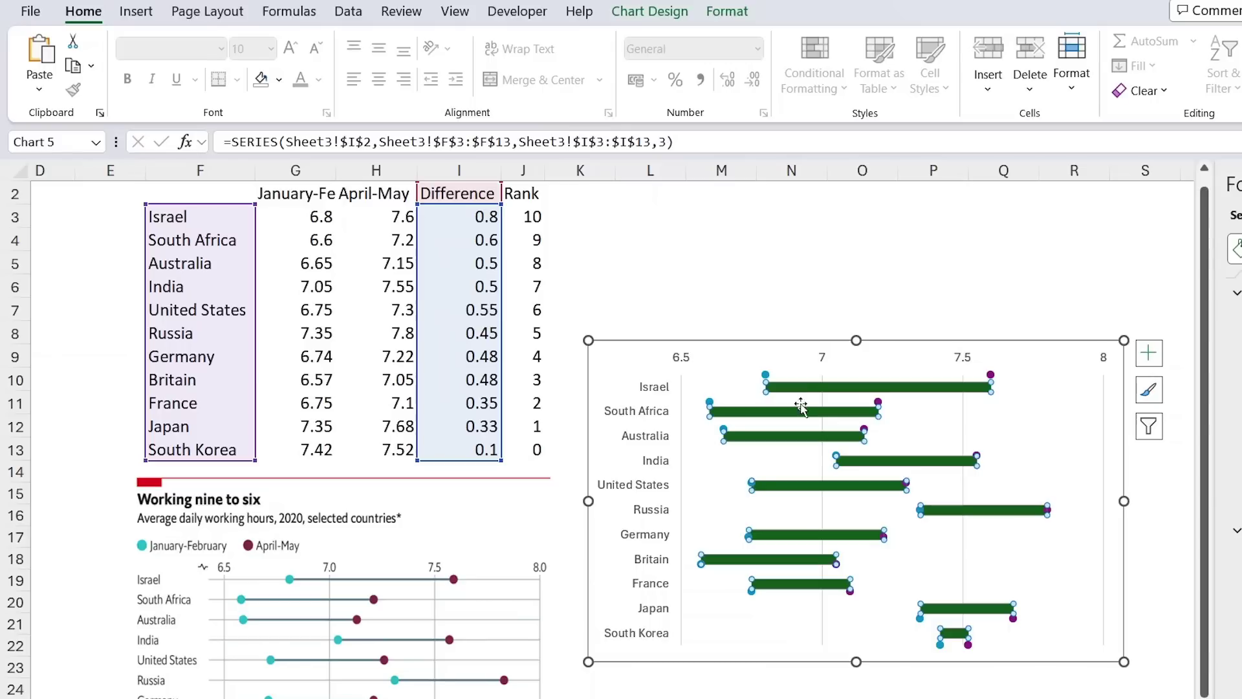
{"action": "right_click", "coordinate": [823, 392]}
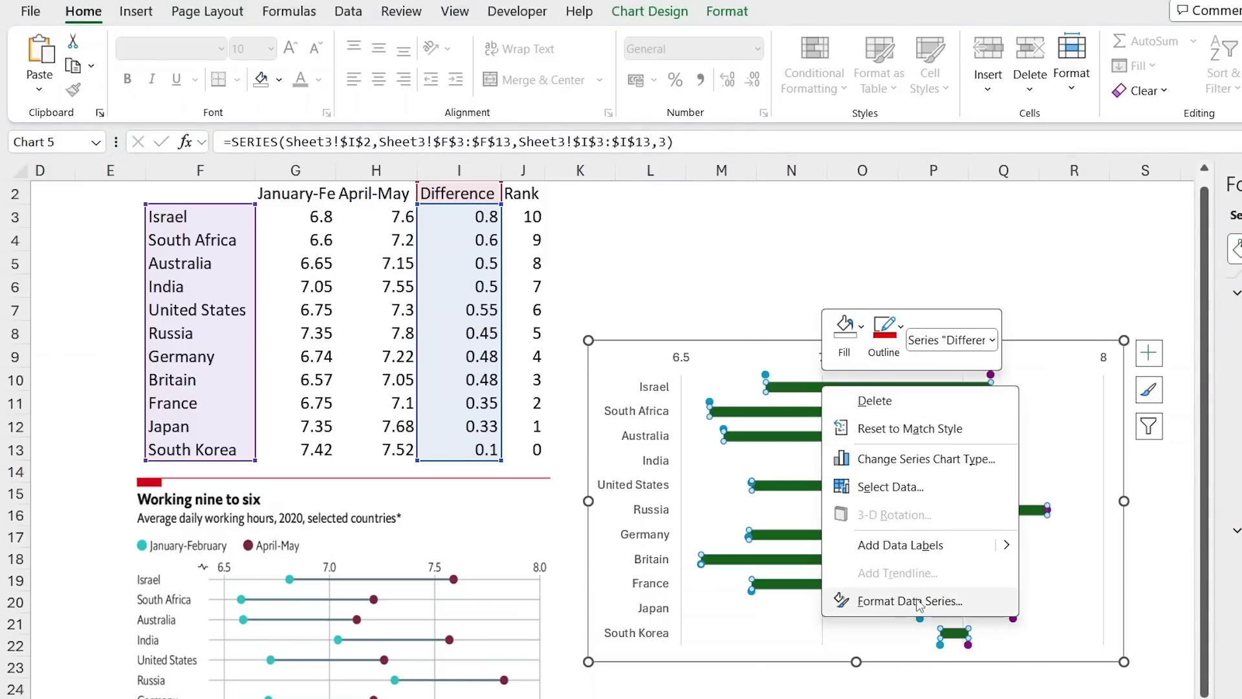
{"action": "left_click", "coordinate": [881, 601]}
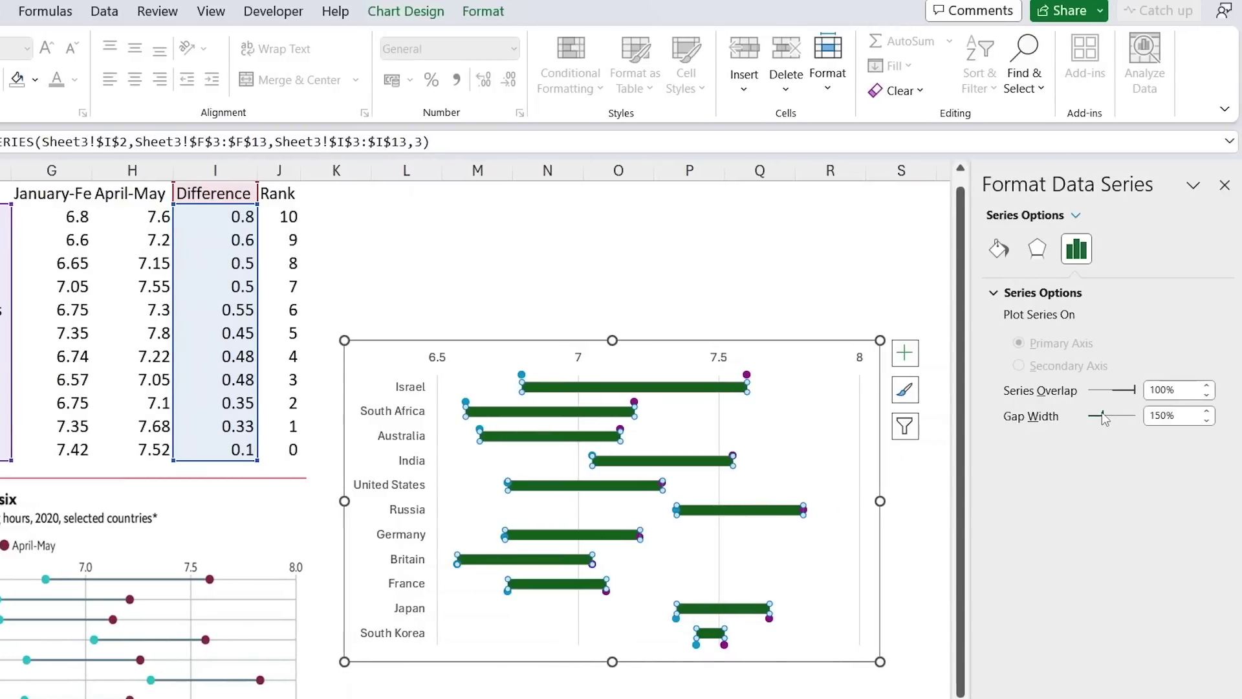
{"action": "left_click_drag", "start_coordinate": [1104, 417], "coordinate": [1160, 431]}
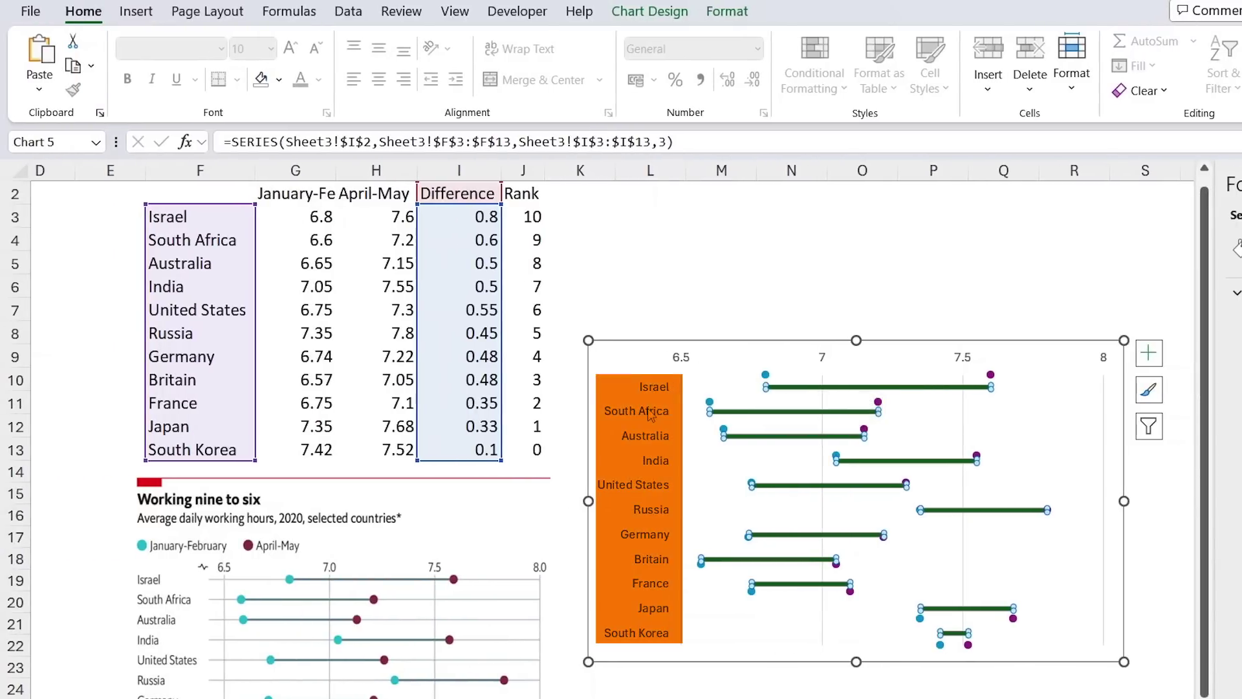
{"action": "left_click", "coordinate": [651, 415]}
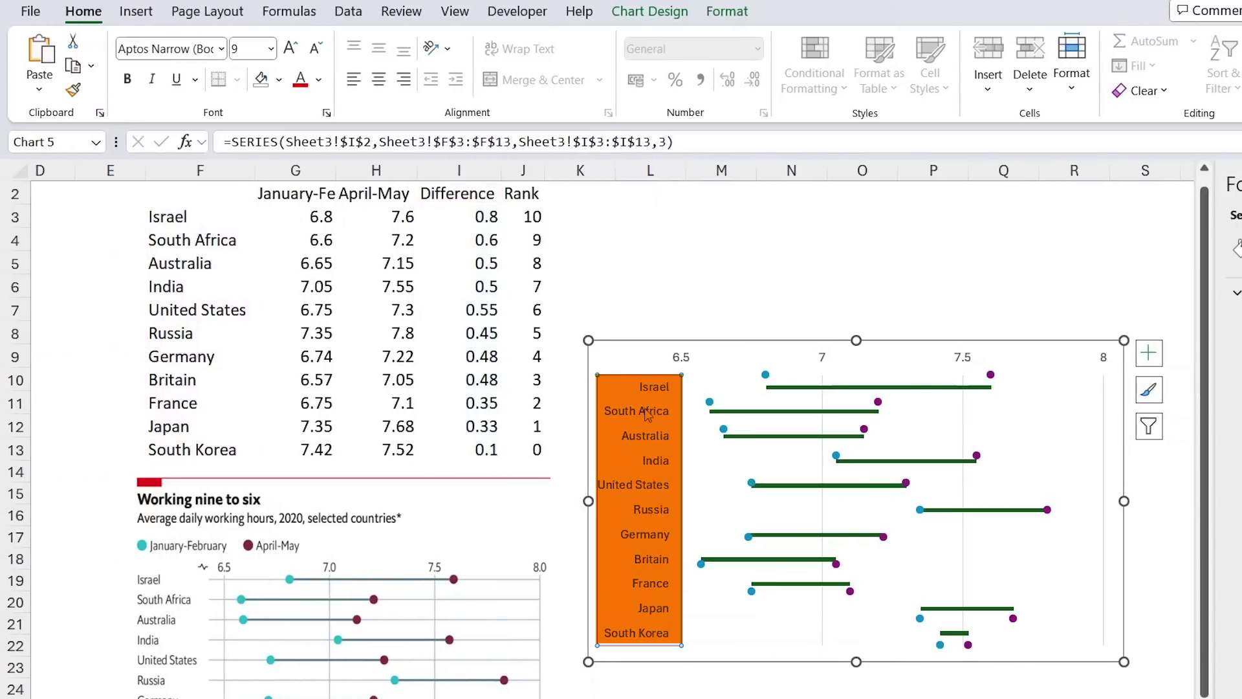
Set the country axis position to On tick marks so bars align with the dots.
{"action": "right_click", "coordinate": [647, 521]}
{"action": "key", "text": "Escape"}
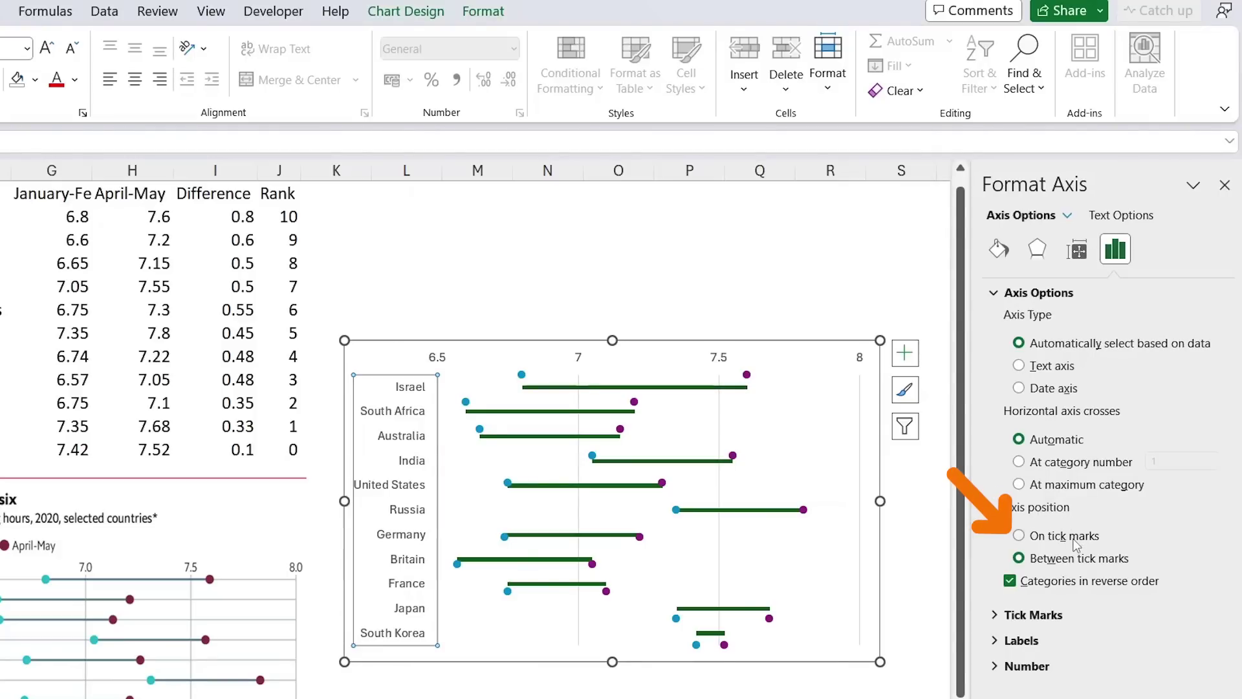
{"action": "left_click", "coordinate": [1069, 536]}
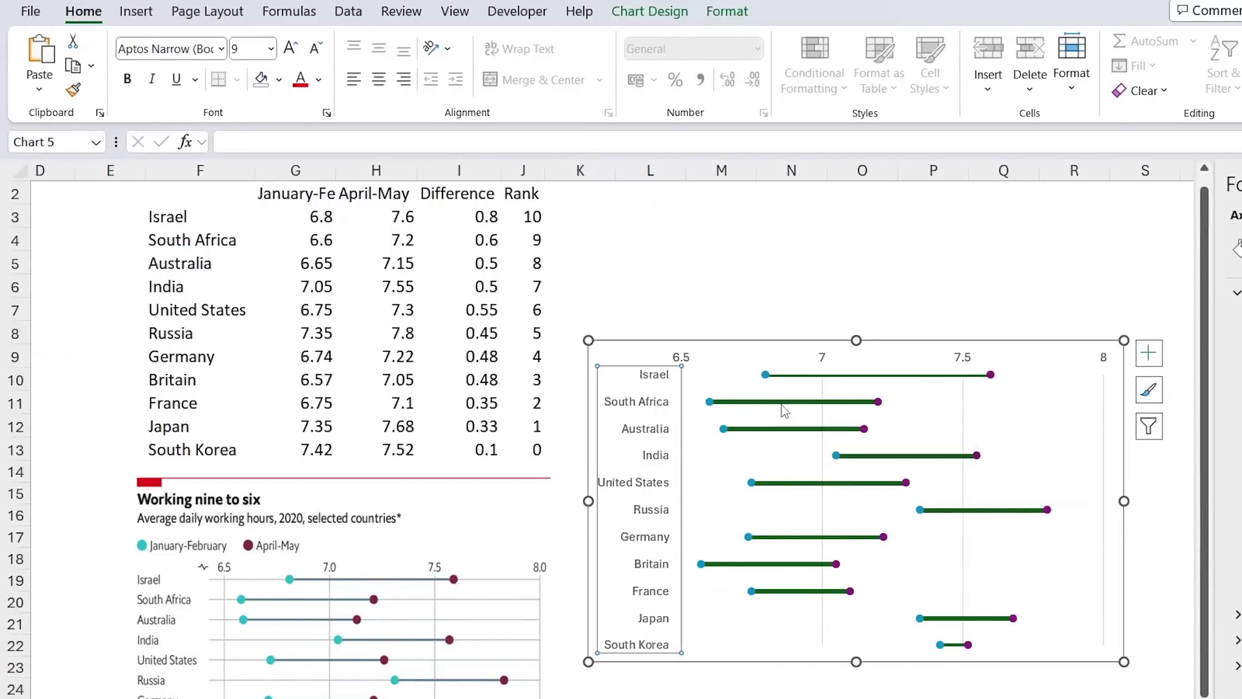
Bring up the fill colour palette for the Difference bars.
{"action": "left_click", "coordinate": [763, 407]}
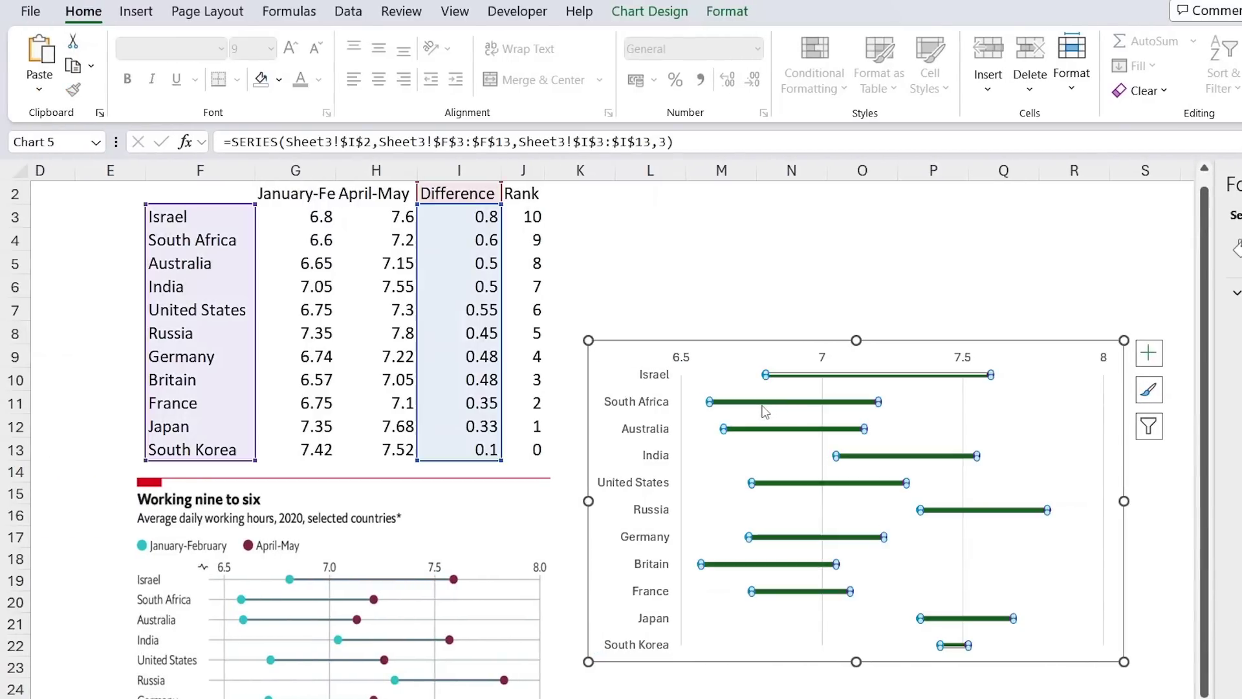
{"action": "right_click", "coordinate": [766, 411]}
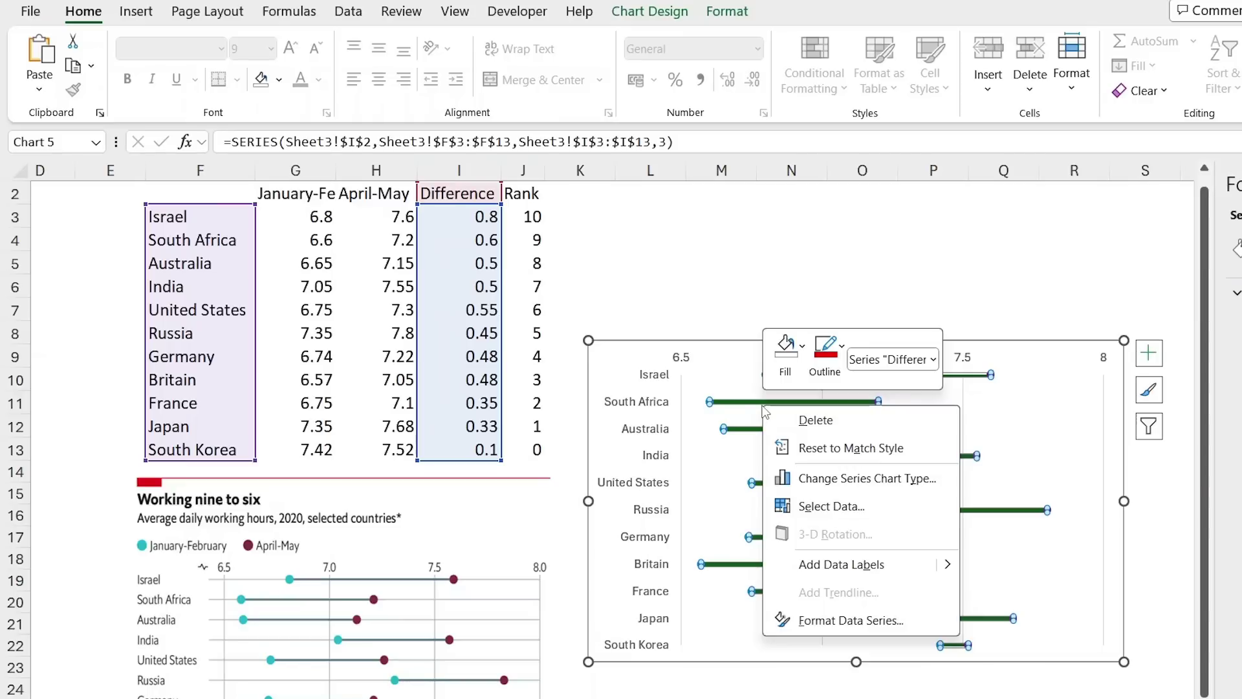
{"action": "left_click", "coordinate": [785, 349]}
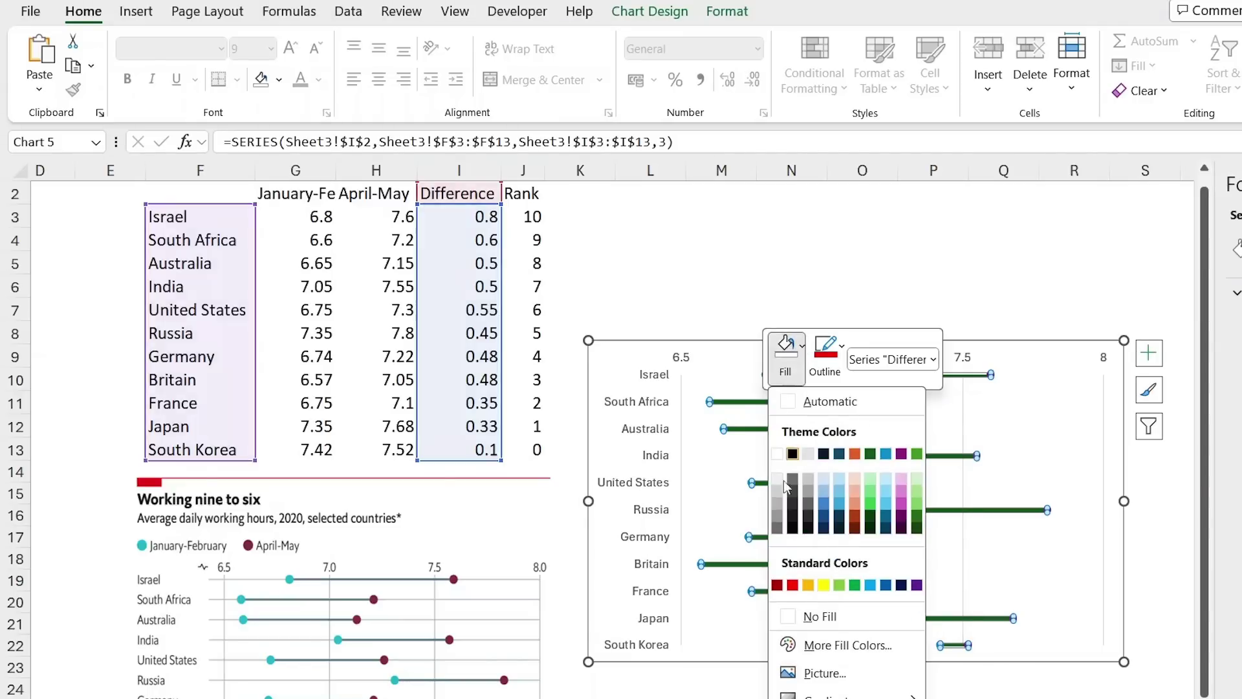
Fill the Difference bars grey, check the result, and reselect the series.
{"action": "left_click", "coordinate": [777, 529]}
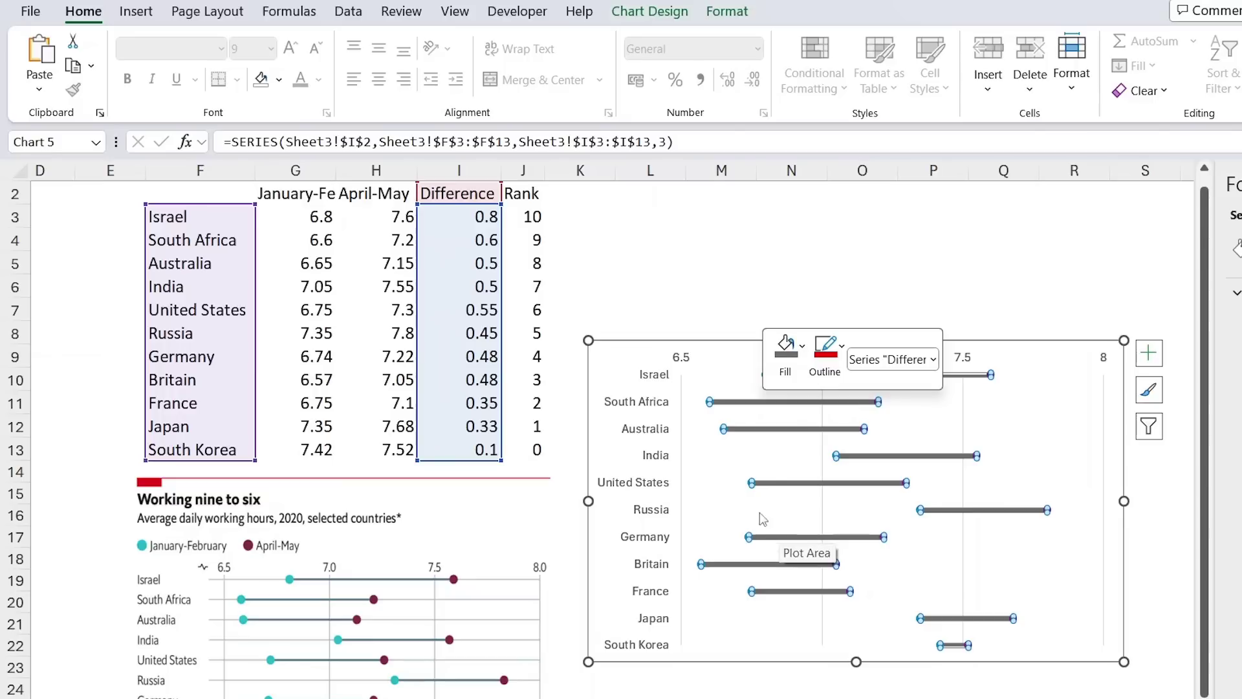
{"action": "left_click", "coordinate": [788, 482]}
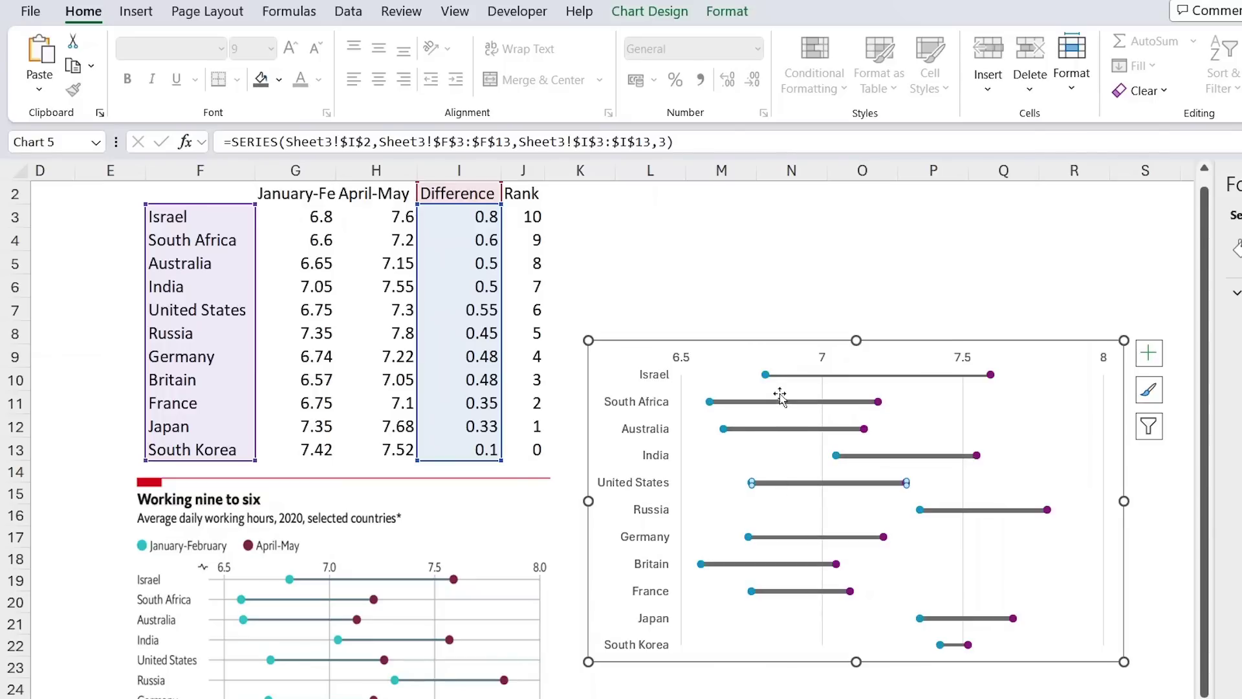
{"action": "left_click", "coordinate": [713, 284]}
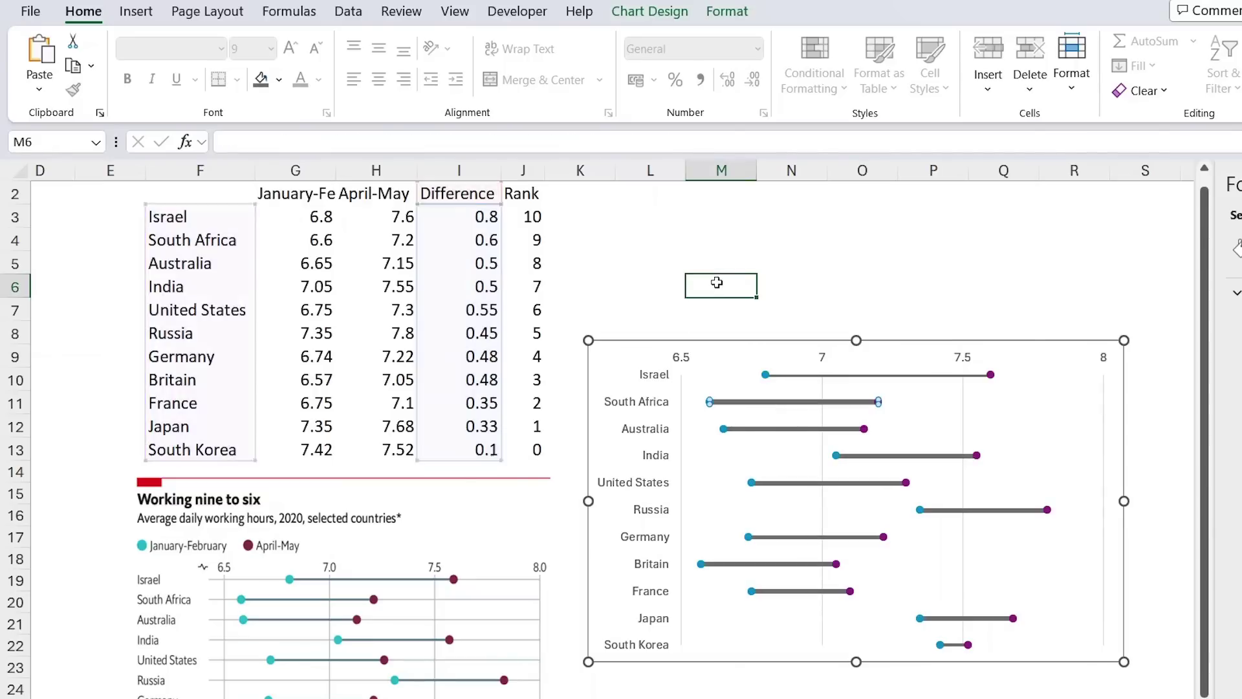
{"action": "left_click", "coordinate": [792, 402]}
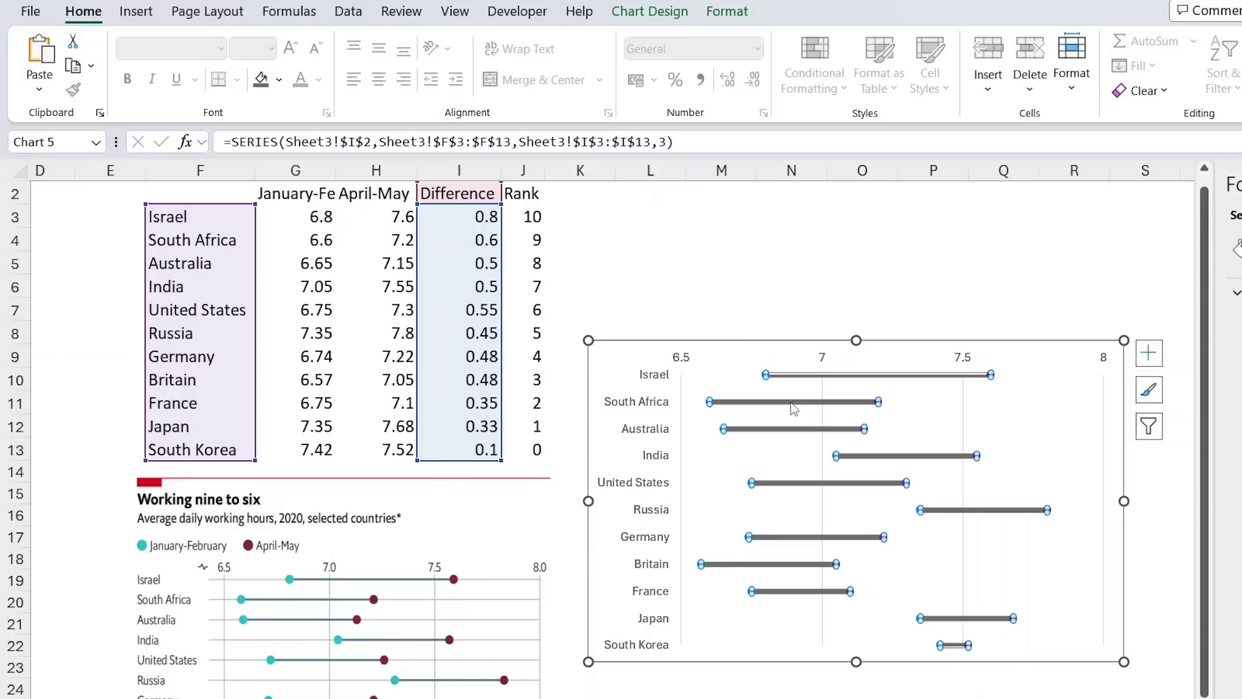
Give the Difference bars a solid 1 pt border in a light colour.
{"action": "right_click", "coordinate": [790, 402]}
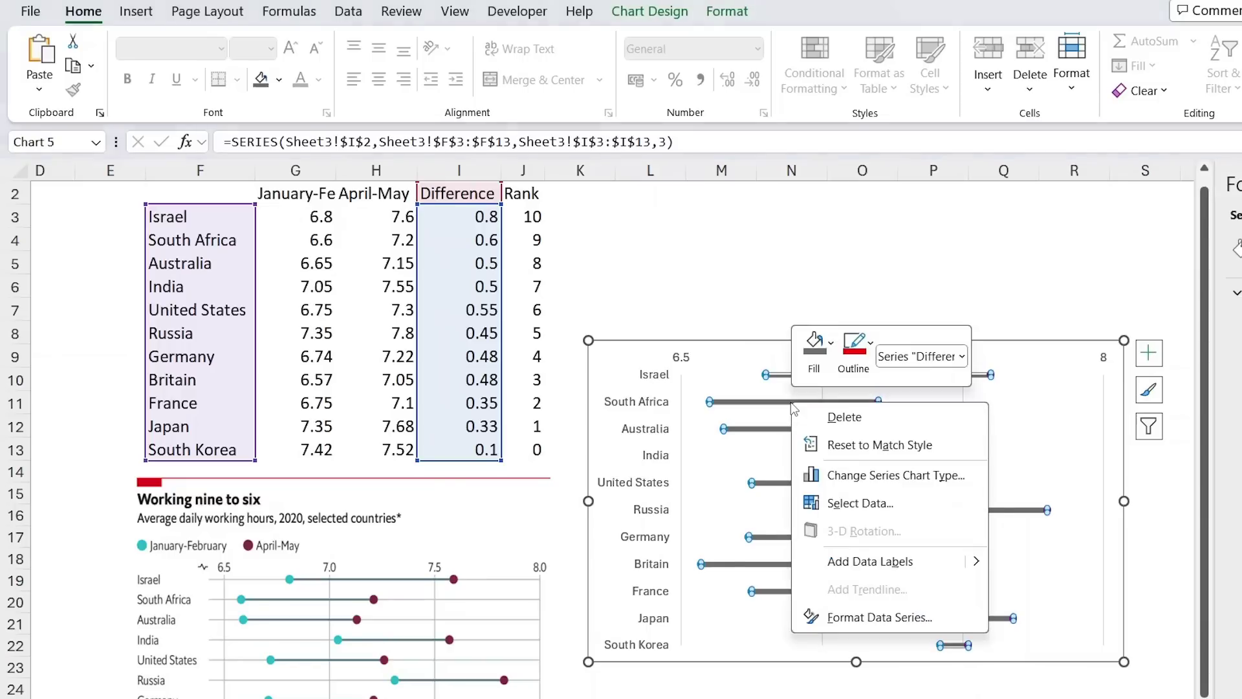
{"action": "left_click", "coordinate": [841, 617]}
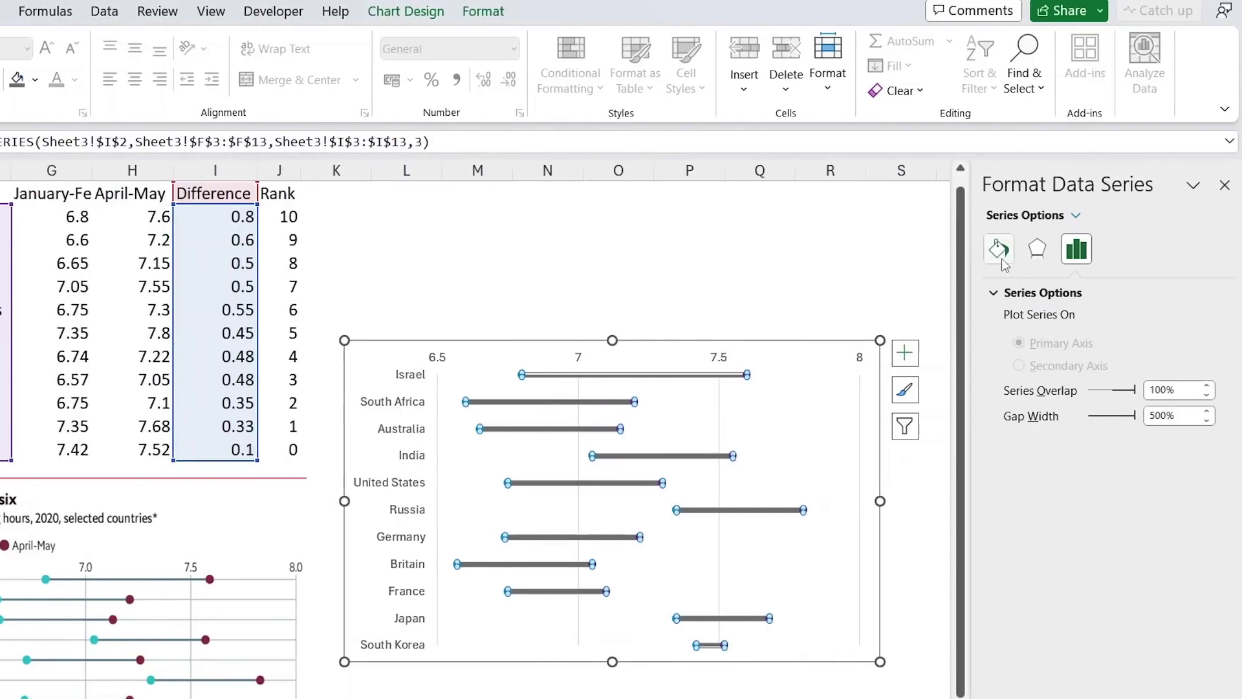
{"action": "left_click", "coordinate": [1004, 254]}
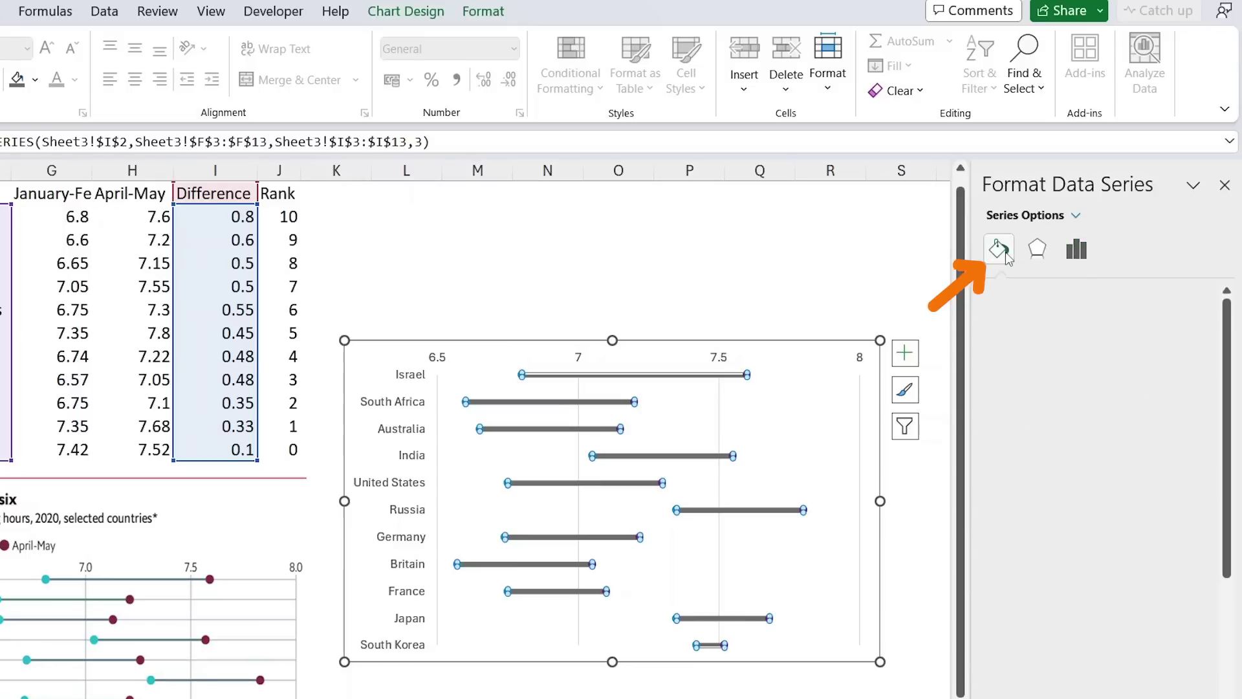
{"action": "scroll", "coordinate": [1094, 602], "scroll_direction": "down", "scroll_amount": 2}
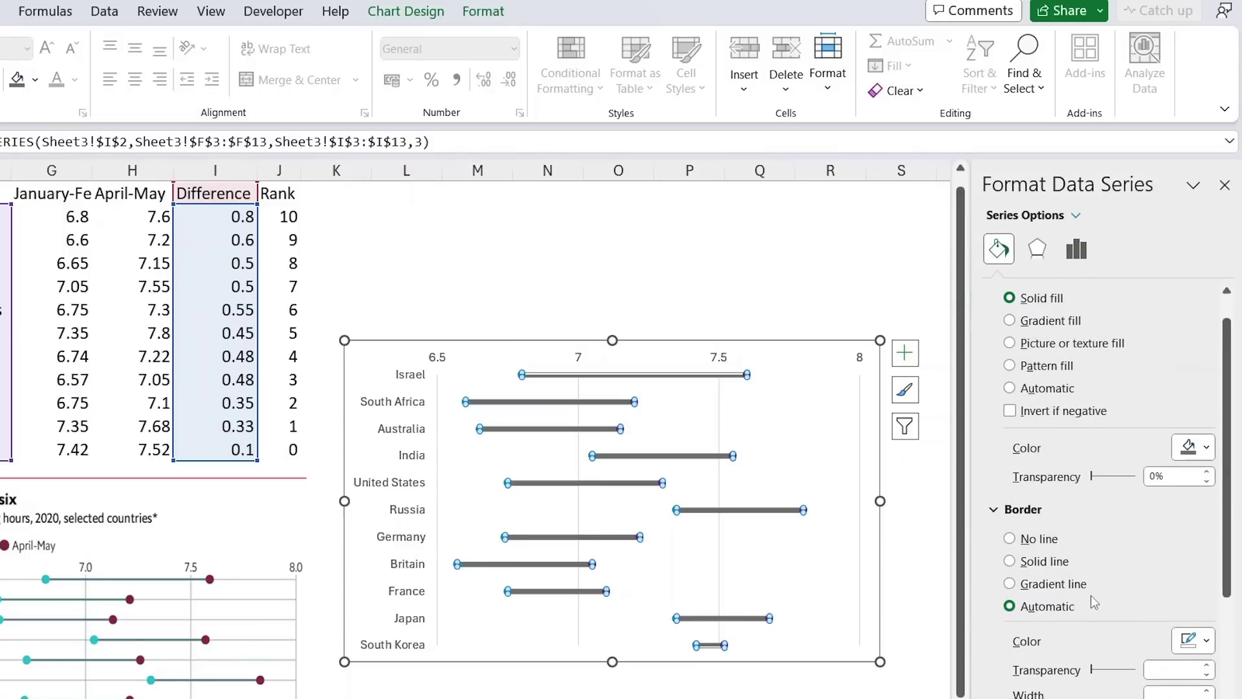
{"action": "left_click", "coordinate": [1038, 561]}
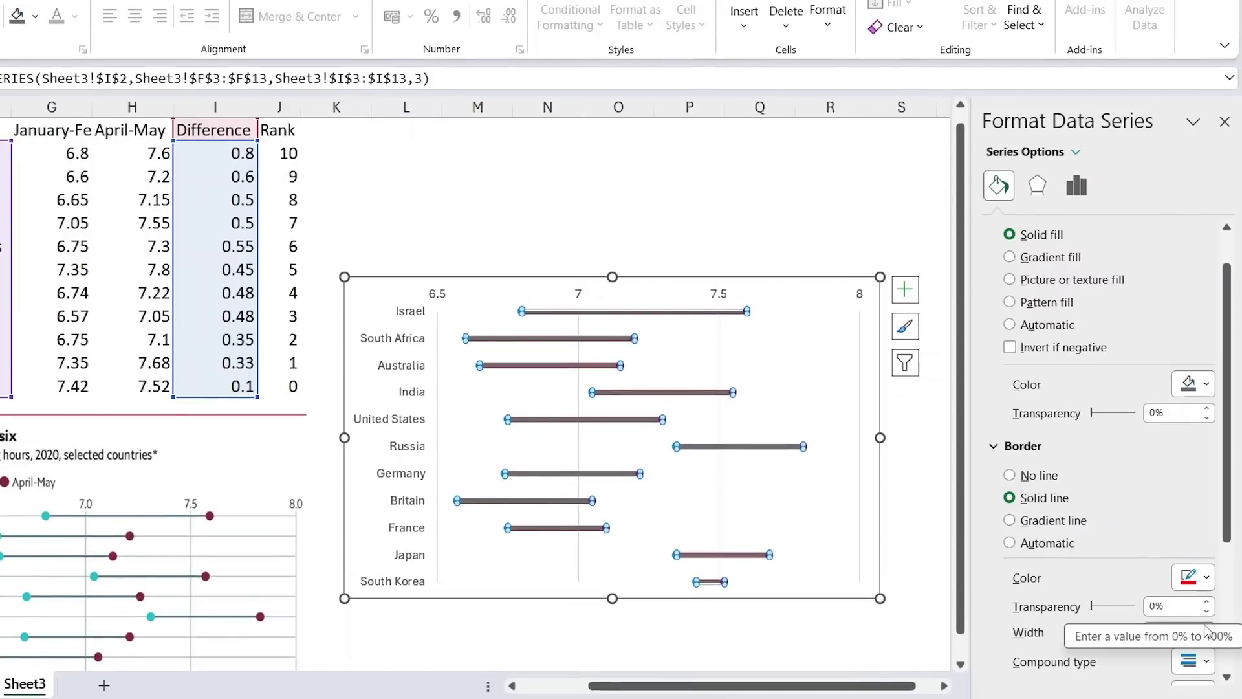
{"action": "left_click", "coordinate": [1208, 627]}
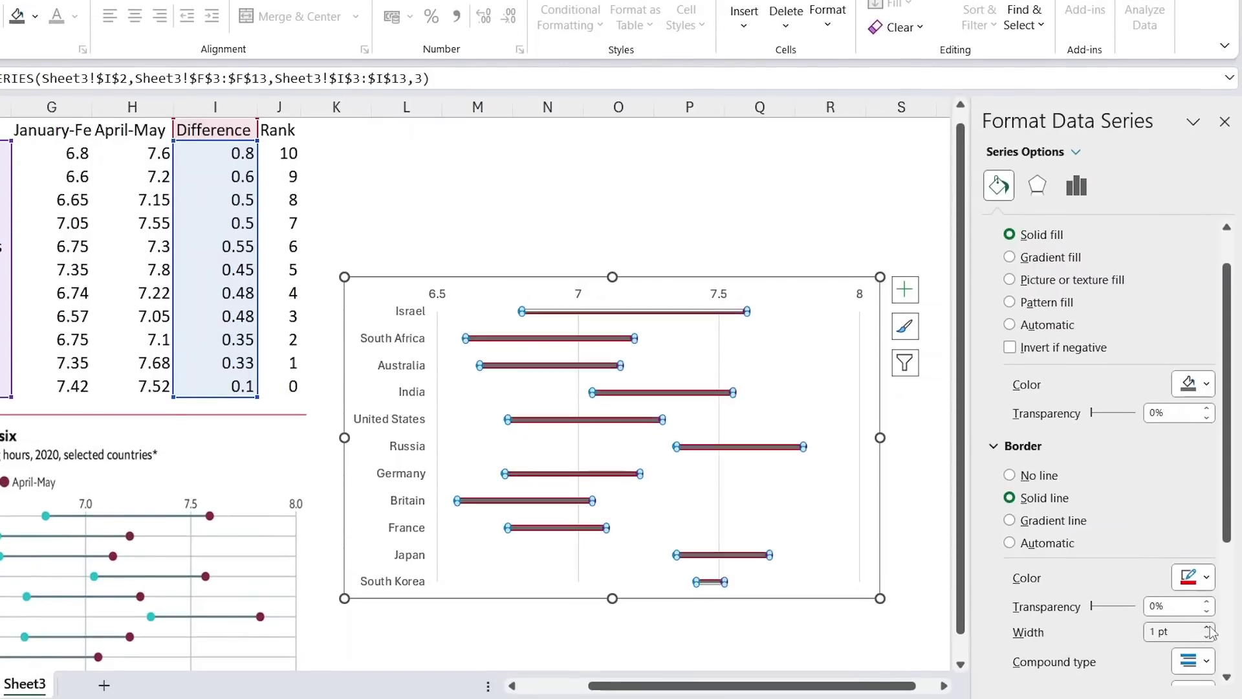
{"action": "left_click", "coordinate": [1206, 578]}
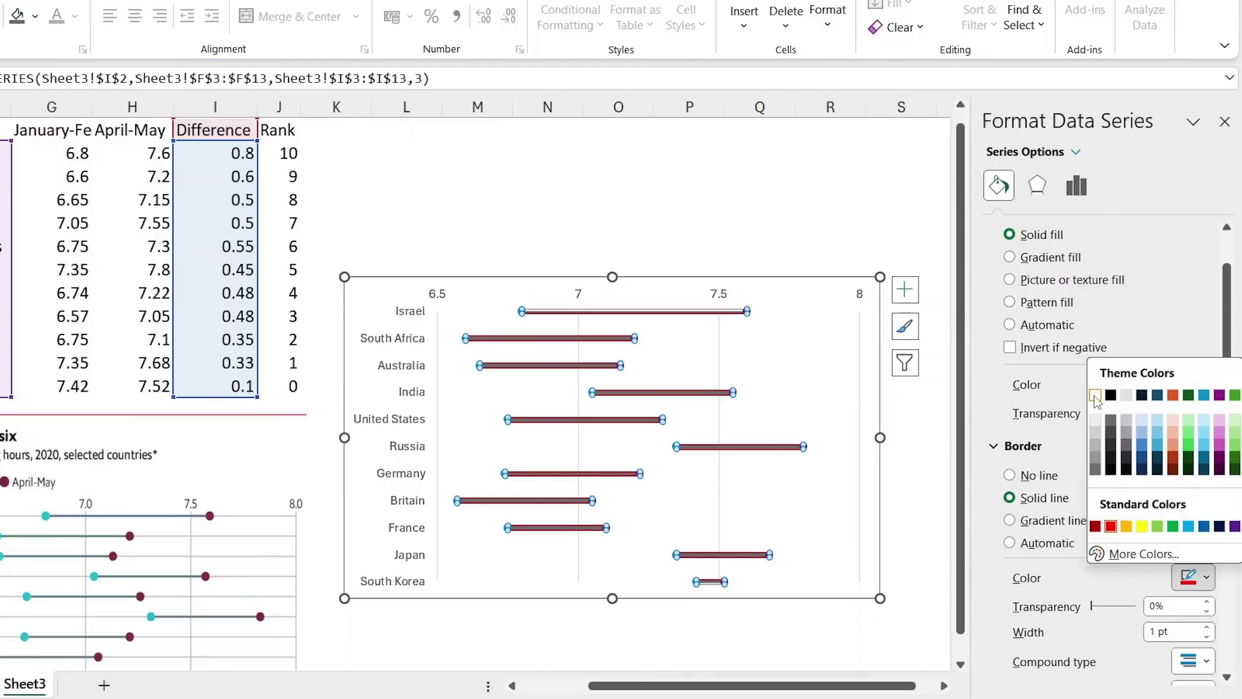
{"action": "left_click", "coordinate": [1095, 395]}
{"action": "left_click", "coordinate": [569, 196]}
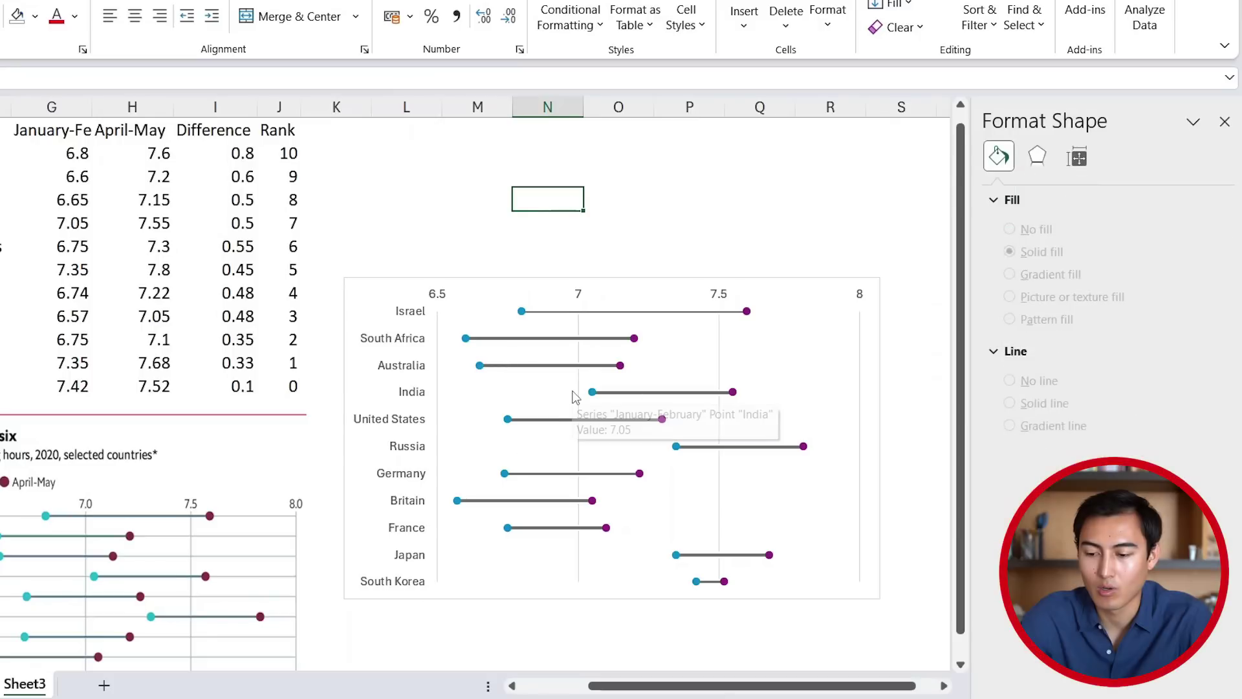
Switch the j-f dots to built-in markers enlarged to size 7.
{"action": "left_click", "coordinate": [466, 339]}
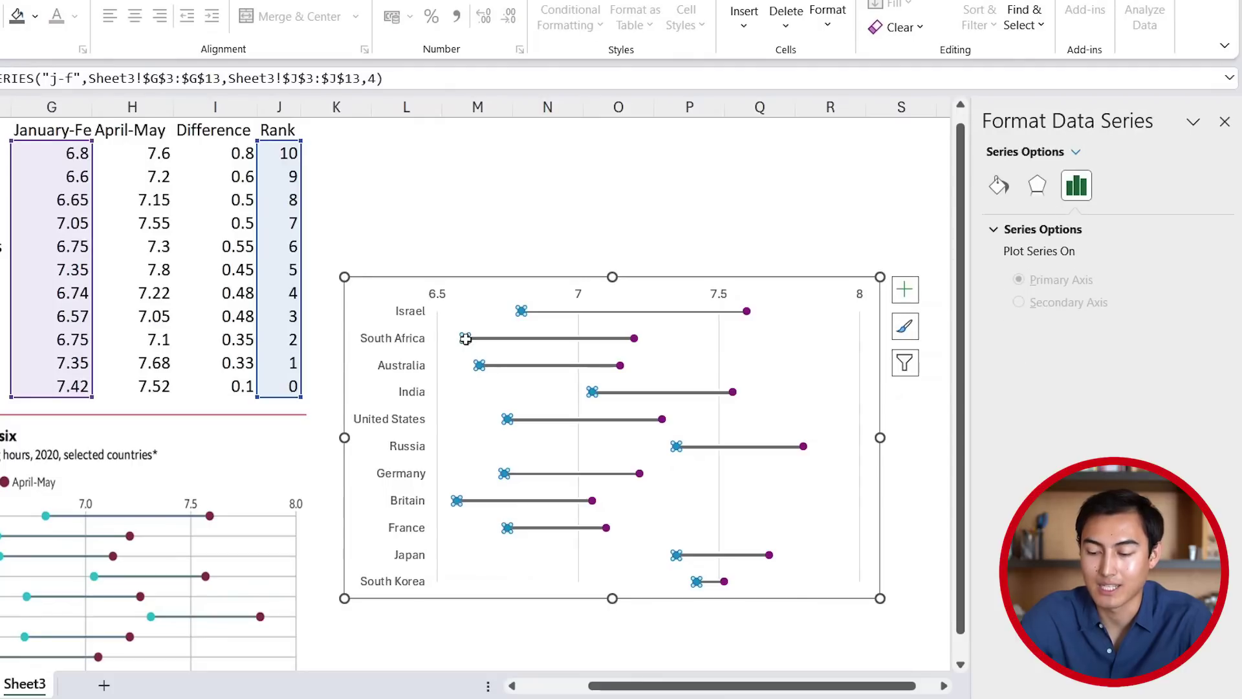
{"action": "left_click", "coordinate": [999, 188]}
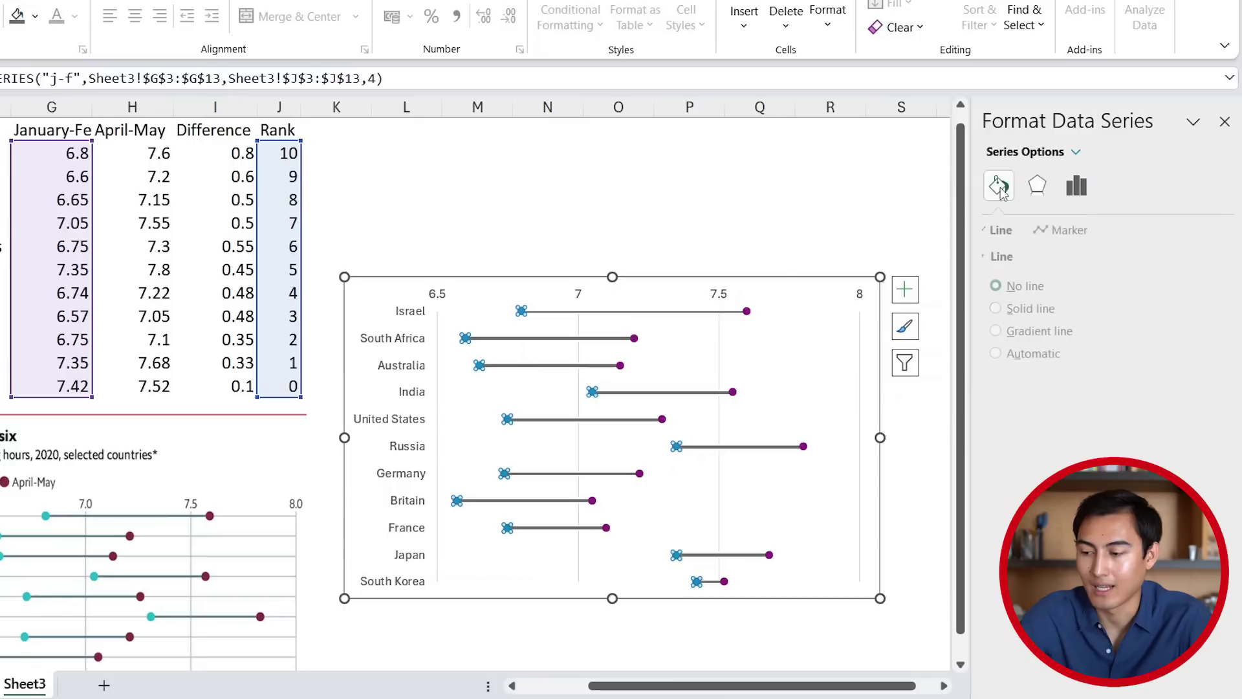
{"action": "left_click", "coordinate": [1069, 234]}
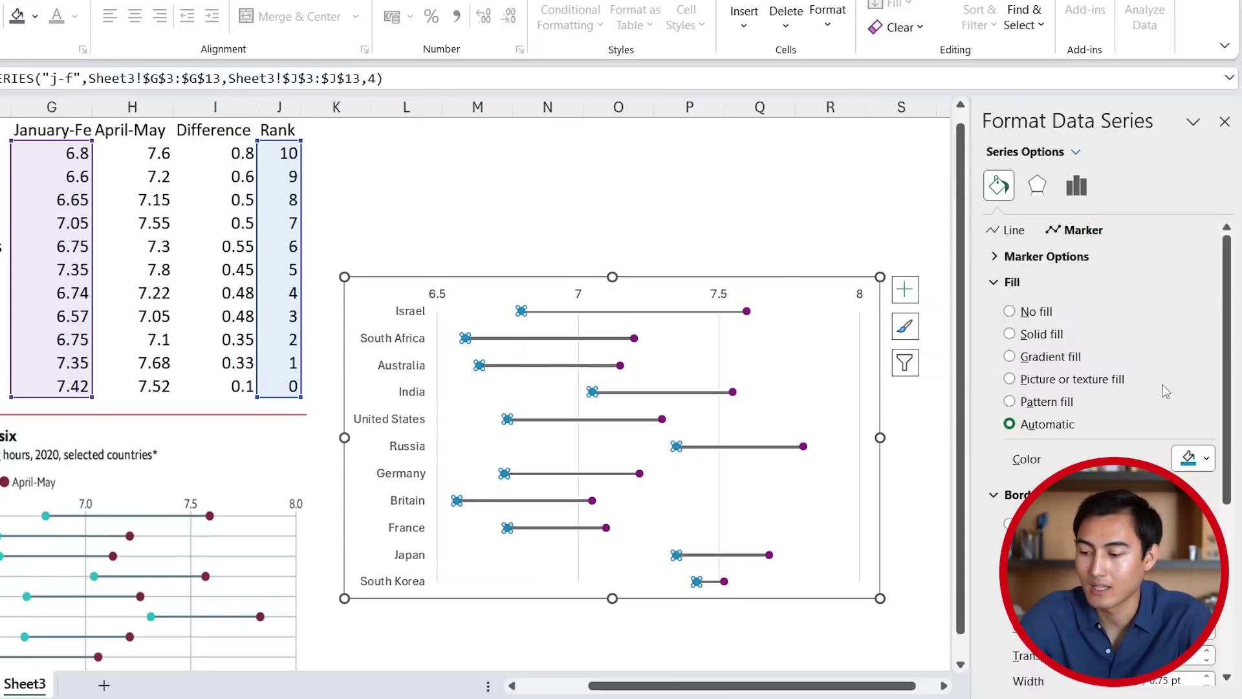
{"action": "left_click", "coordinate": [1047, 257]}
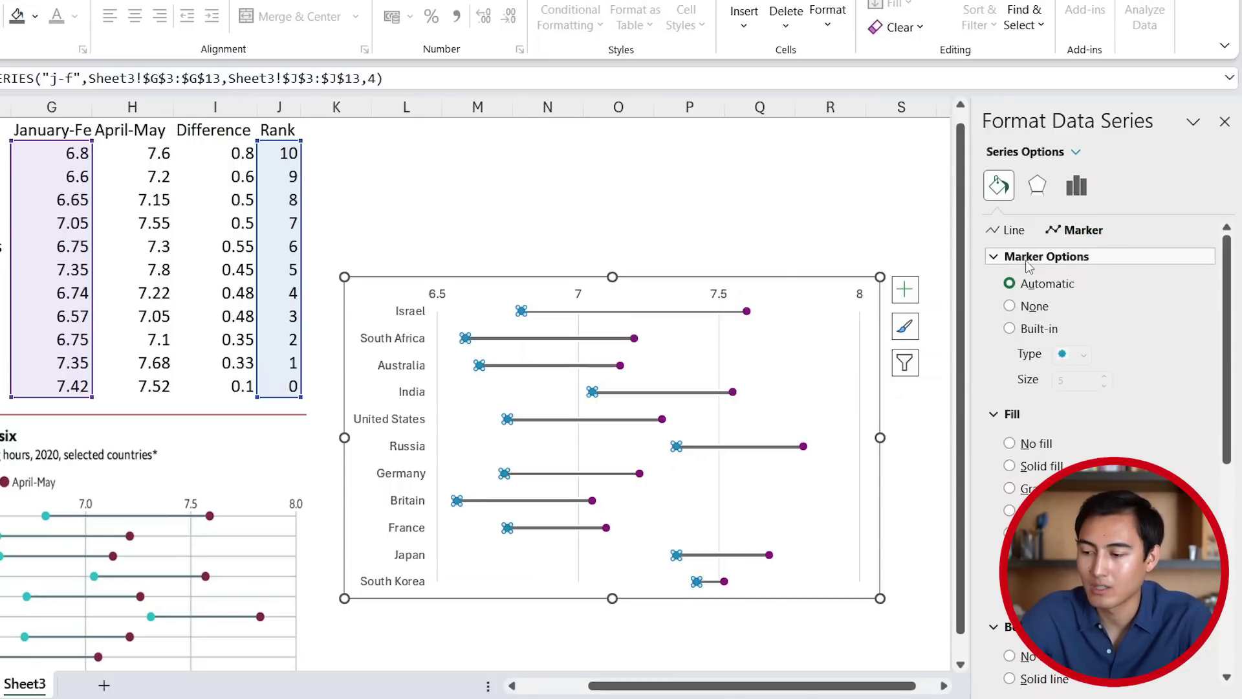
{"action": "left_click", "coordinate": [1034, 331]}
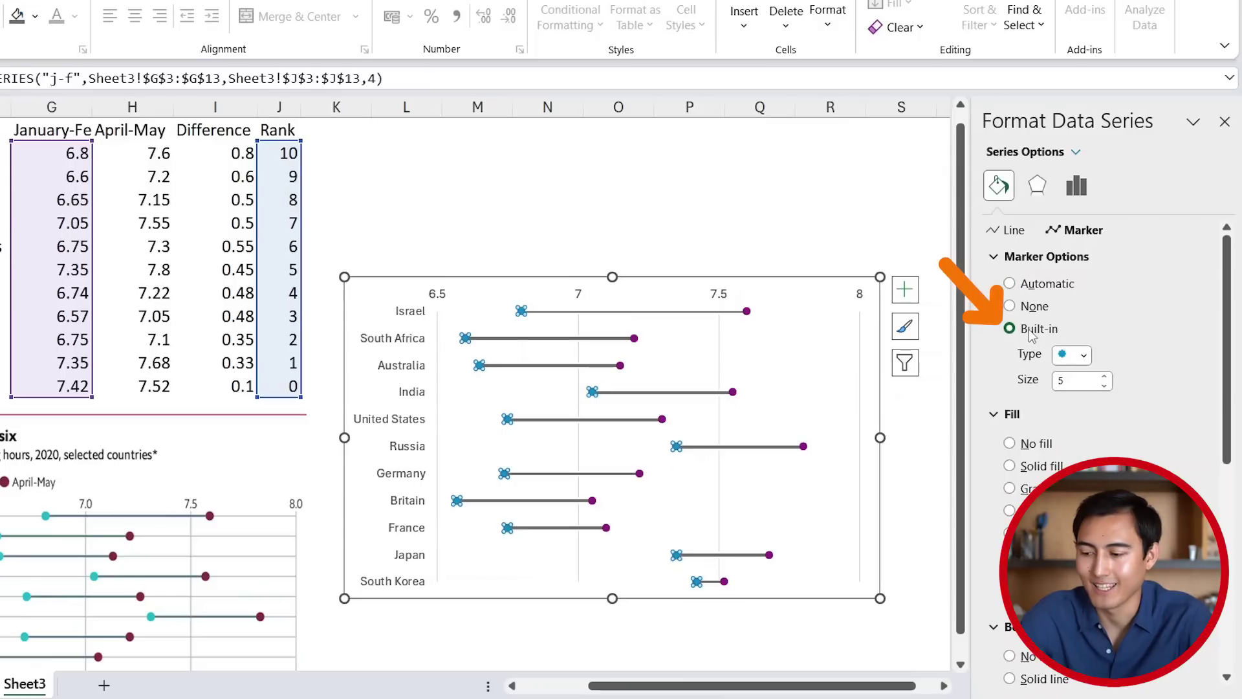
{"action": "left_click", "coordinate": [1106, 378]}
{"action": "left_click", "coordinate": [1106, 378]}
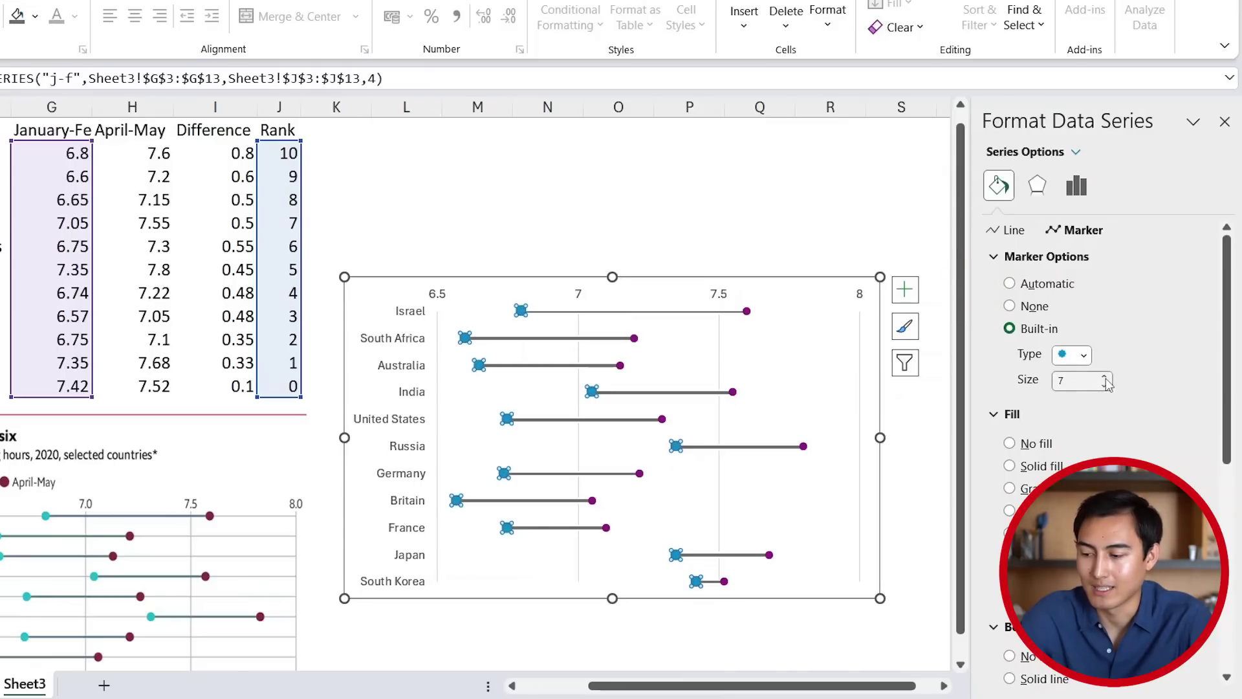
{"action": "left_click", "coordinate": [633, 338]}
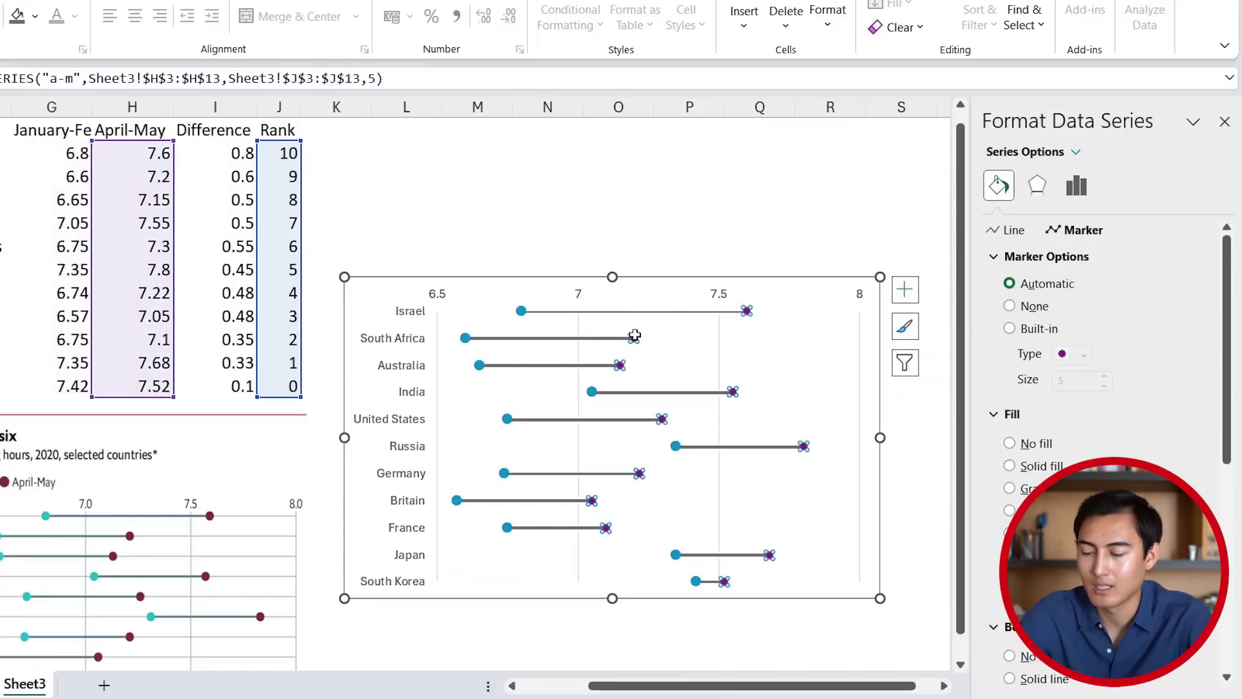
Make the April-May markers built-in, size 7, with a solid red fill.
{"action": "left_click", "coordinate": [1053, 331]}
{"action": "left_click", "coordinate": [1105, 375]}
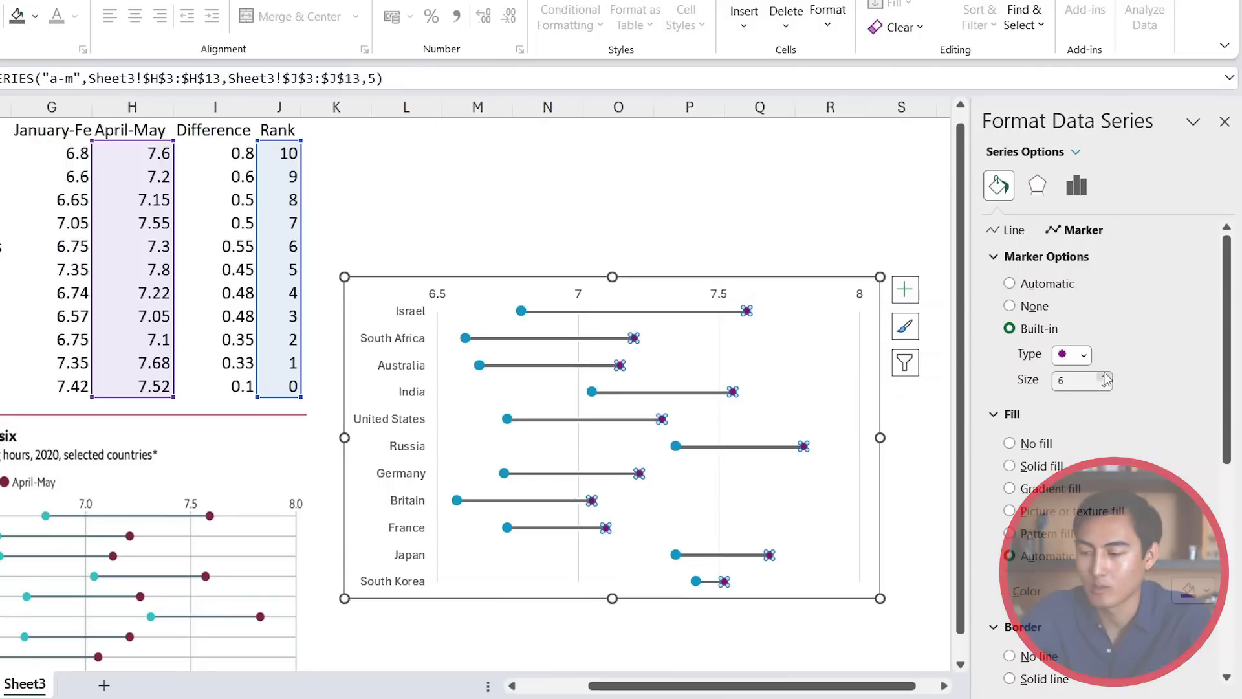
{"action": "left_click", "coordinate": [1106, 377]}
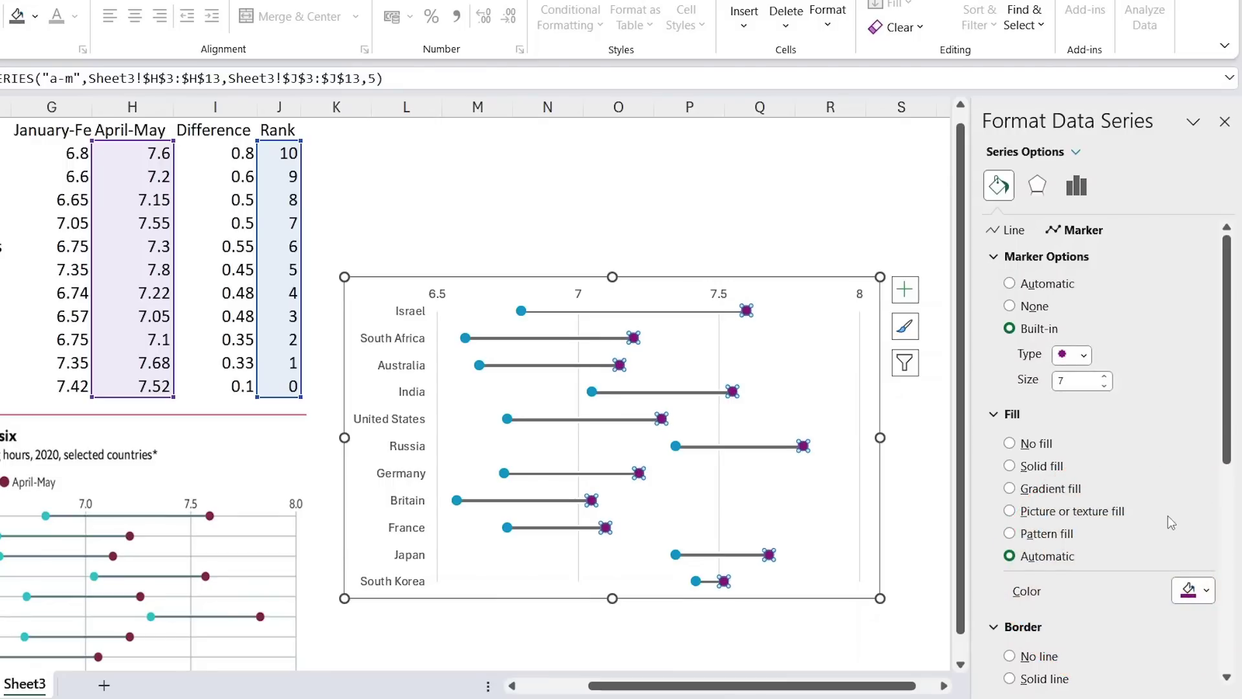
{"action": "scroll", "coordinate": [1167, 515], "scroll_direction": "down", "scroll_amount": 3}
{"action": "left_click", "coordinate": [1206, 498]}
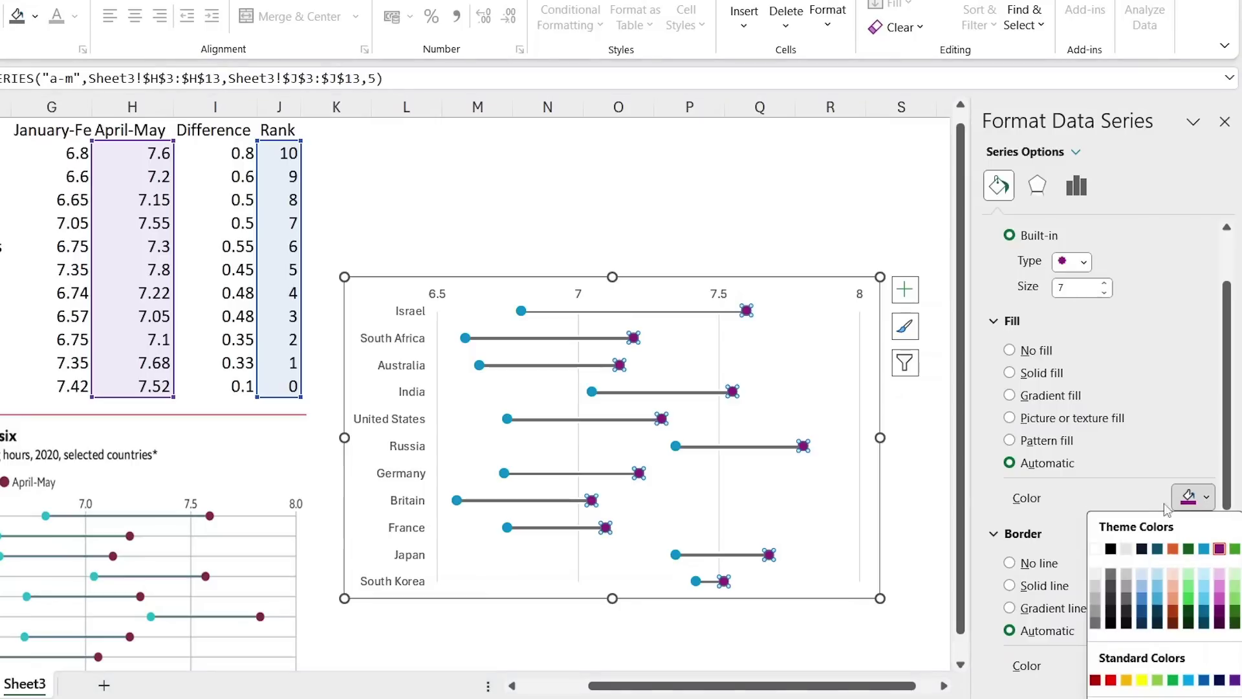
{"action": "left_click", "coordinate": [1110, 679]}
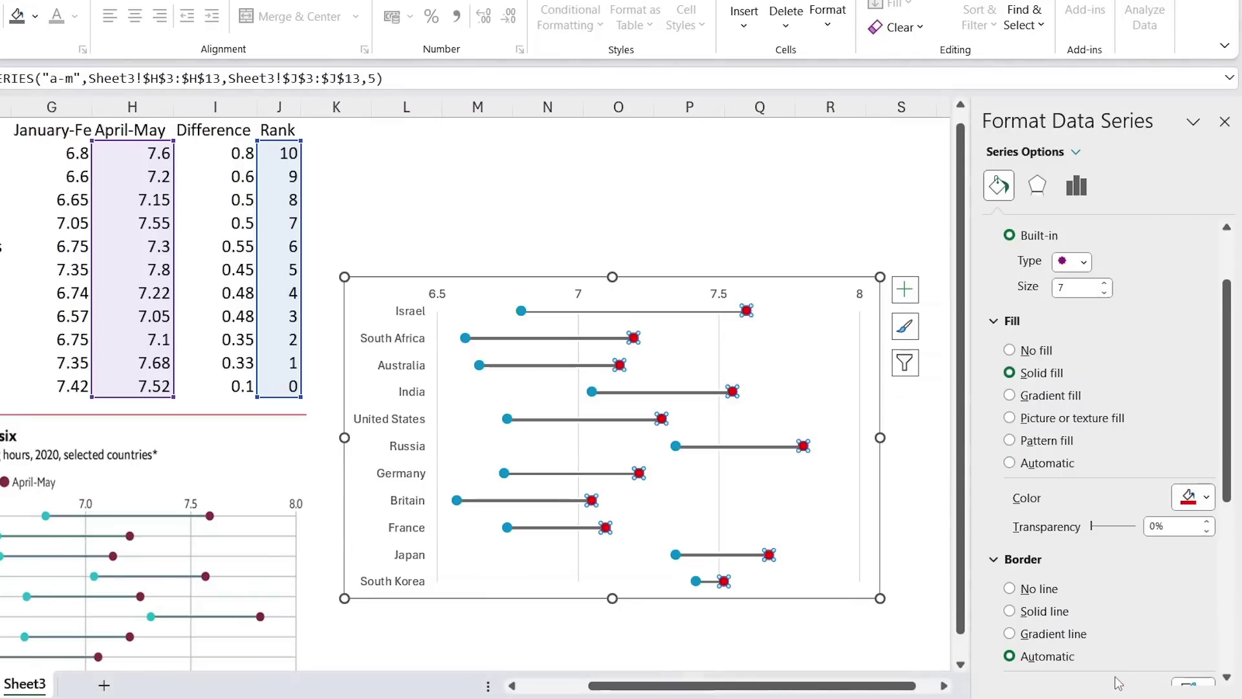
Move the chart beside the Economist original image.
{"action": "scroll", "coordinate": [422, 582], "scroll_direction": "down", "scroll_amount": 3}
{"action": "scroll", "coordinate": [422, 582], "scroll_direction": "right", "scroll_amount": 1}
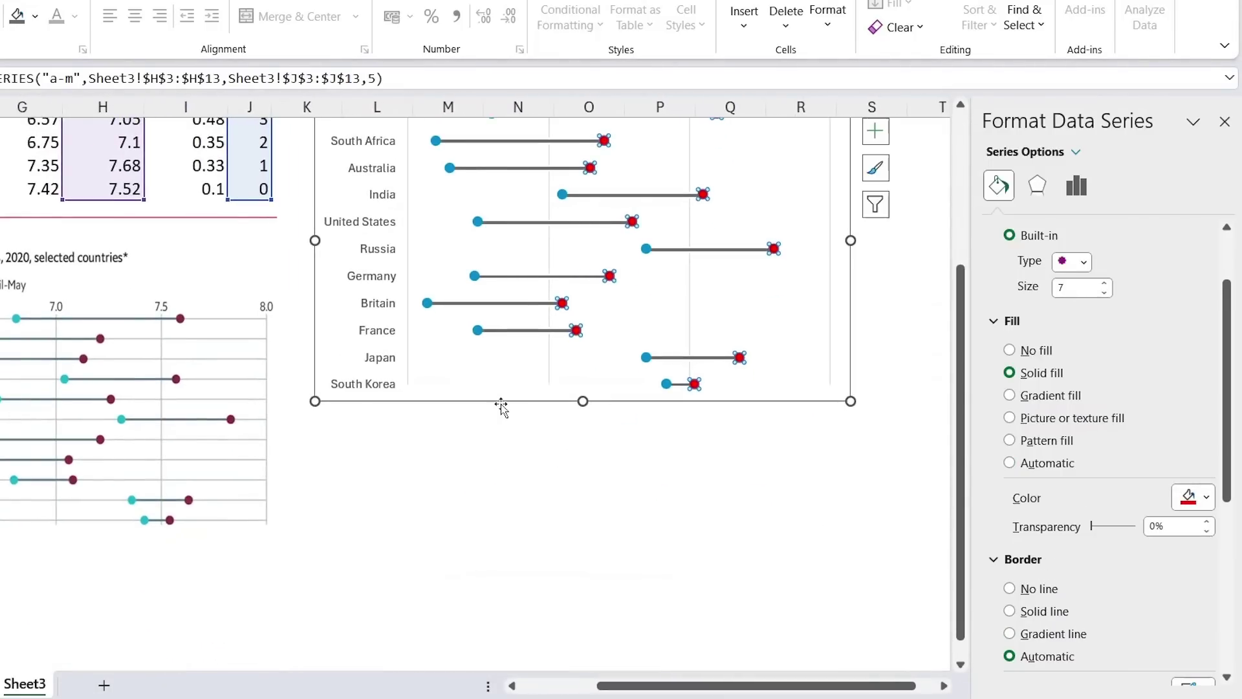
{"action": "left_click_drag", "start_coordinate": [503, 396], "coordinate": [481, 557]}
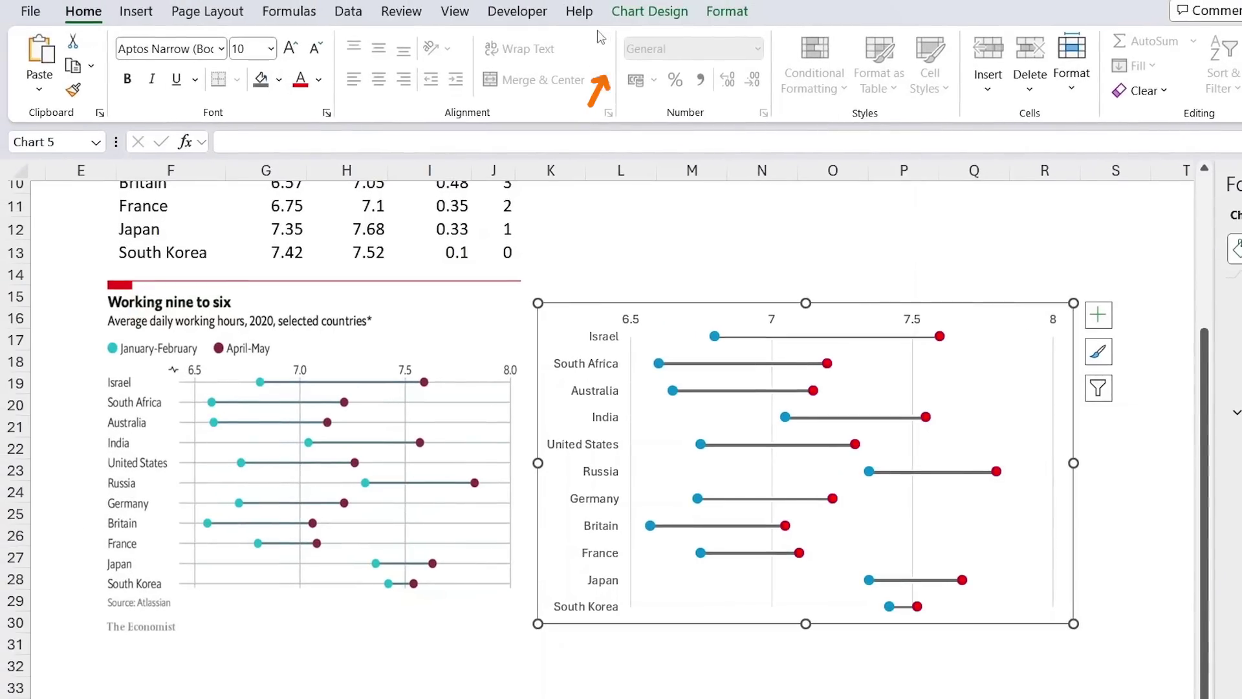
Add major horizontal gridlines to the dumbbell chart from Add Chart Element.
{"action": "left_click", "coordinate": [636, 11]}
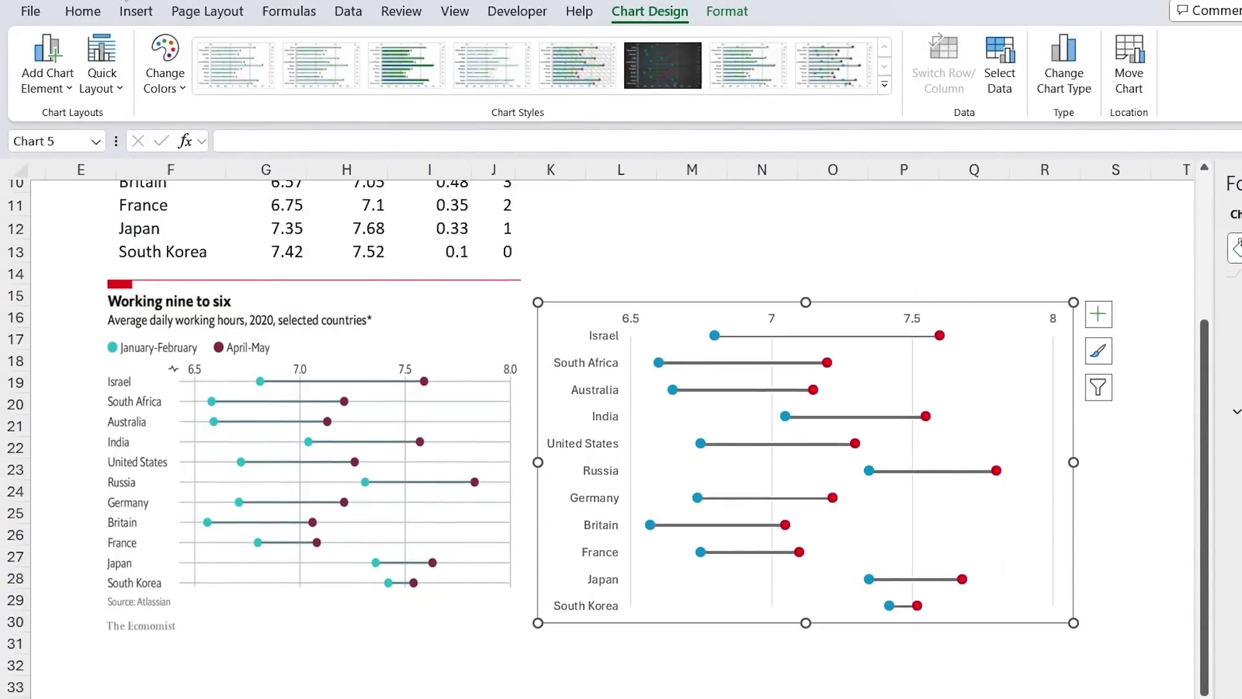
{"action": "left_click", "coordinate": [58, 91]}
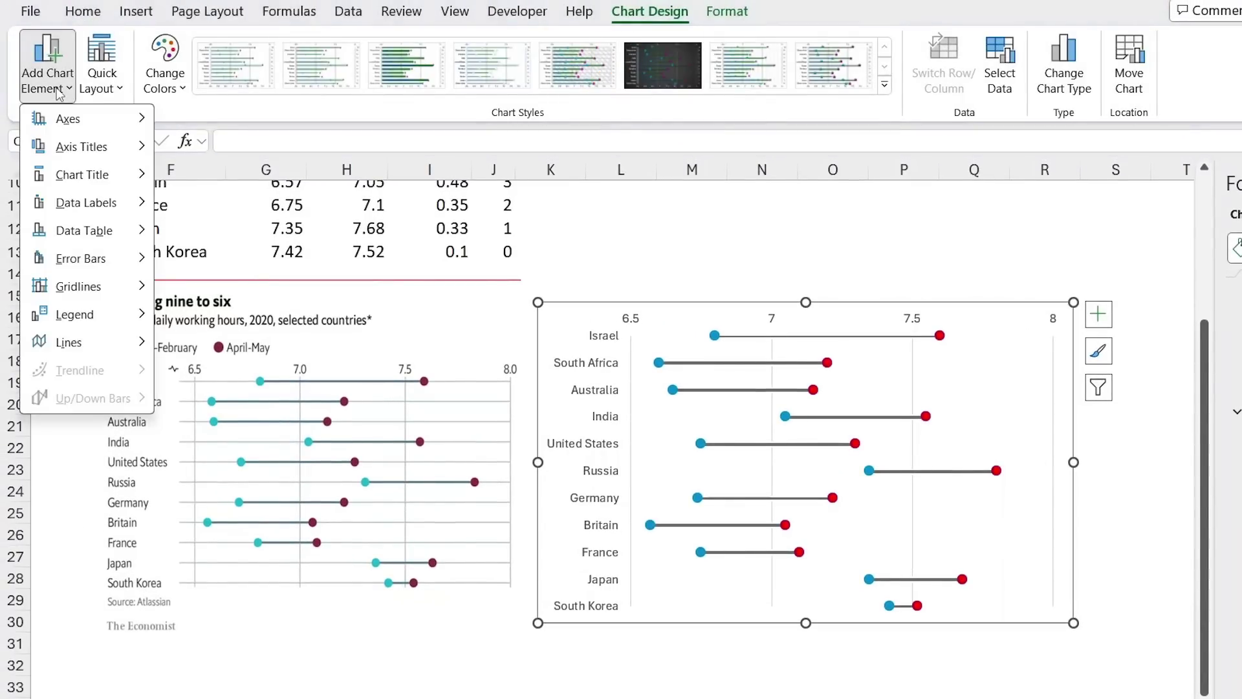
{"action": "mouse_move", "coordinate": [117, 291]}
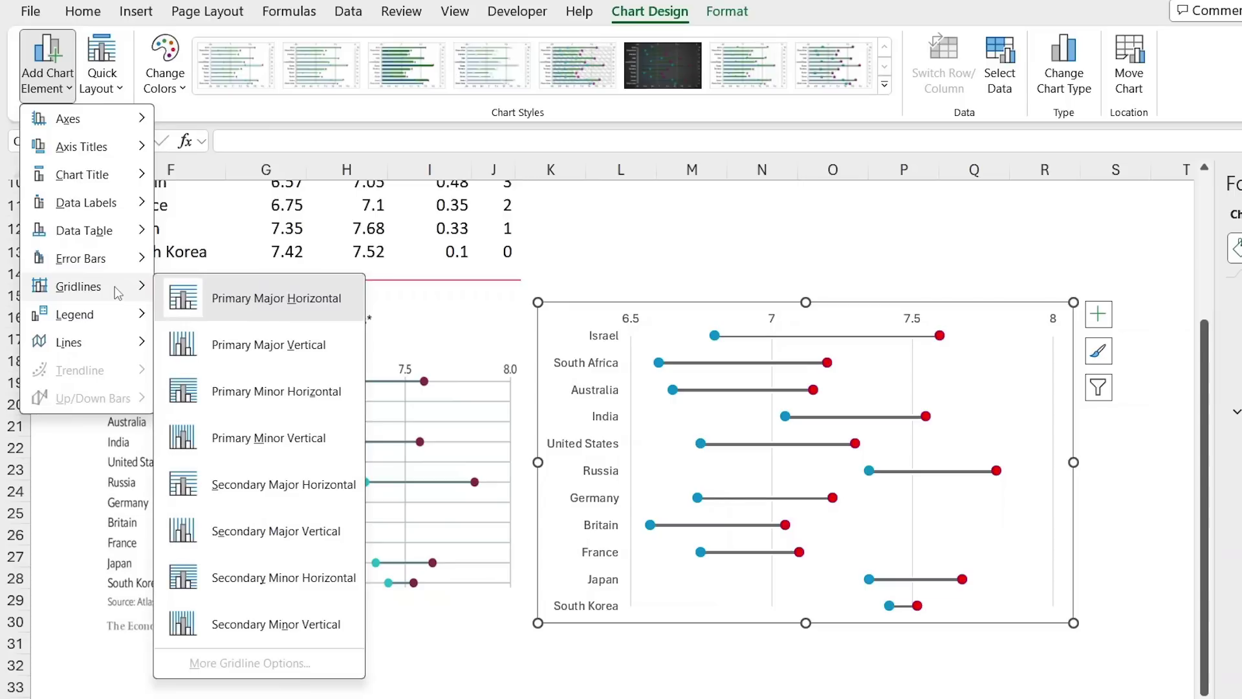
{"action": "left_click", "coordinate": [233, 346]}
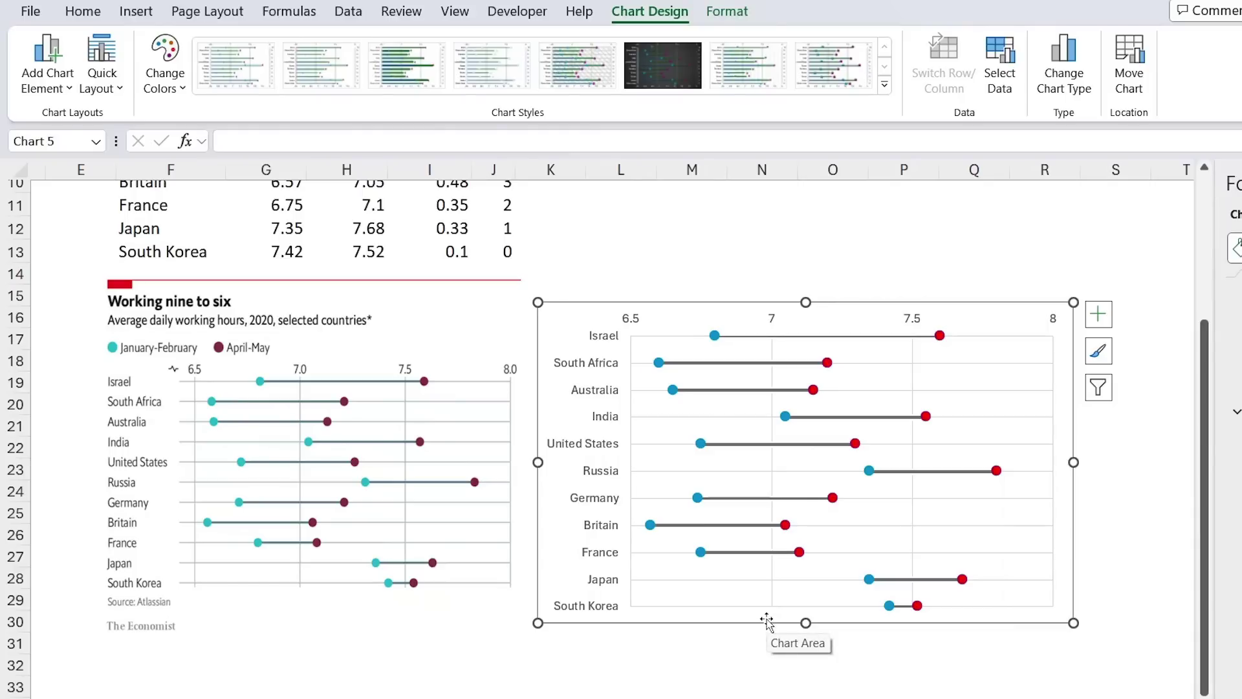
Give the April-May markers a dark red fill with no border line.
{"action": "left_click", "coordinate": [800, 552]}
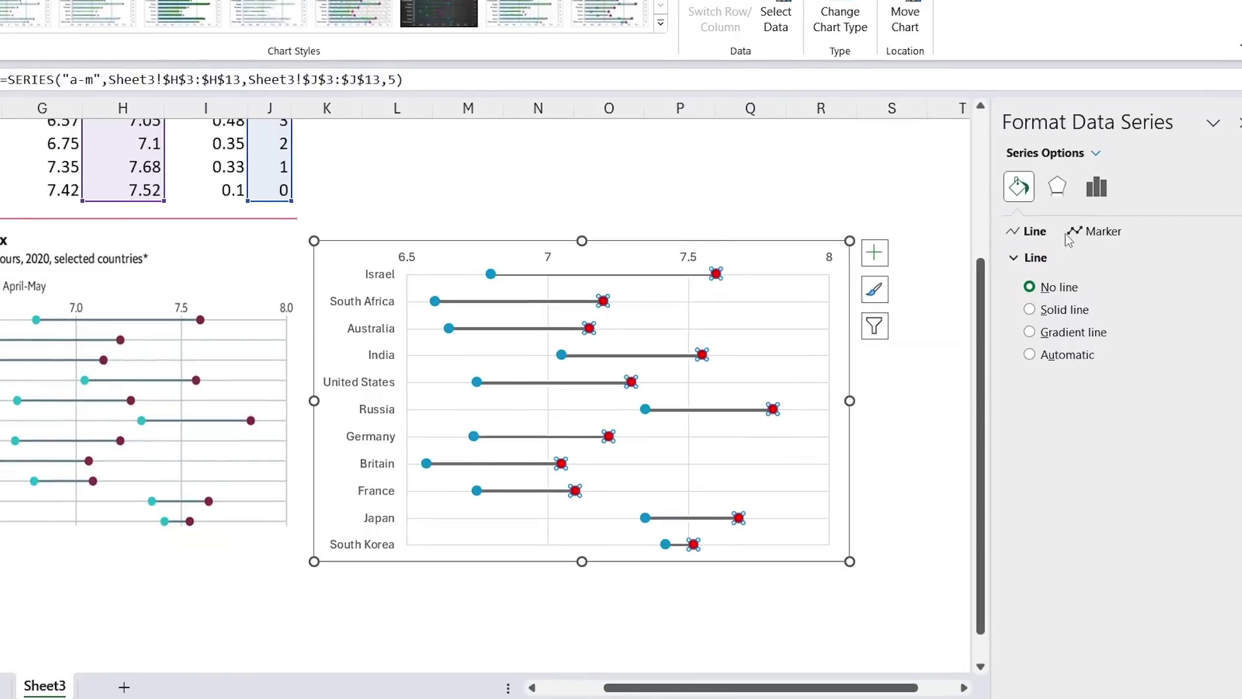
{"action": "left_click", "coordinate": [1093, 232]}
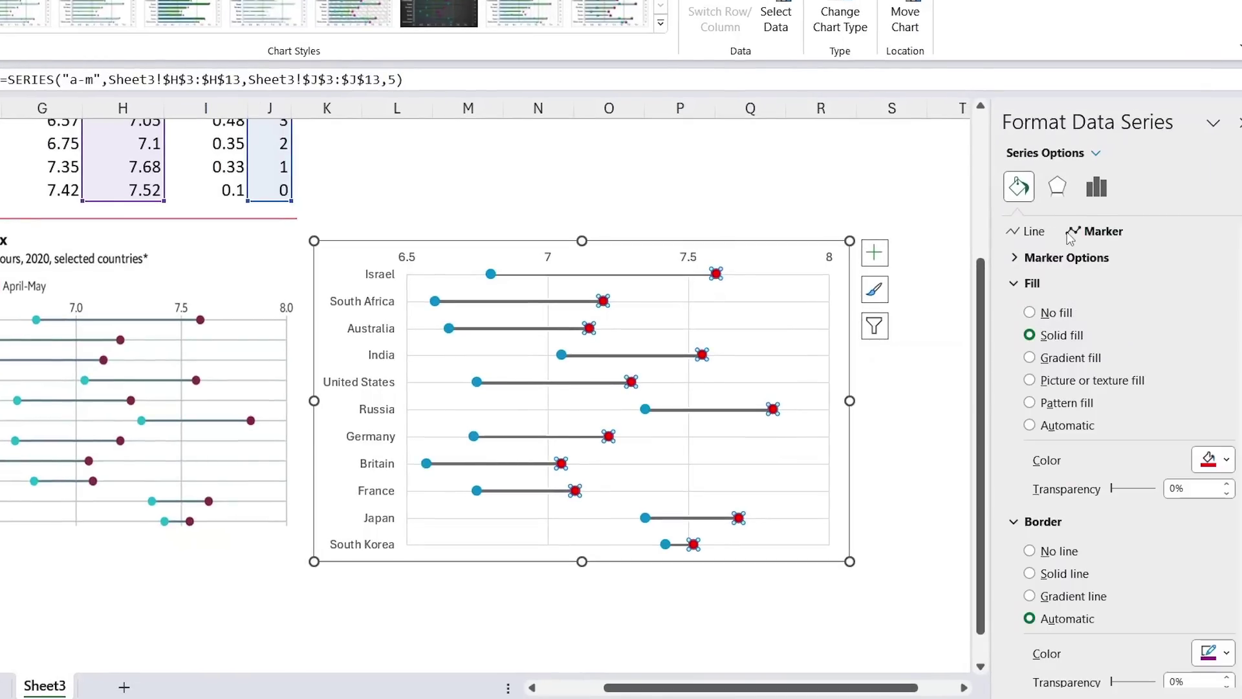
{"action": "left_click", "coordinate": [1059, 554]}
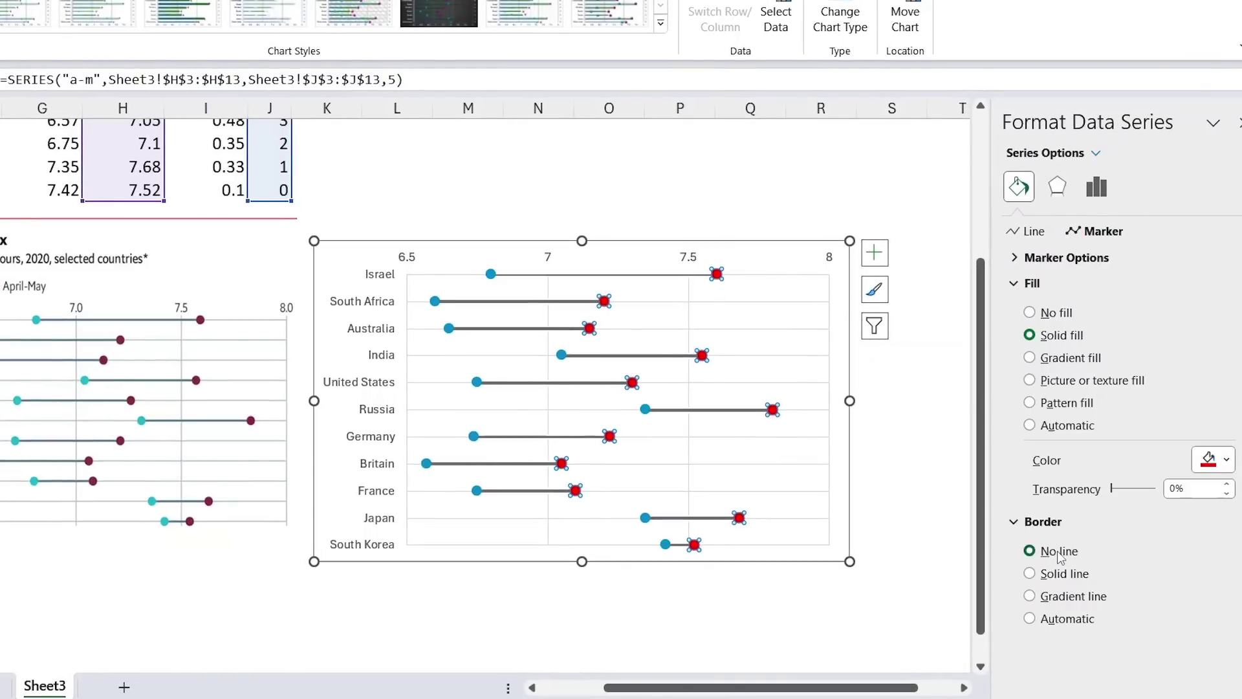
{"action": "left_click", "coordinate": [1229, 460]}
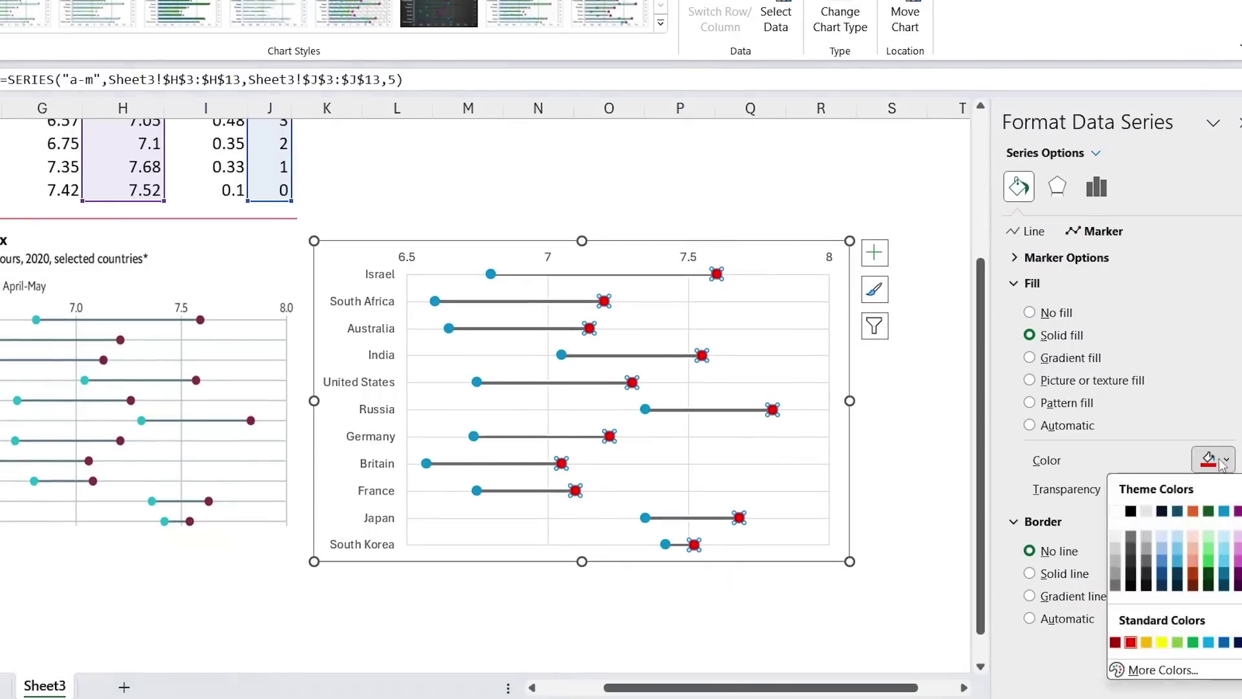
{"action": "left_click", "coordinate": [1115, 643]}
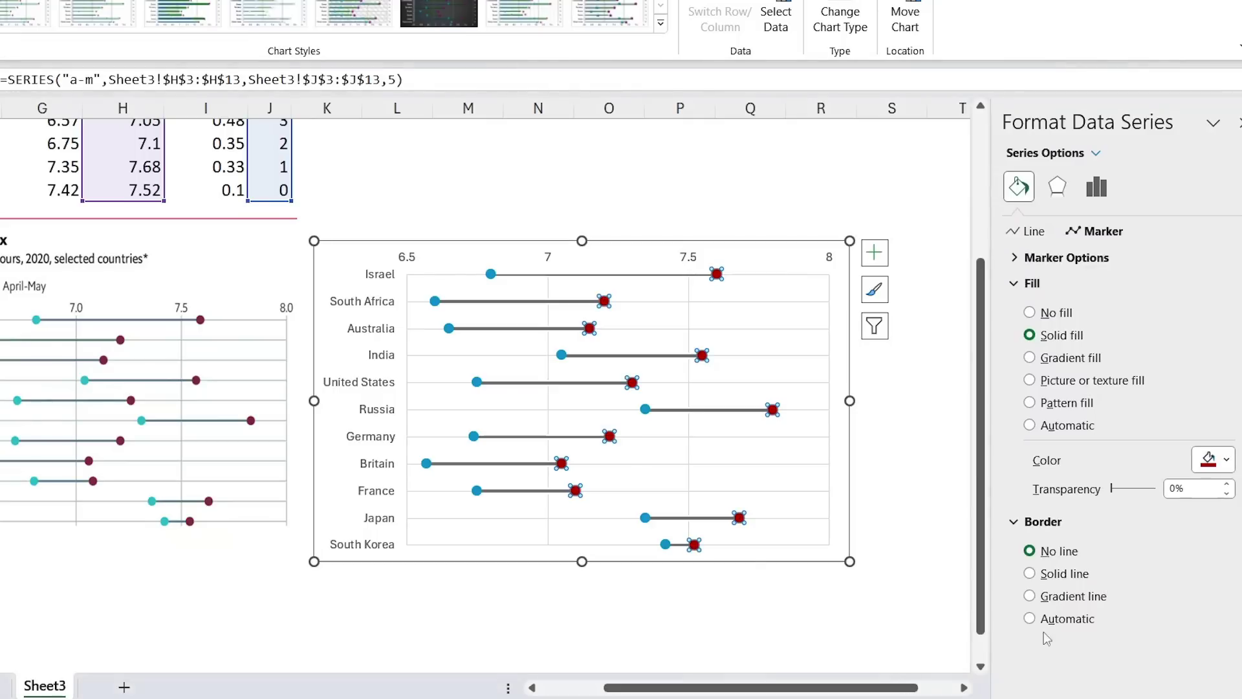
{"action": "left_click", "coordinate": [637, 592]}
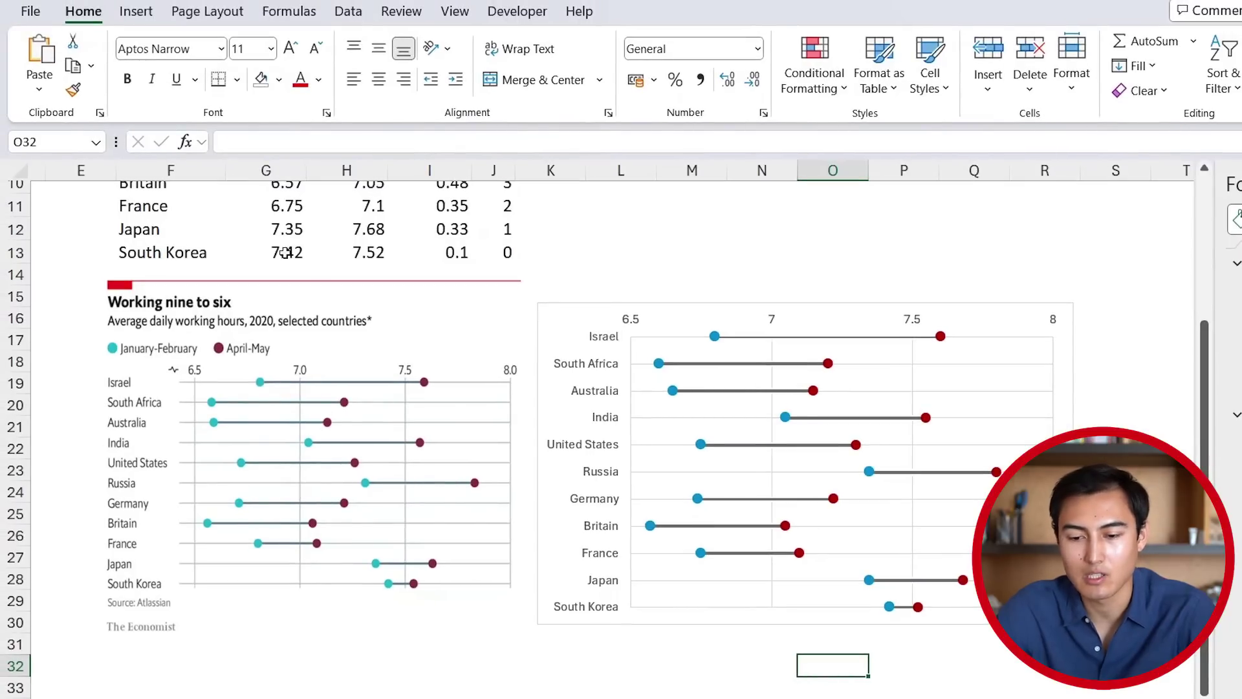
Draw an oval circle above the chart and shrink it to legend-dot size.
{"action": "left_click", "coordinate": [551, 318]}
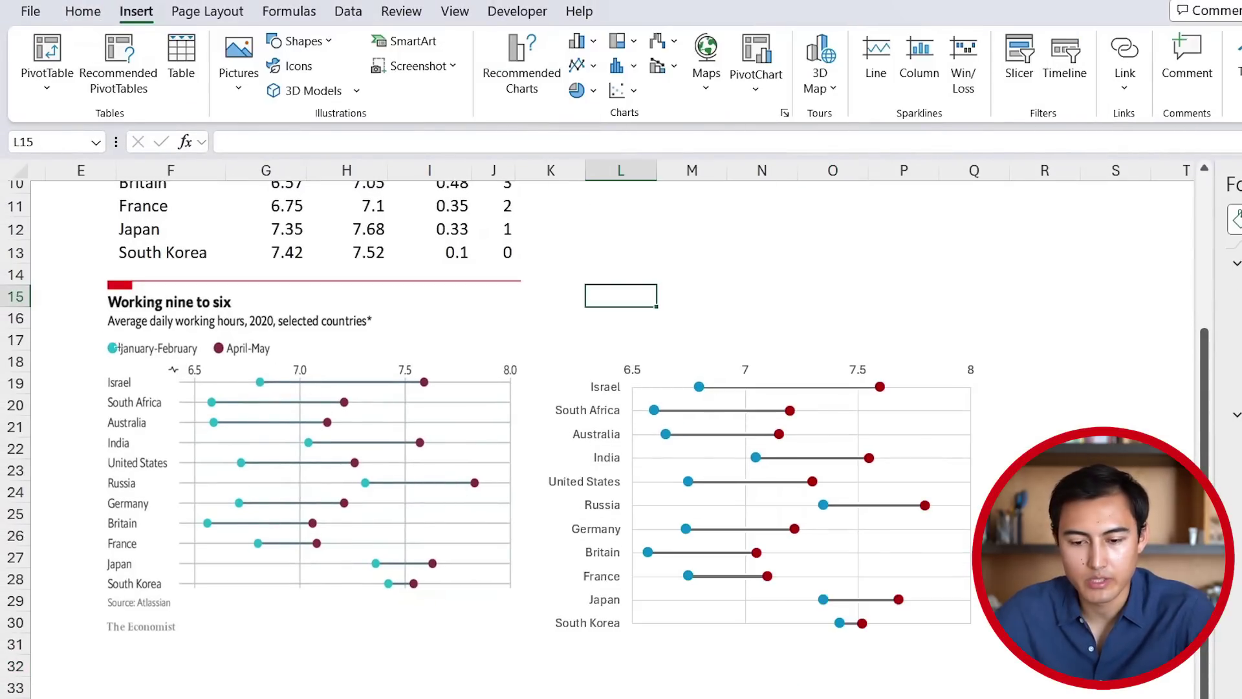
{"action": "left_click", "coordinate": [324, 44]}
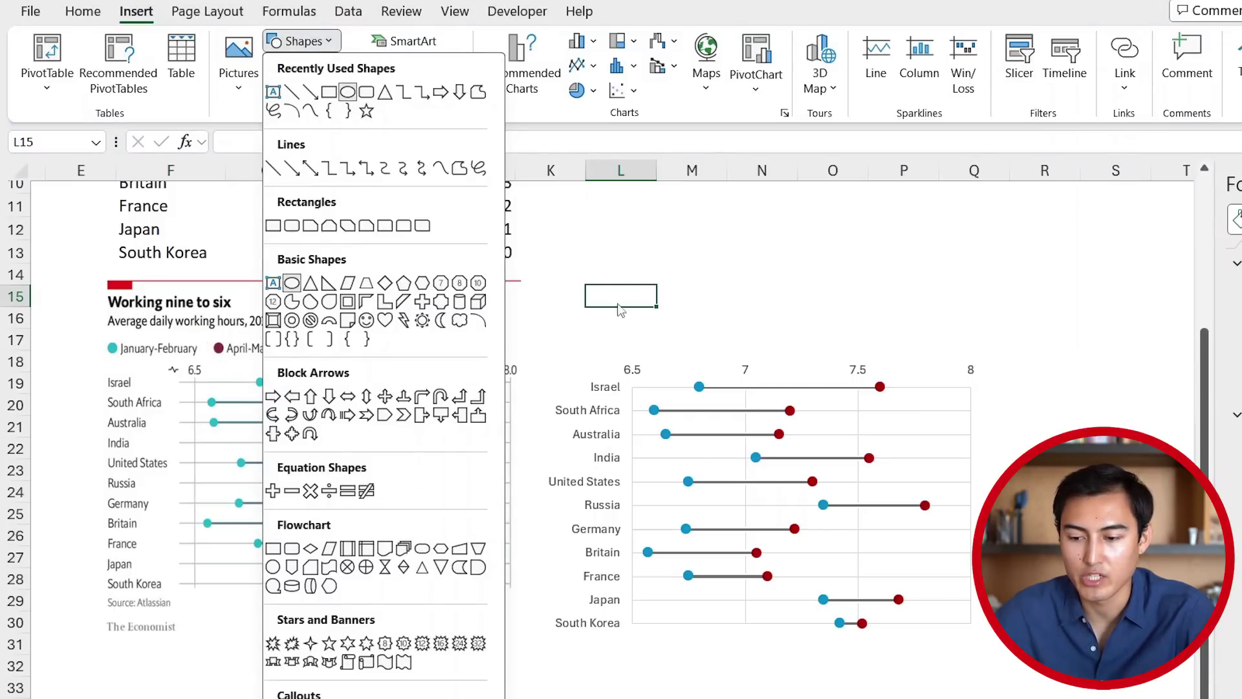
{"action": "left_click_drag", "start_coordinate": [614, 259], "coordinate": [695, 278]}
{"action": "key", "text": "Escape"}
{"action": "left_click", "coordinate": [650, 310]}
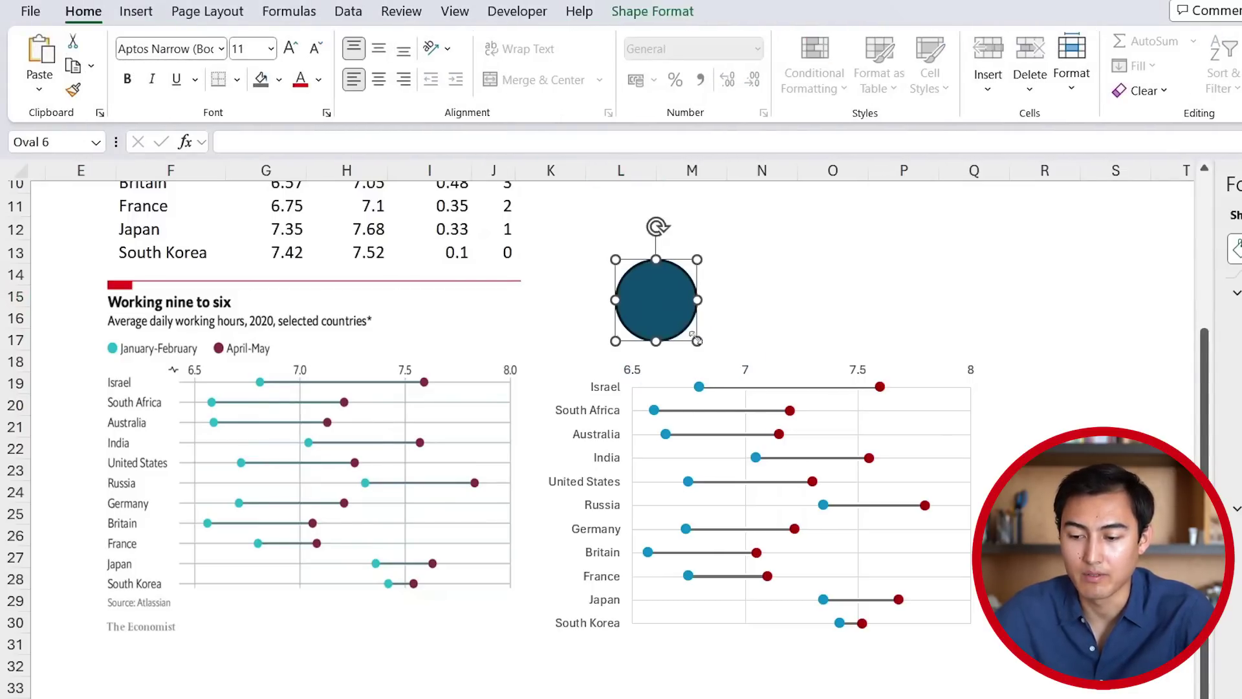
{"action": "left_click_drag", "start_coordinate": [697, 341], "coordinate": [588, 330]}
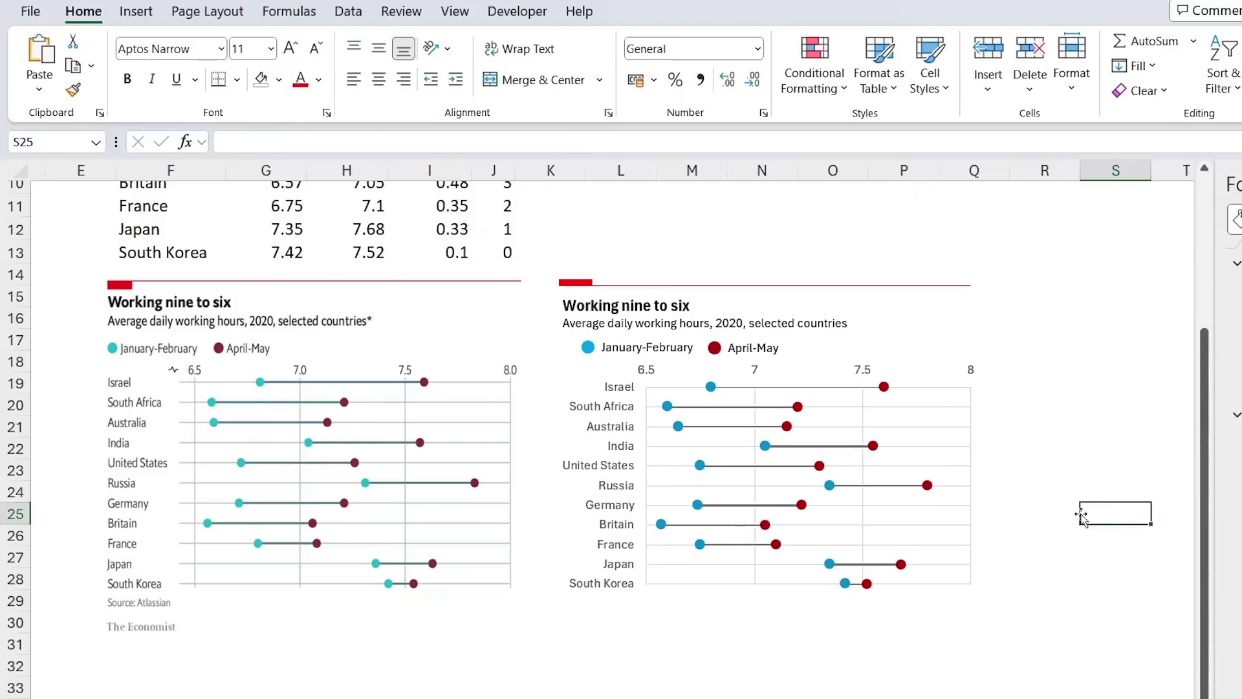
Pick Midwest in the Region slicer so the Adidas dashboard charts show only that region.
{"action": "left_click", "coordinate": [1104, 358]}
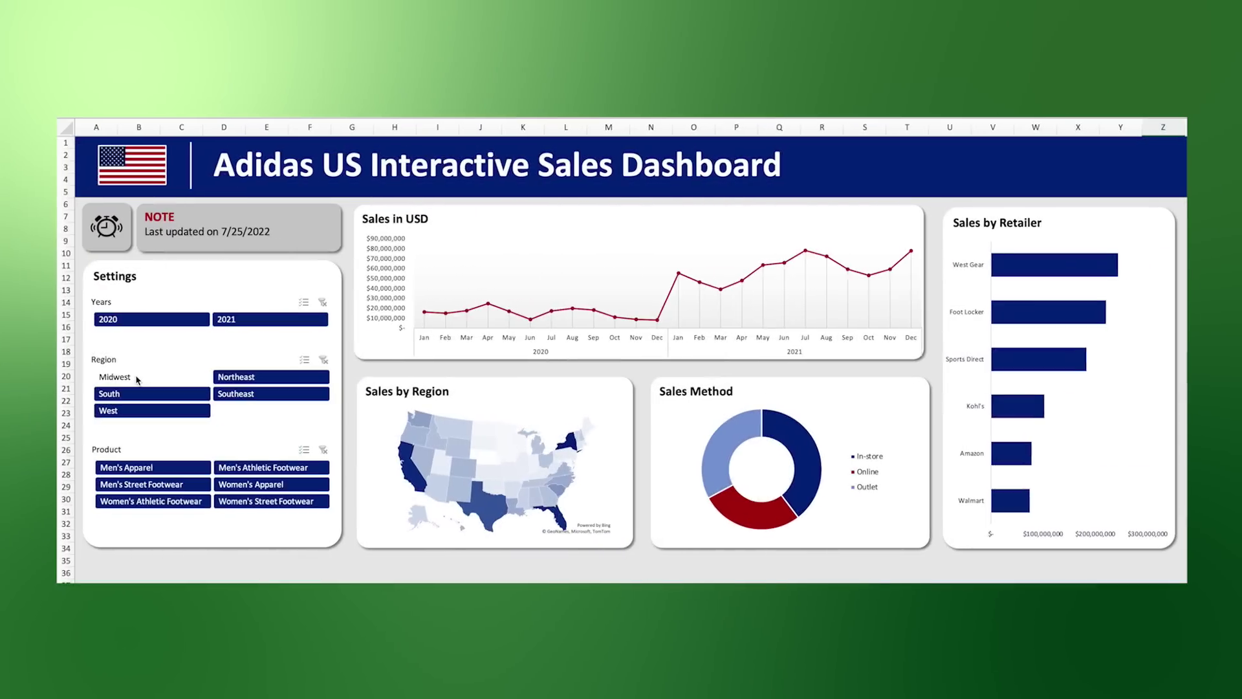
{"action": "left_click", "coordinate": [136, 376]}
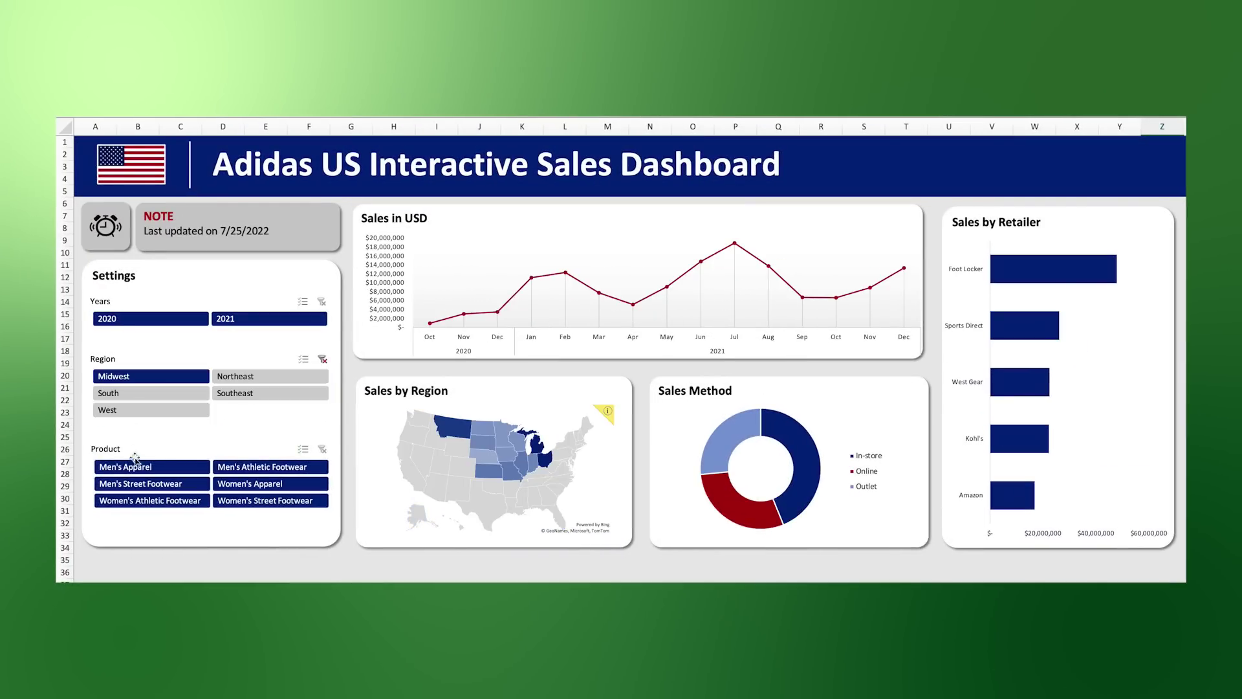